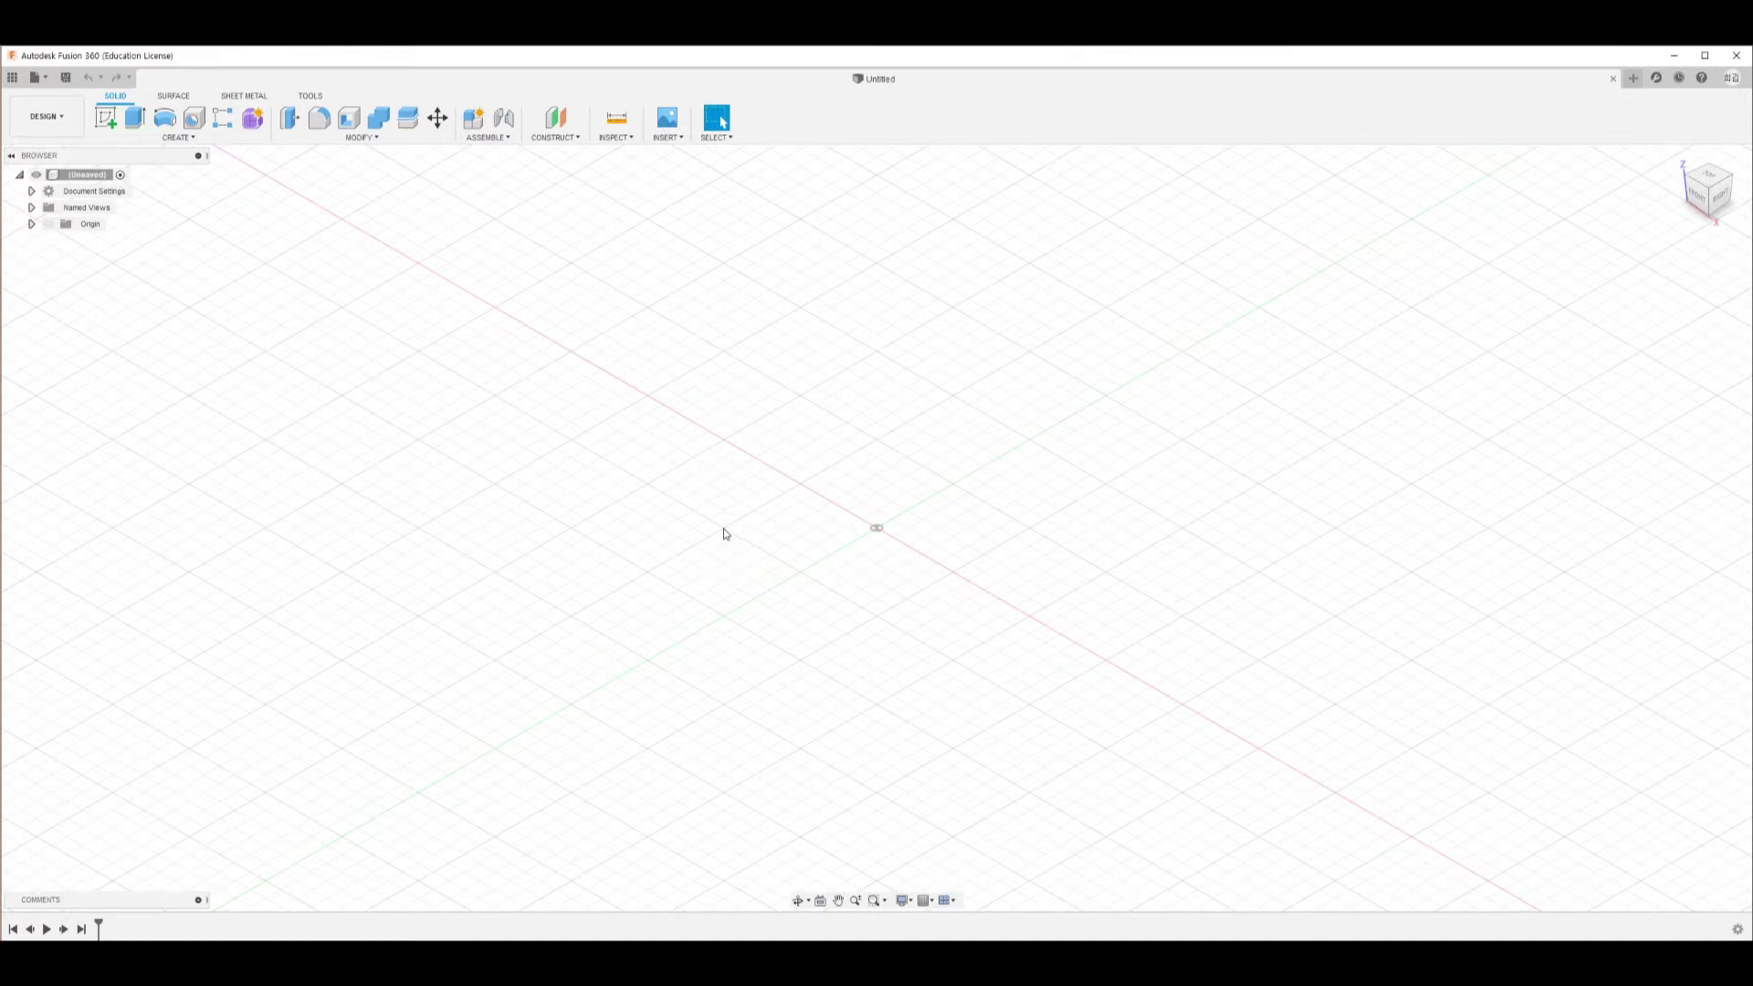
scroll(725, 534, up, 3)
scroll(725, 534, down, 2)
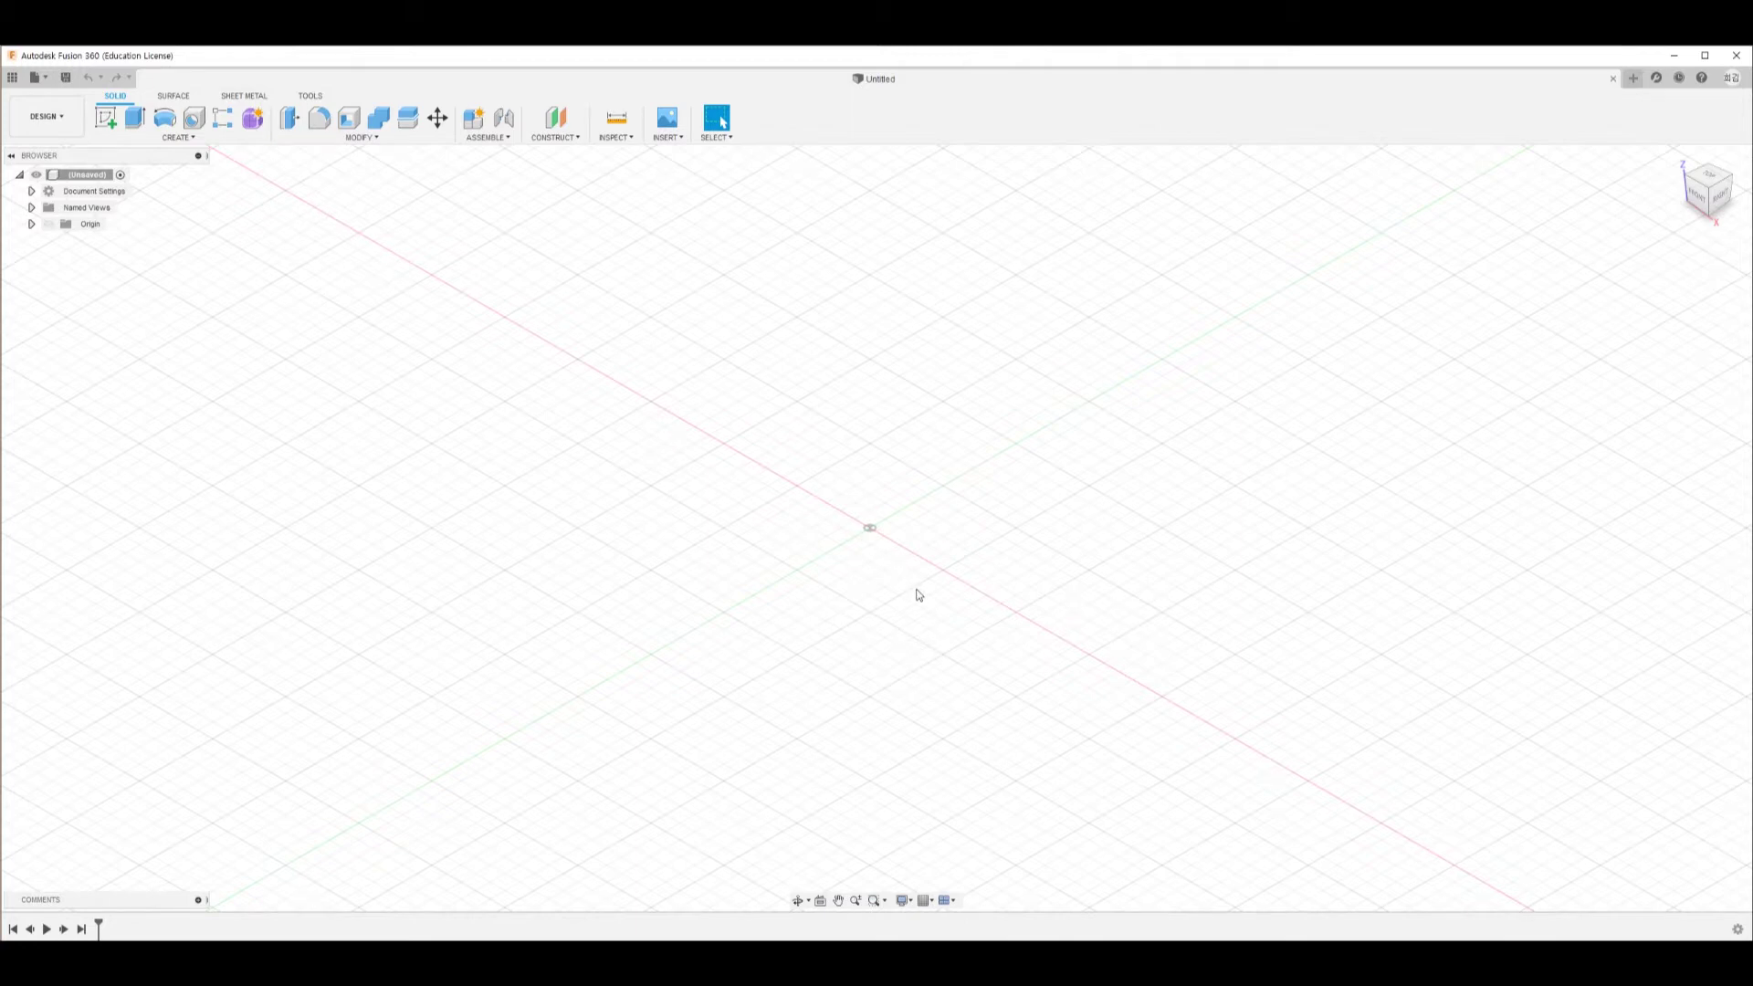
mouse_move(958, 661)
shift+middle_down()
mouse_move(931, 636)
mouse_move(946, 653)
mouse_move(987, 639)
mouse_move(939, 633)
mouse_move(944, 654)
shift+middle_up()
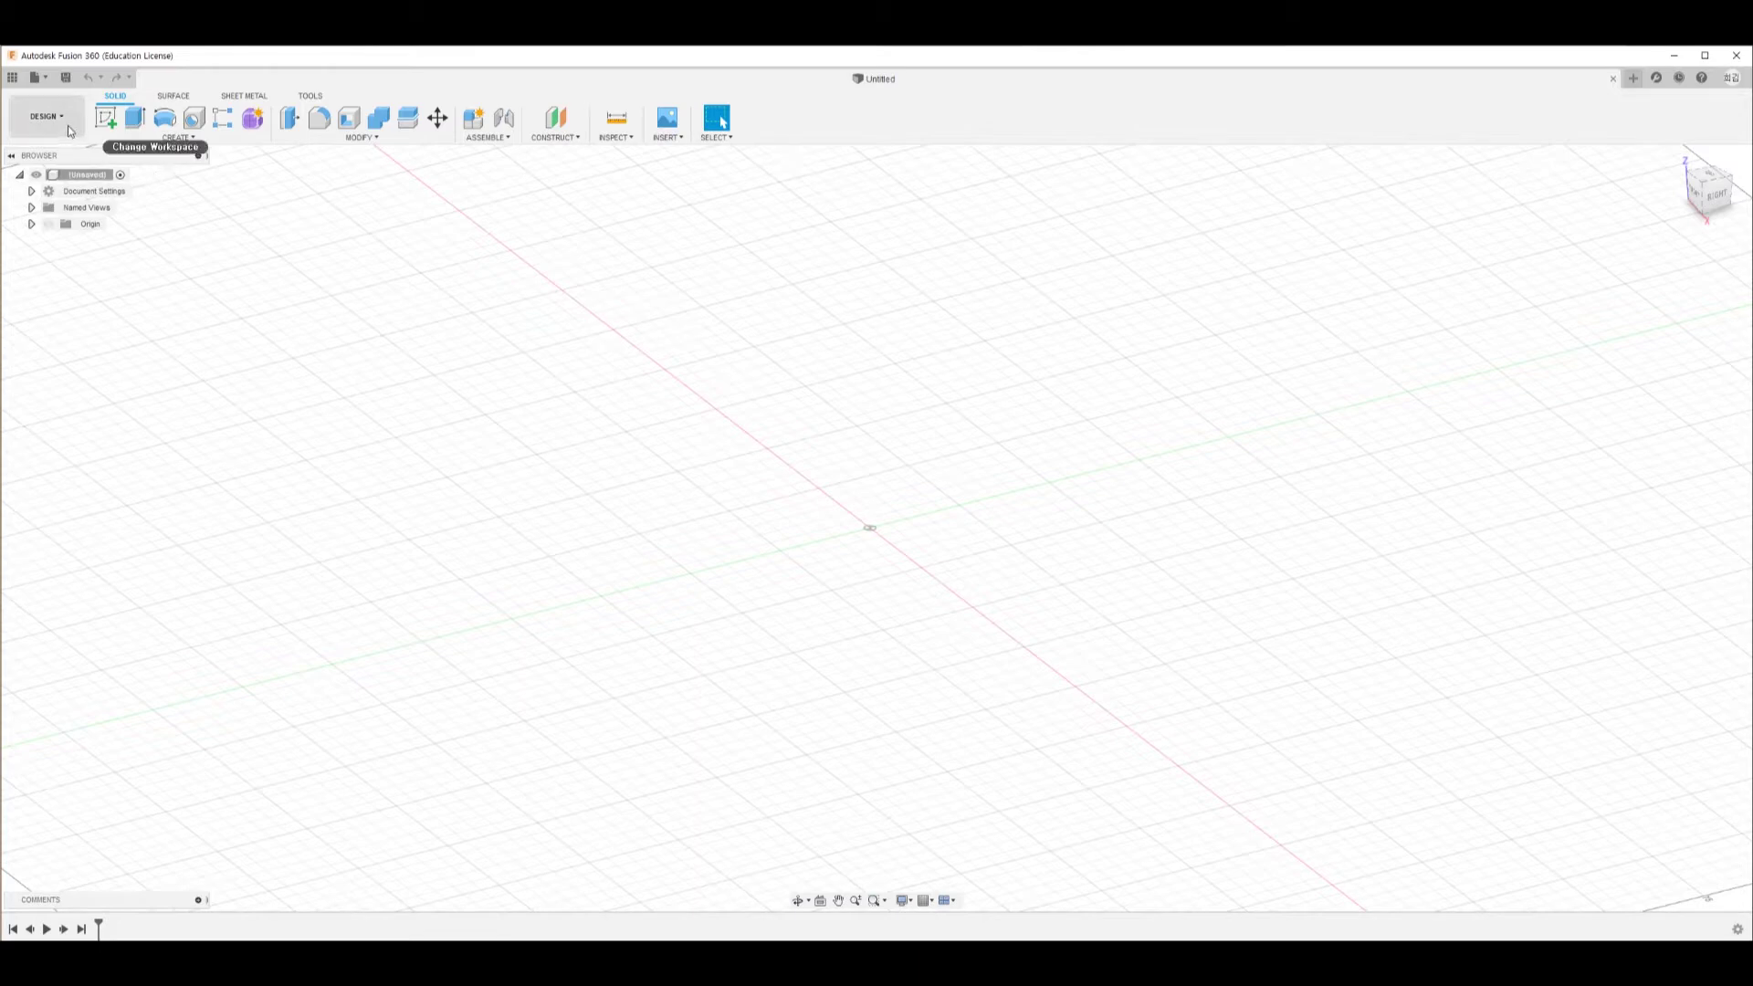
Open the file box v3.f3d from the local computer
click(37, 76)
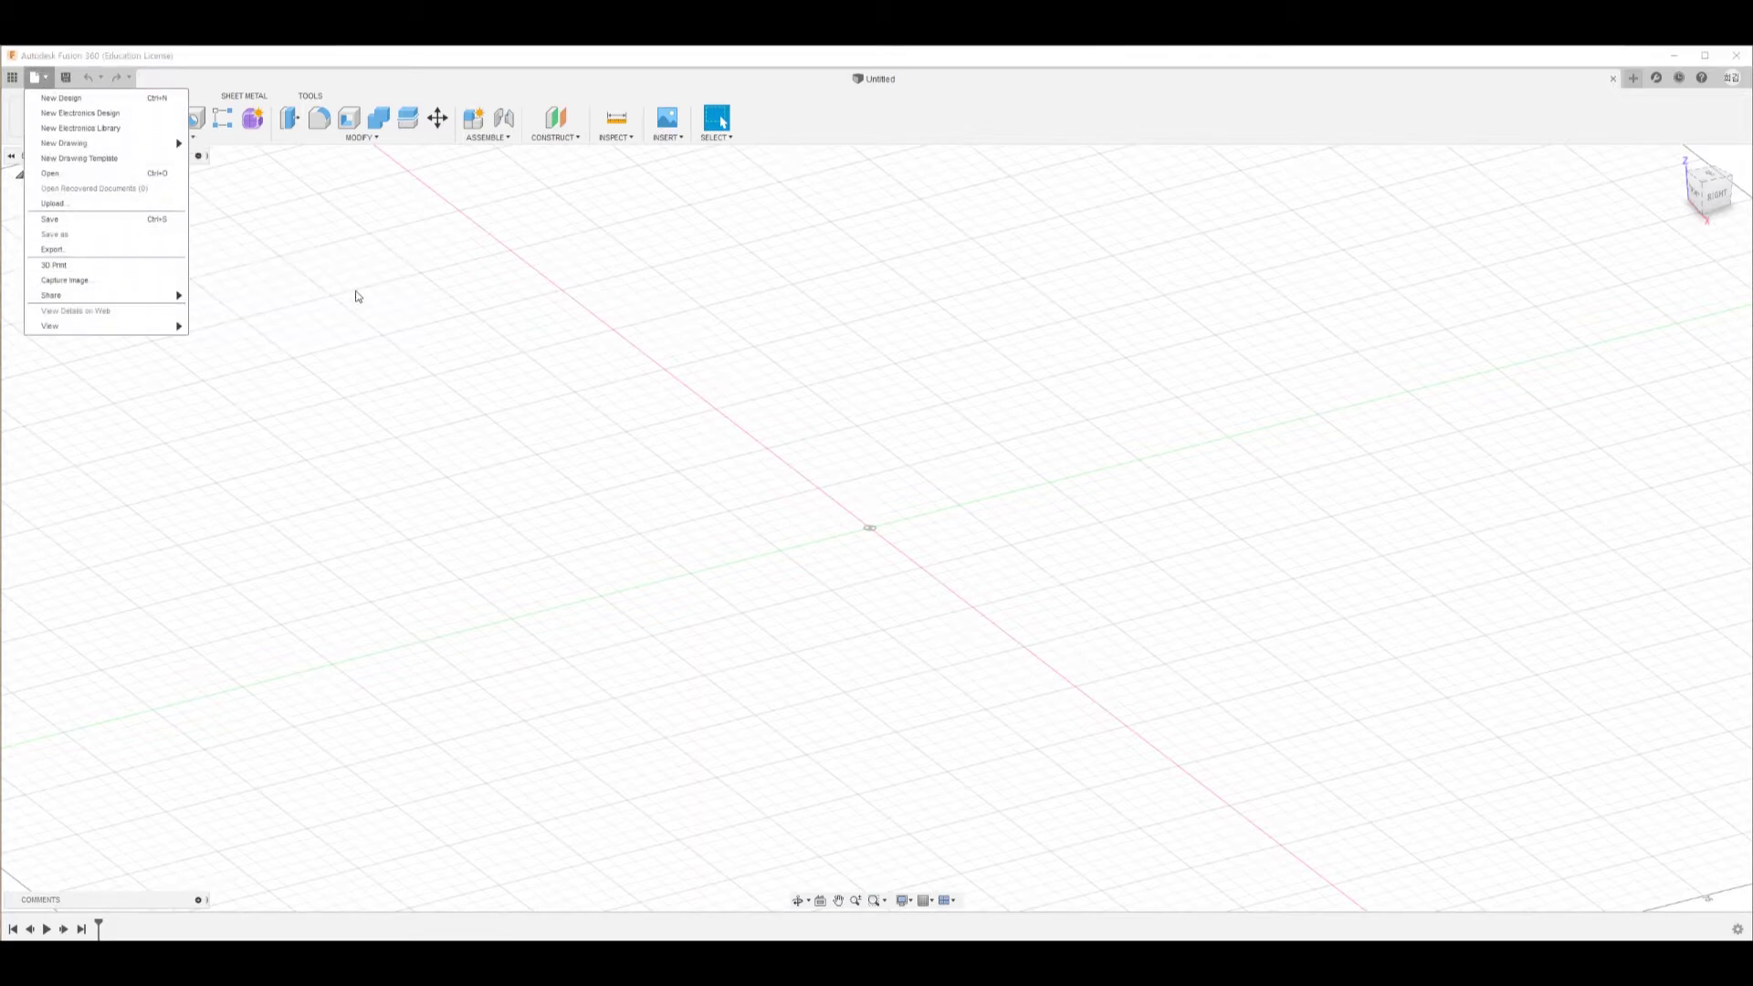
click(168, 175)
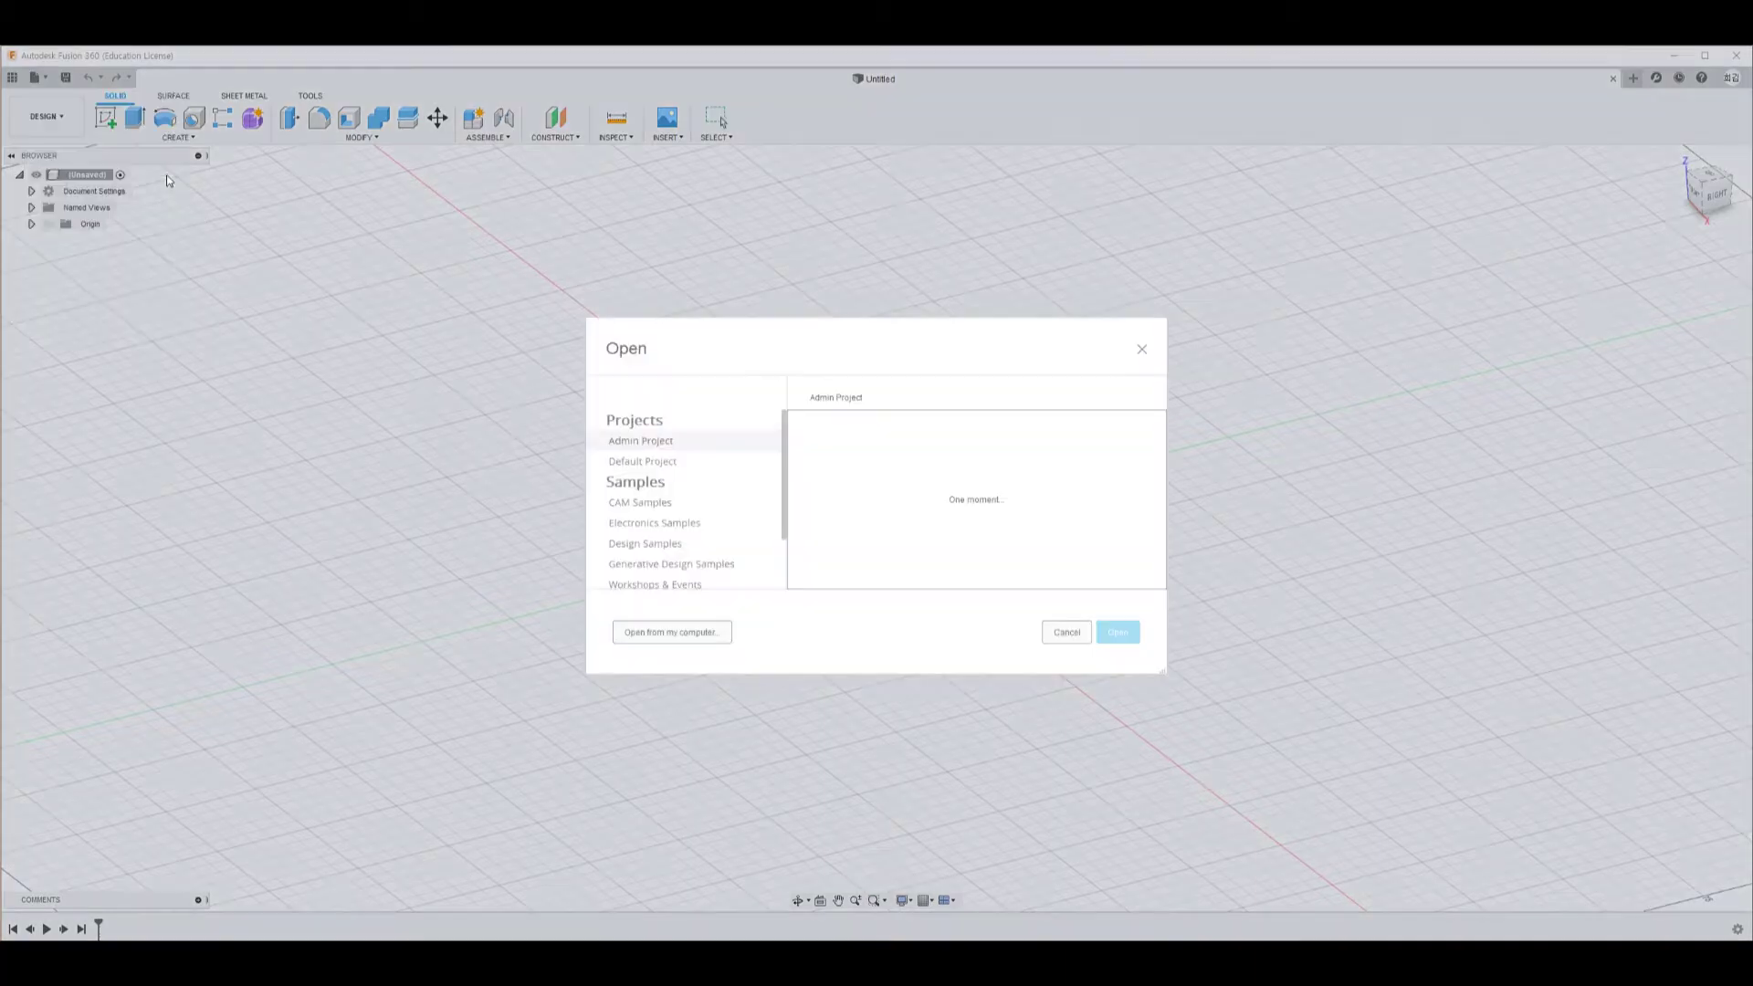
click(660, 631)
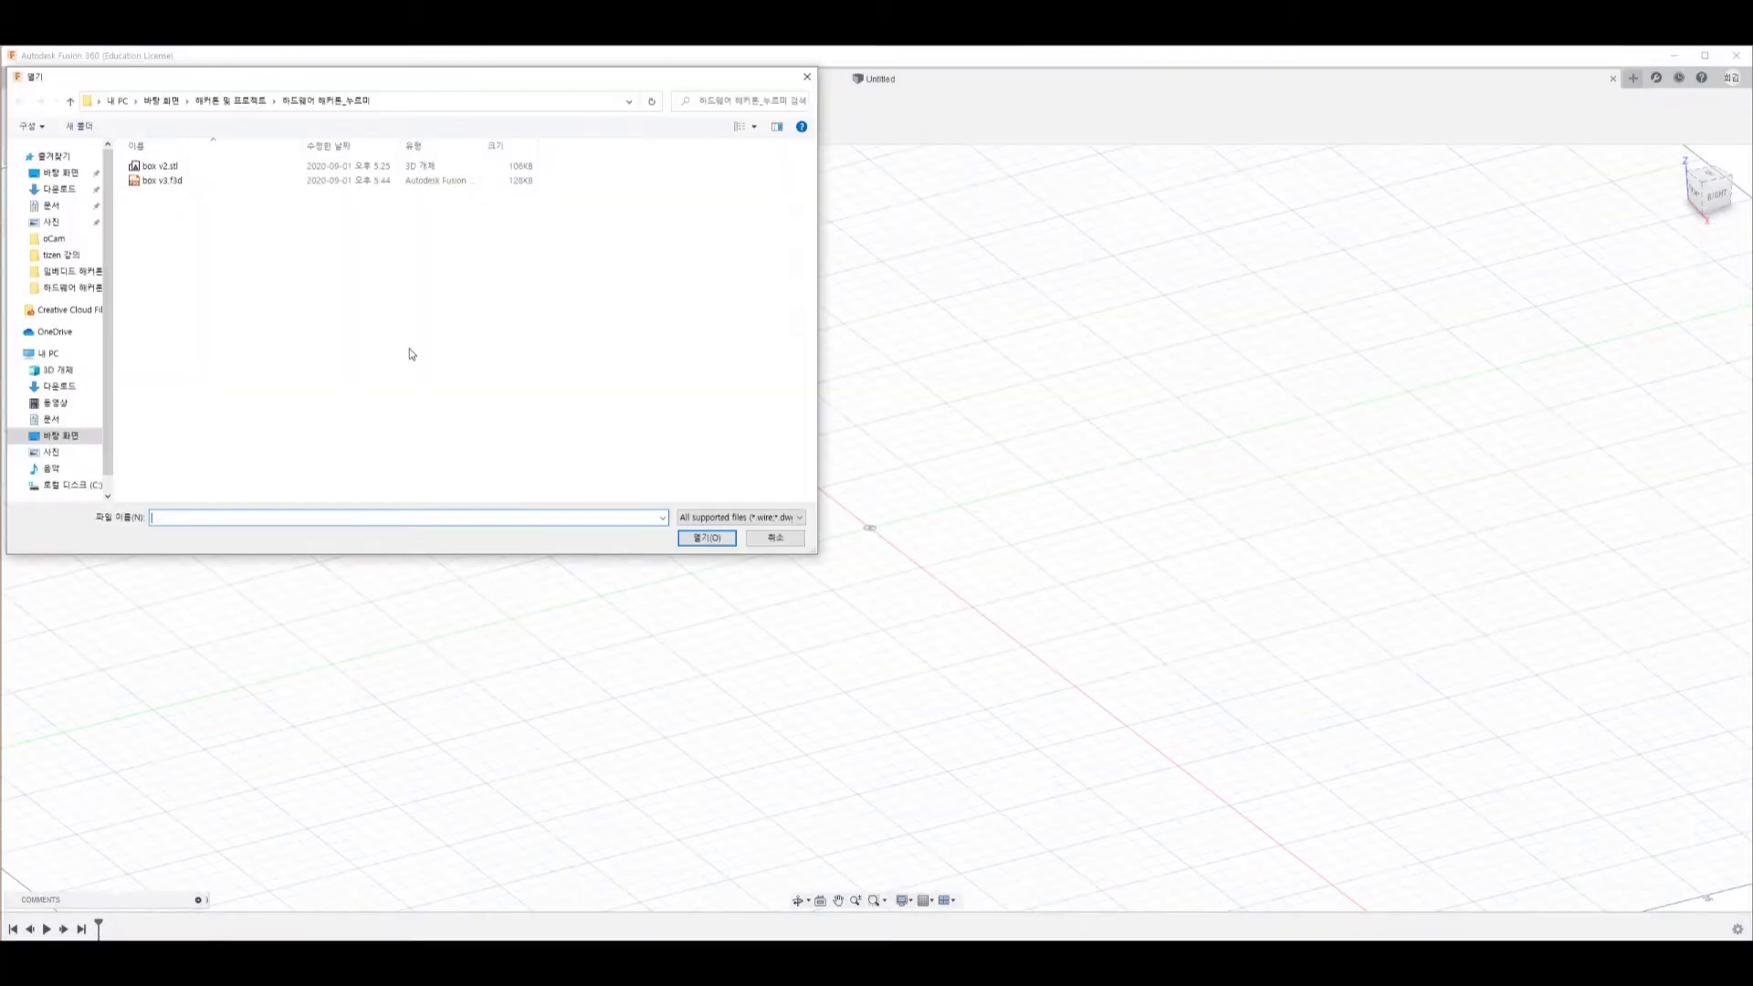
click(168, 180)
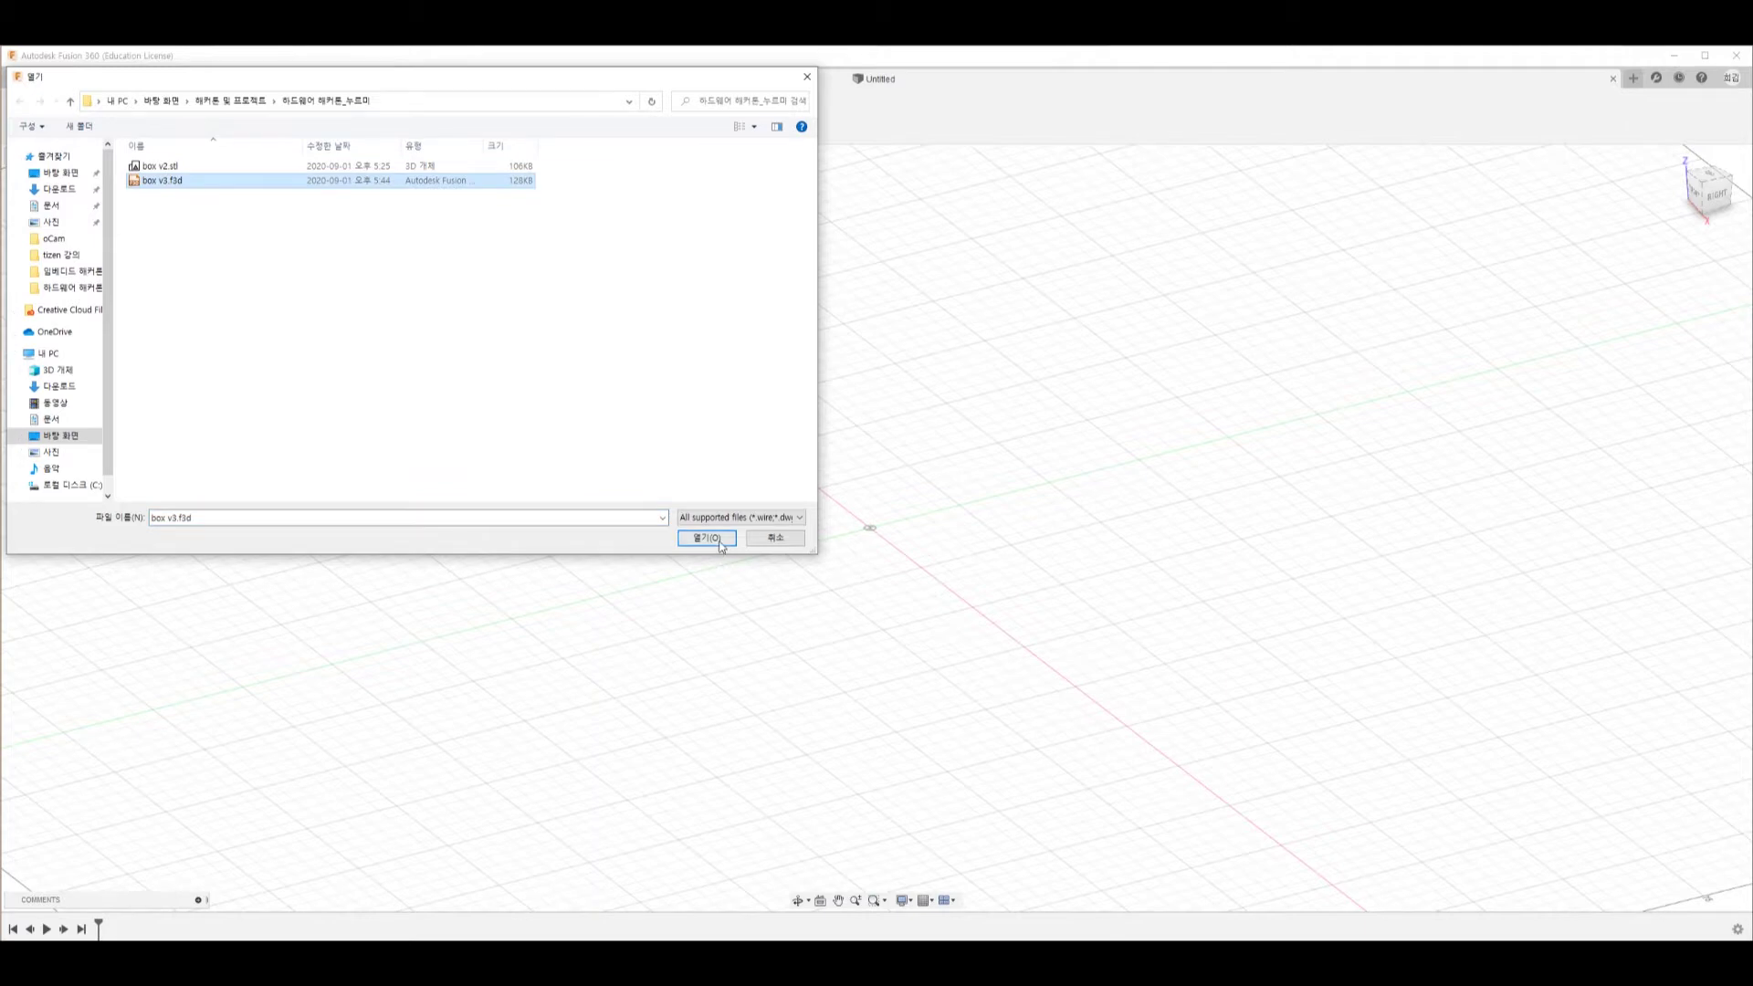
click(708, 537)
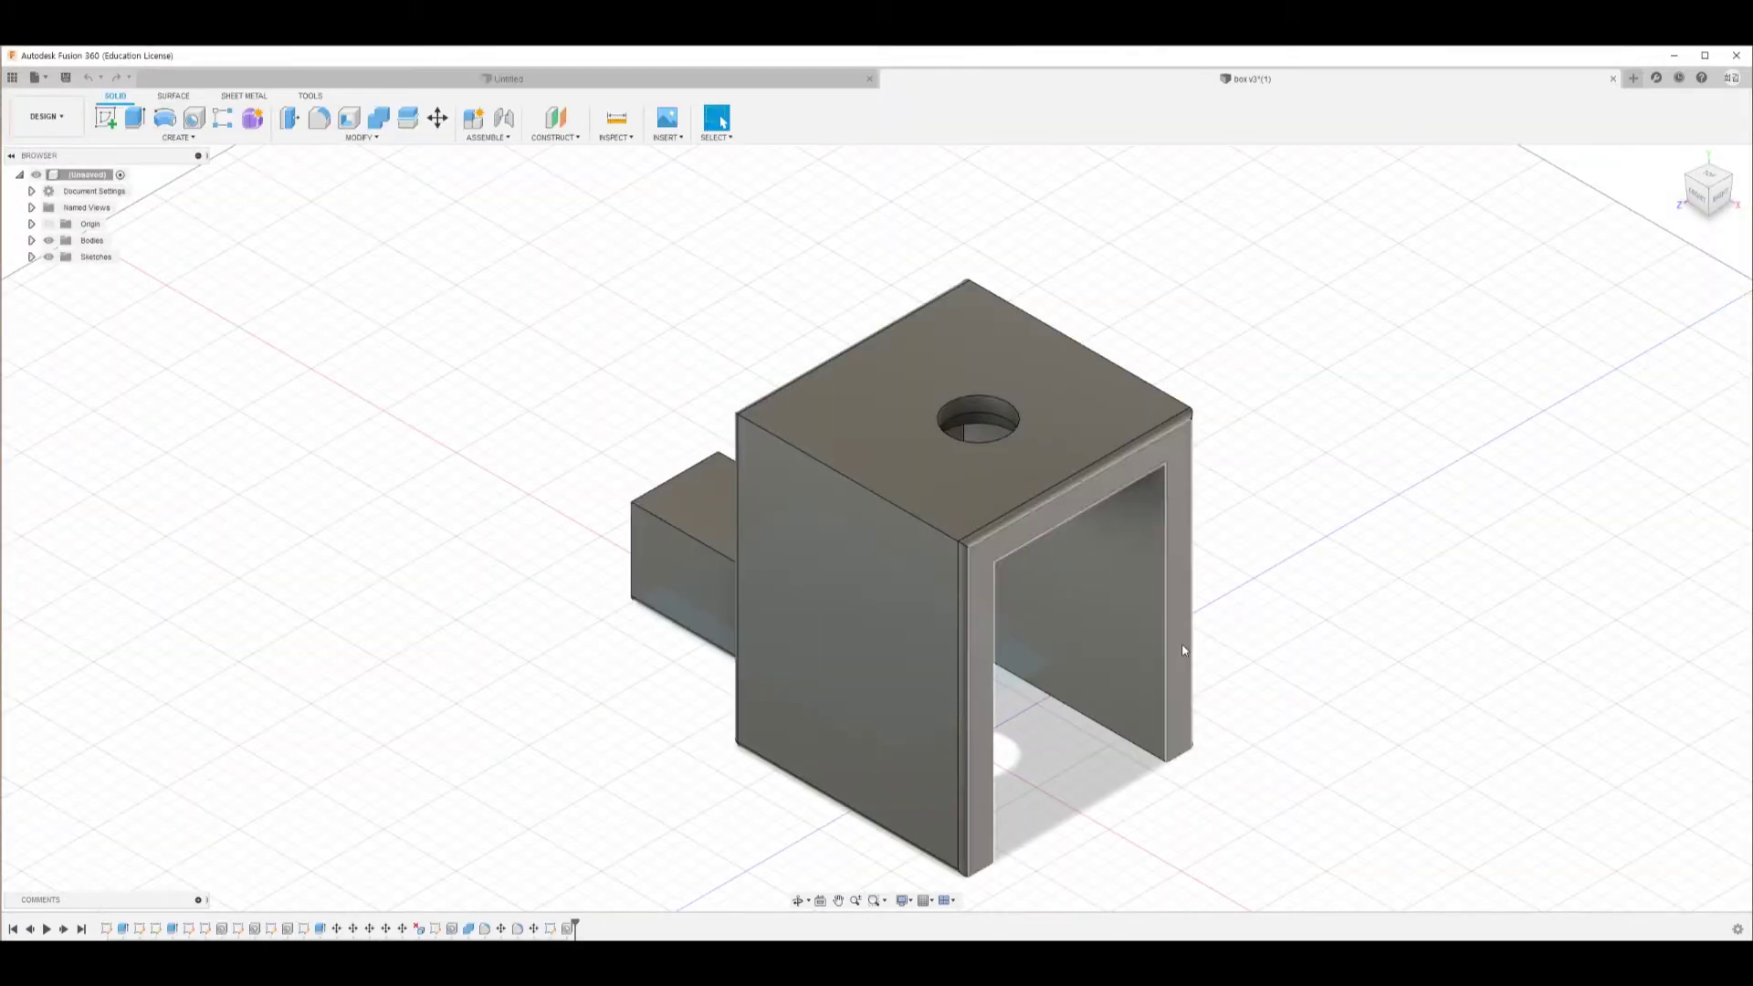
Examine the box model from all sides, including its open front, interior, circular holes and the hollow rectangular arm
shift+middle_drag(1392, 758, 1248, 720)
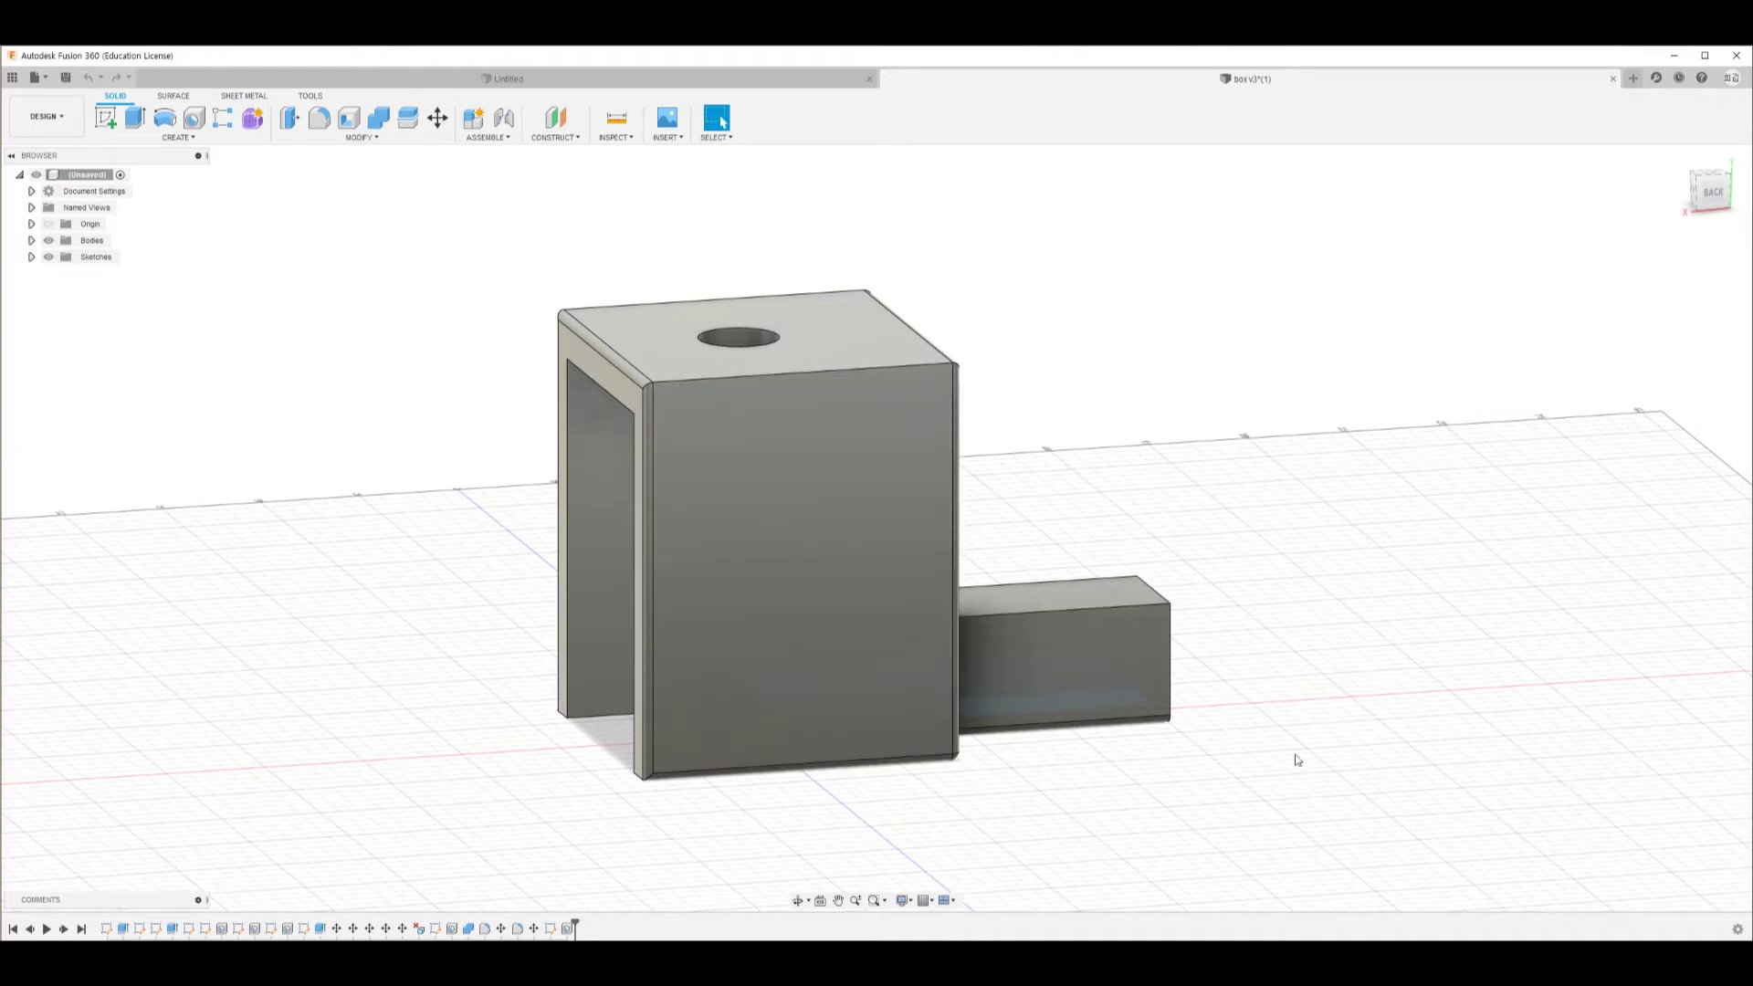
scroll(1315, 778, up, 4)
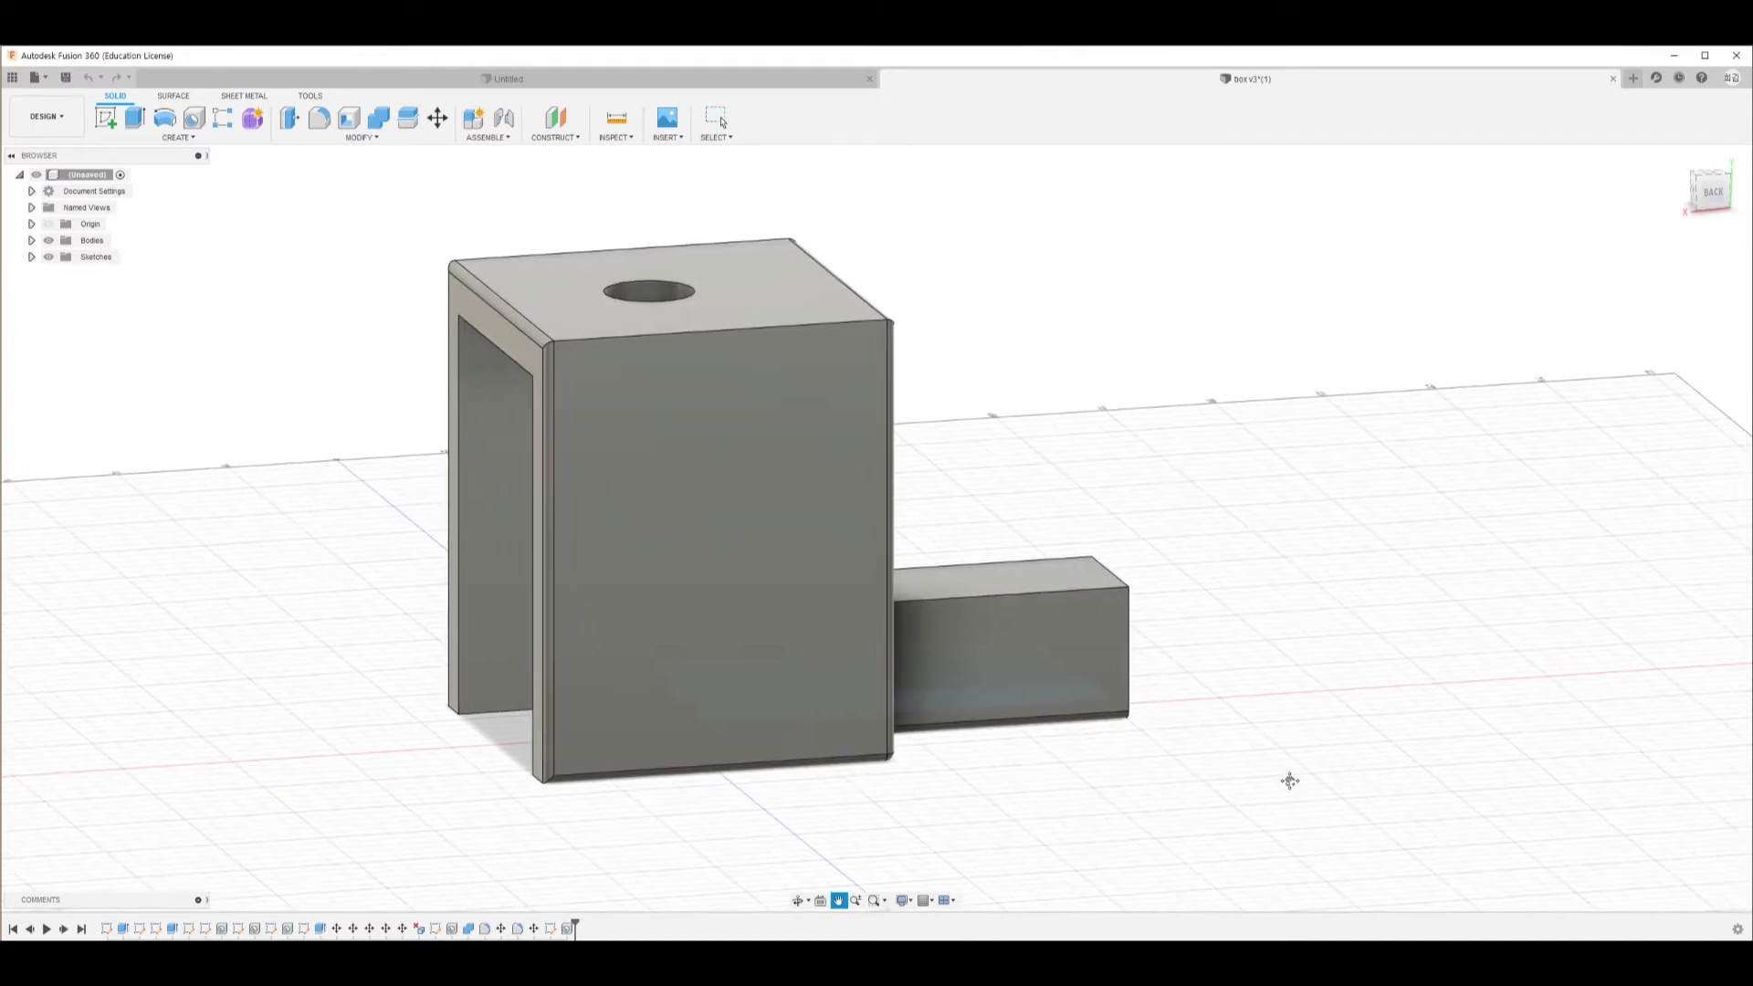
scroll(1272, 755, down, 3)
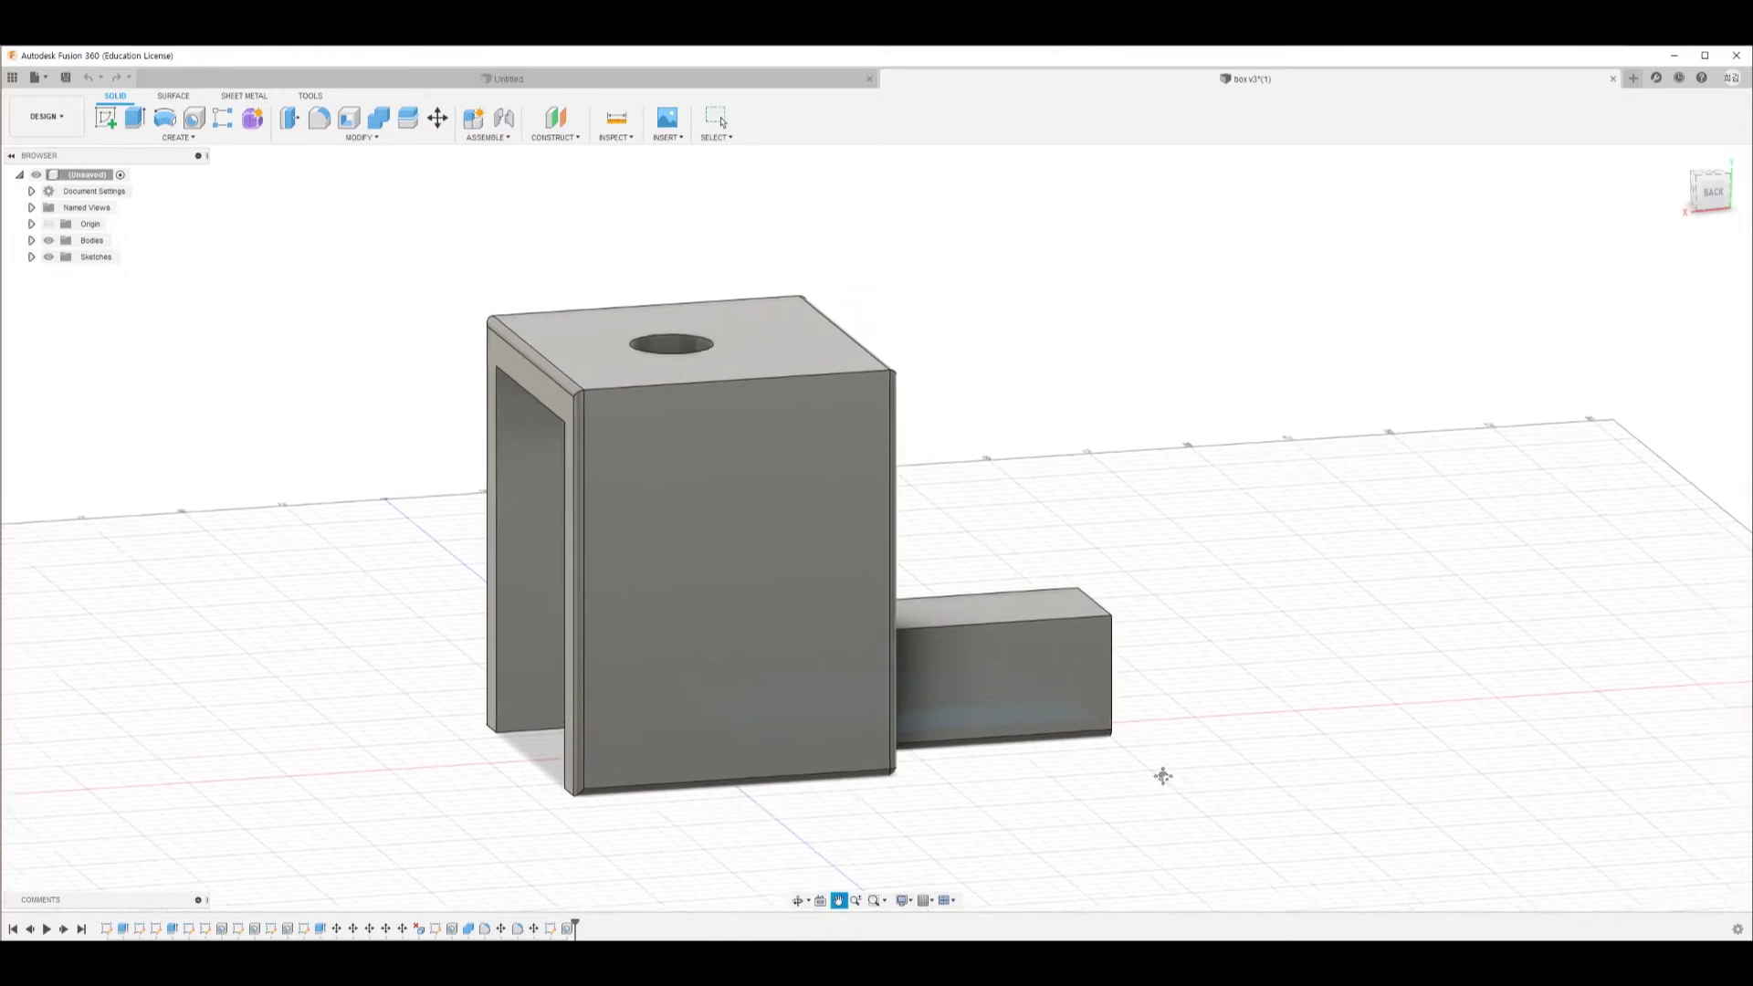
shift+middle_drag(1111, 765, 1060, 806)
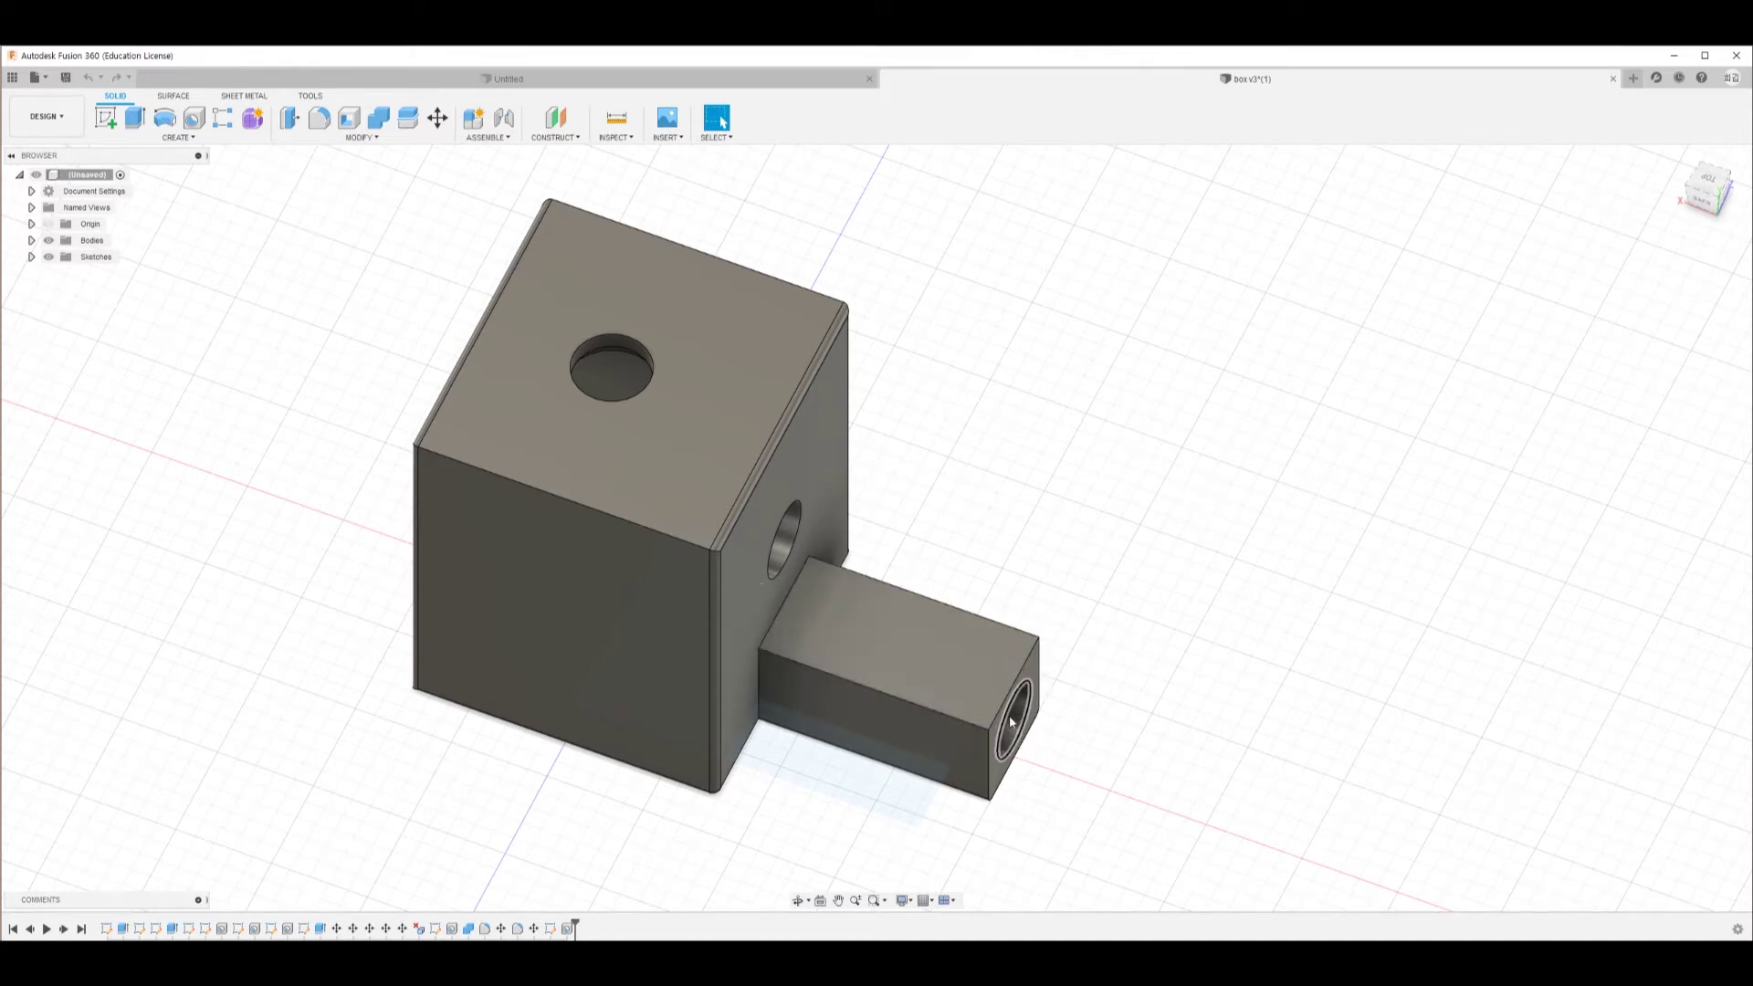
shift+middle_drag(1091, 818, 983, 763)
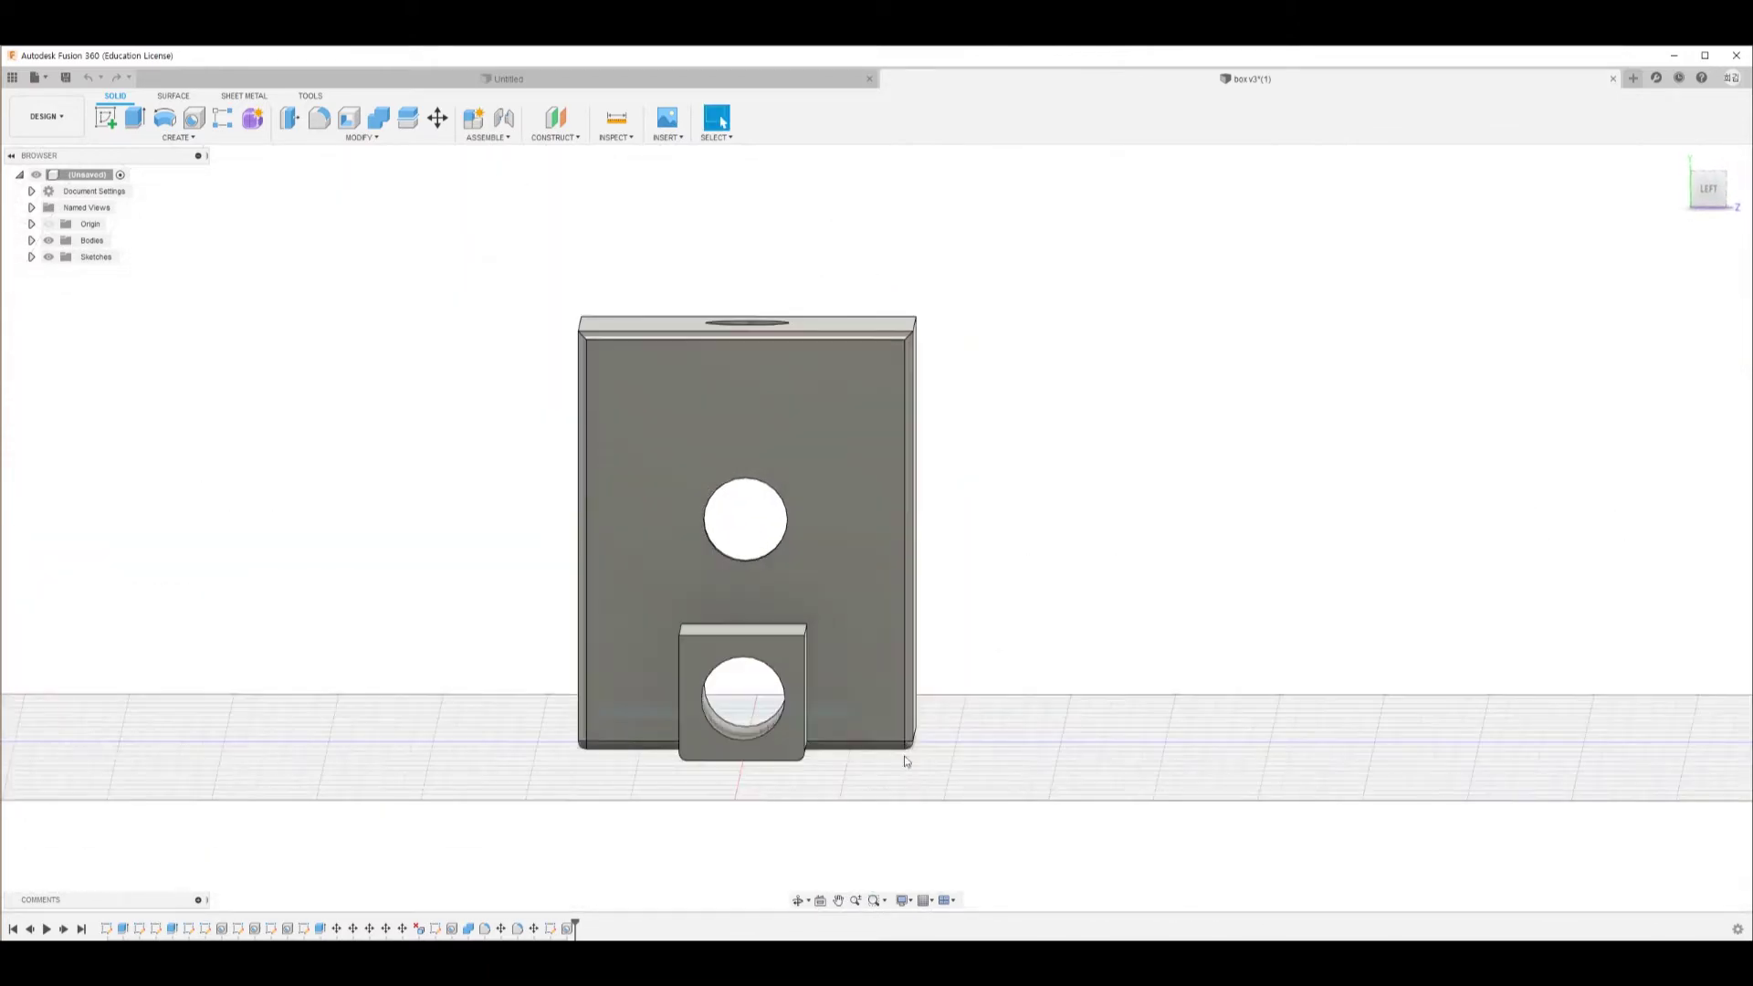
shift+middle_drag(626, 783, 890, 744)
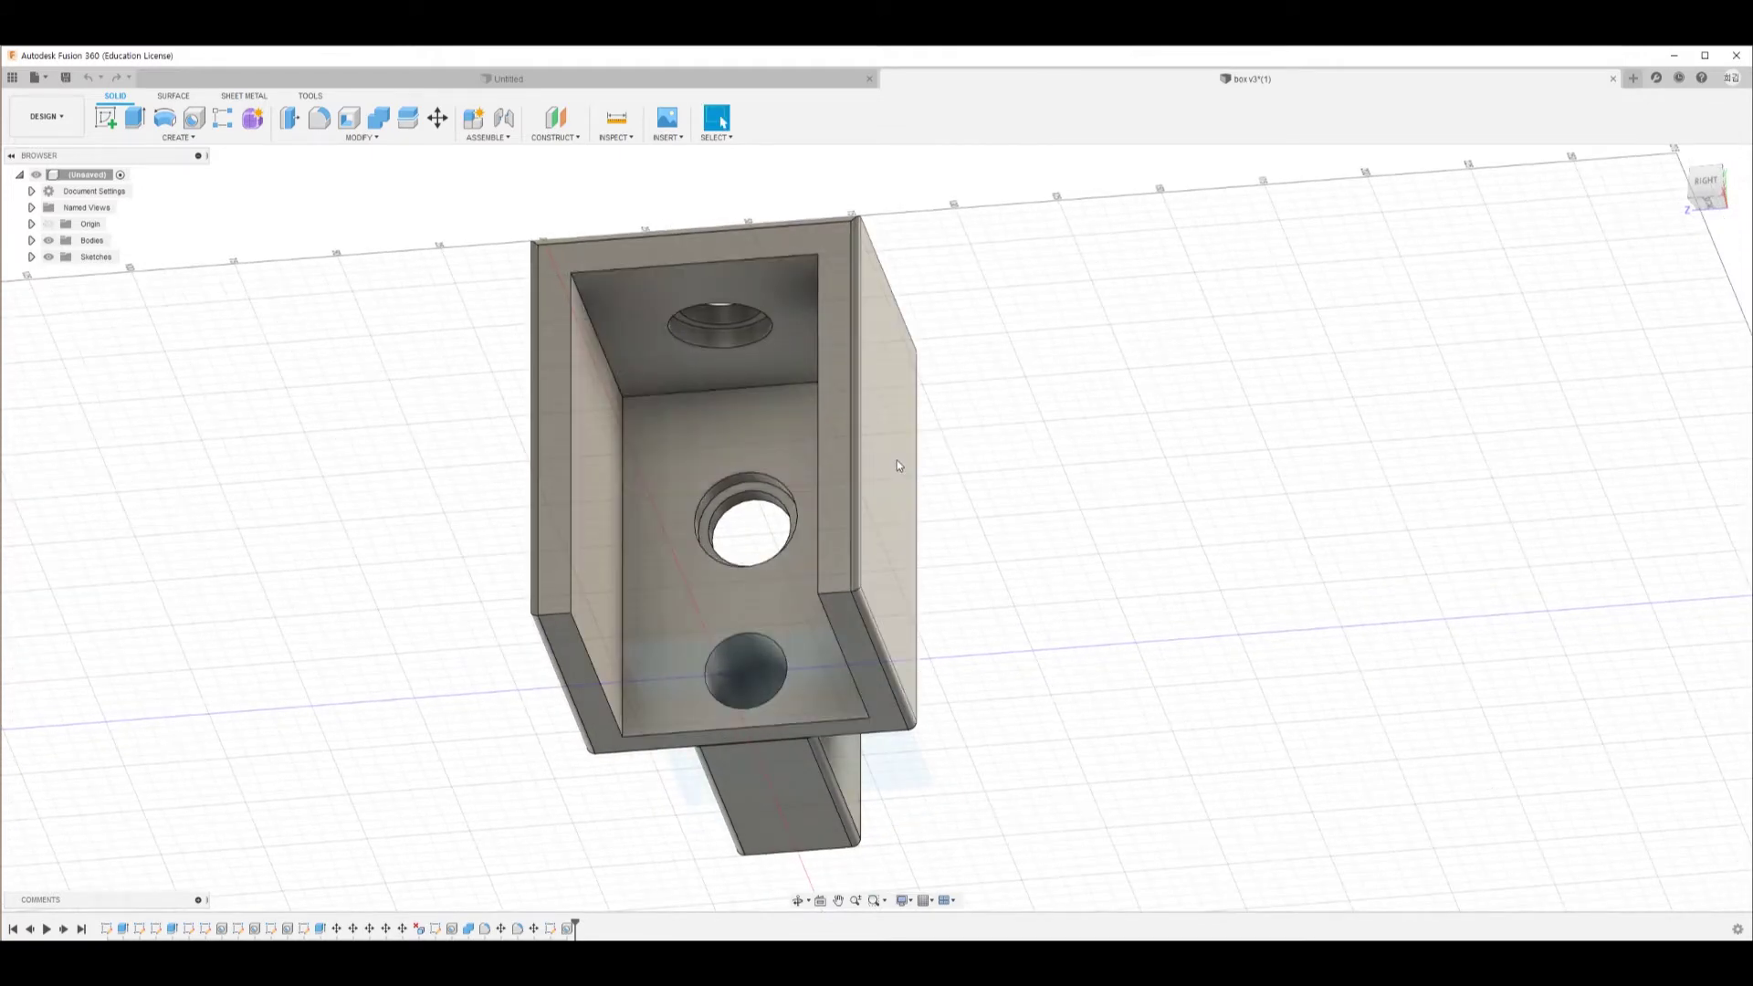
click(733, 683)
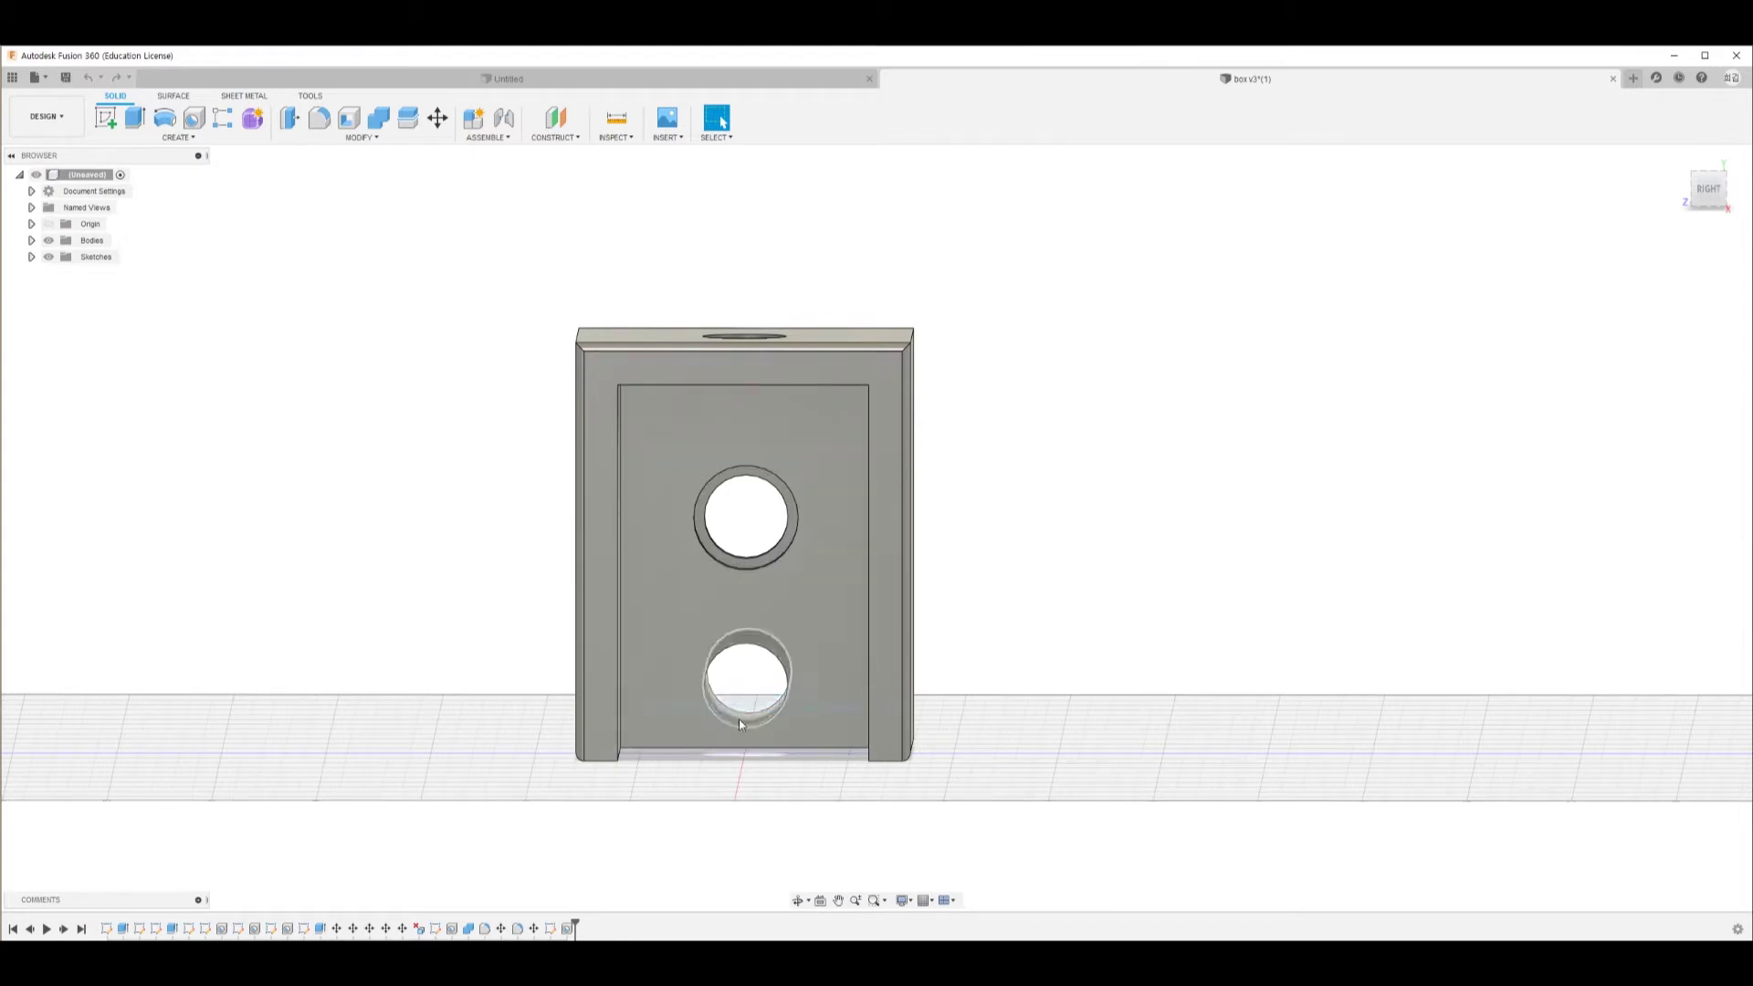
shift+middle_drag(1132, 758, 720, 523)
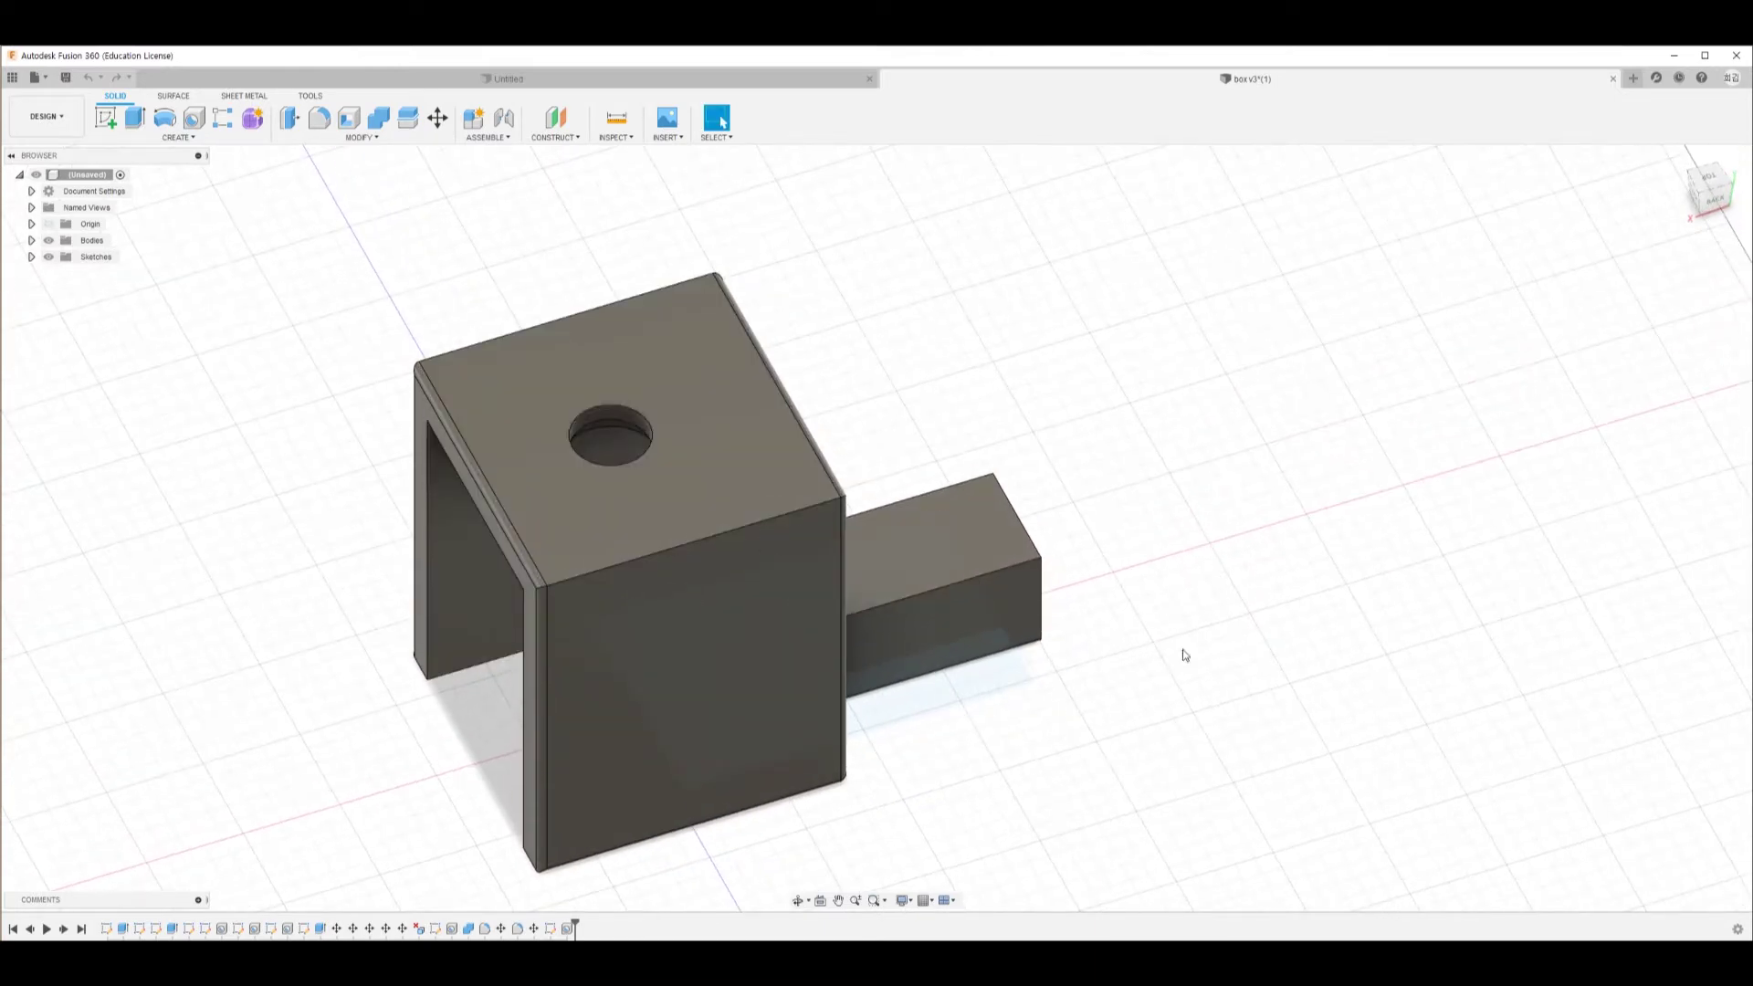
shift+middle_drag(1096, 545, 1095, 747)
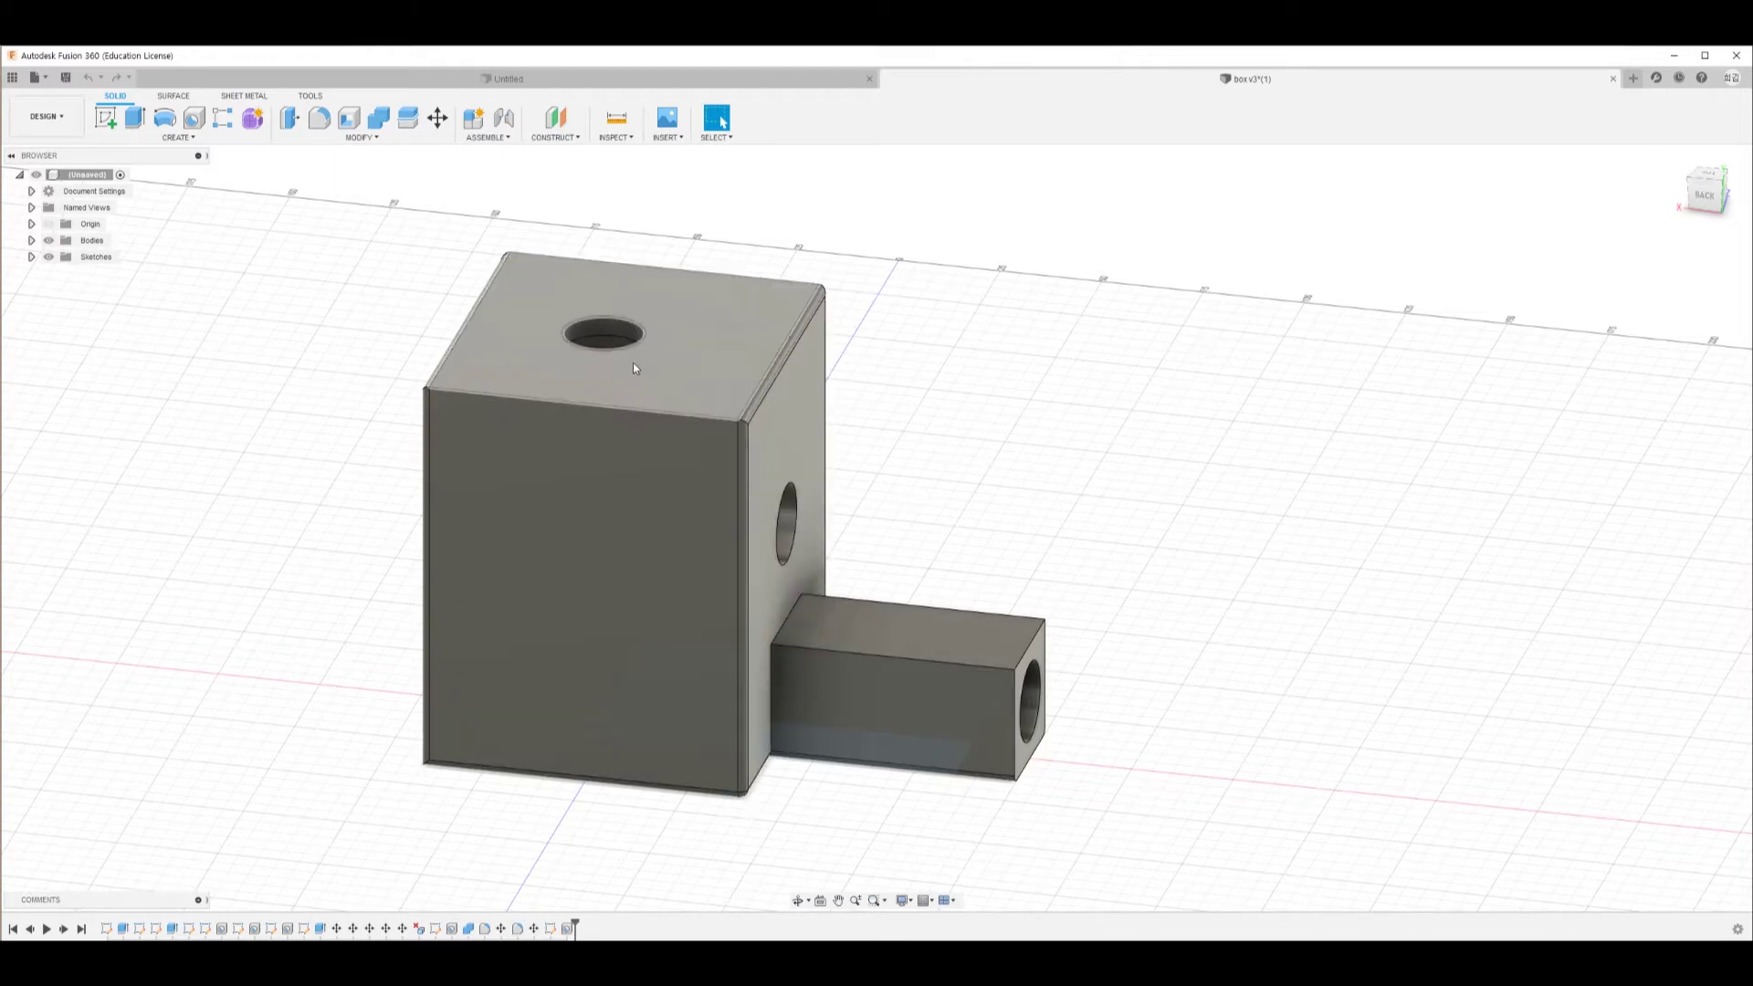
shift+middle_drag(1126, 450, 1463, 728)
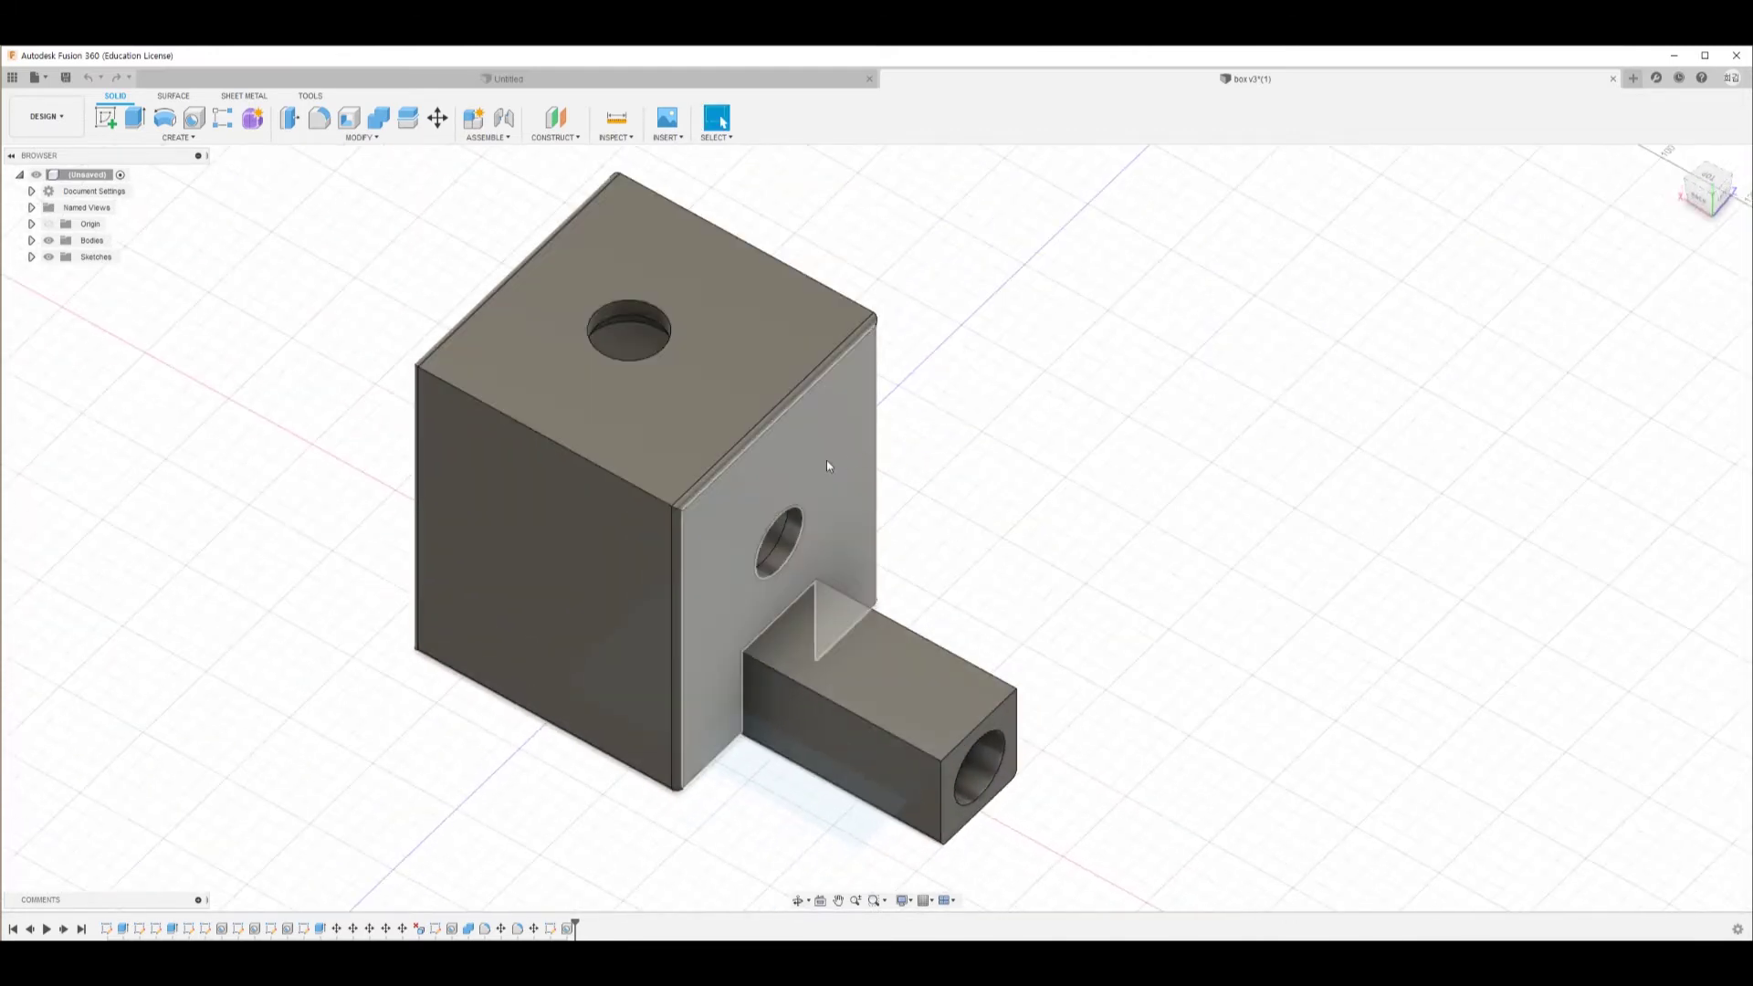
shift+middle_drag(1080, 627, 968, 548)
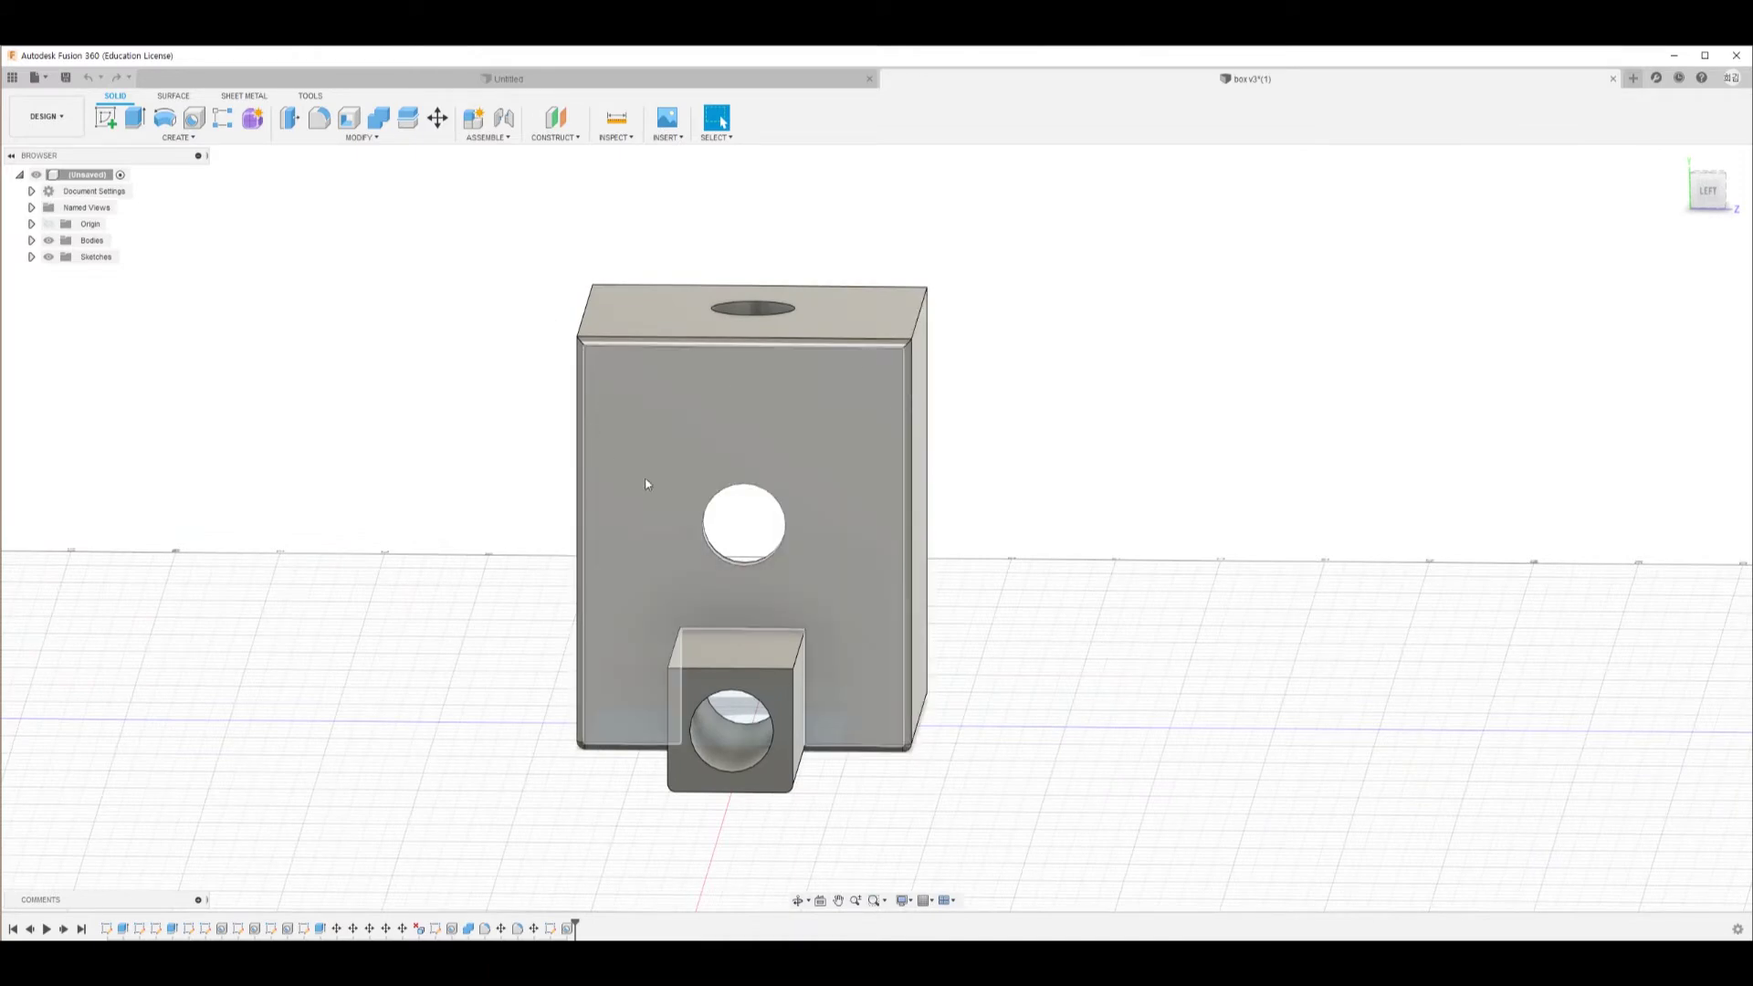
shift+middle_drag(892, 779, 1549, 834)
shift+middle_drag(795, 823, 829, 809)
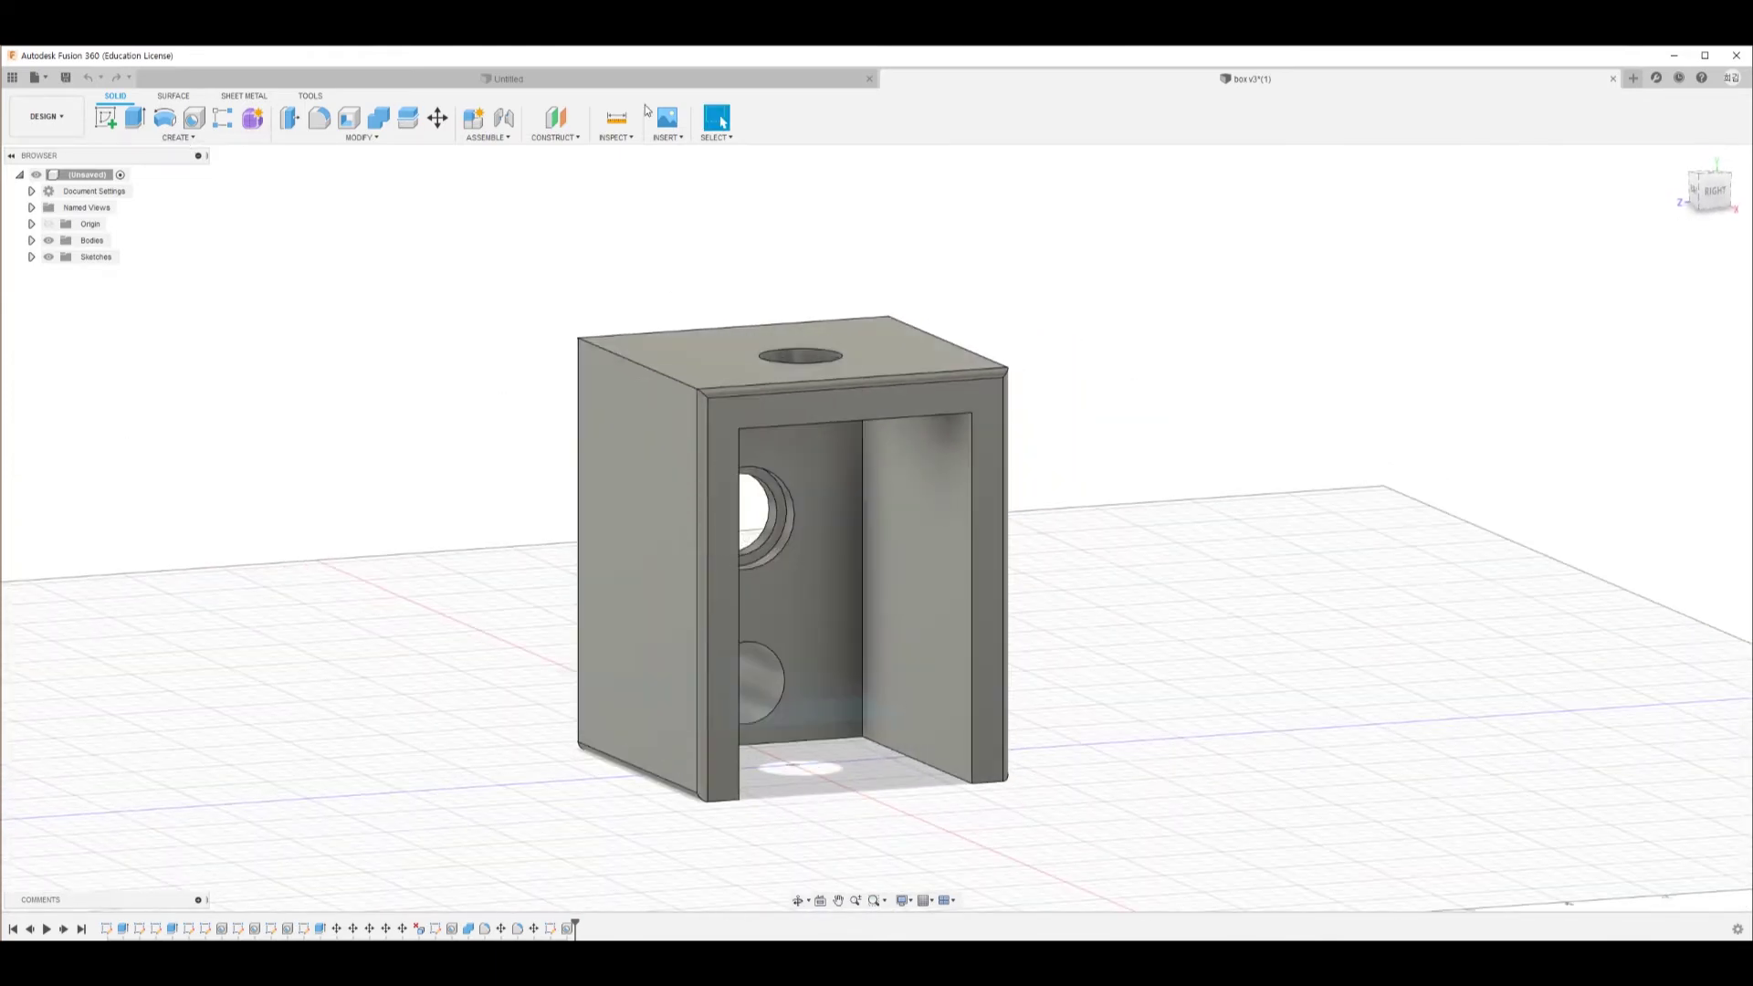
Close the empty untitled design and create a new blank design alongside the box model
click(632, 73)
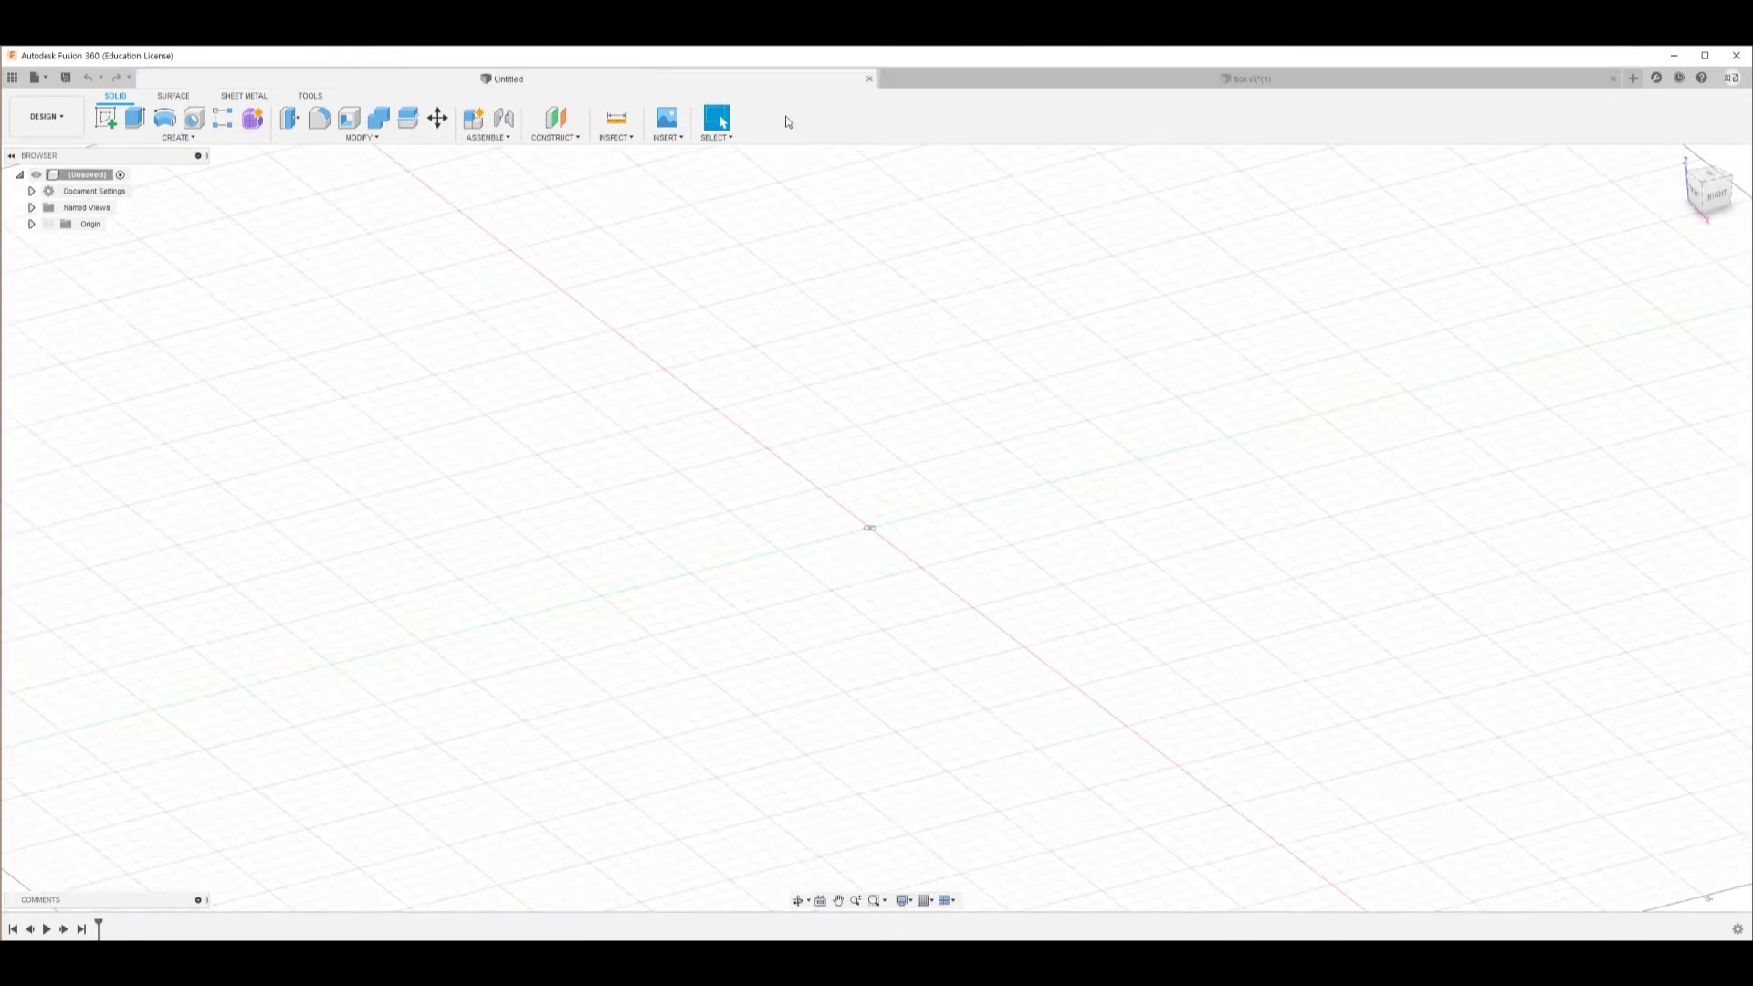
click(868, 79)
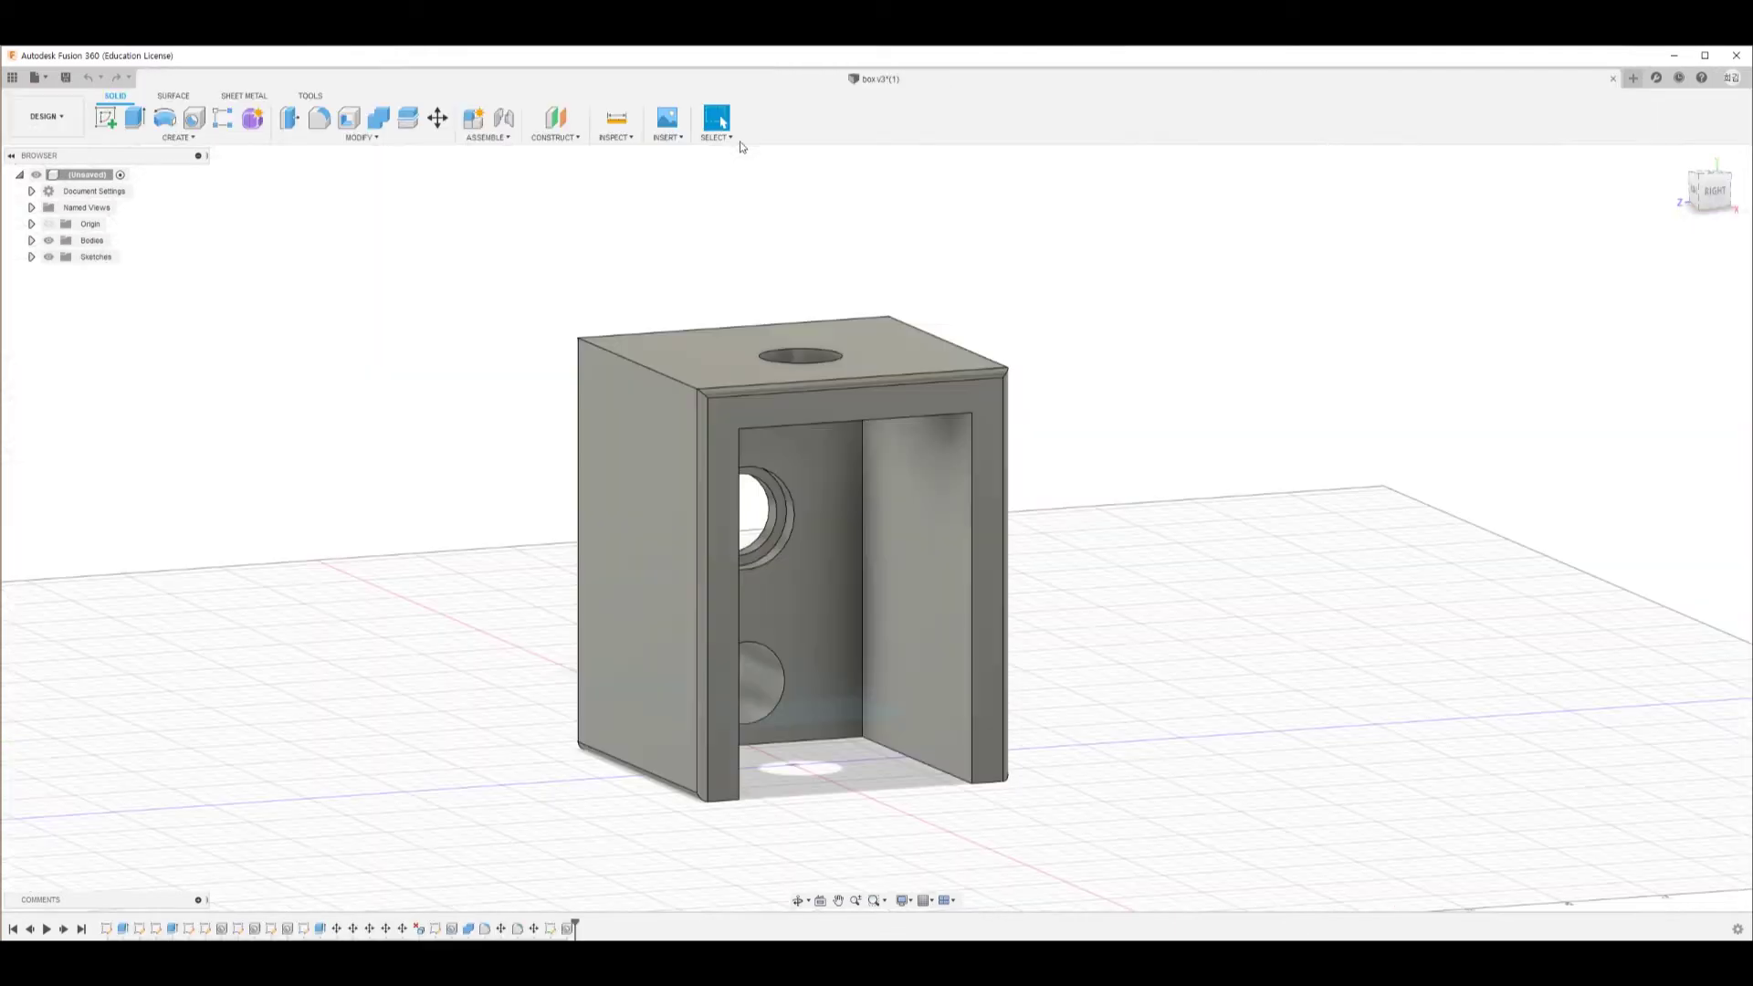
click(37, 79)
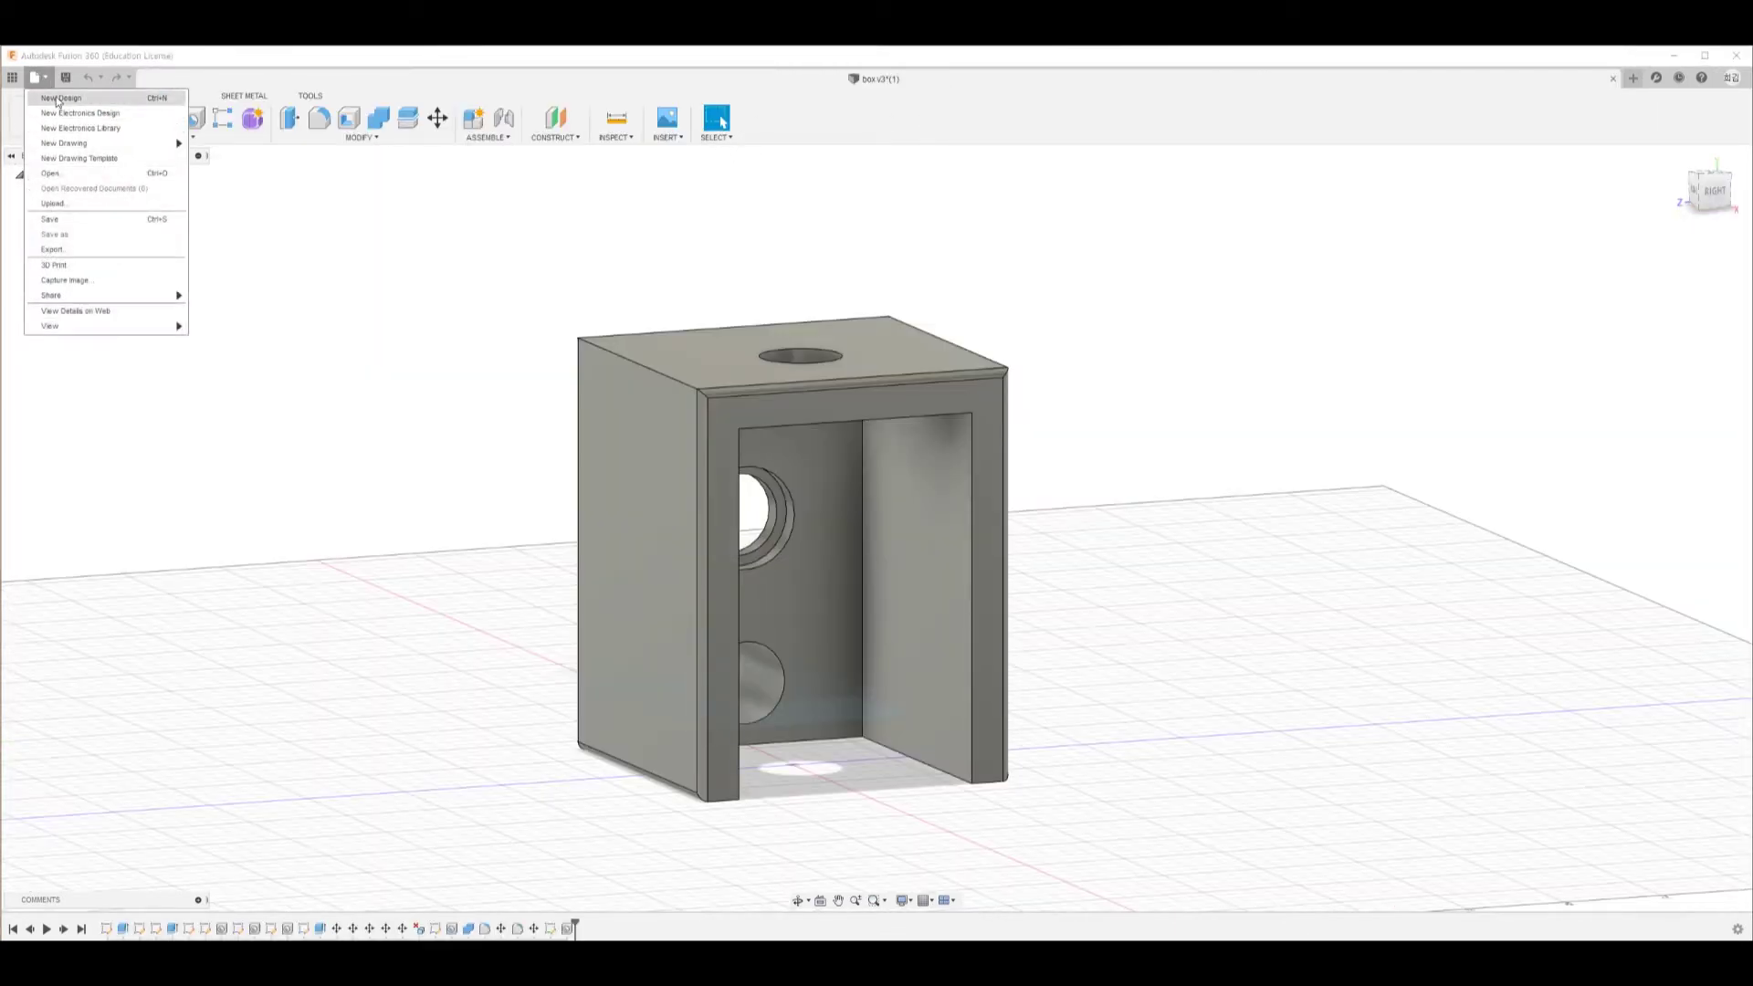
click(56, 99)
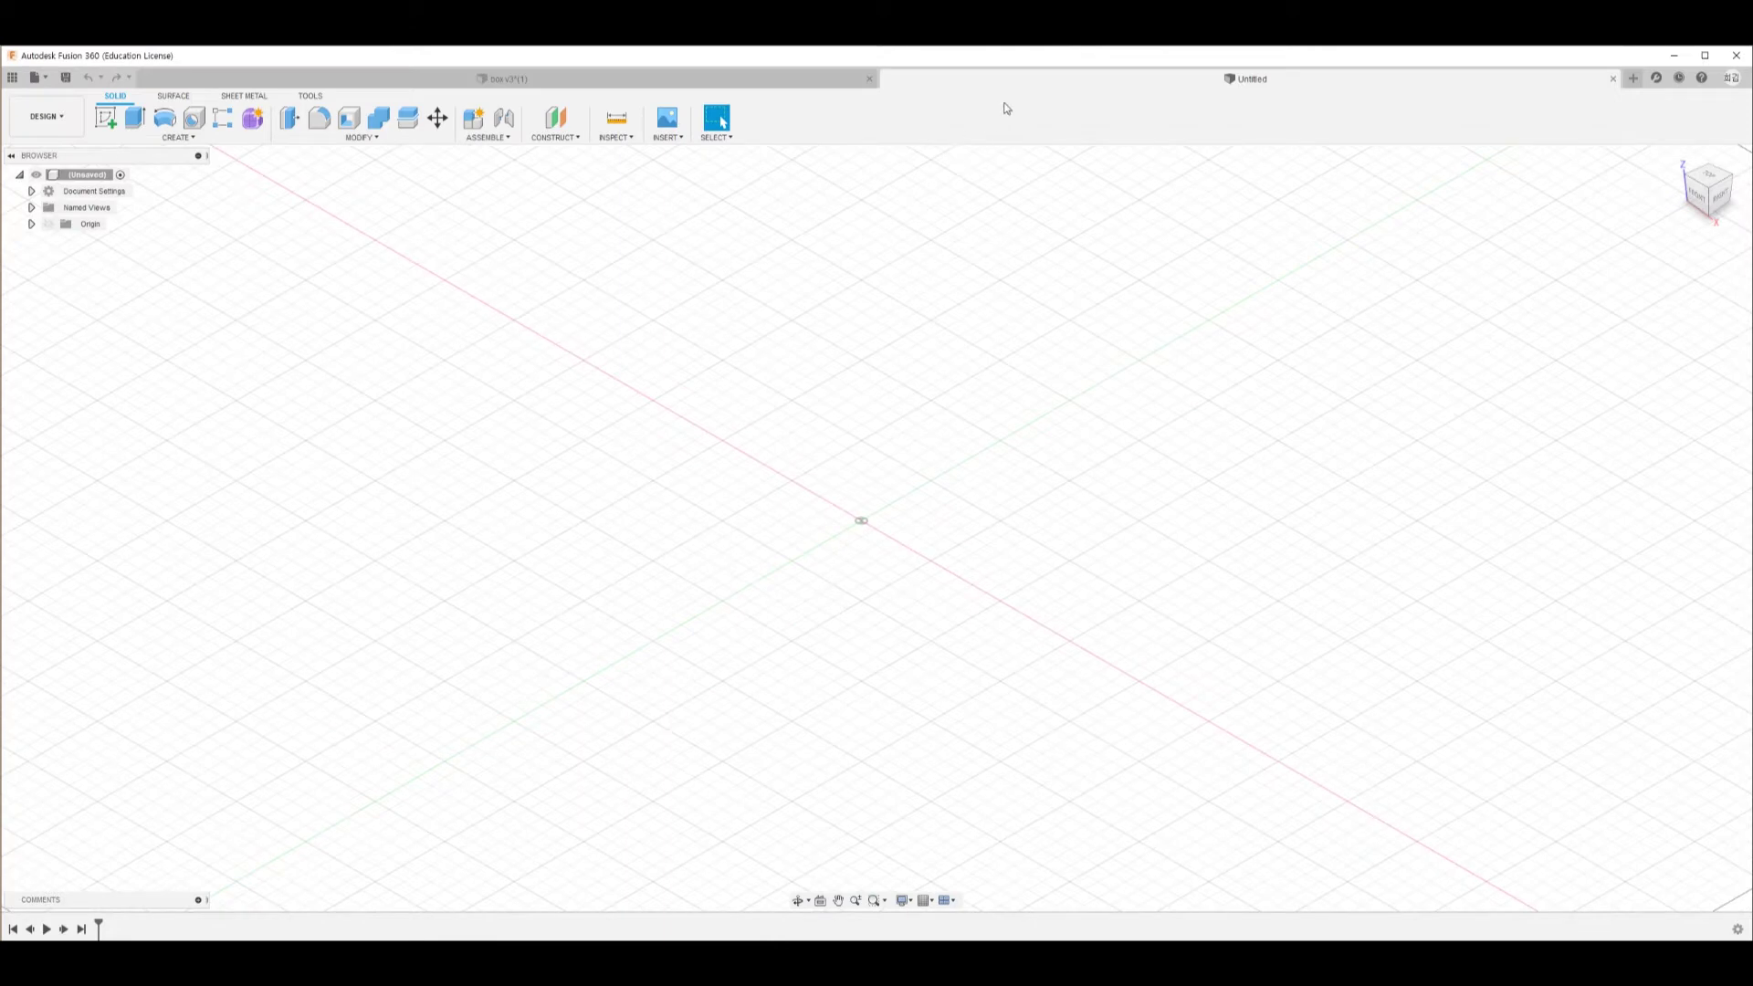
shift+middle_drag(1009, 721, 1013, 732)
Return to the box v3 design and measure the distance between the two opposite side edges of its flat top face
click(787, 82)
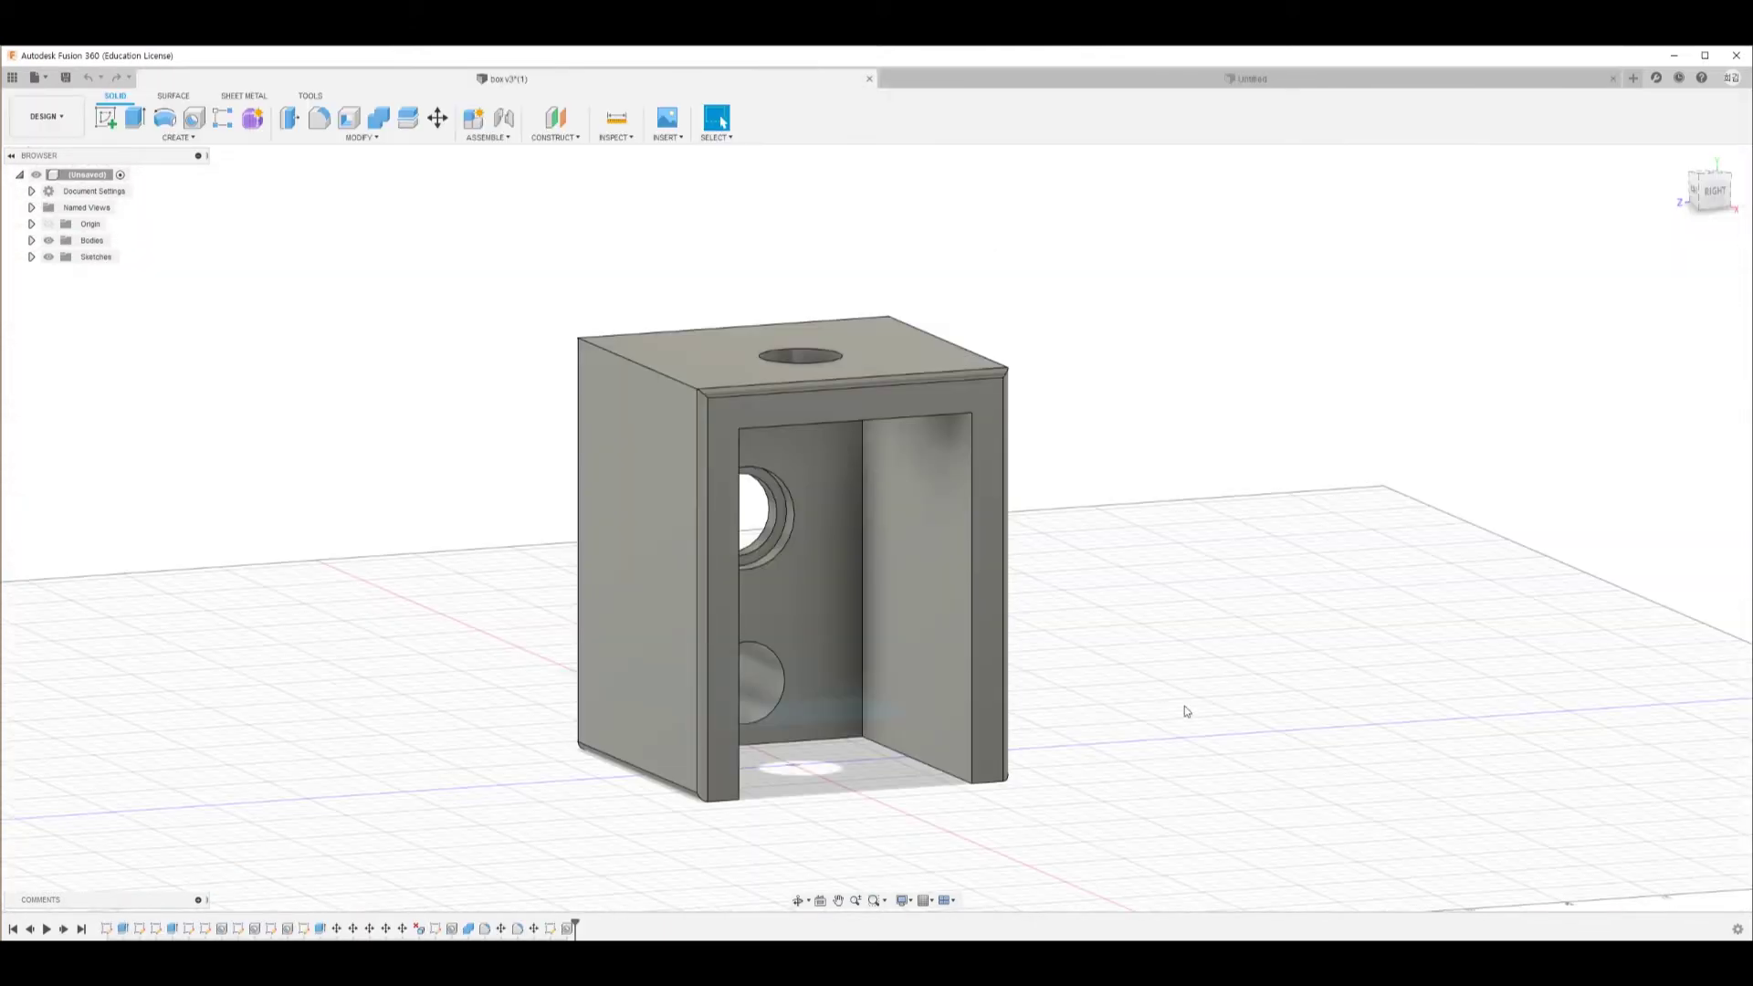
shift+middle_drag(1162, 773, 803, 657)
shift+middle_drag(823, 839, 1056, 834)
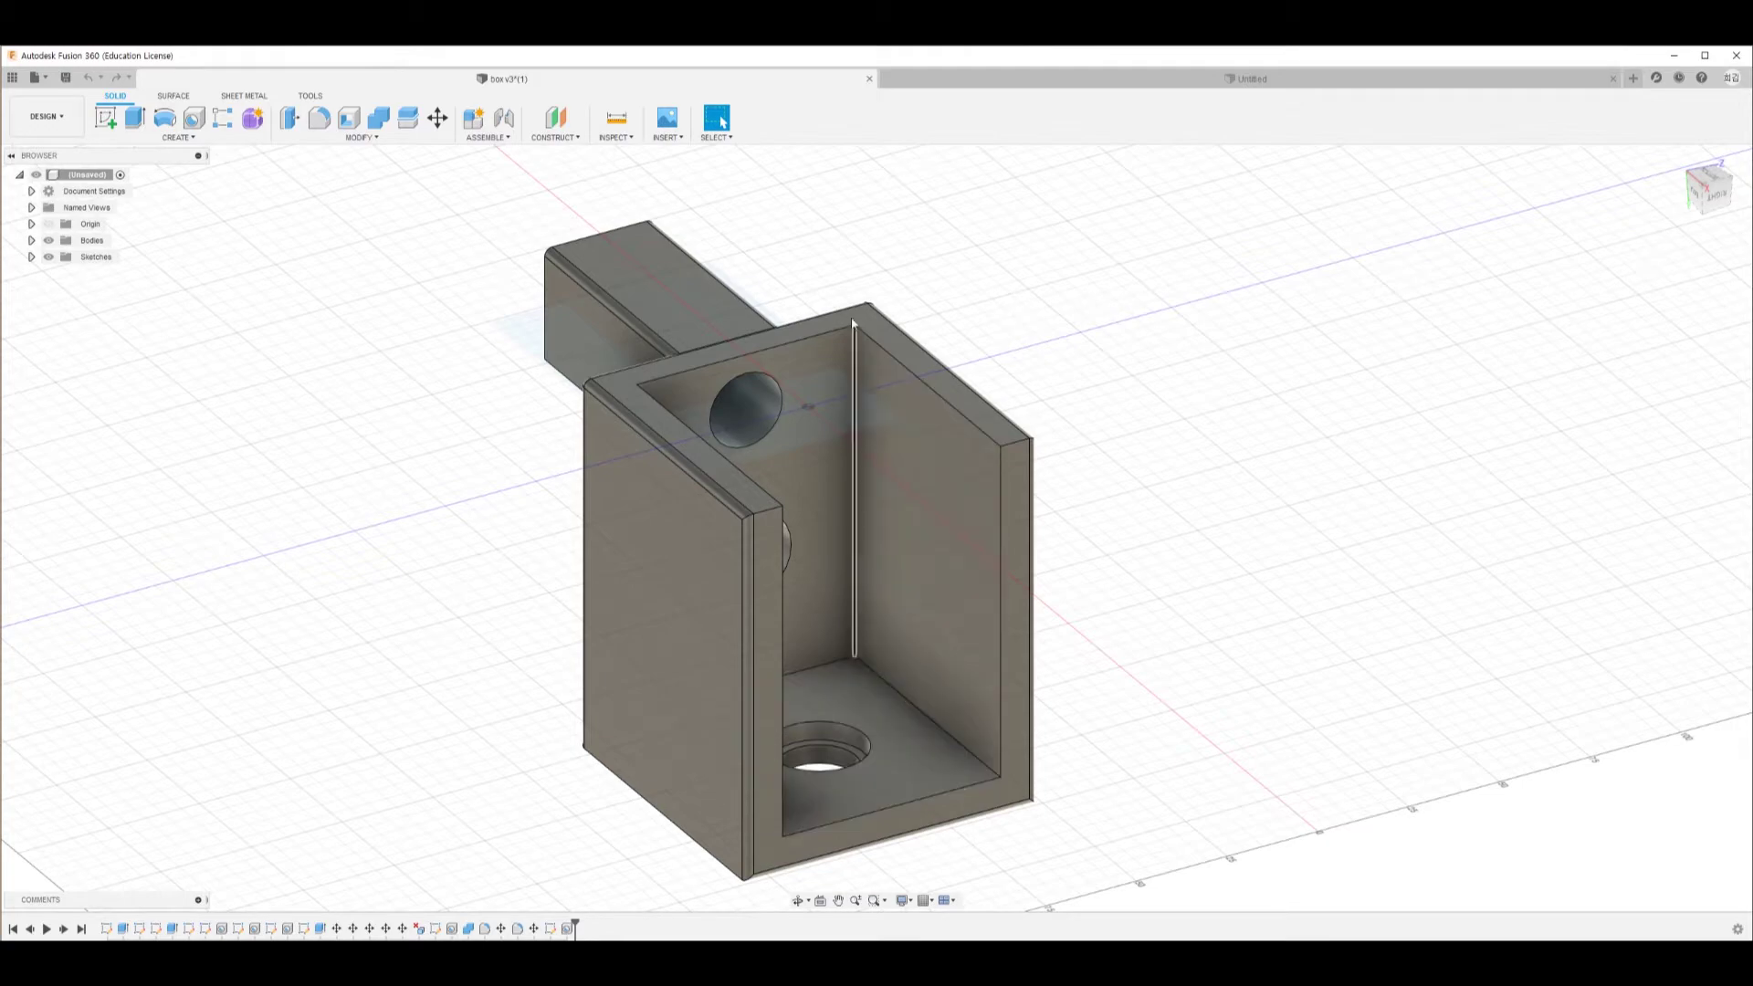
shift+middle_drag(1162, 823, 1123, 832)
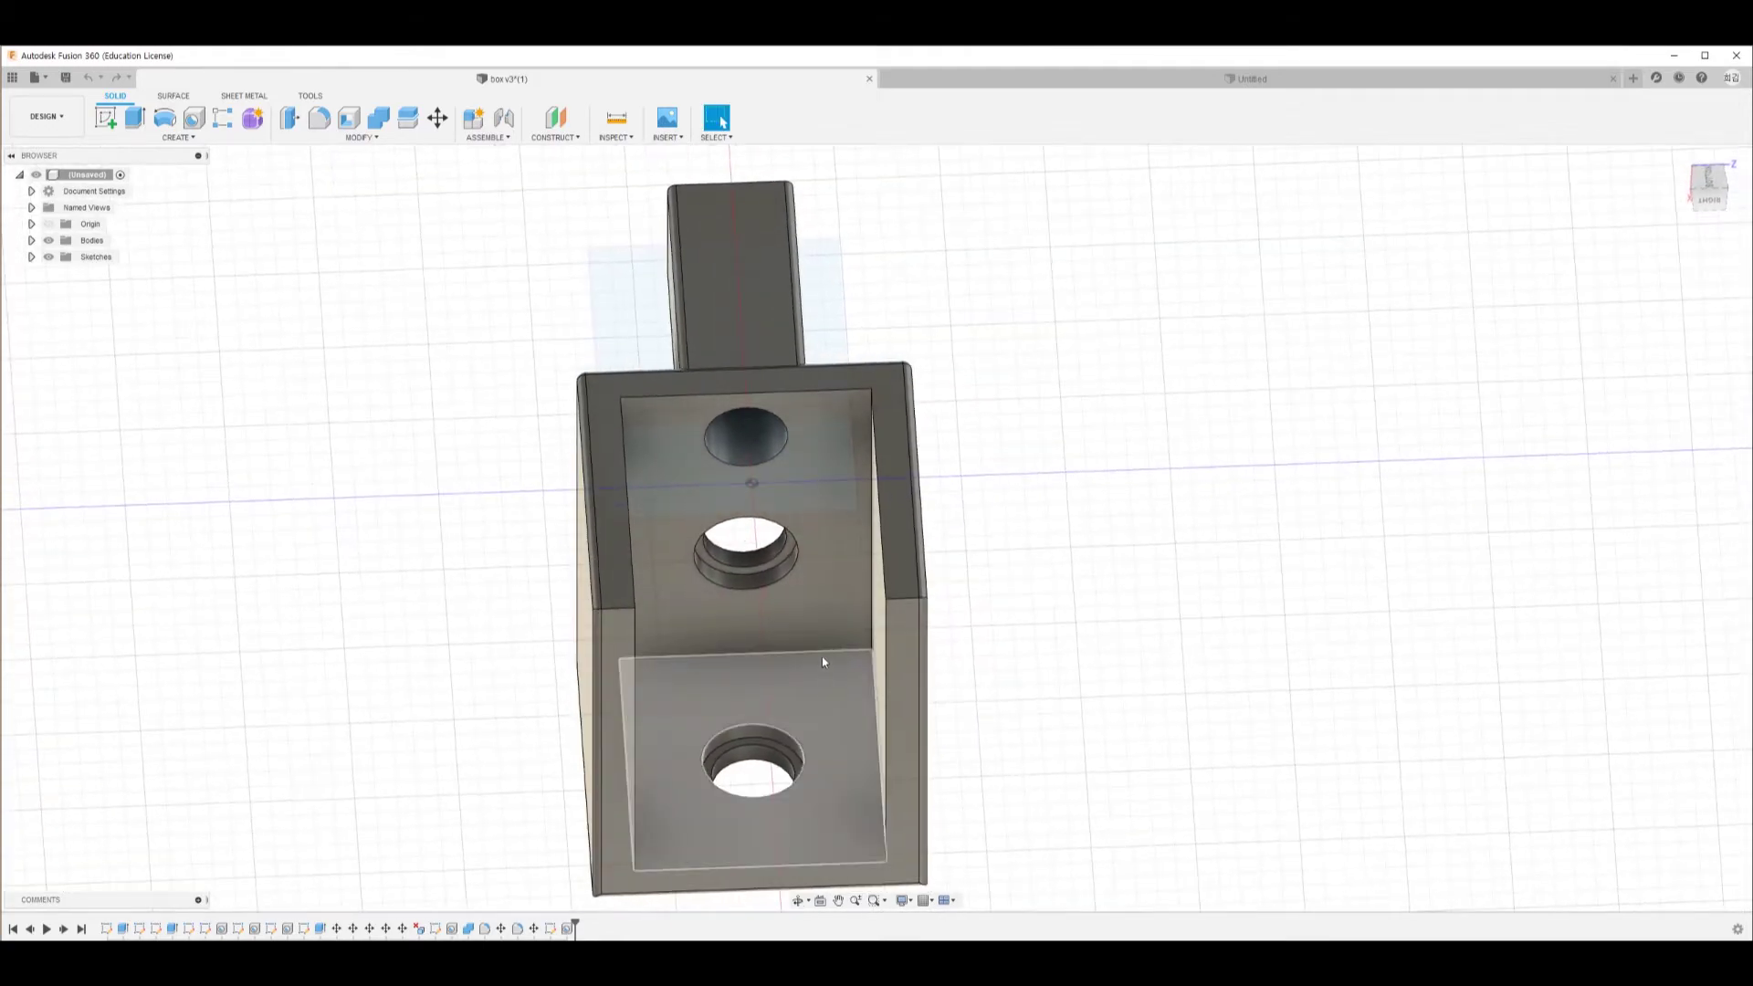
shift+middle_drag(1043, 853, 1154, 689)
shift+middle_drag(1115, 790, 1121, 778)
click(632, 139)
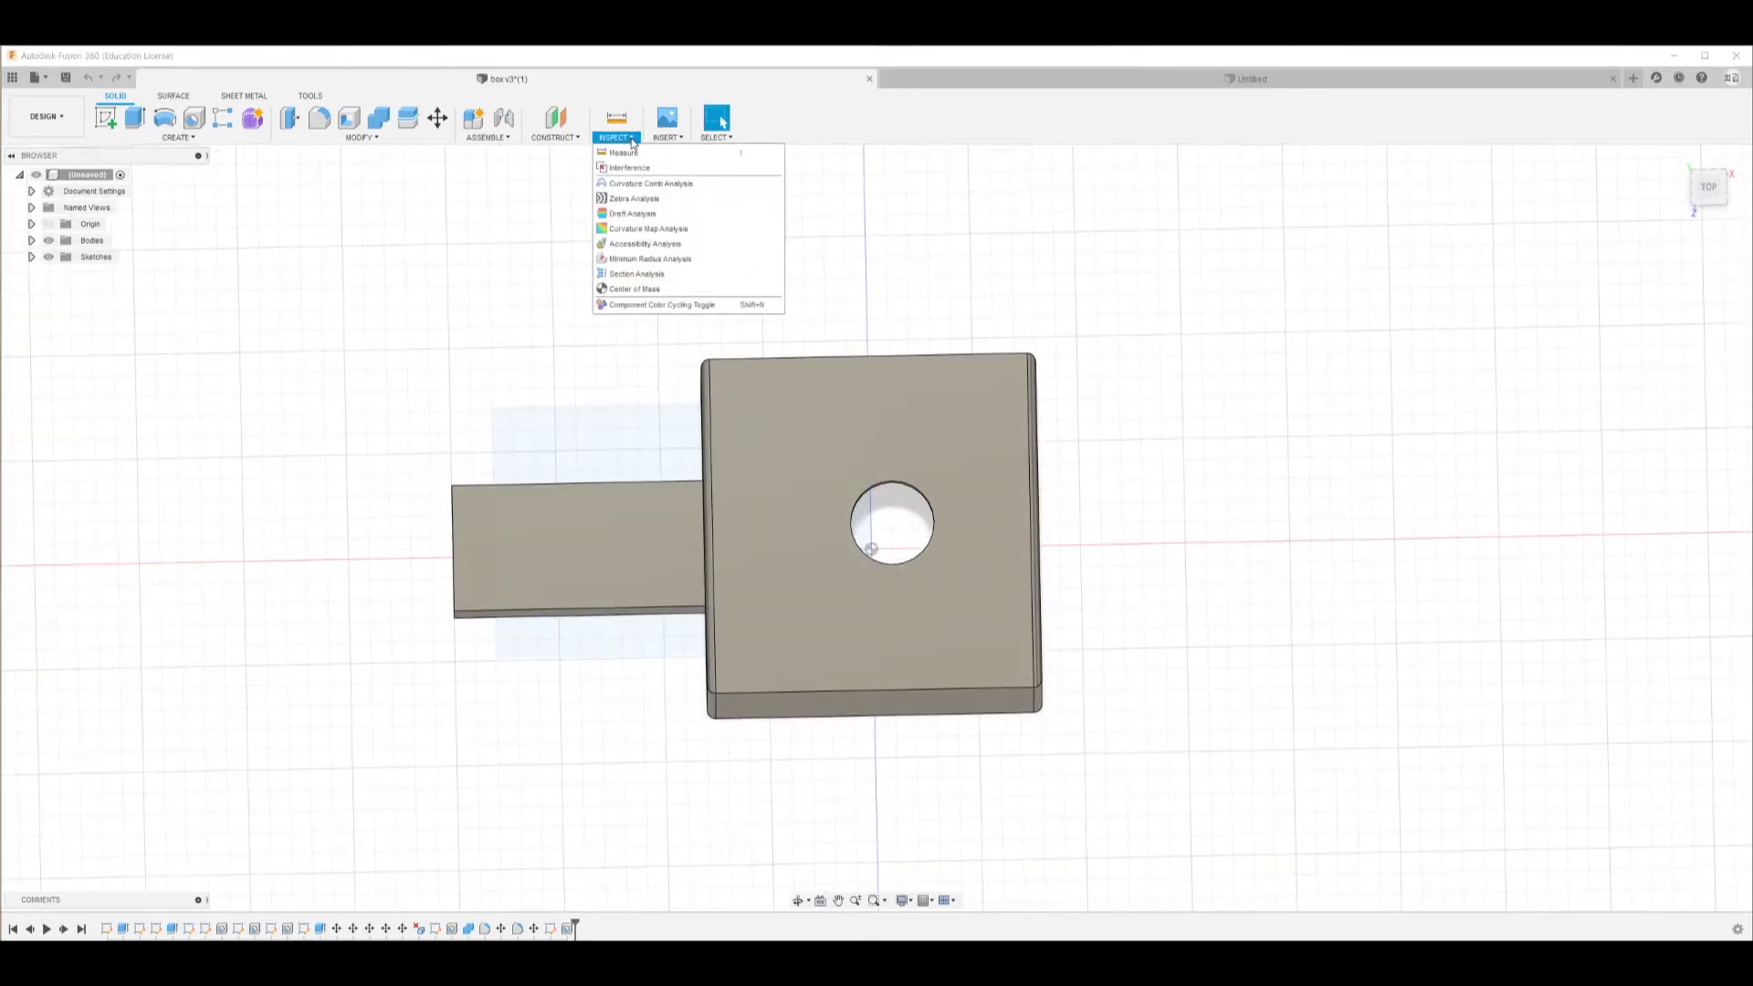
click(612, 153)
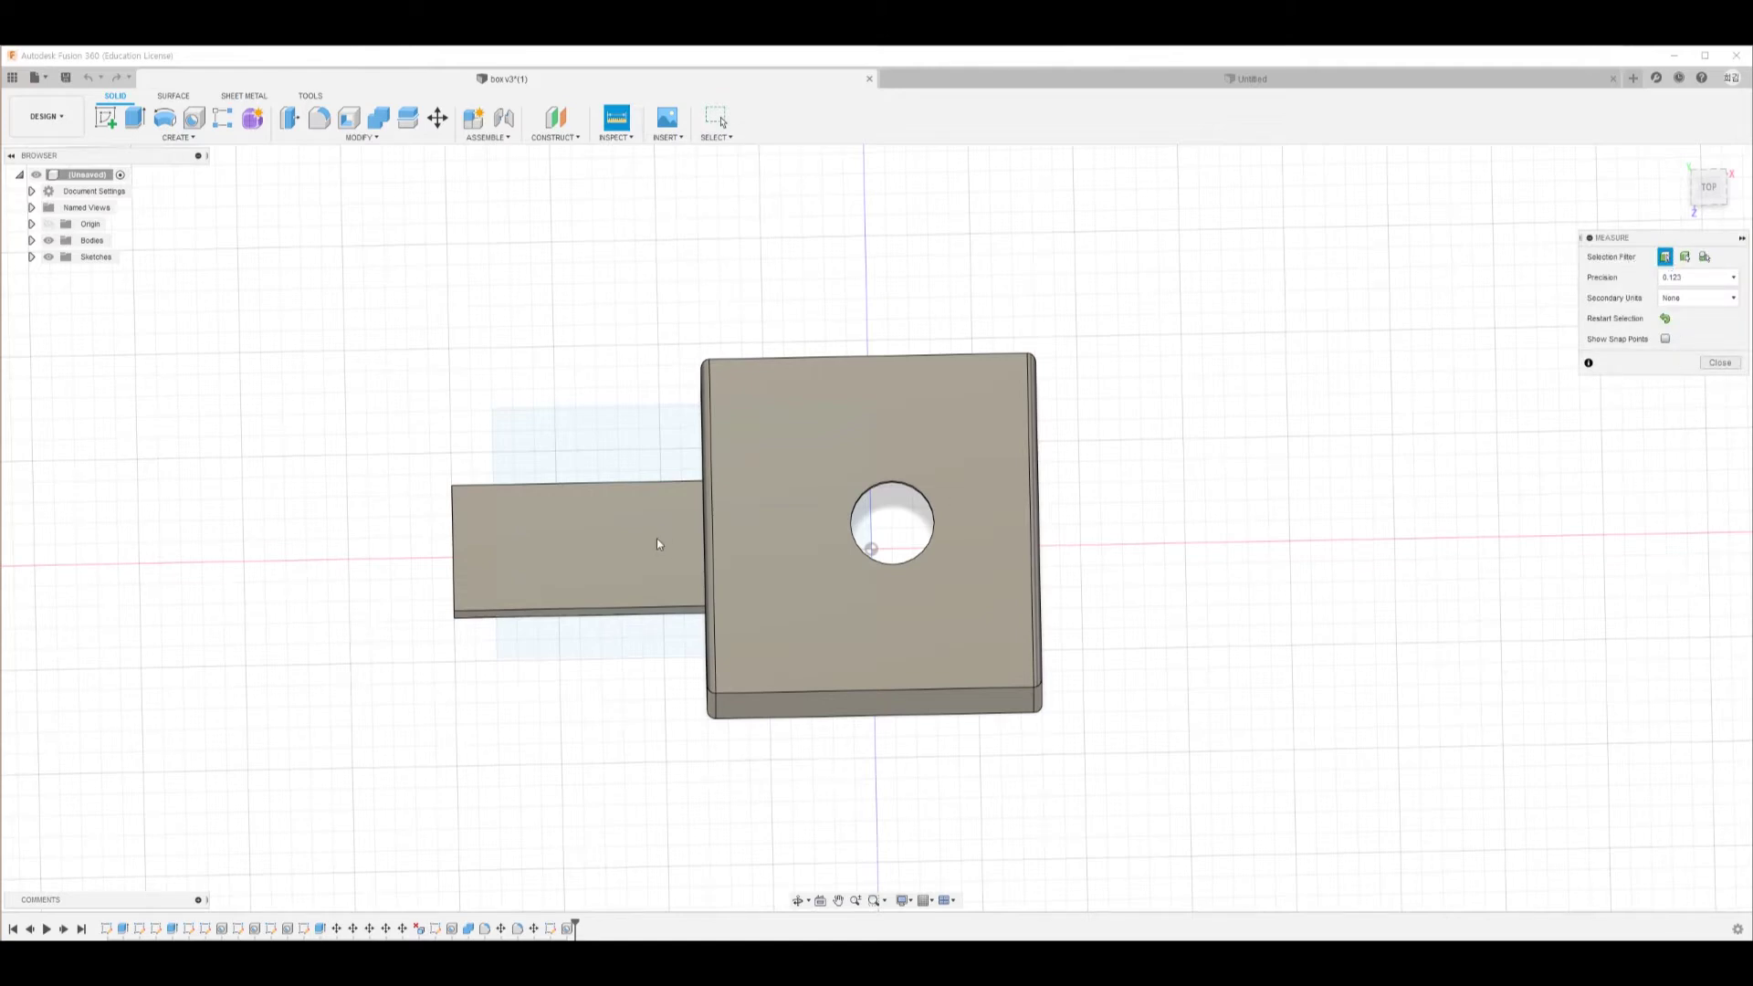
click(713, 529)
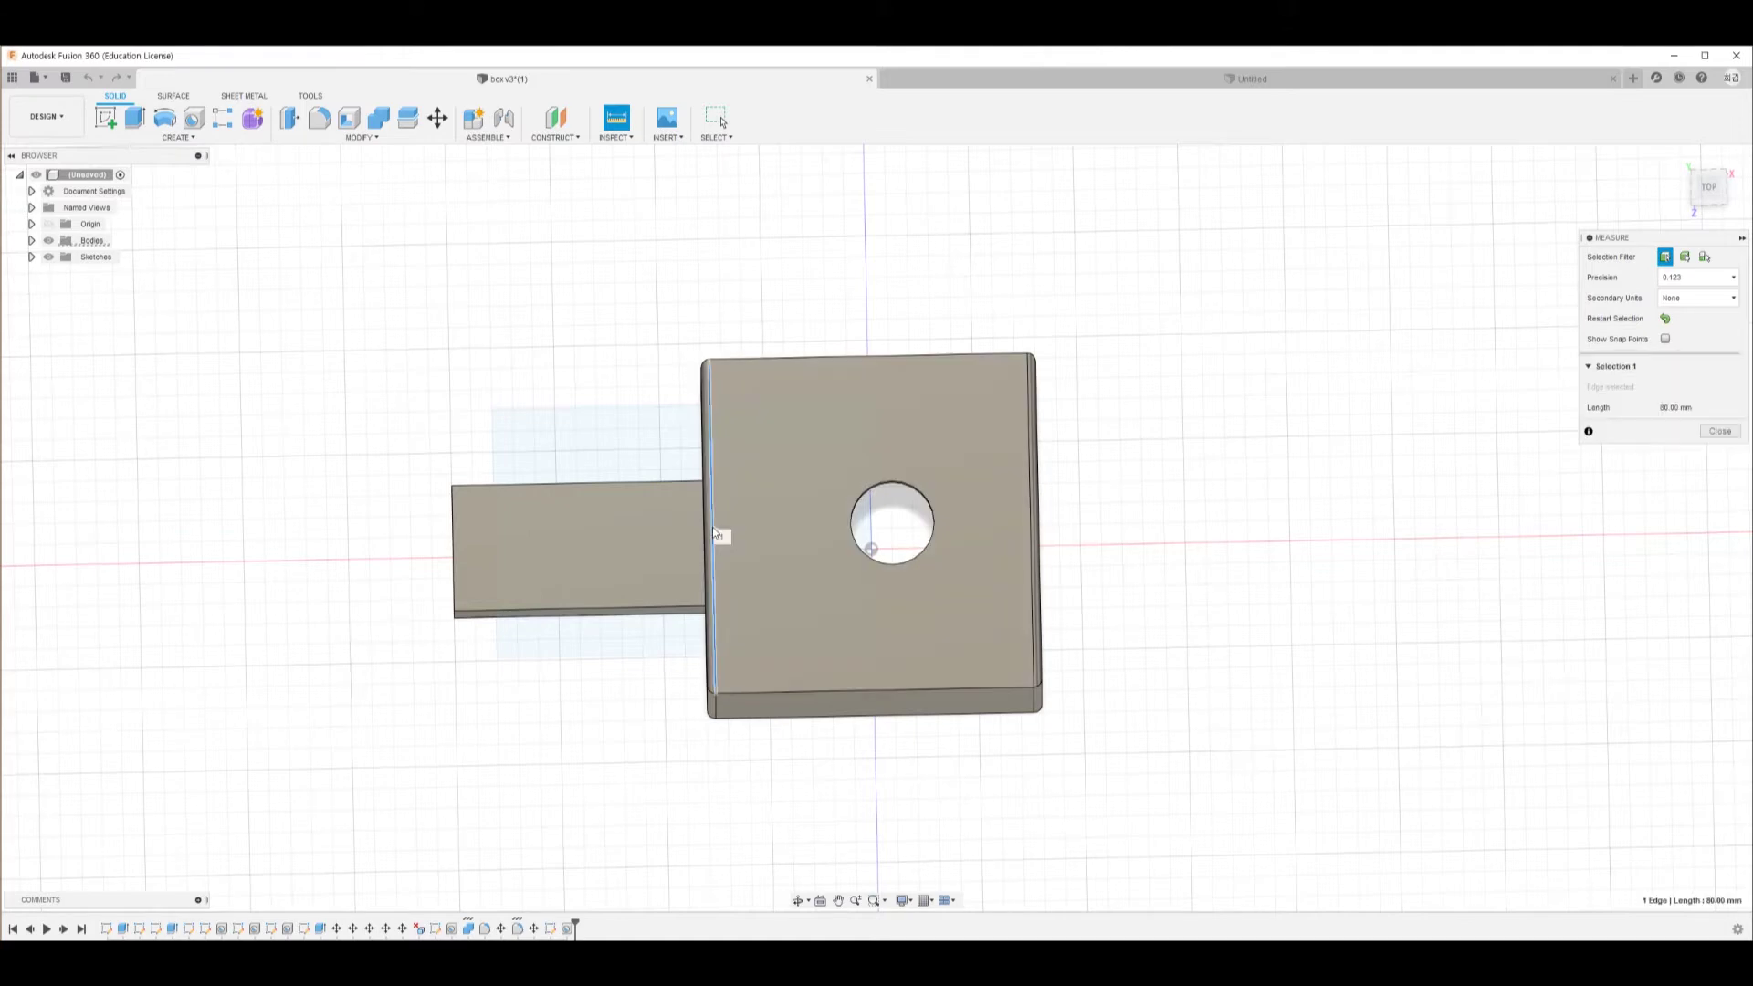
click(1033, 510)
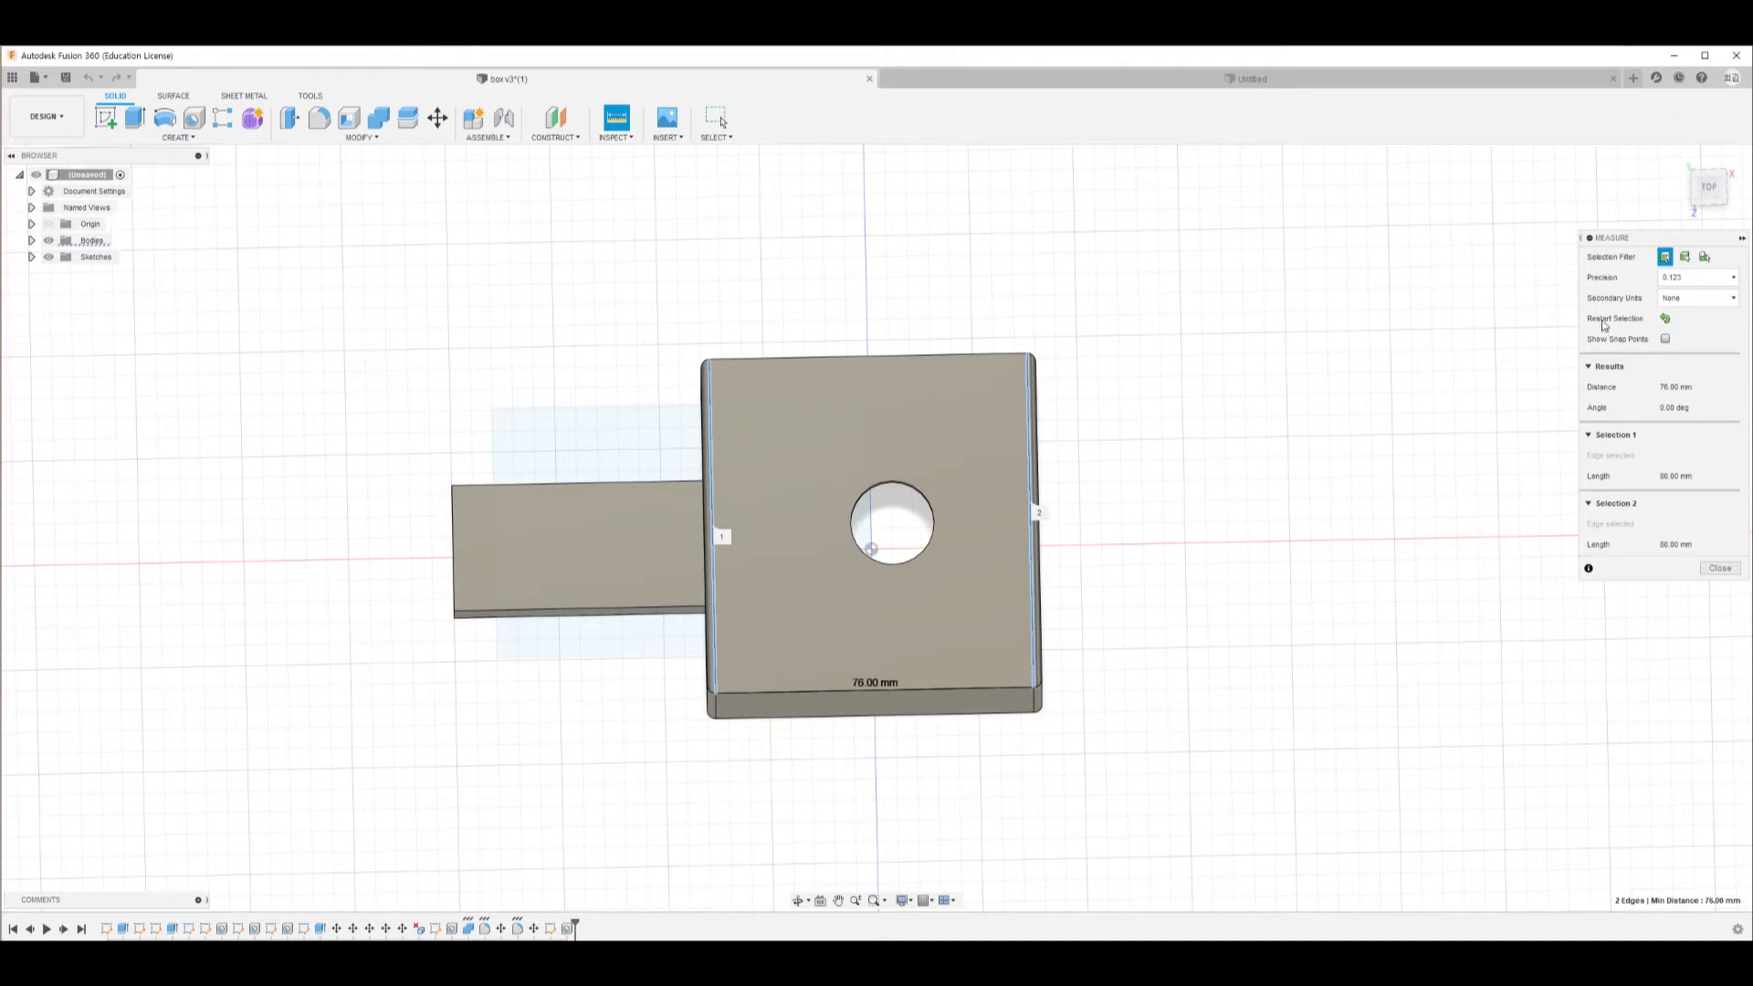
Restart the measurement selection and measure the box's full width between the outer edges of its two rounded or beveled sides
click(1666, 319)
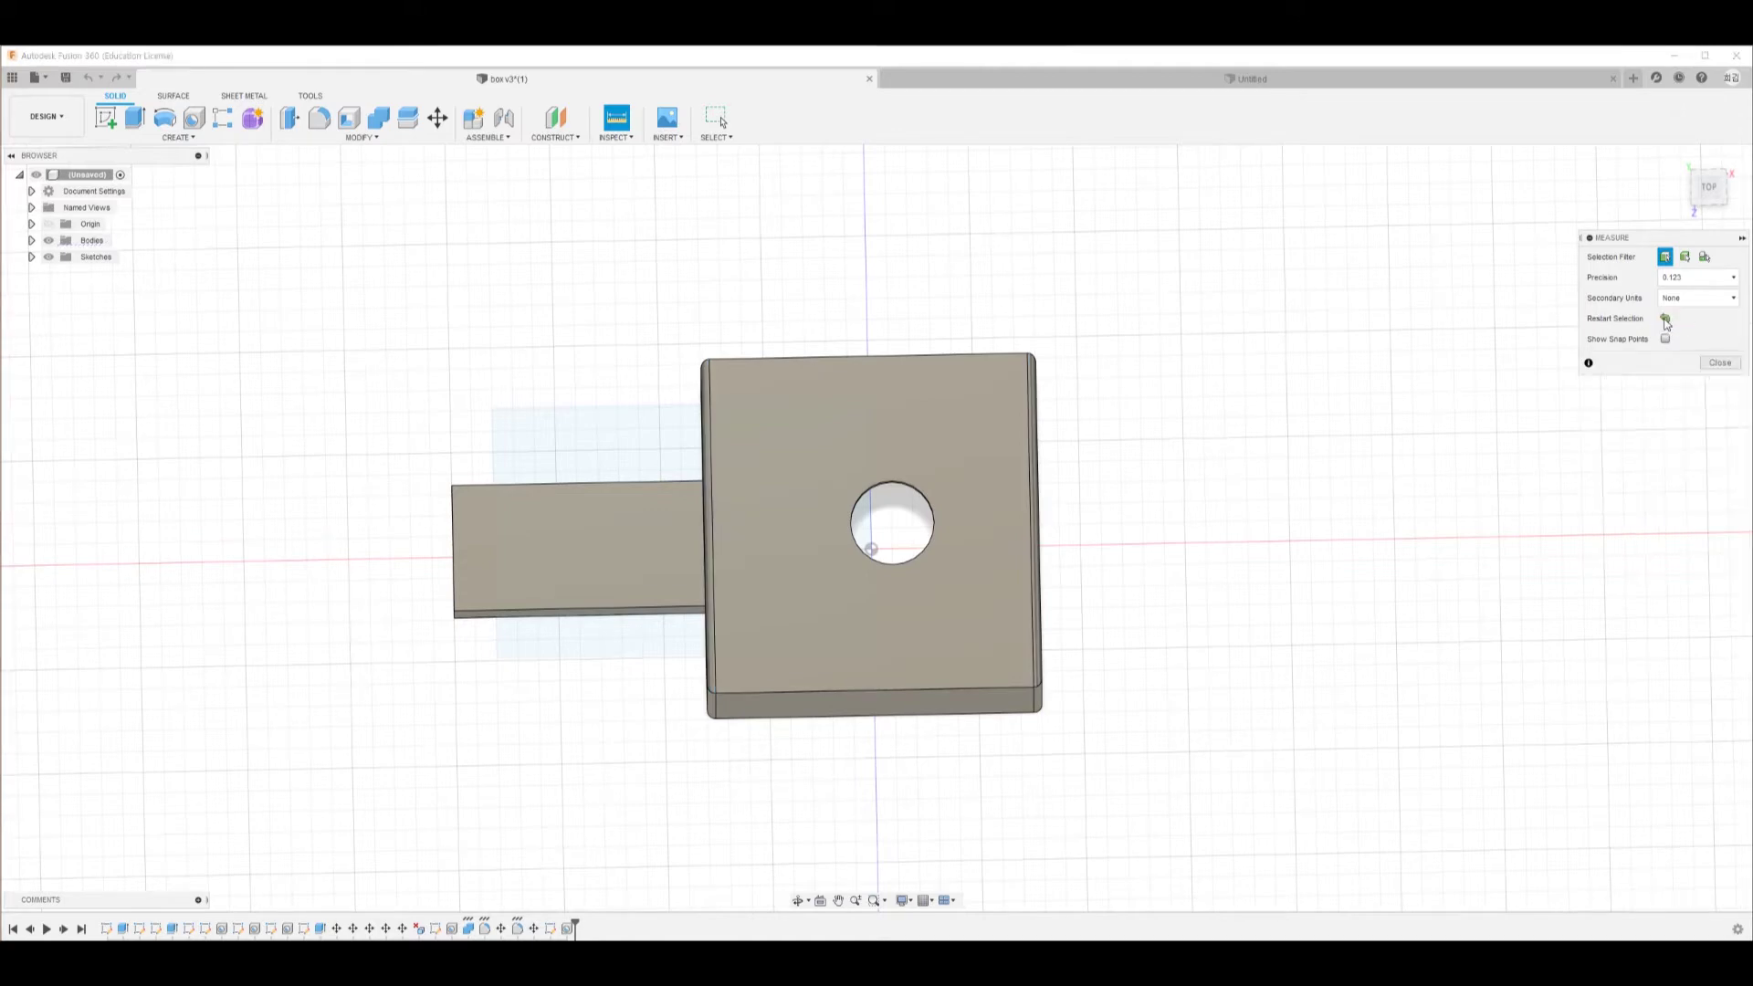
click(706, 519)
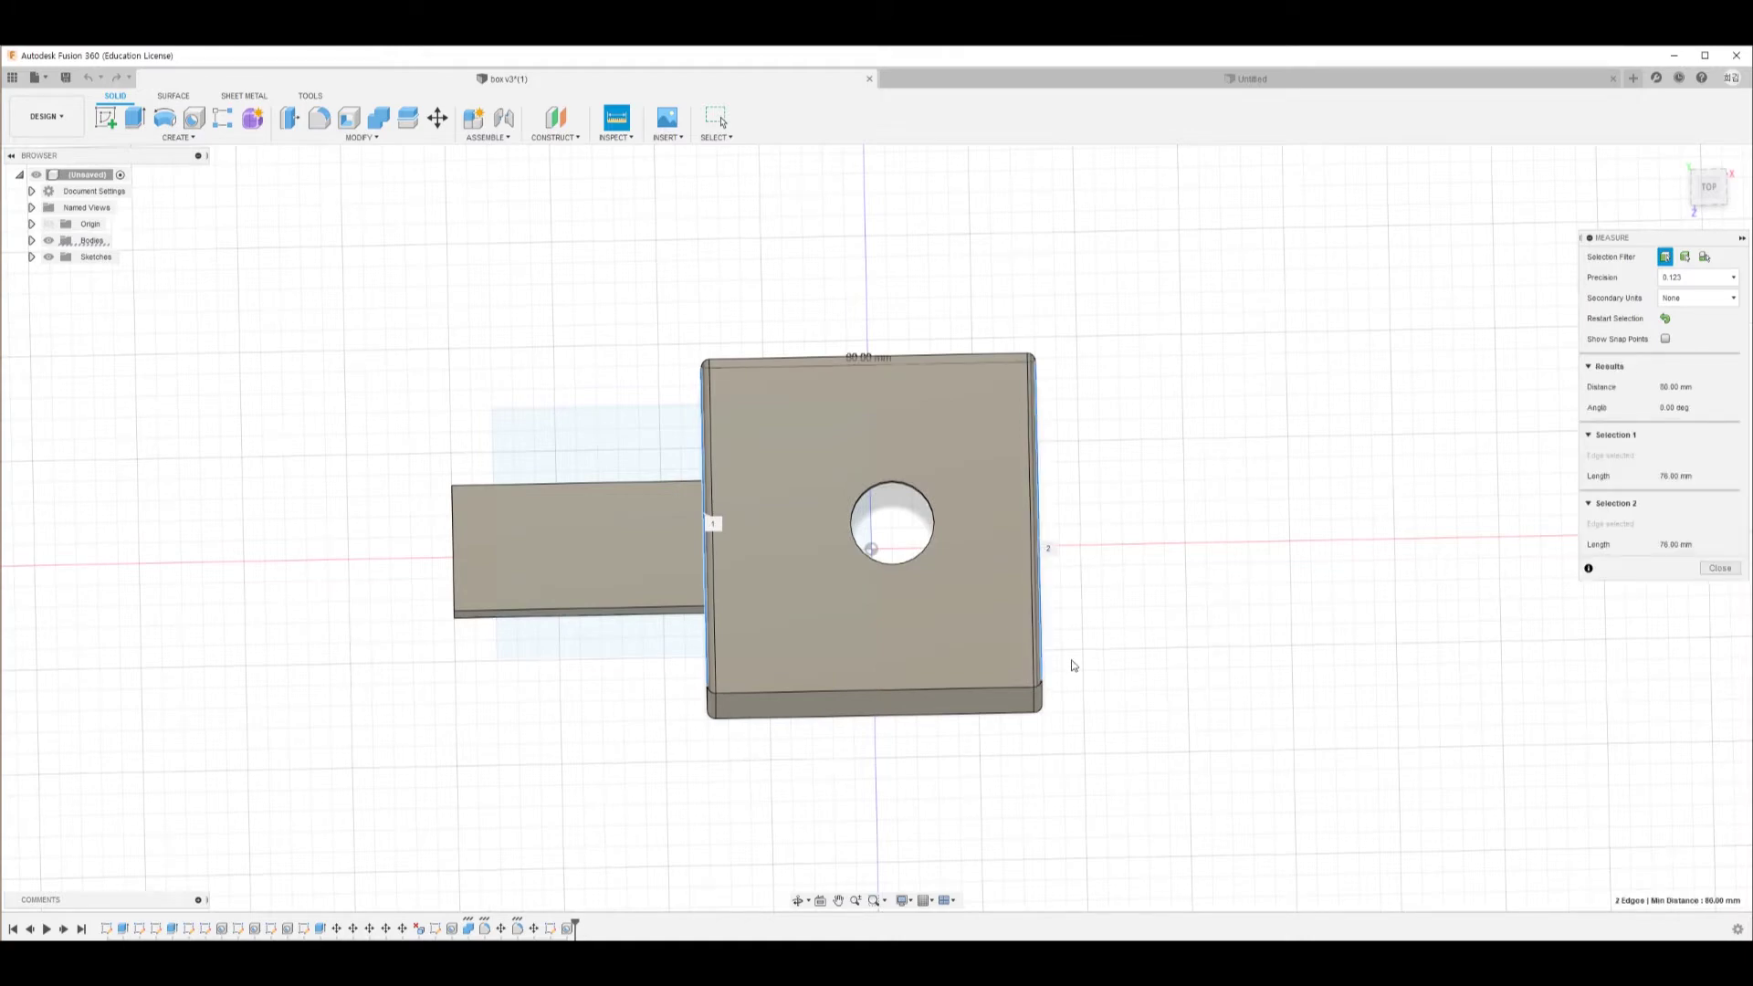
shift+middle_drag(1162, 710, 1162, 736)
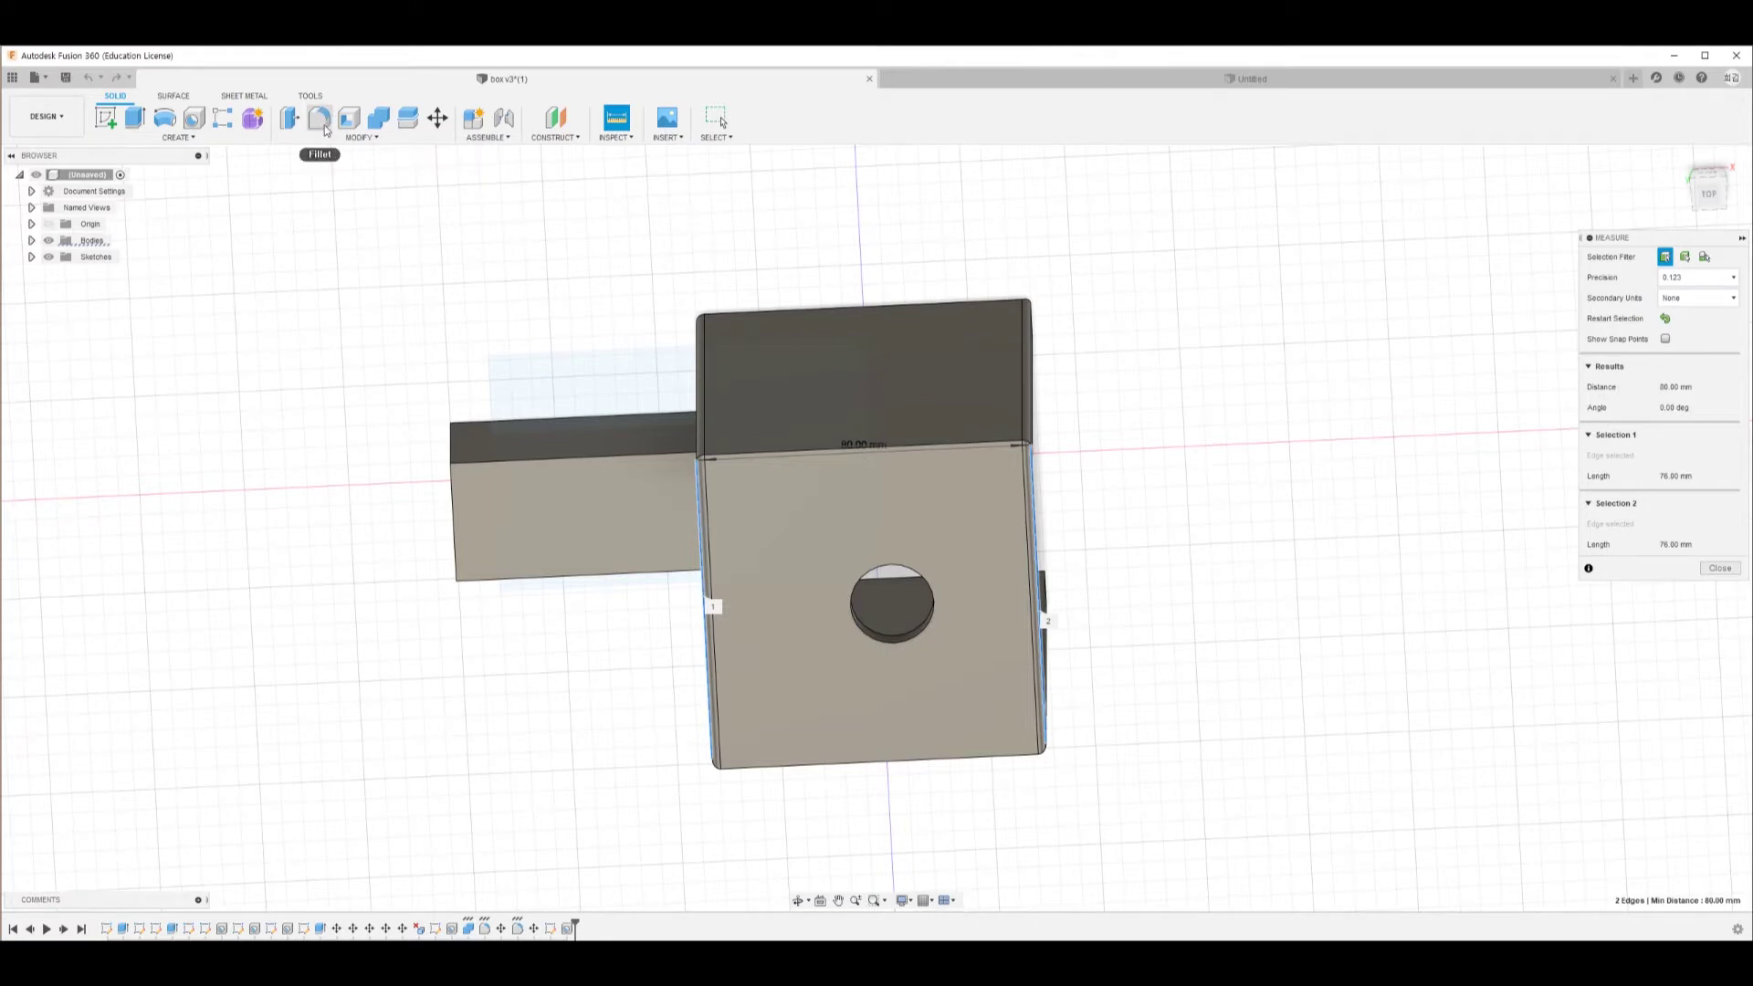
shift+middle_drag(1252, 627, 737, 450)
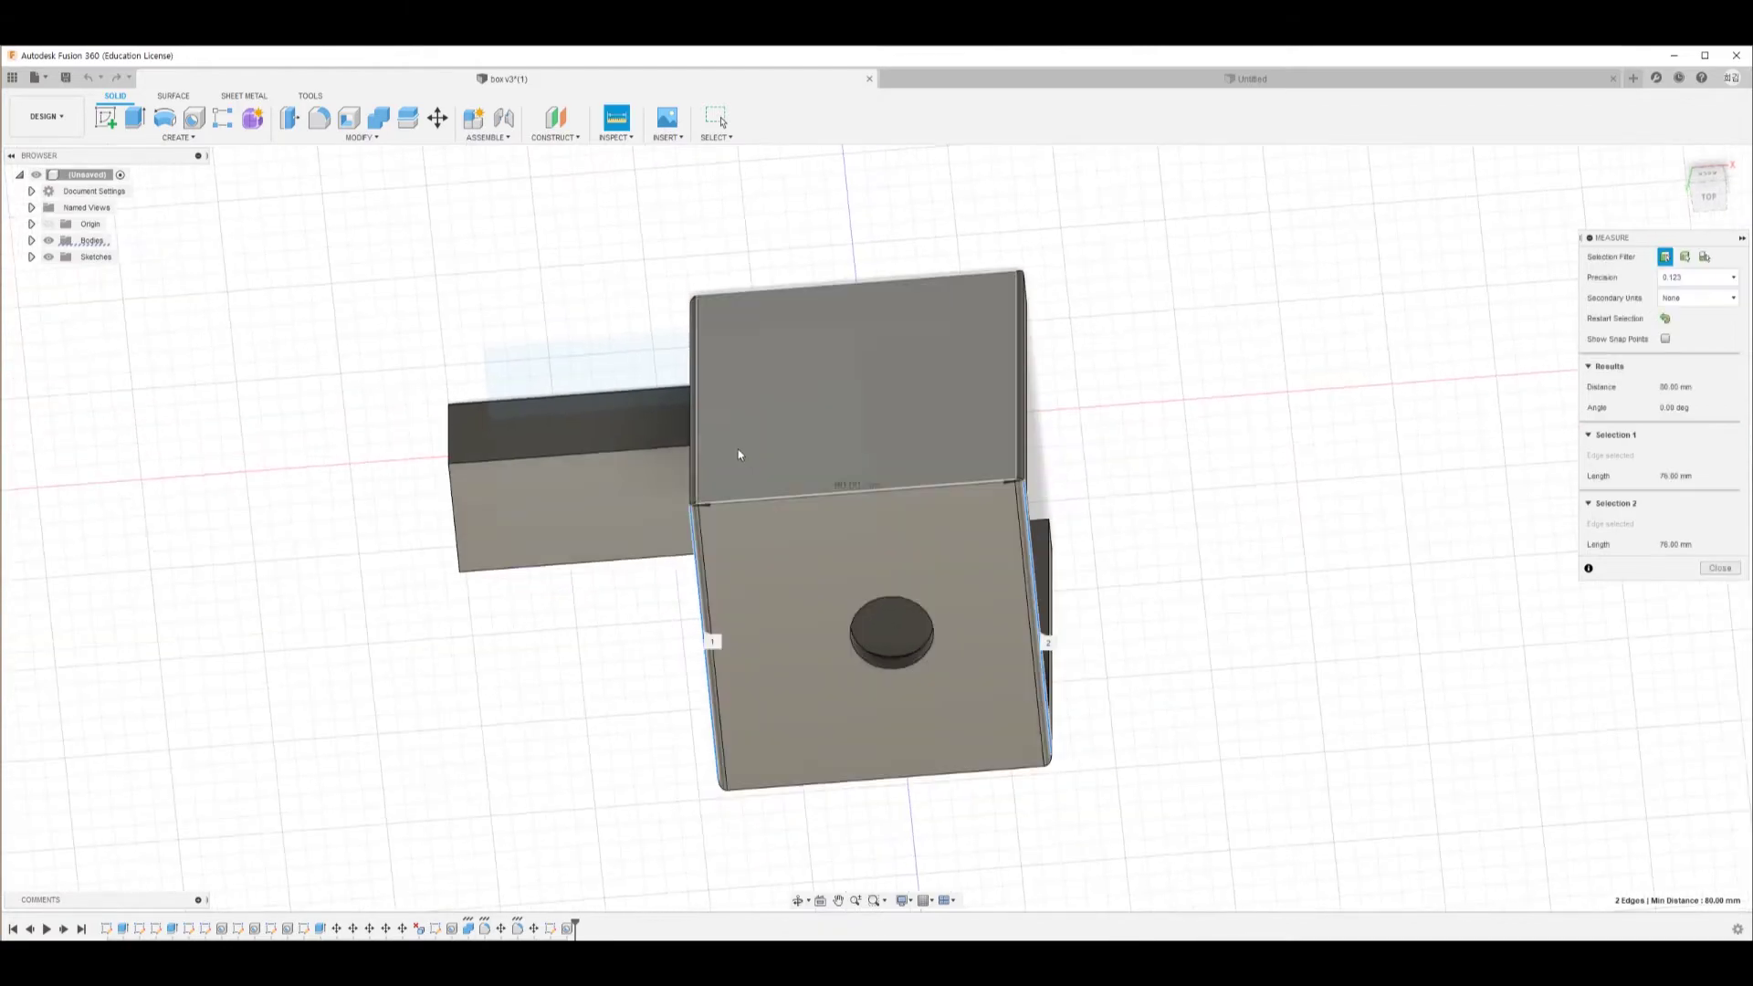
shift+middle_drag(1213, 759, 1207, 763)
shift+middle_drag(1101, 651, 1014, 617)
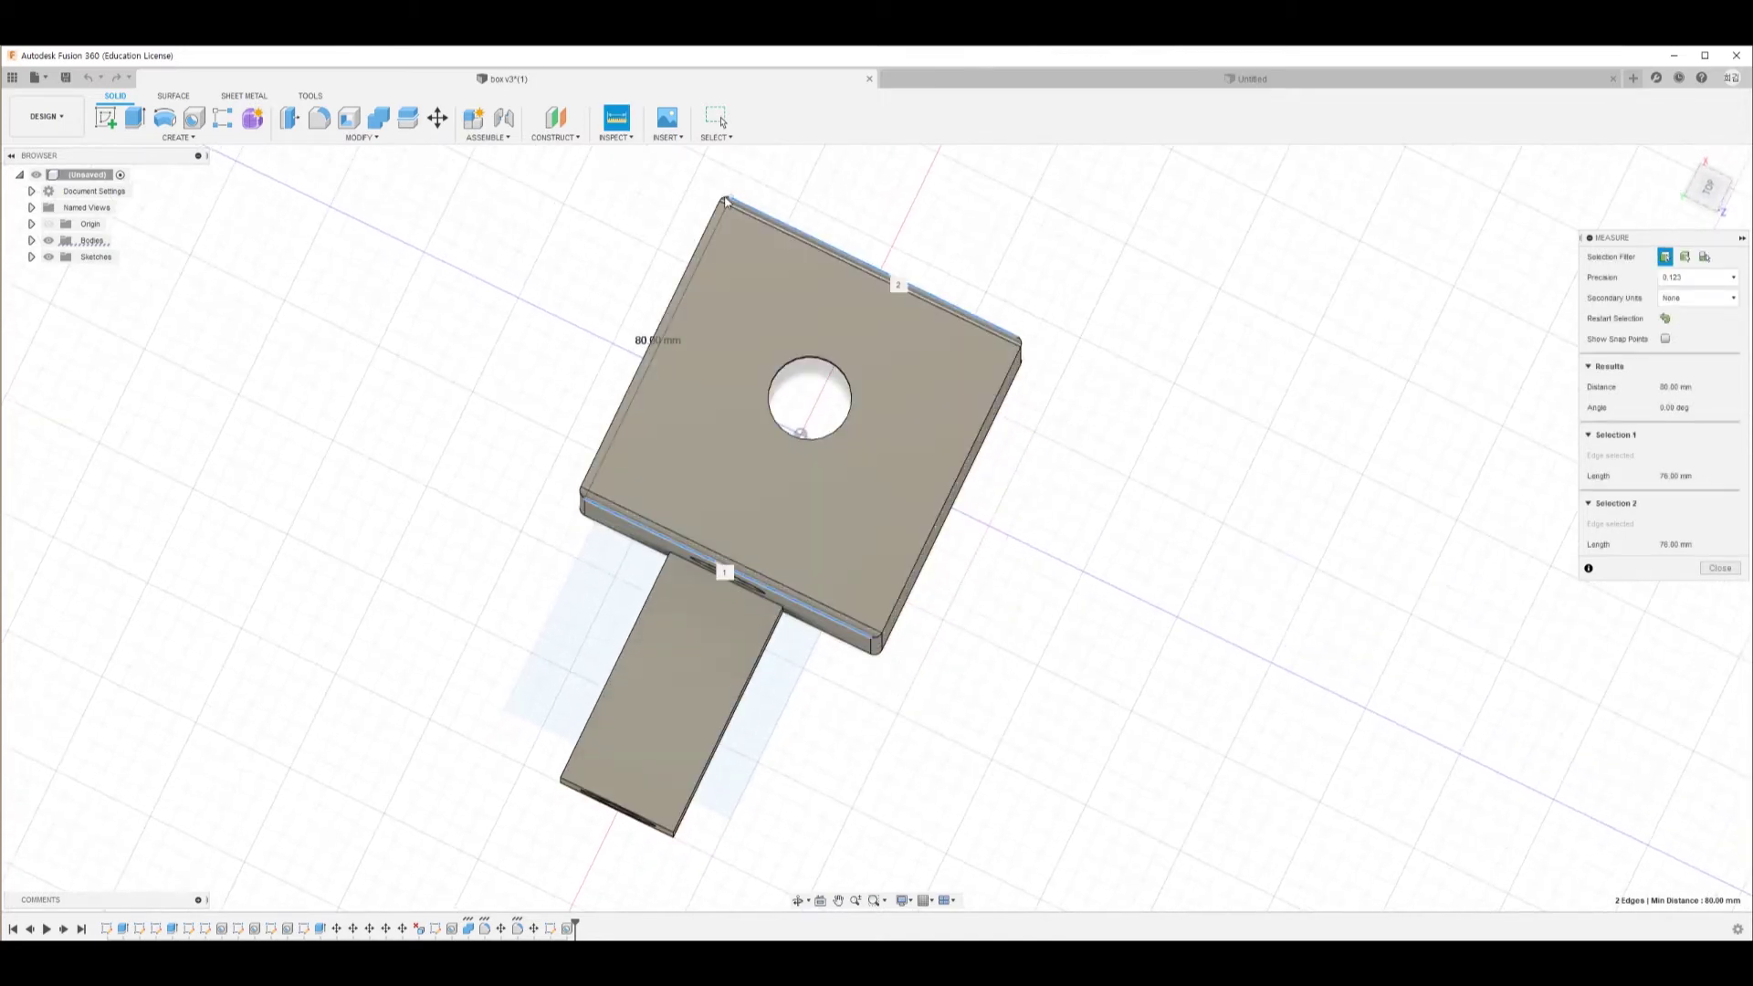
Restart the measurement selection and measure the box's width in the other direction, between the two remaining opposite outer edges of its square face
click(1665, 319)
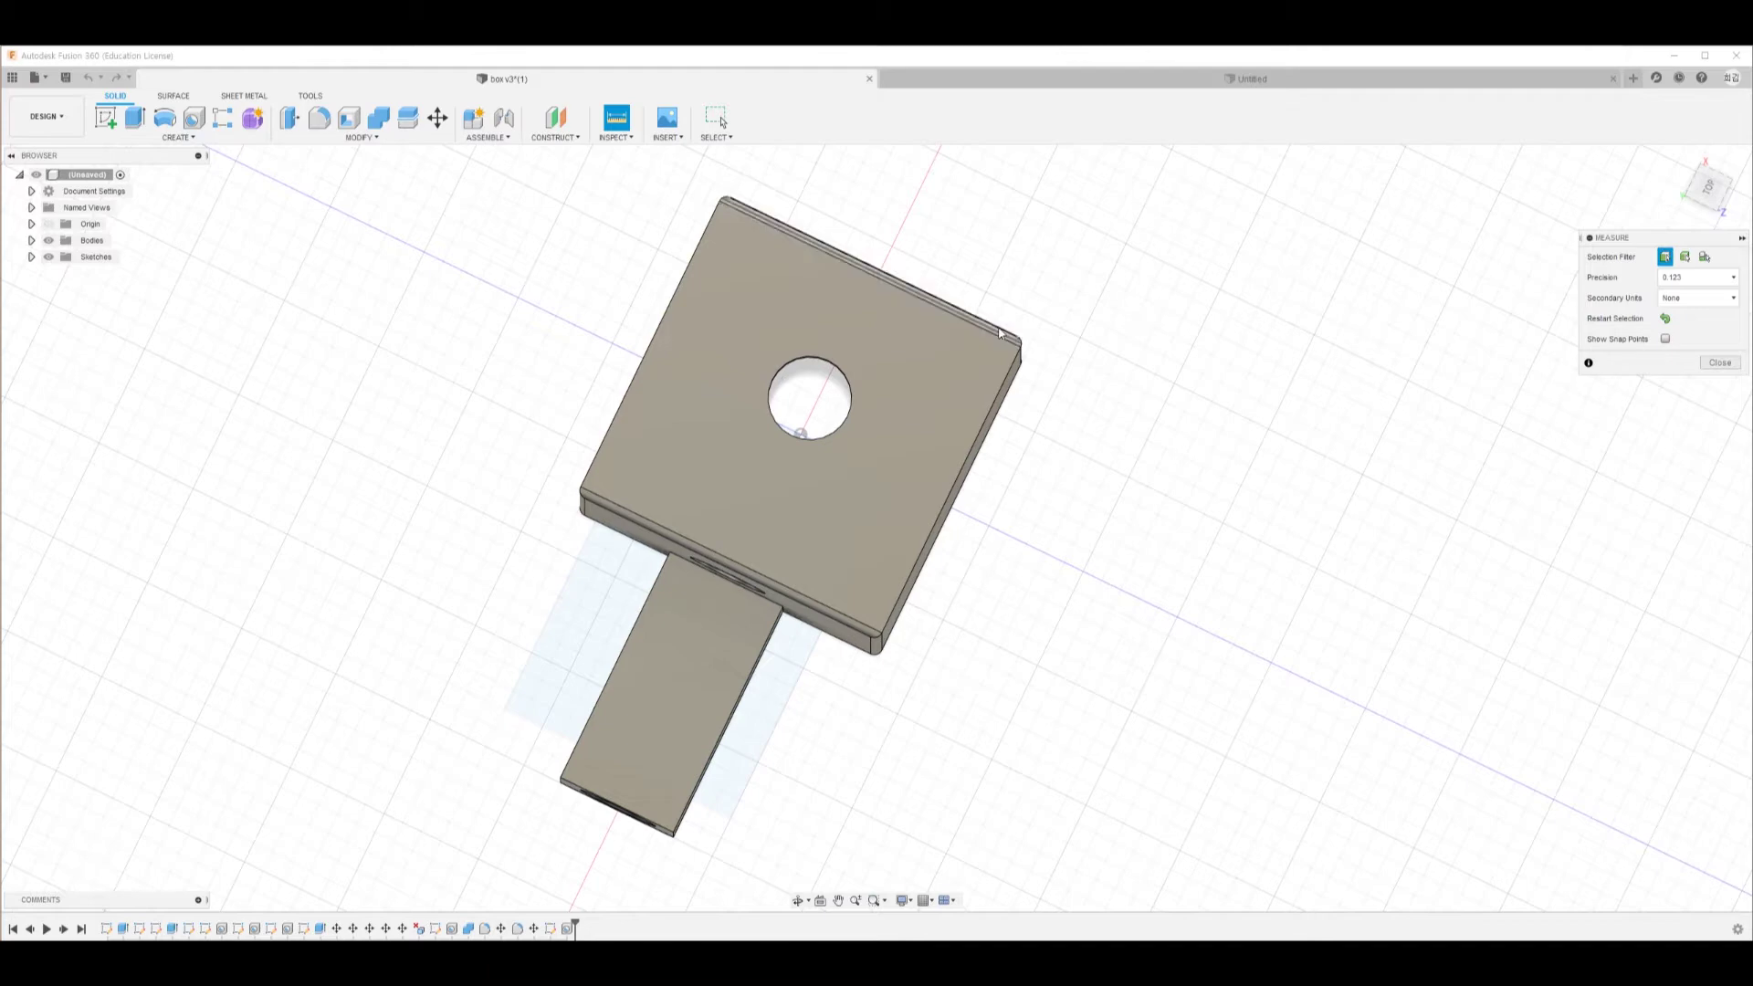
click(1020, 366)
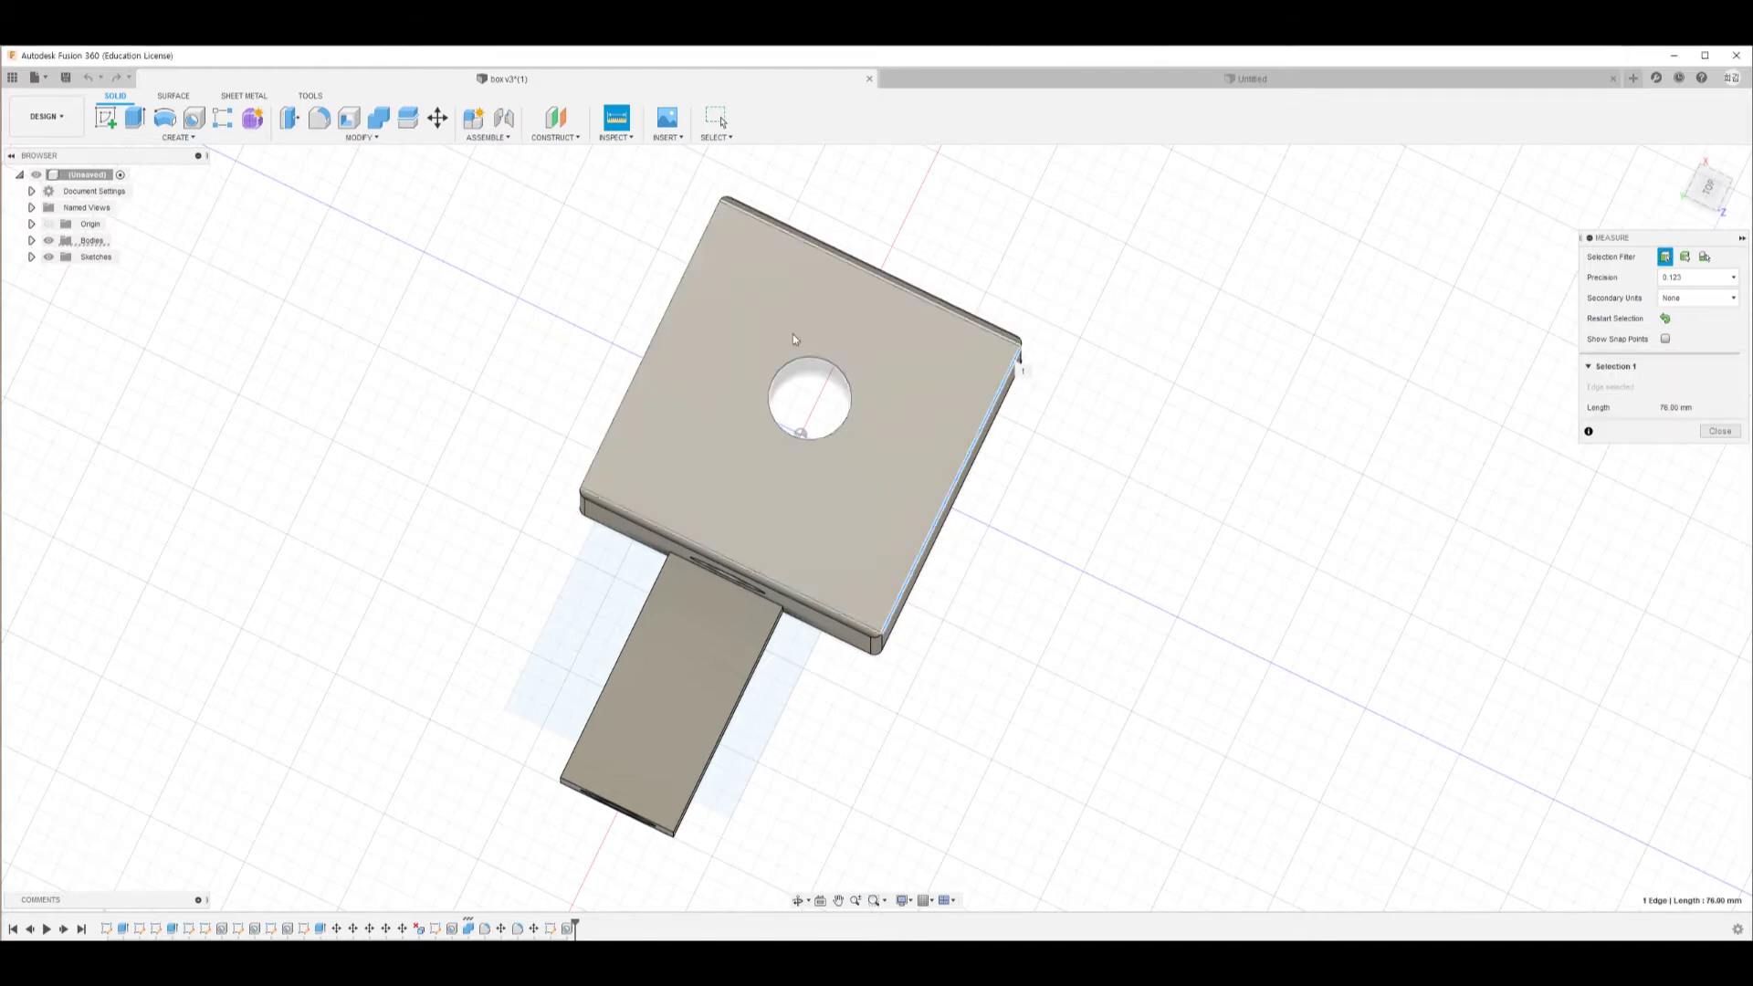
click(675, 295)
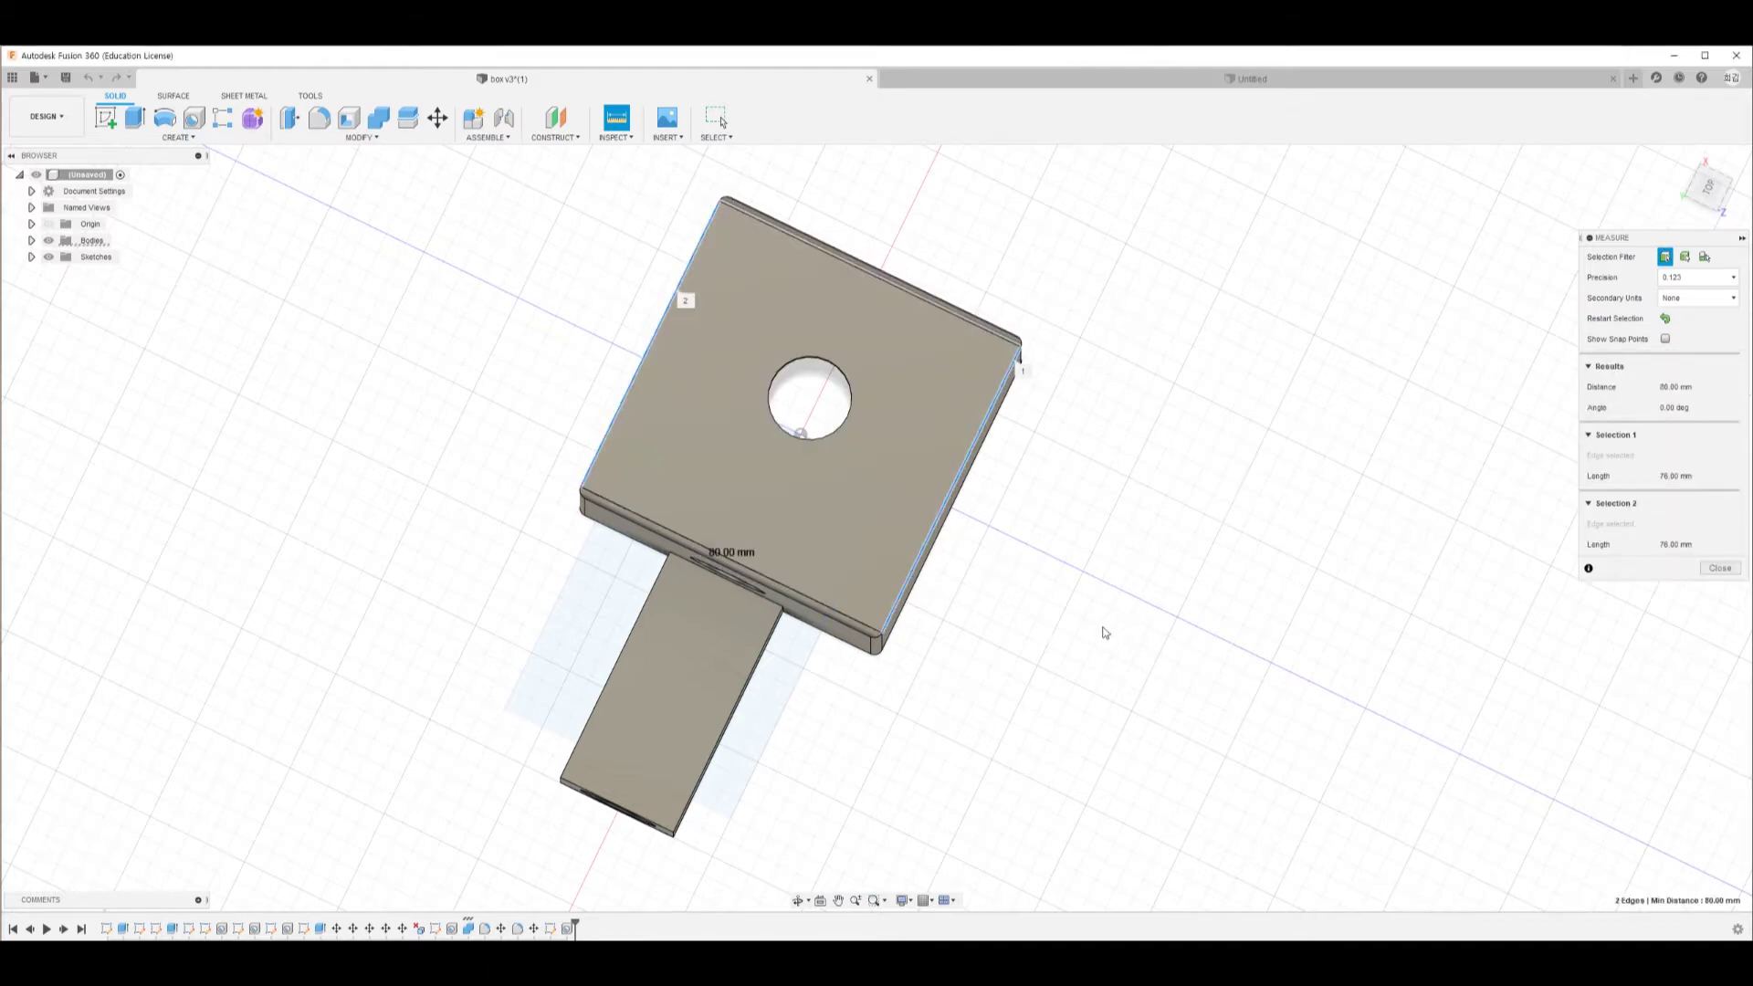
shift+middle_drag(1107, 633, 1097, 603)
shift+middle_drag(1216, 482, 1186, 512)
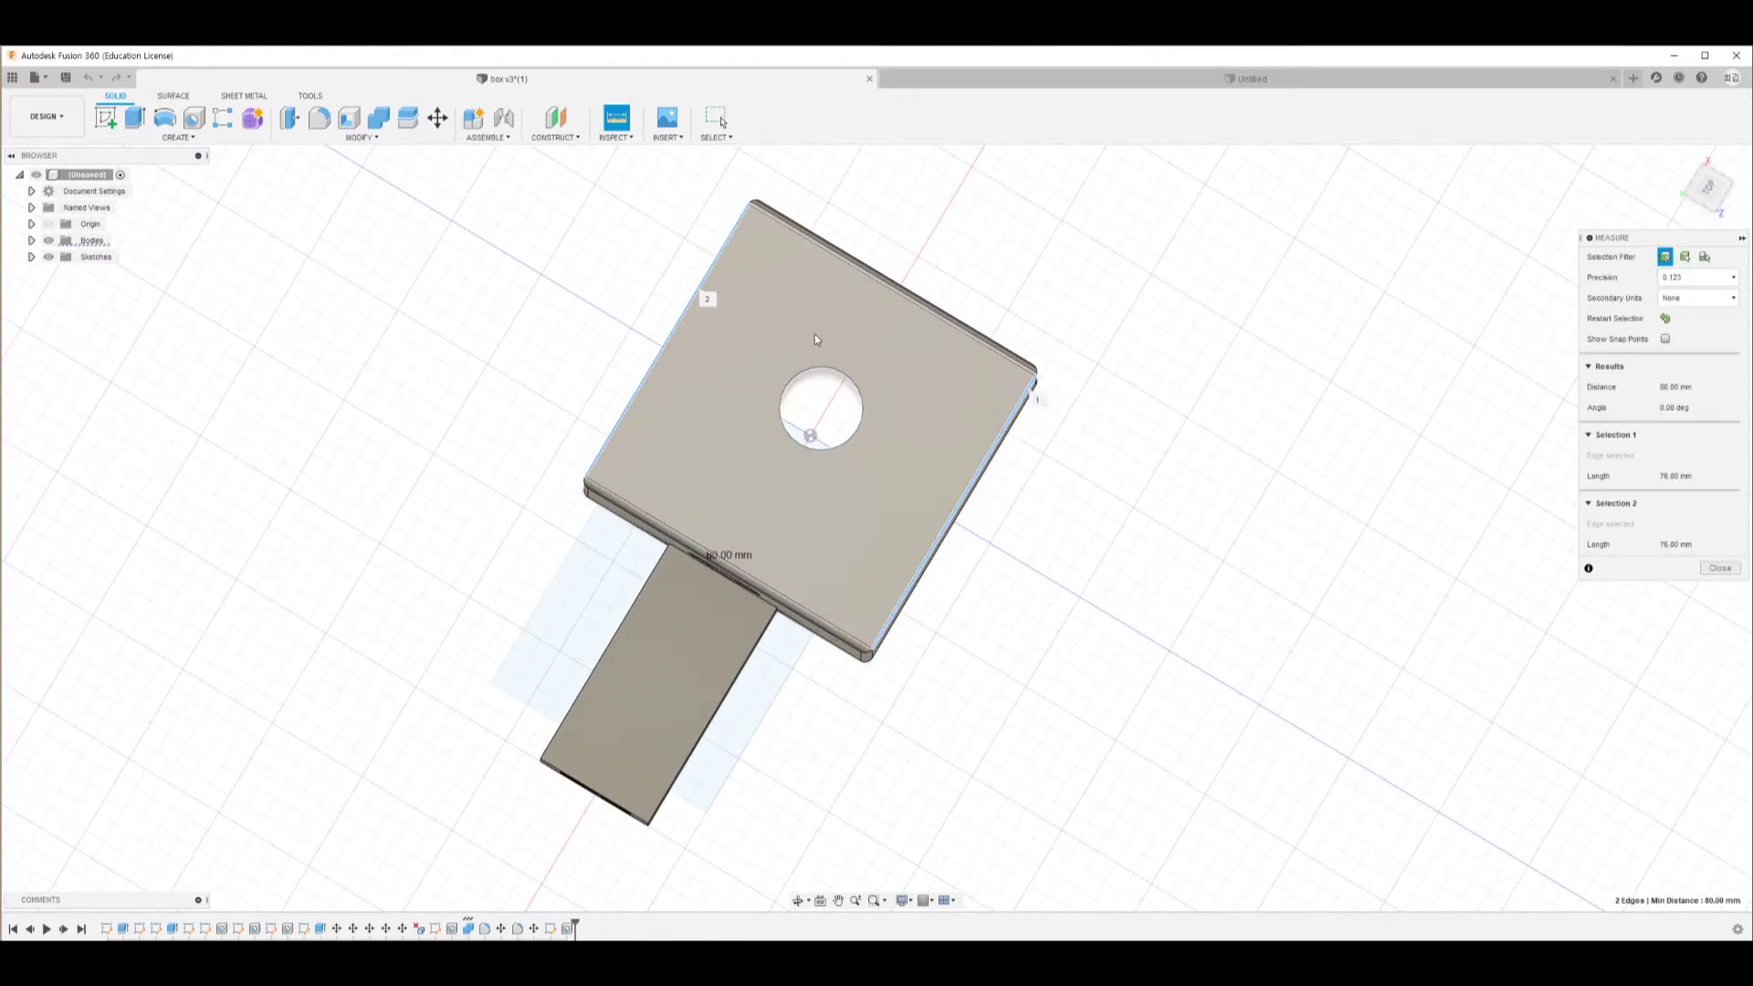
shift+middle_drag(552, 548, 767, 876)
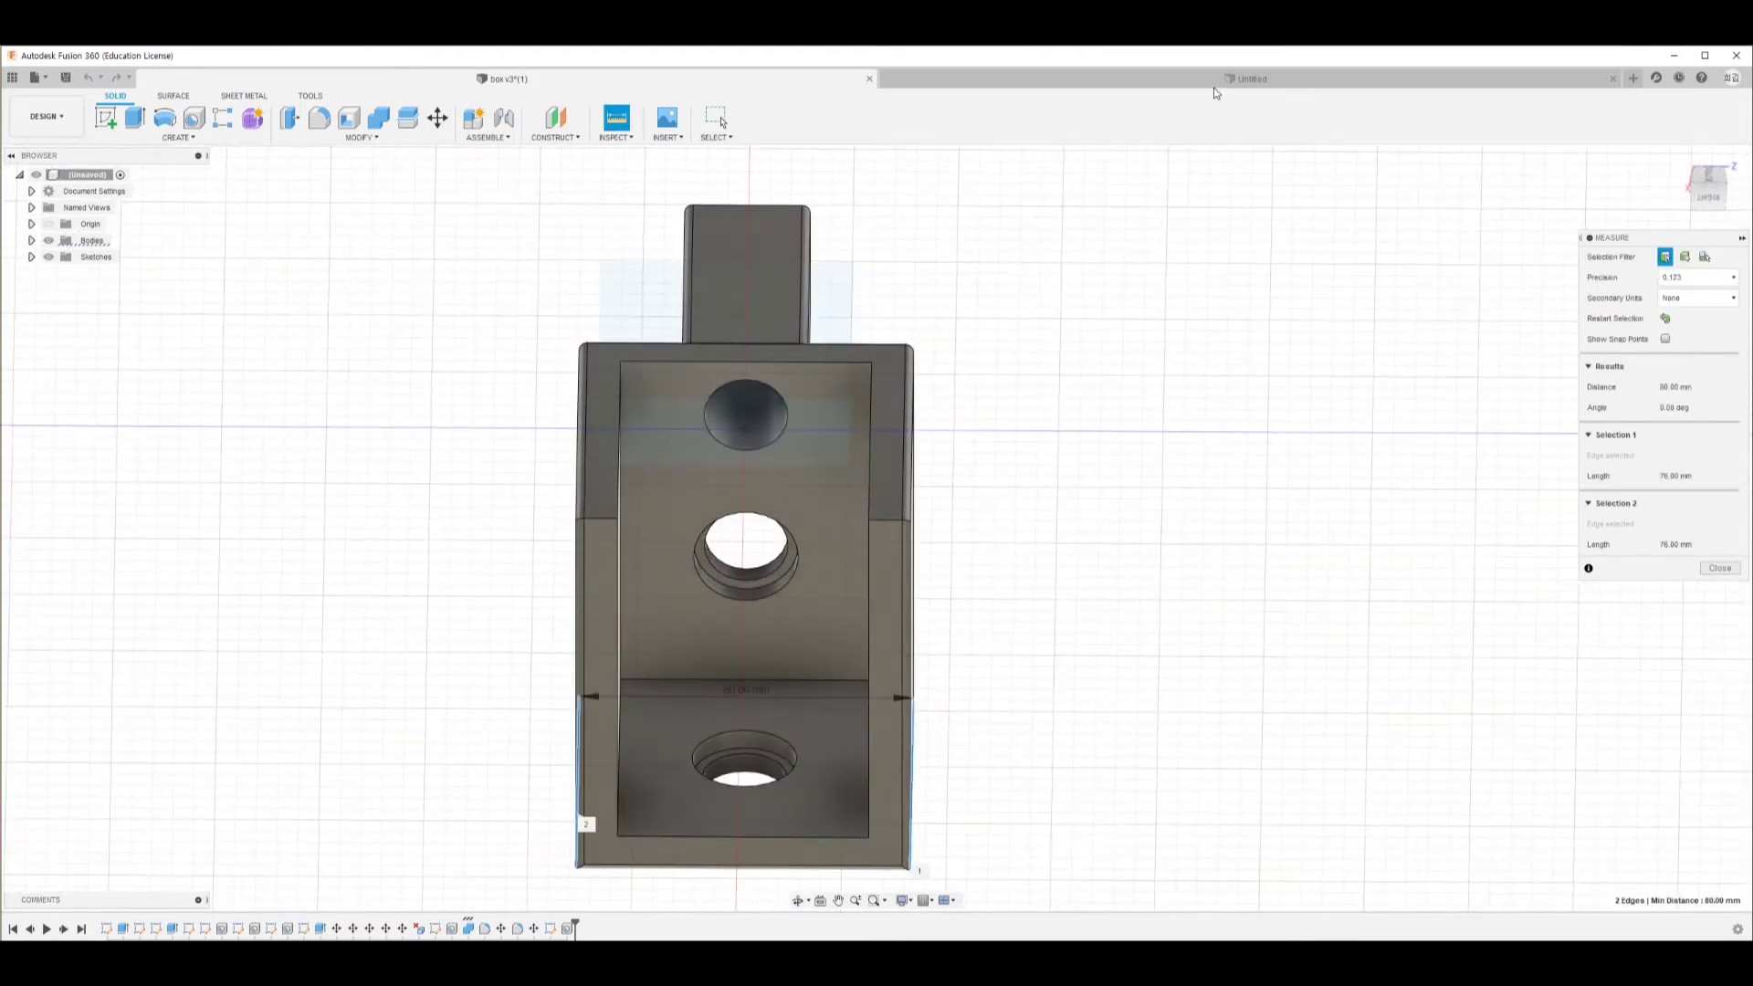
Switch to the blank untitled design and start a sketch on the horizontal origin plane
click(1228, 80)
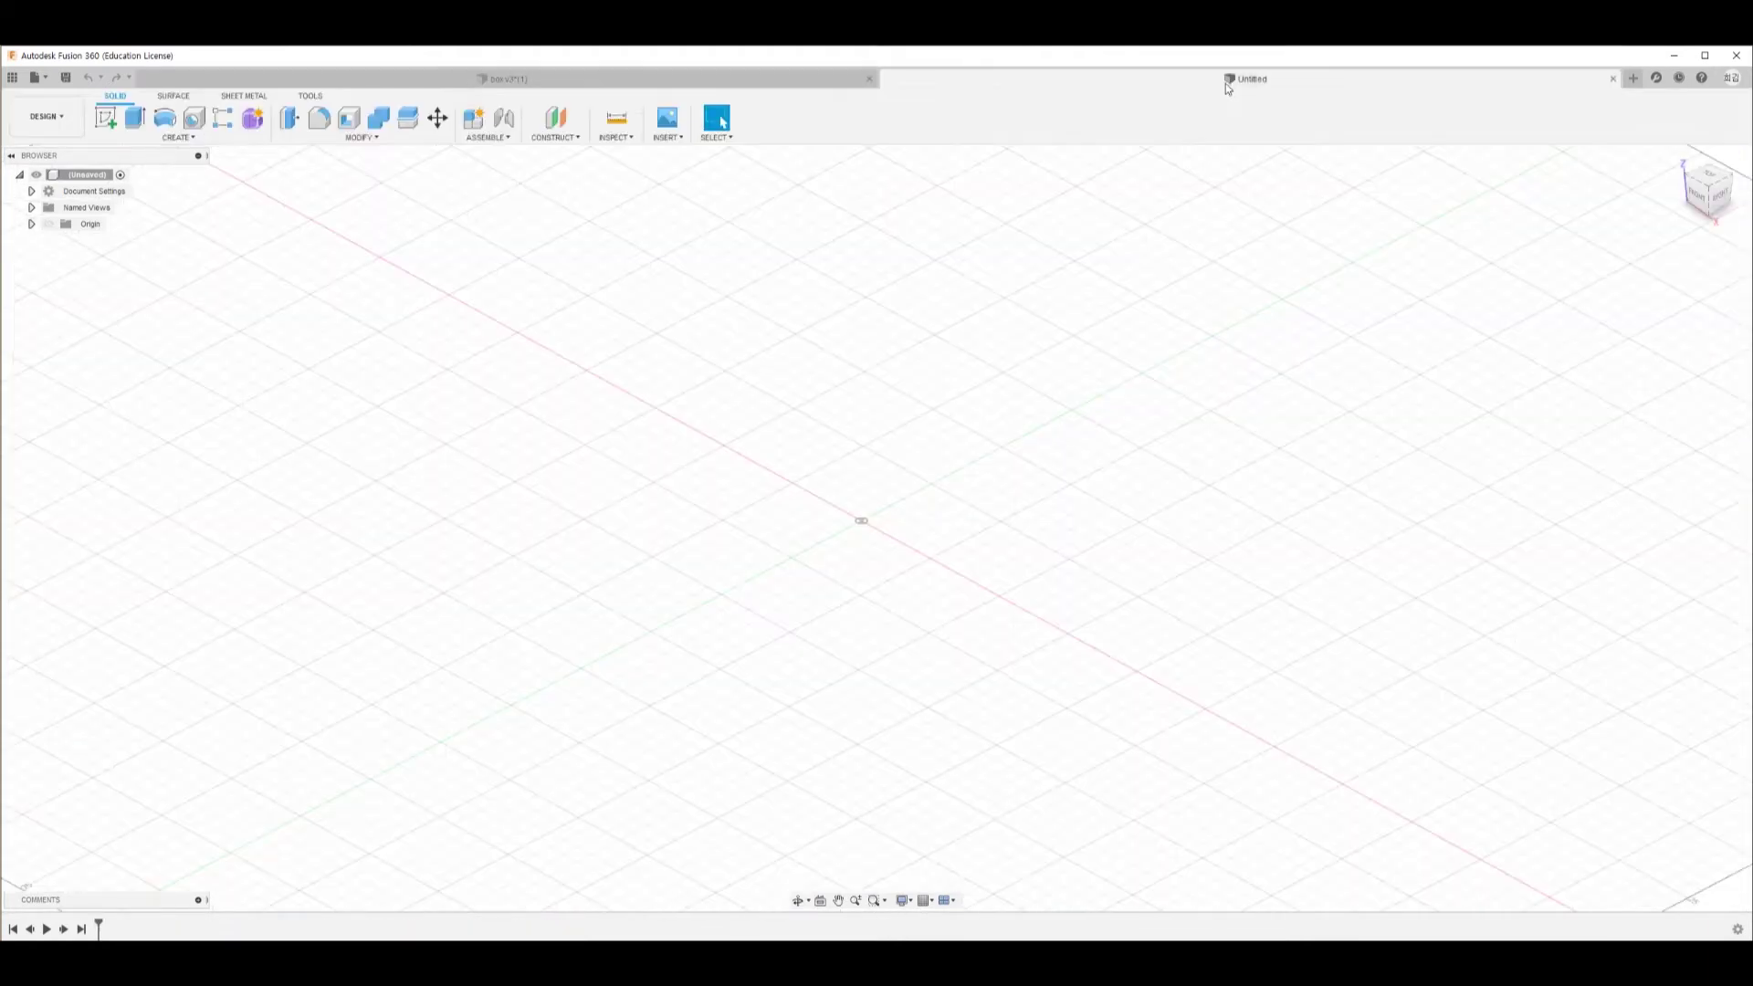
click(108, 122)
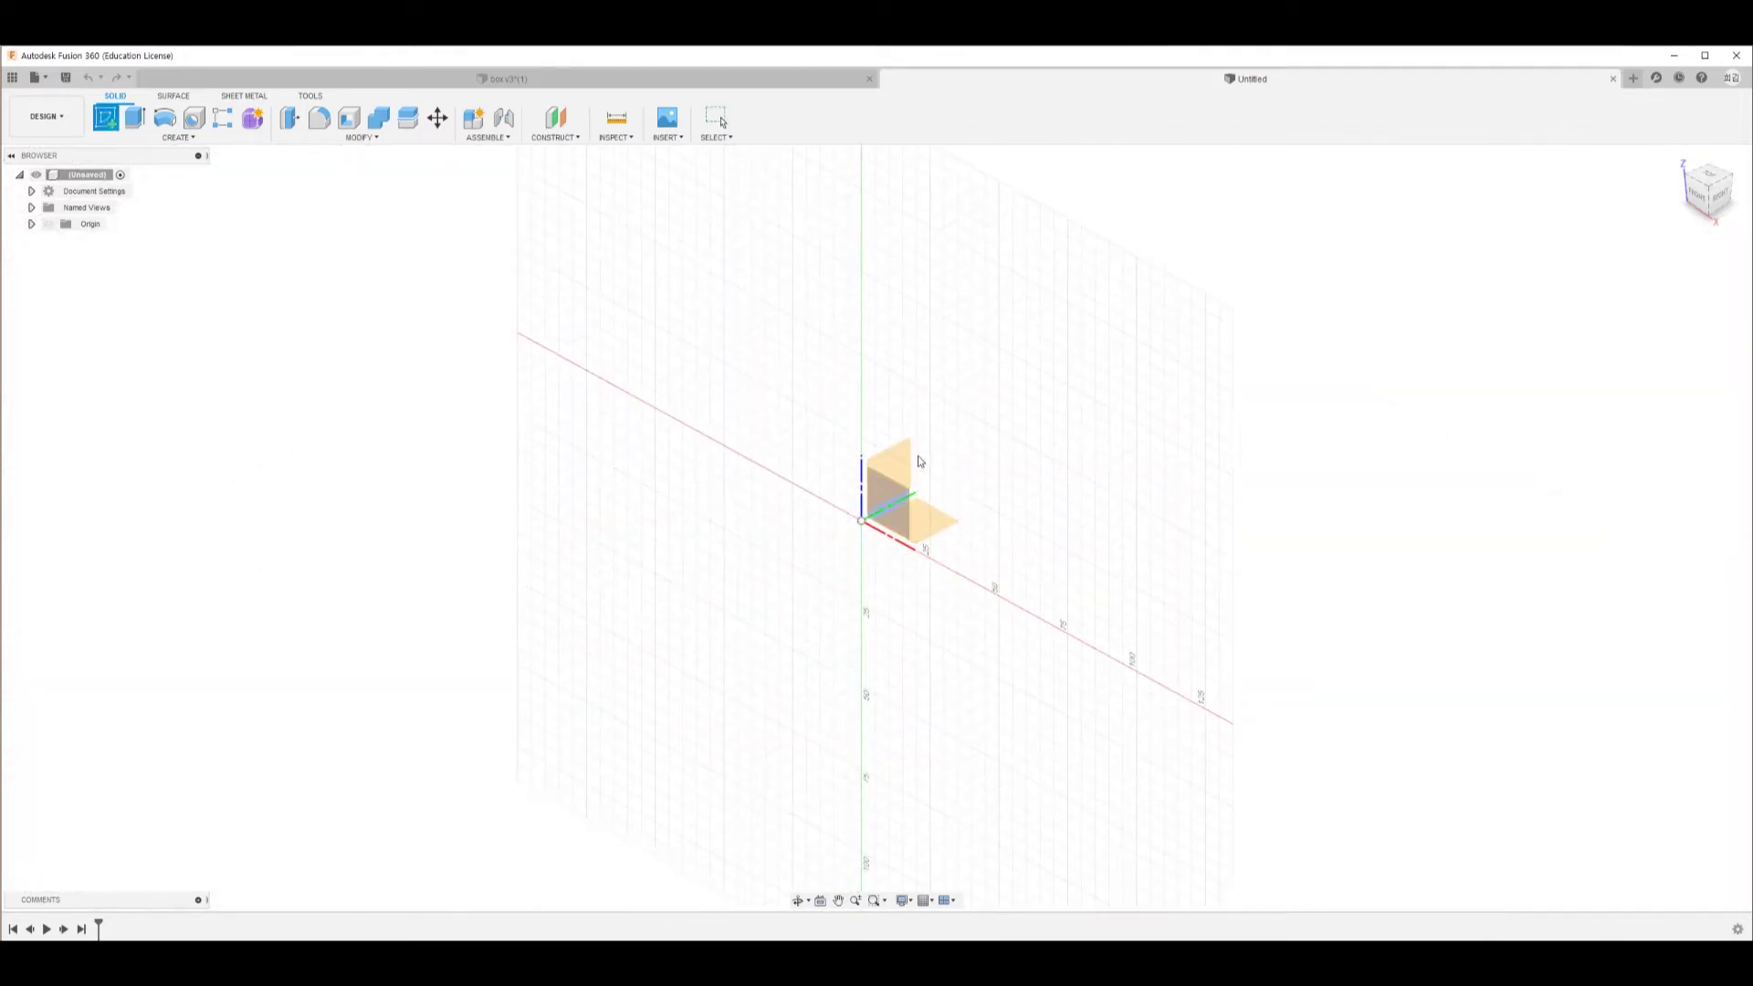
click(922, 524)
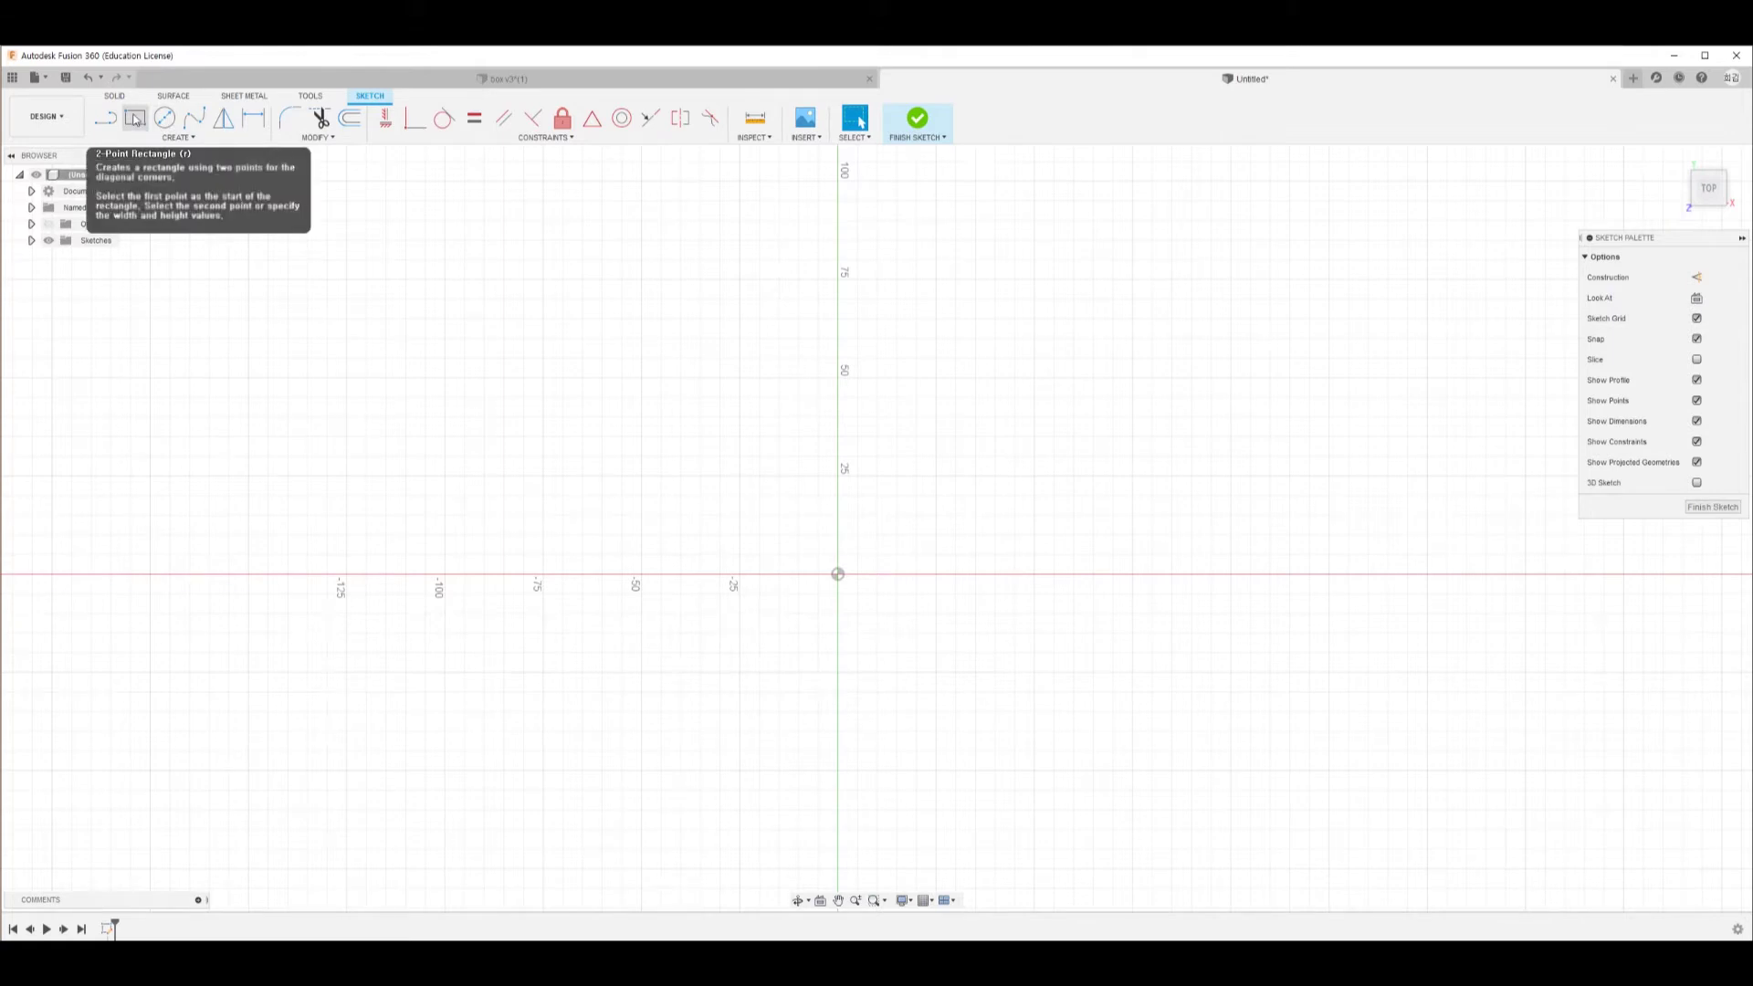
Draw a two-point rectangle measuring 80 mm by 80 mm around the sketch origin
click(134, 119)
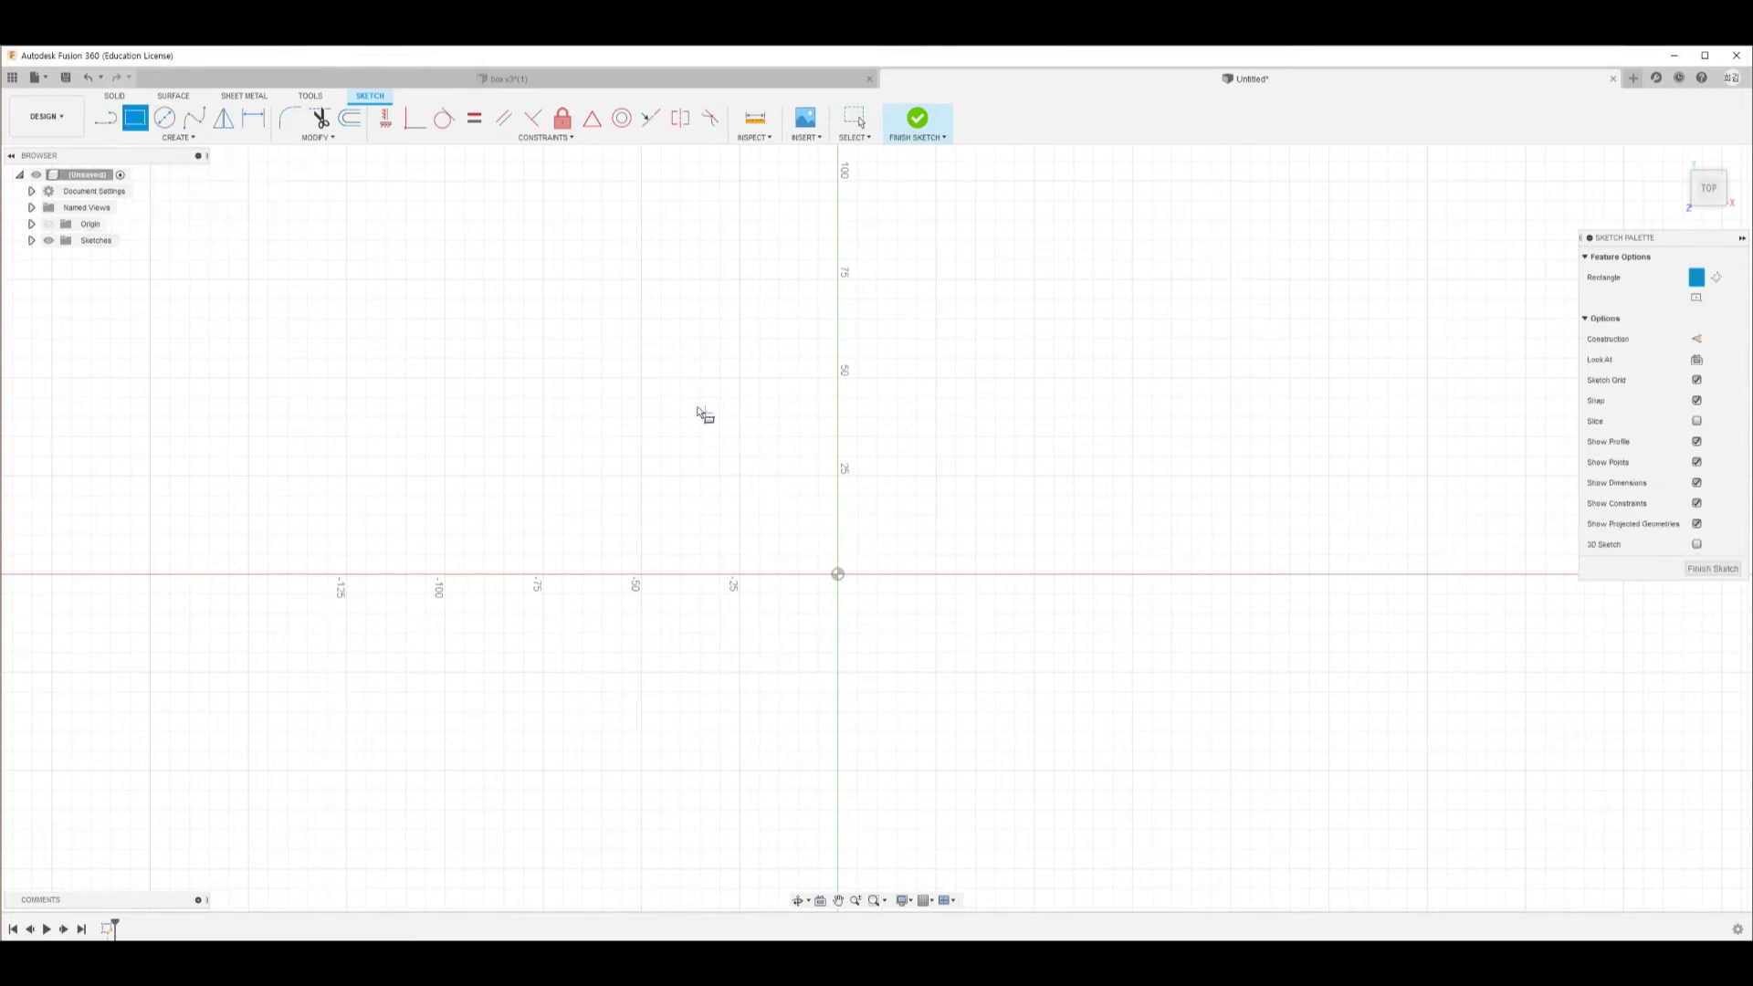
click(642, 377)
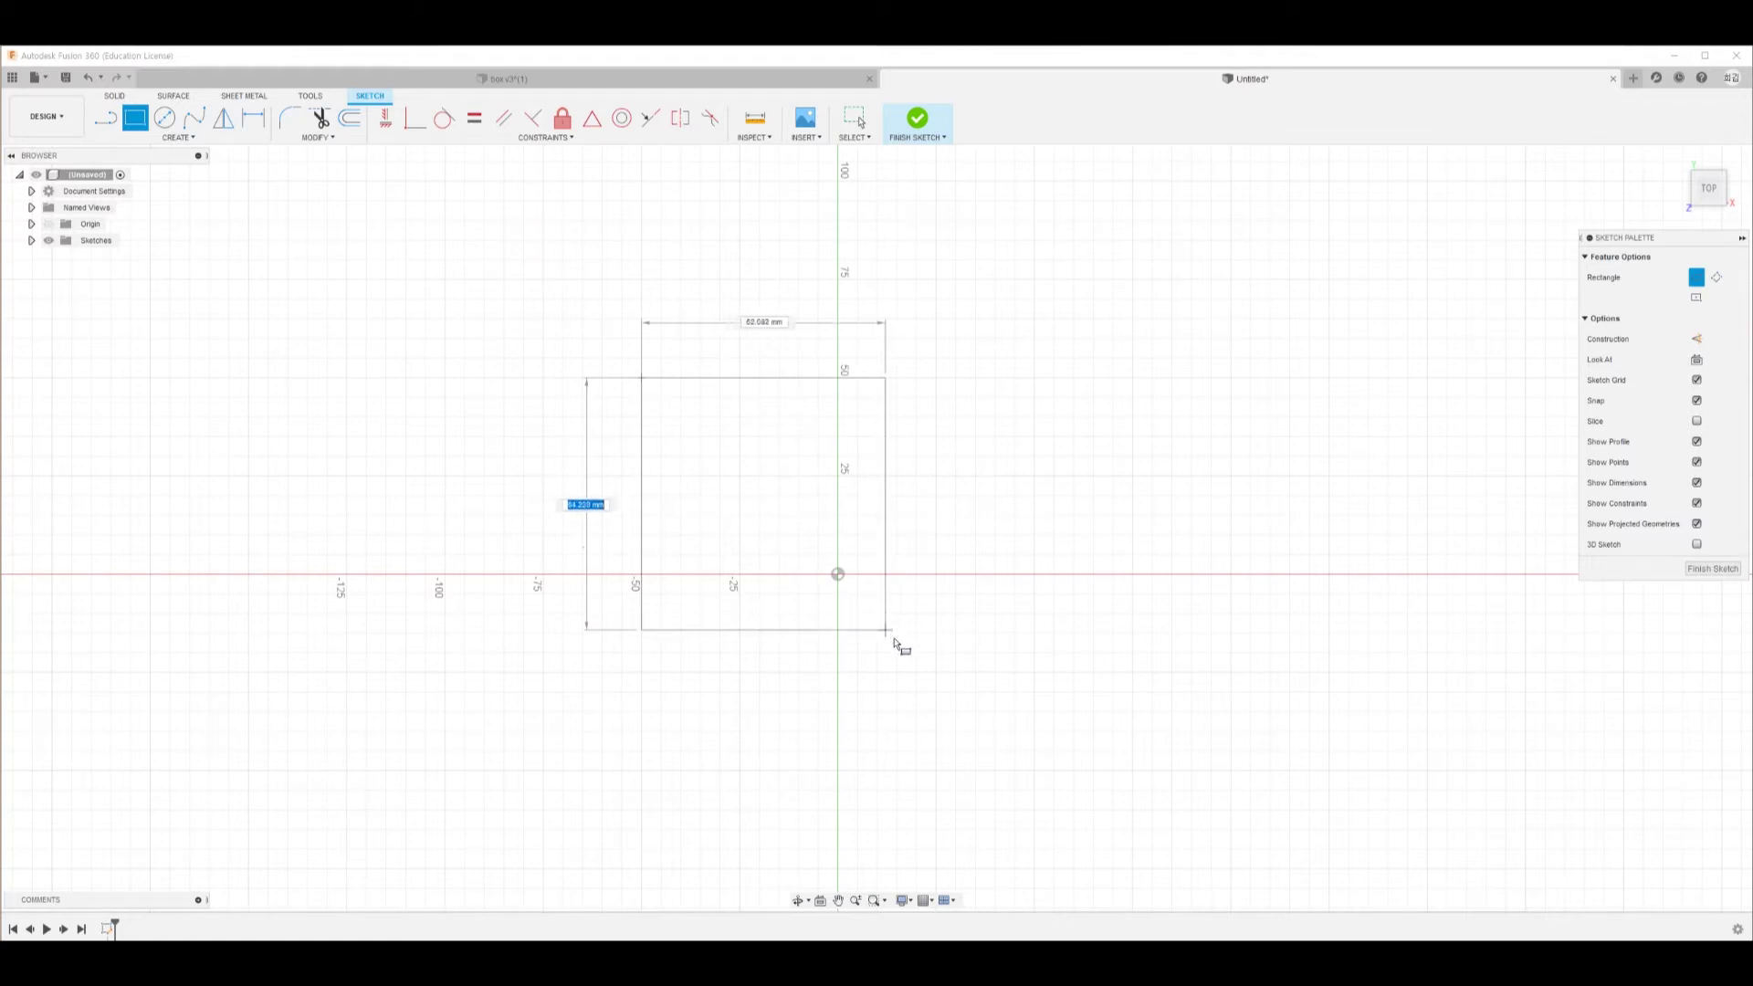
key(Tab)
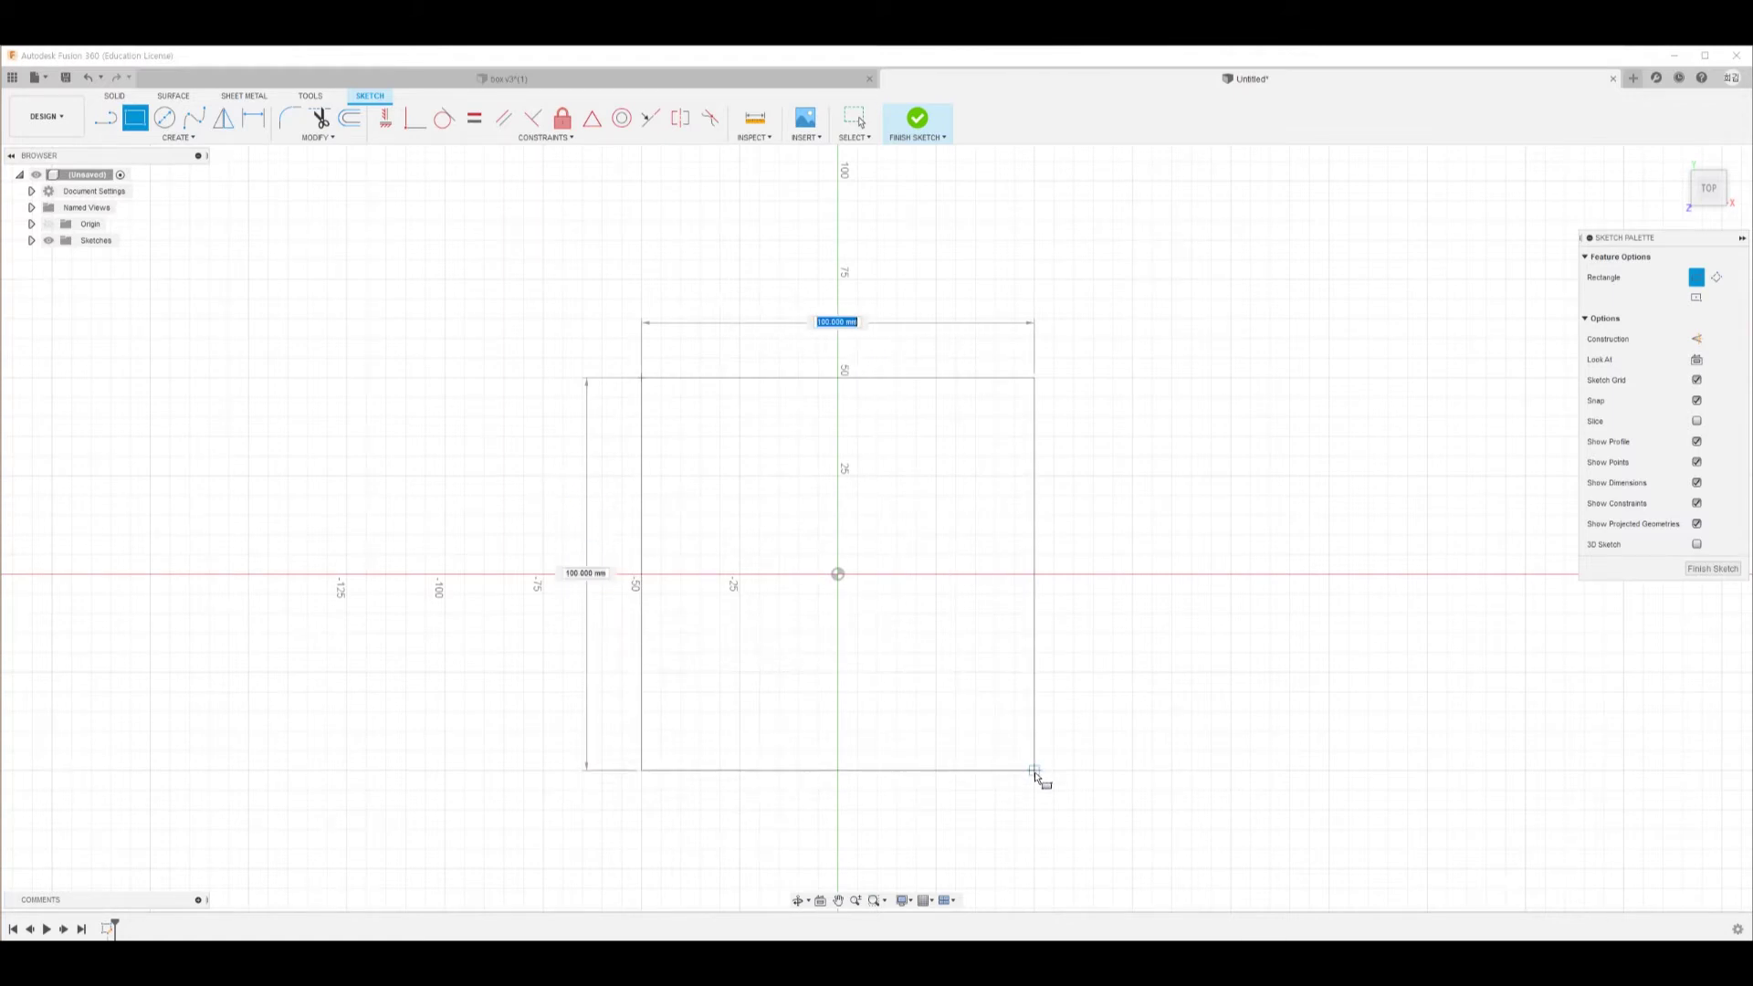
text(80)
key(Tab)
text(80)
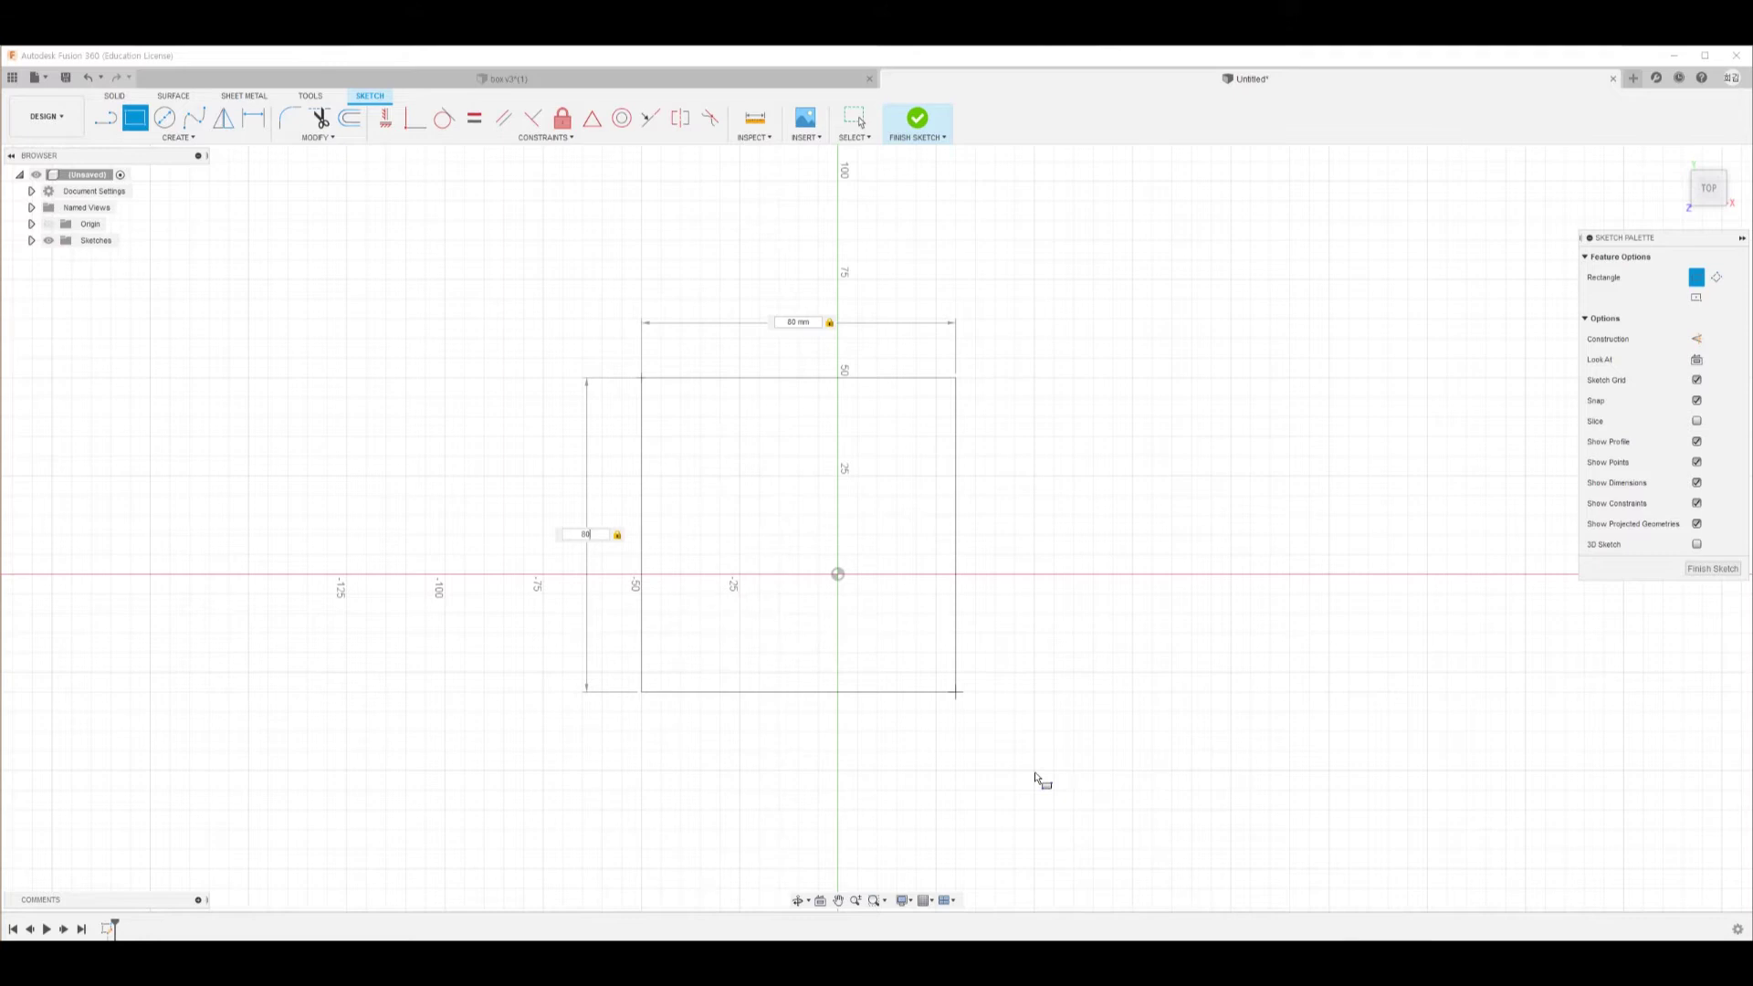
key(Return)
key(Escape)
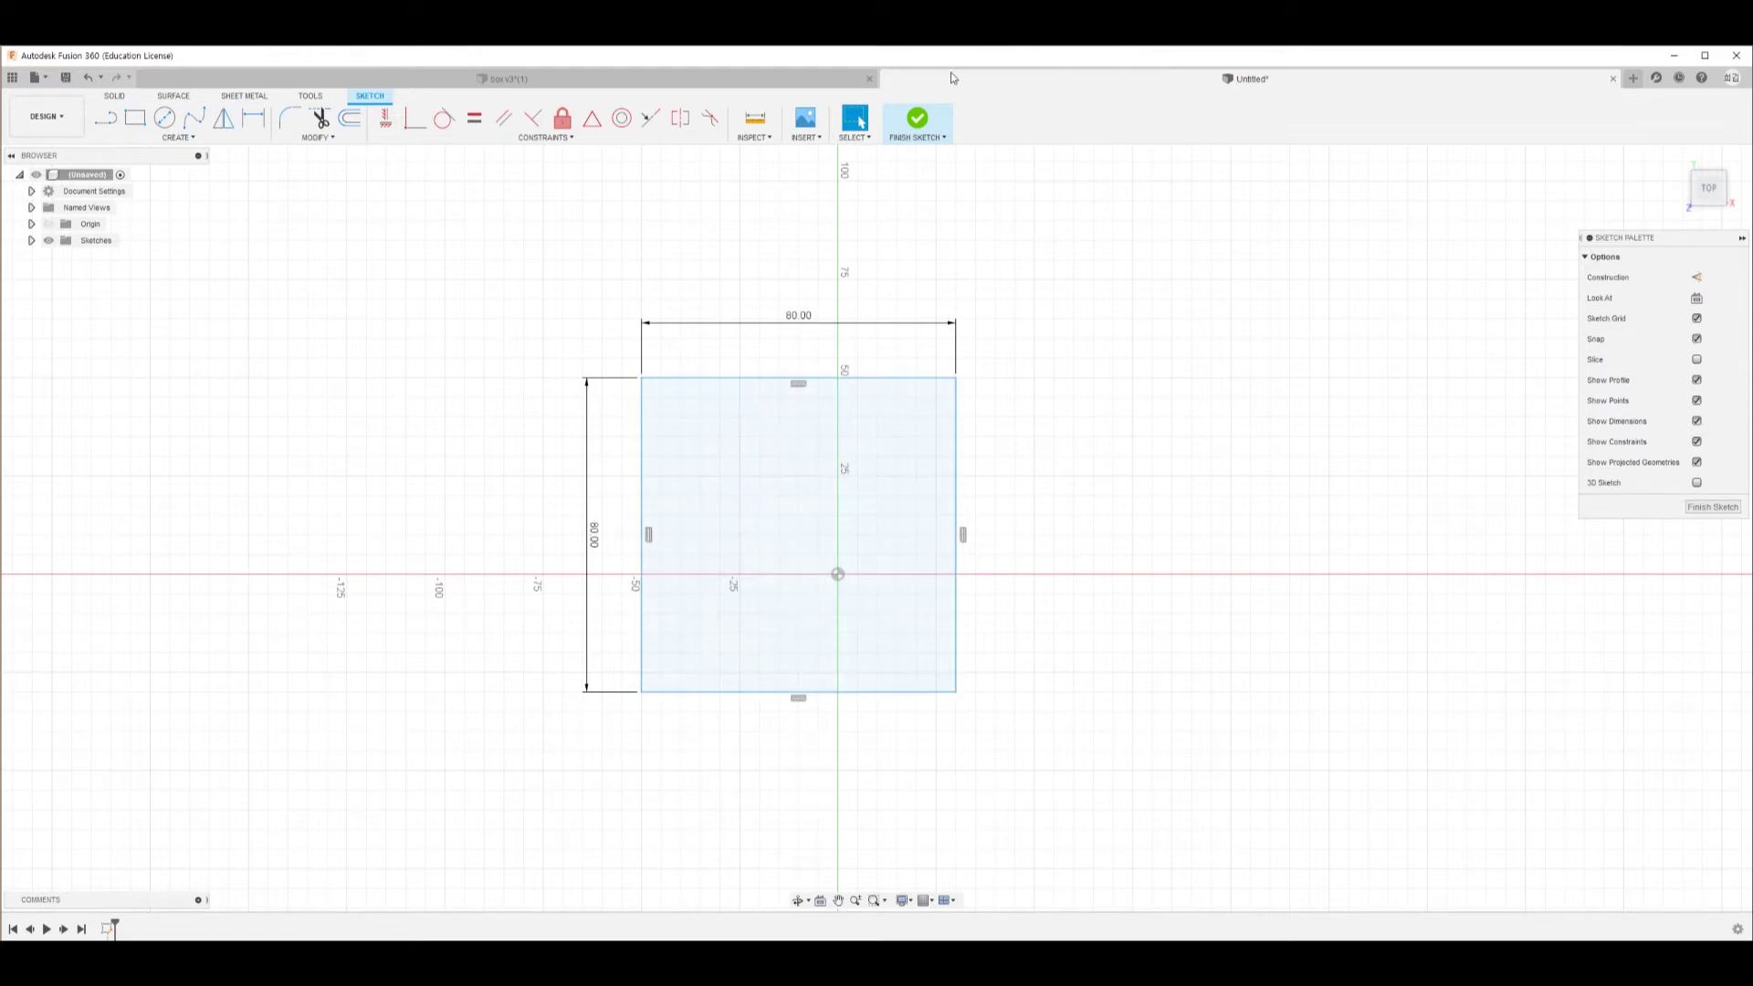
Return to the box v3 design and measure from the open front's inner floor edge to the outermost bottom edge of the base
click(795, 87)
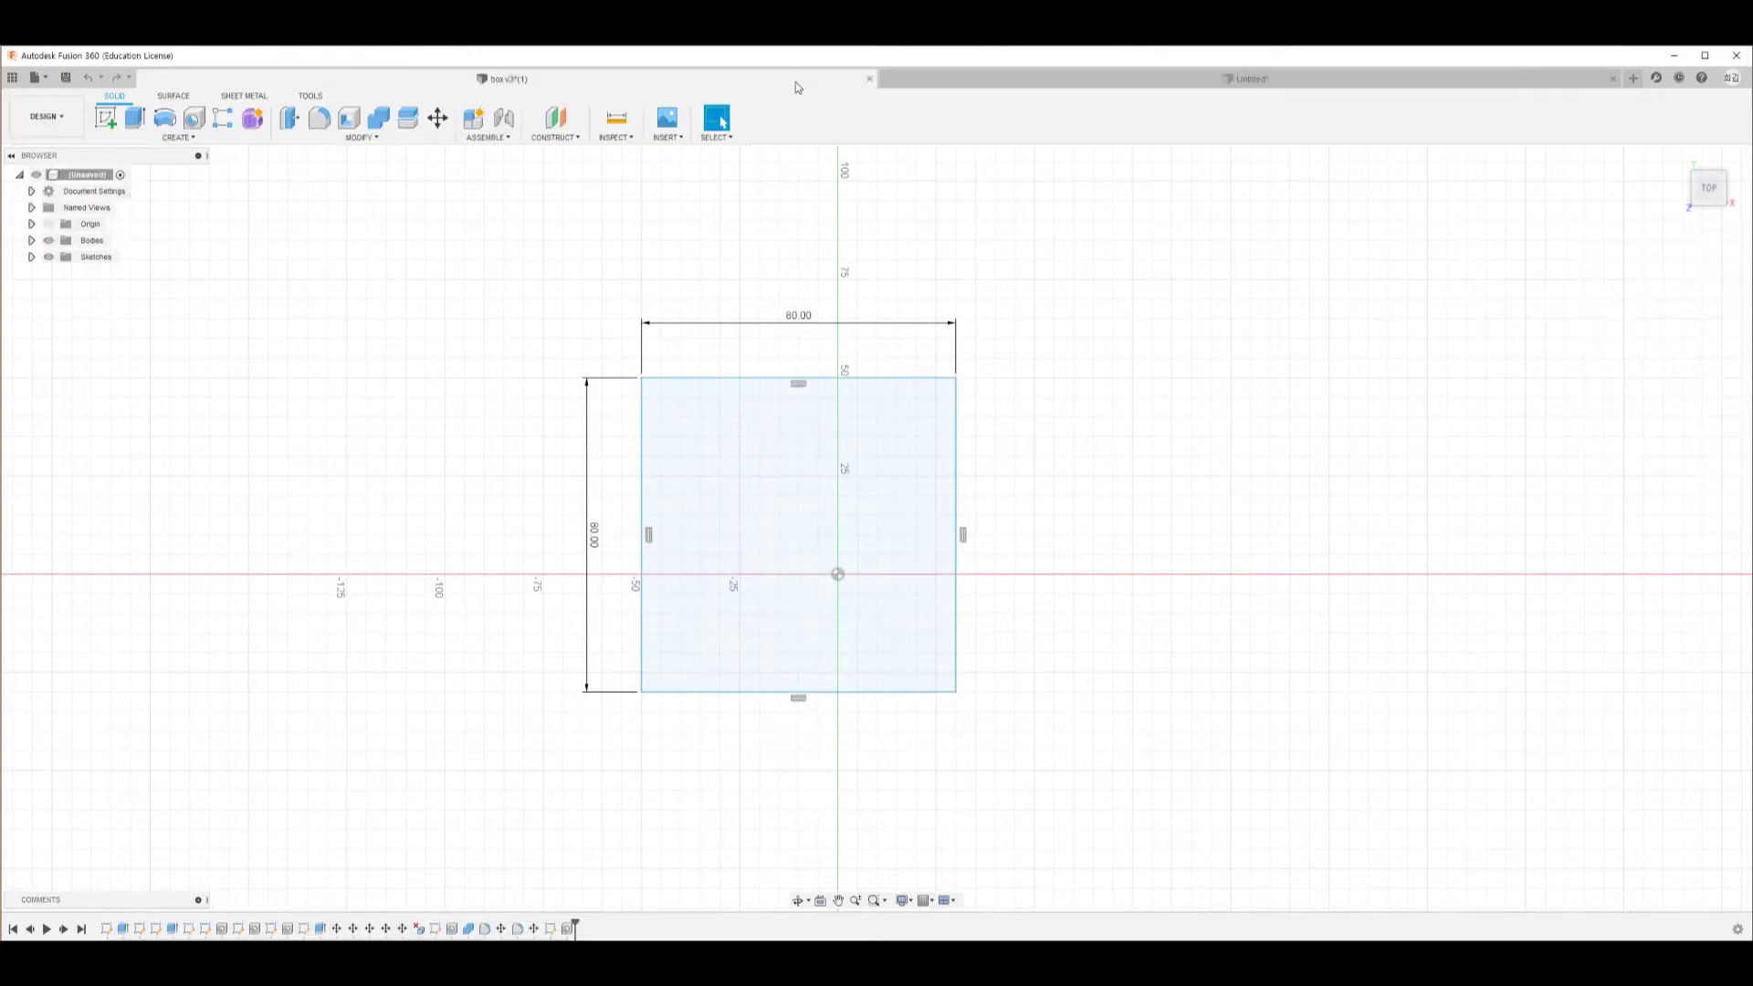
shift+middle_drag(1054, 845, 1010, 766)
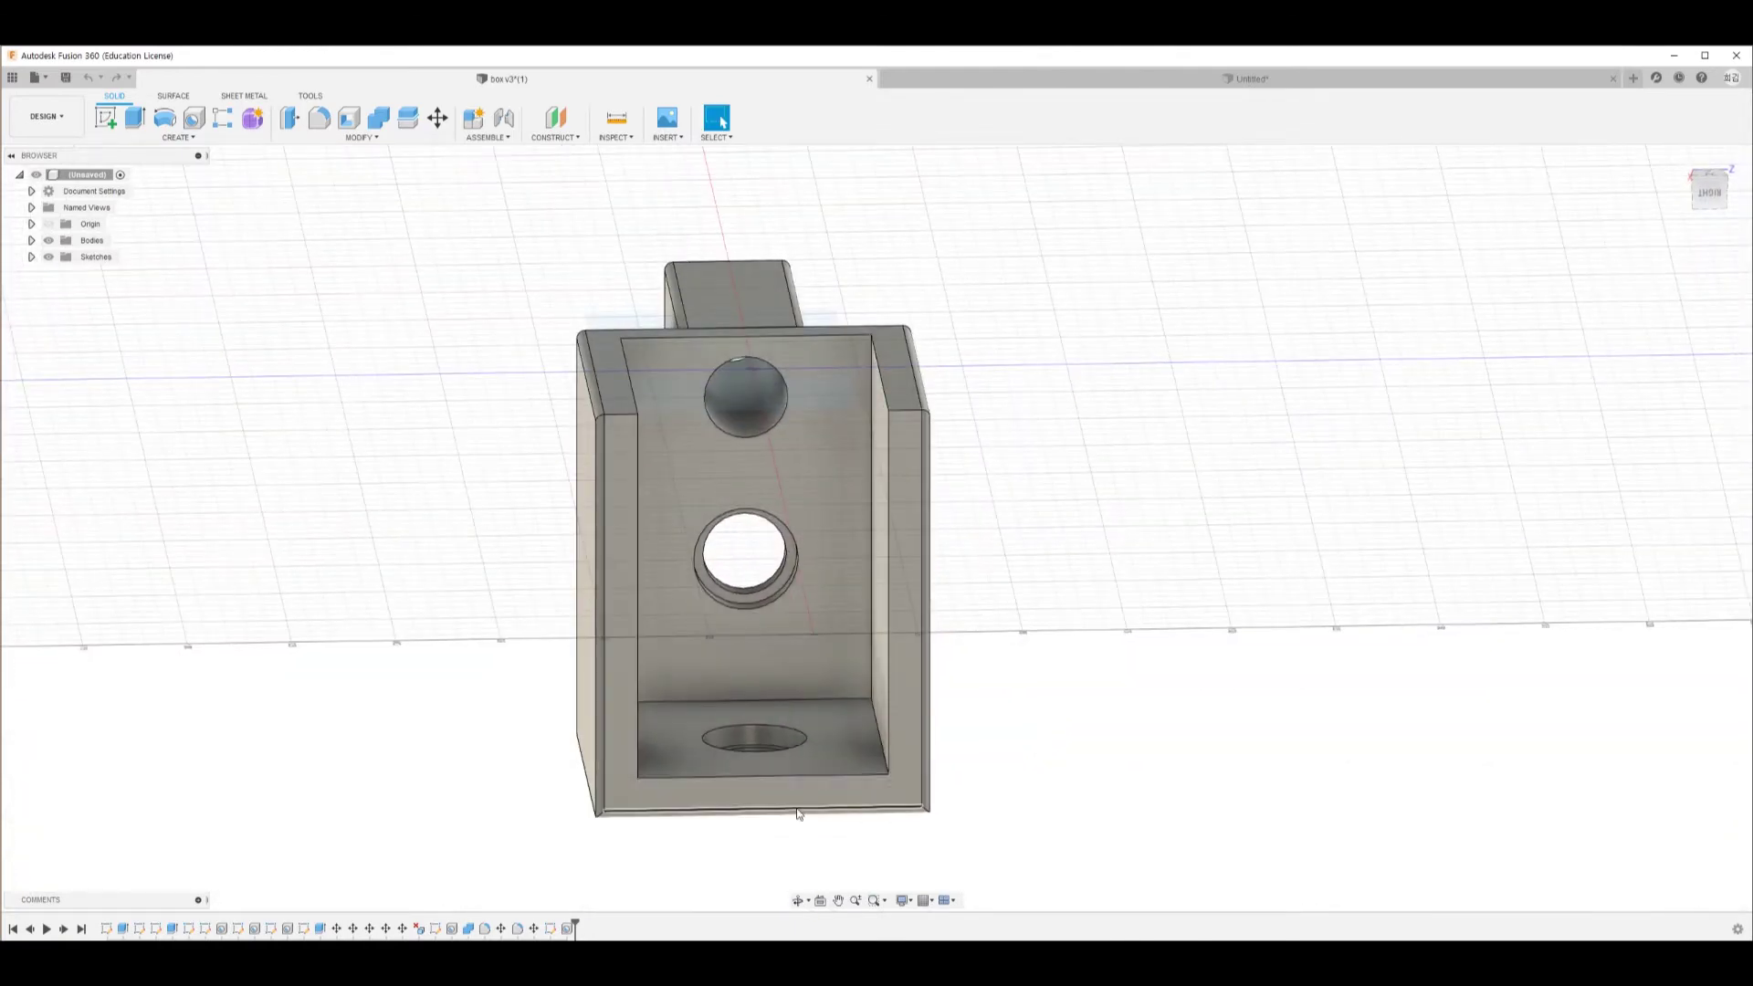
click(616, 118)
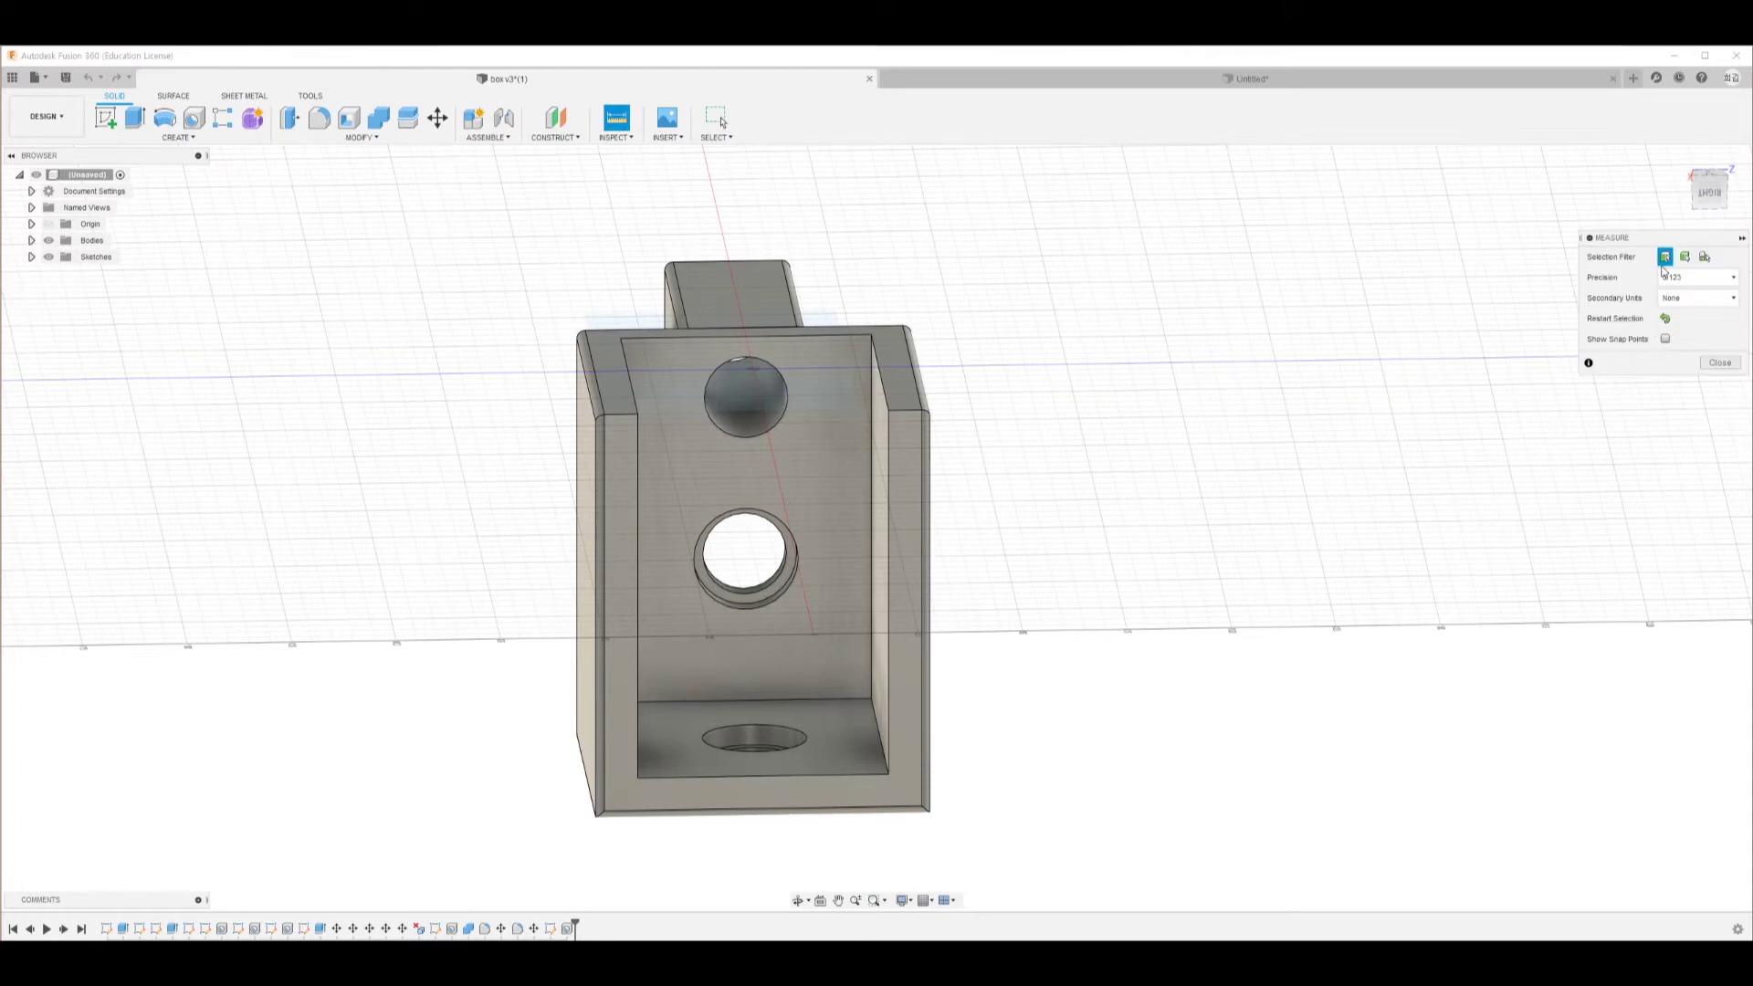
click(813, 776)
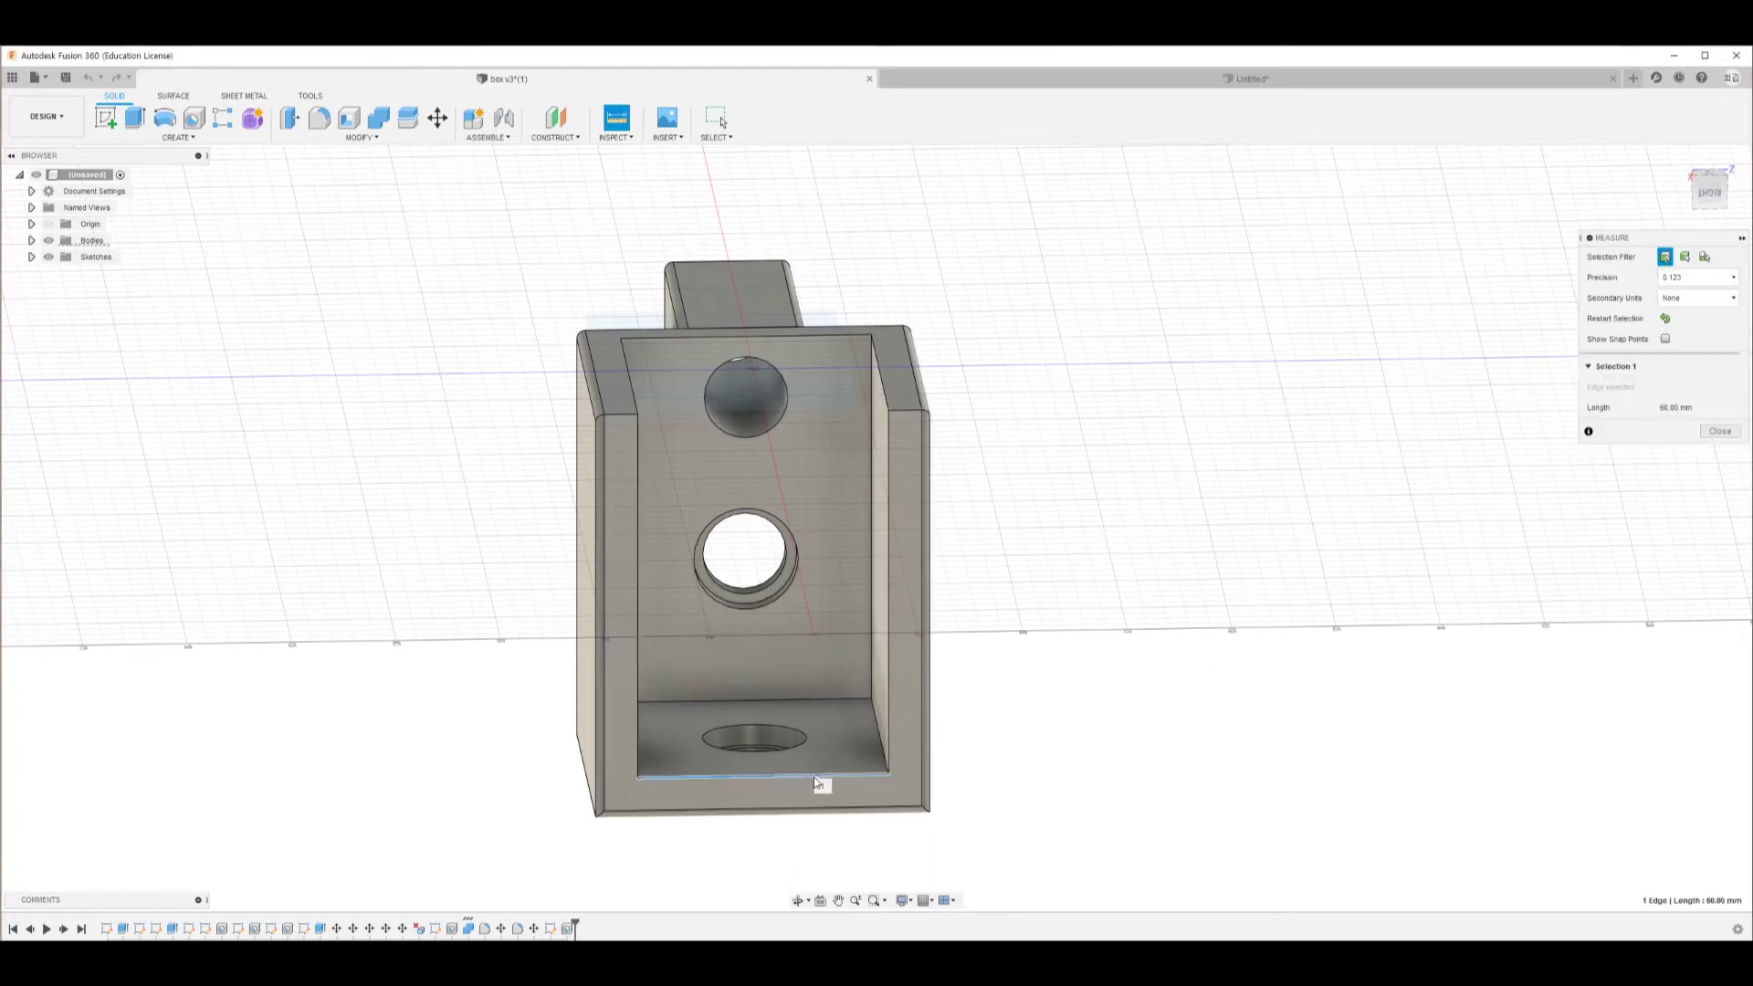
click(811, 819)
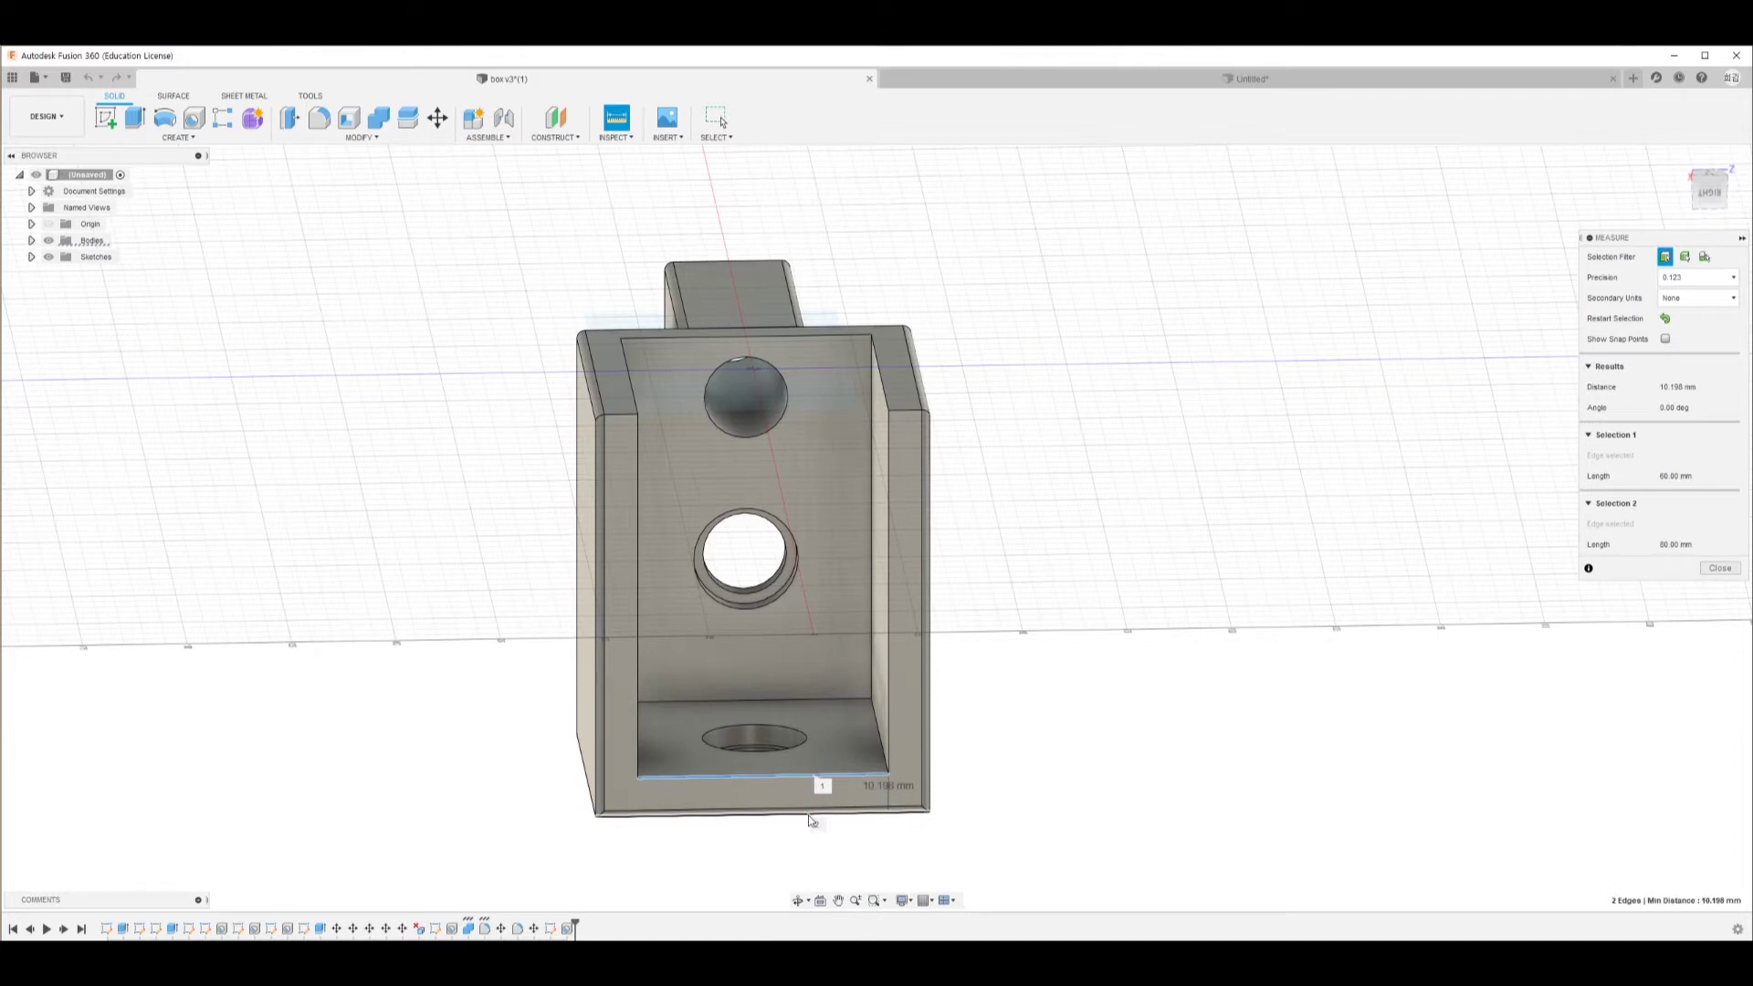
mouse_move(970, 858)
shift+middle_down()
mouse_move(971, 833)
mouse_move(989, 838)
shift+middle_up()
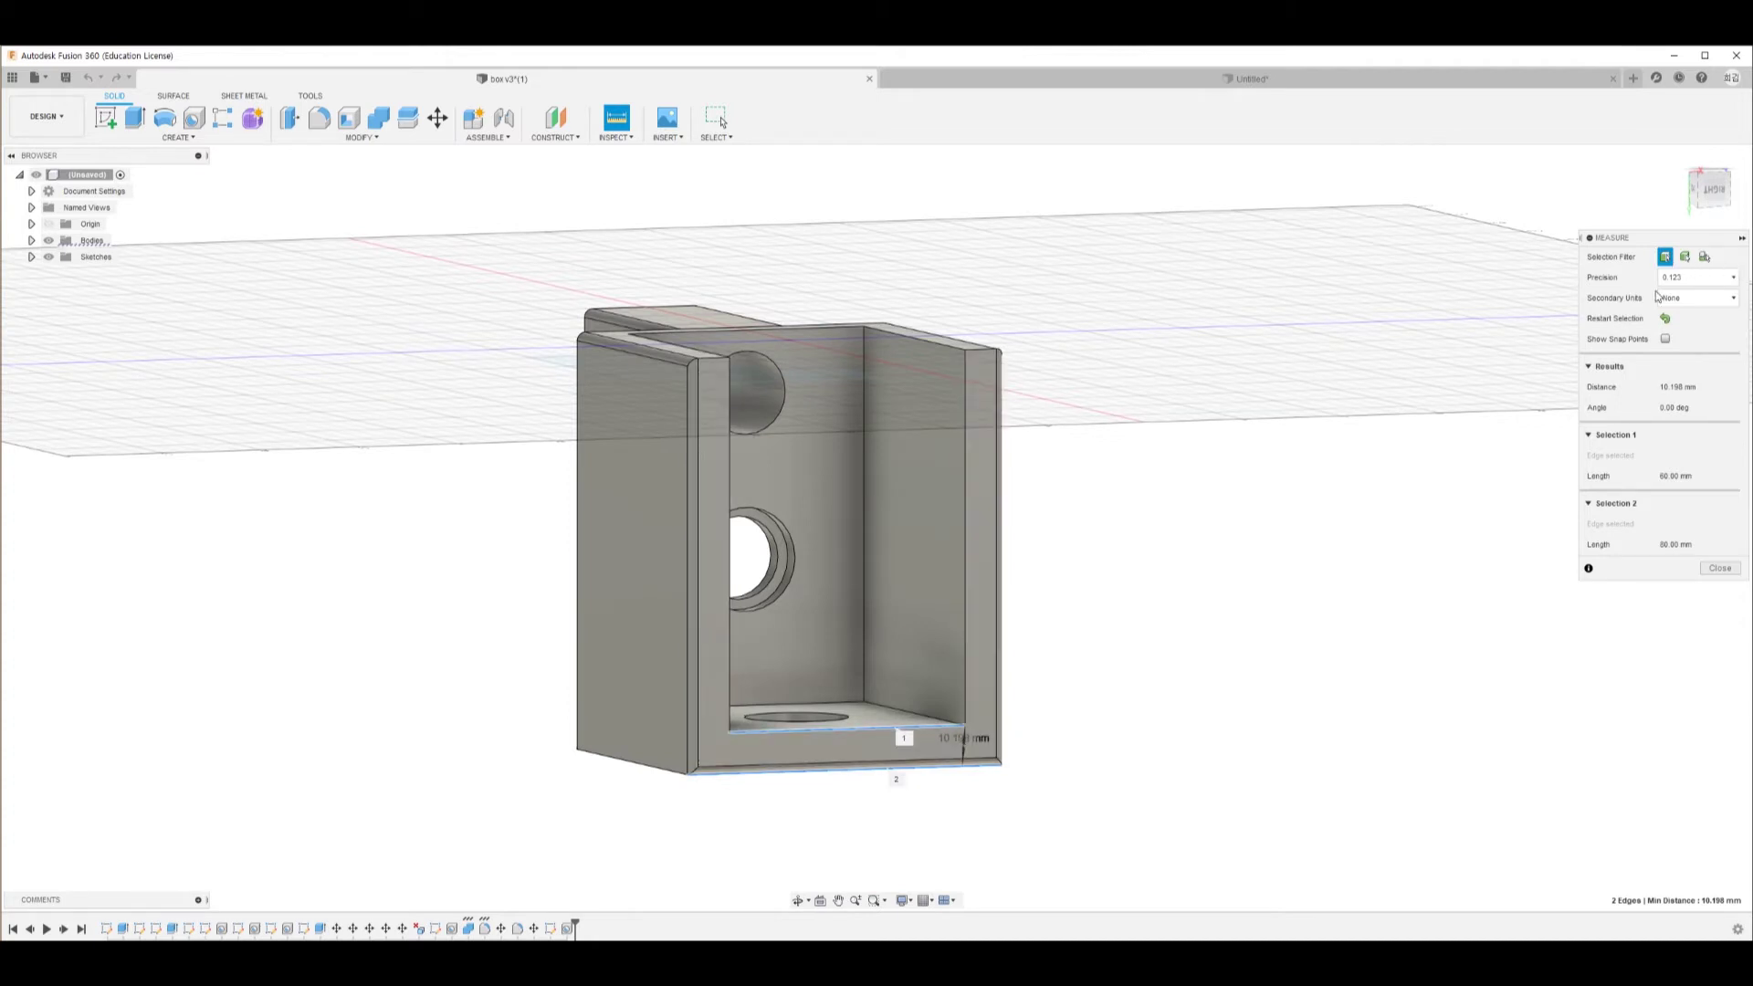
Restart the measurement selection and measure the base thickness between the inner floor edge and the front face's lower edge above the bevel
click(1666, 319)
click(847, 729)
click(845, 768)
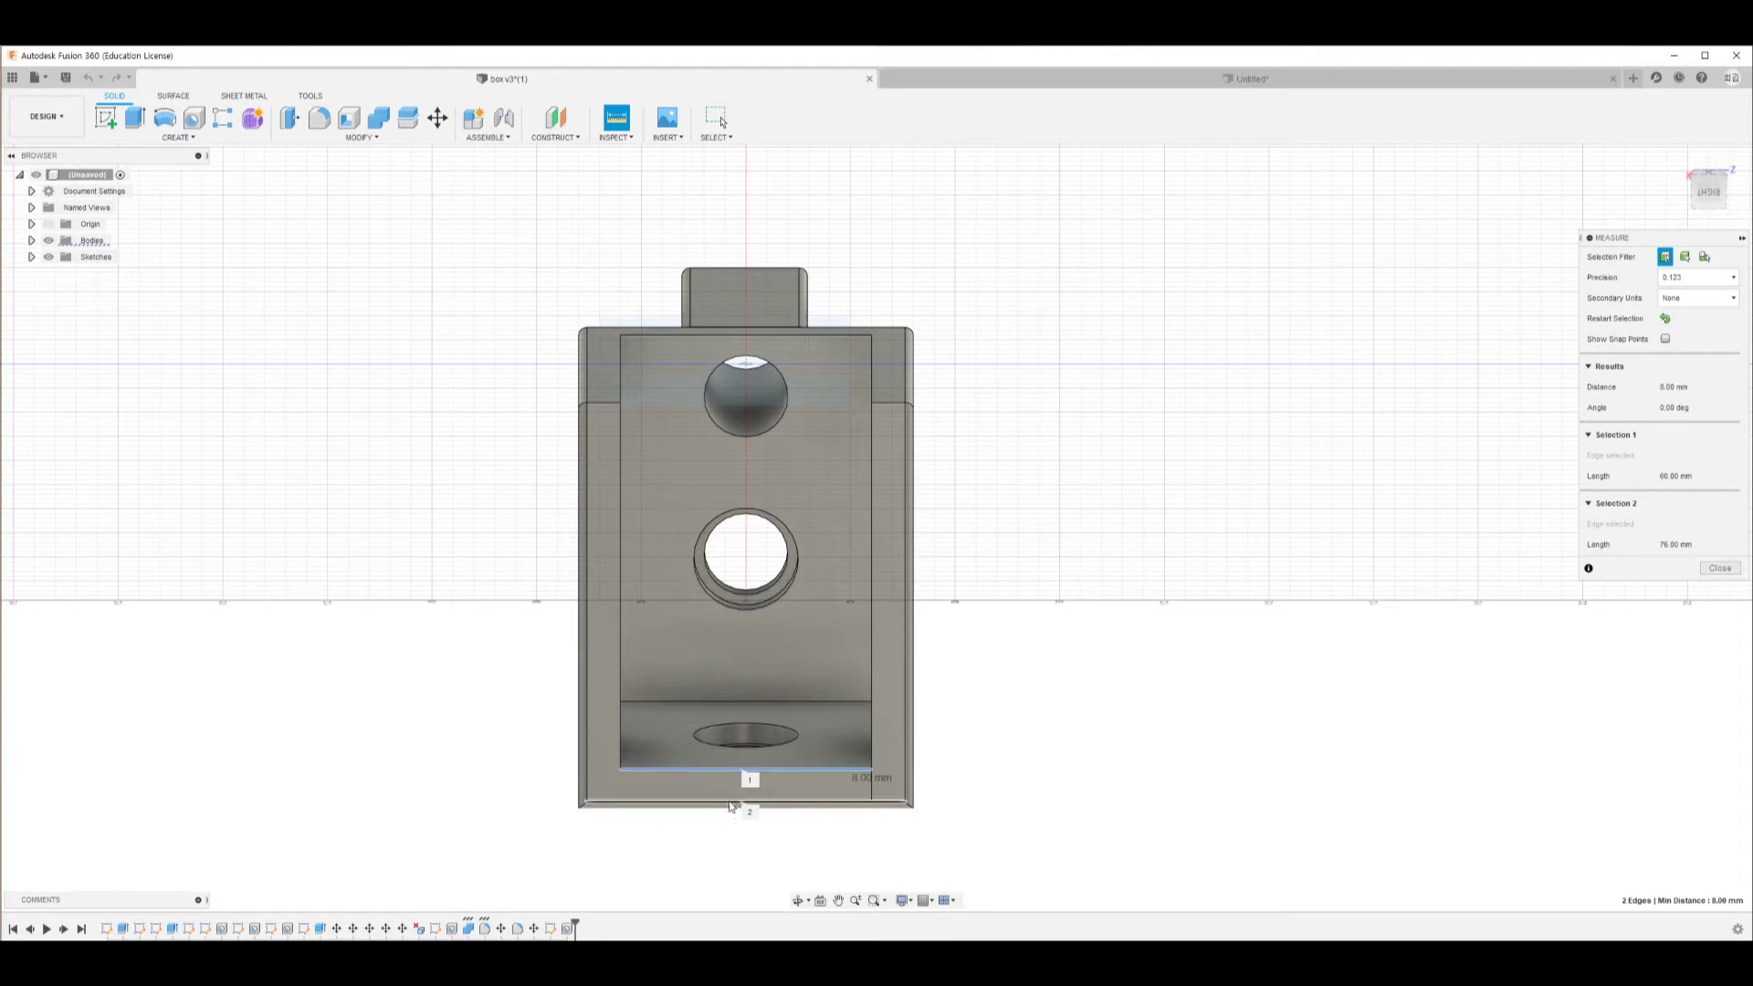
Switch back to the untitled design and extrude the square profile upward as a new body with the 8 mm base thickness of the box model
click(1161, 82)
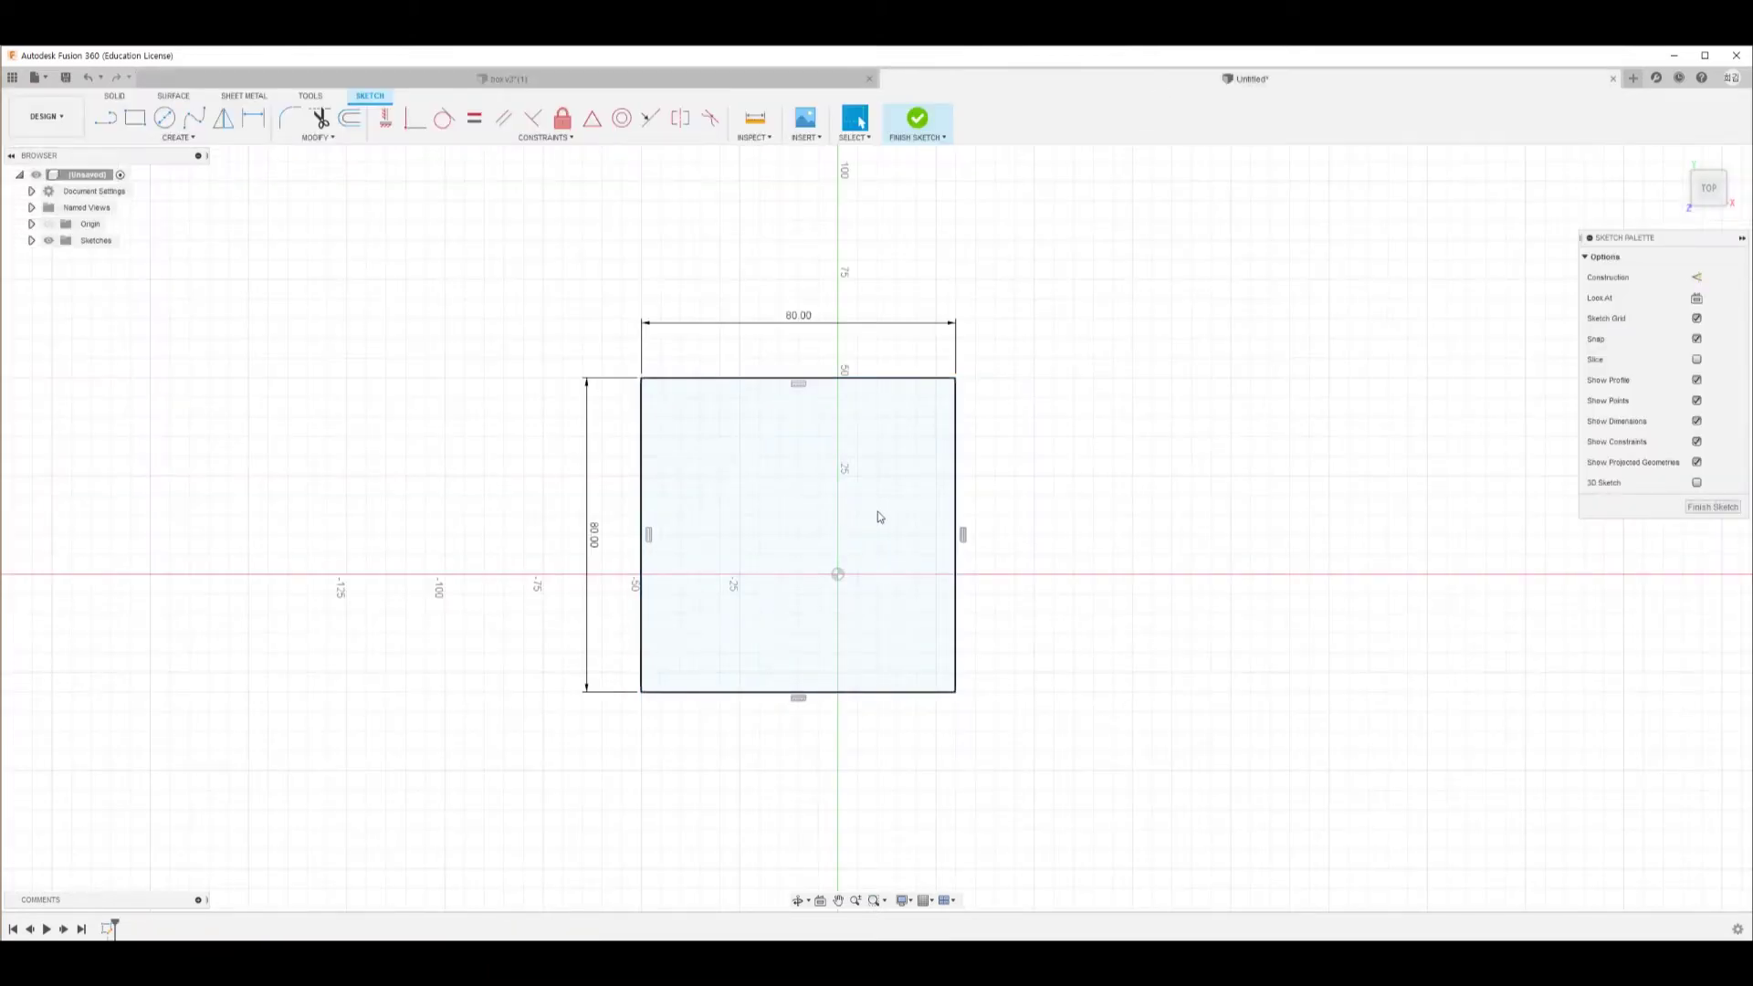
click(874, 619)
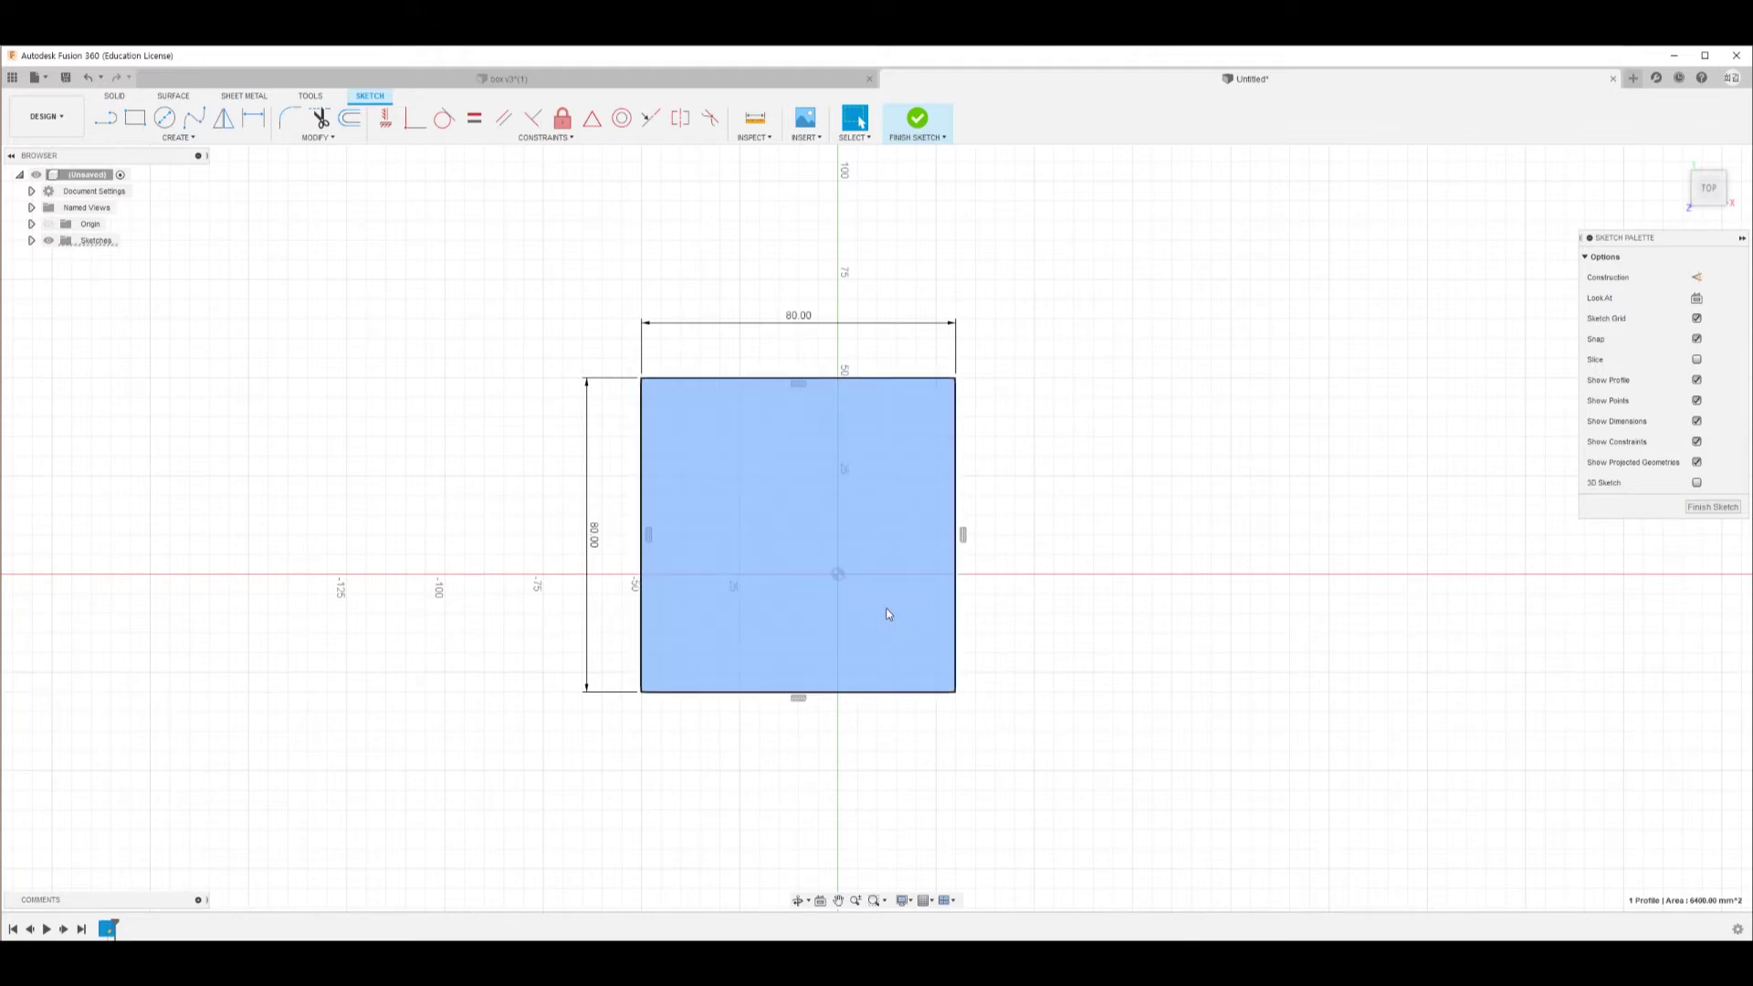
click(115, 96)
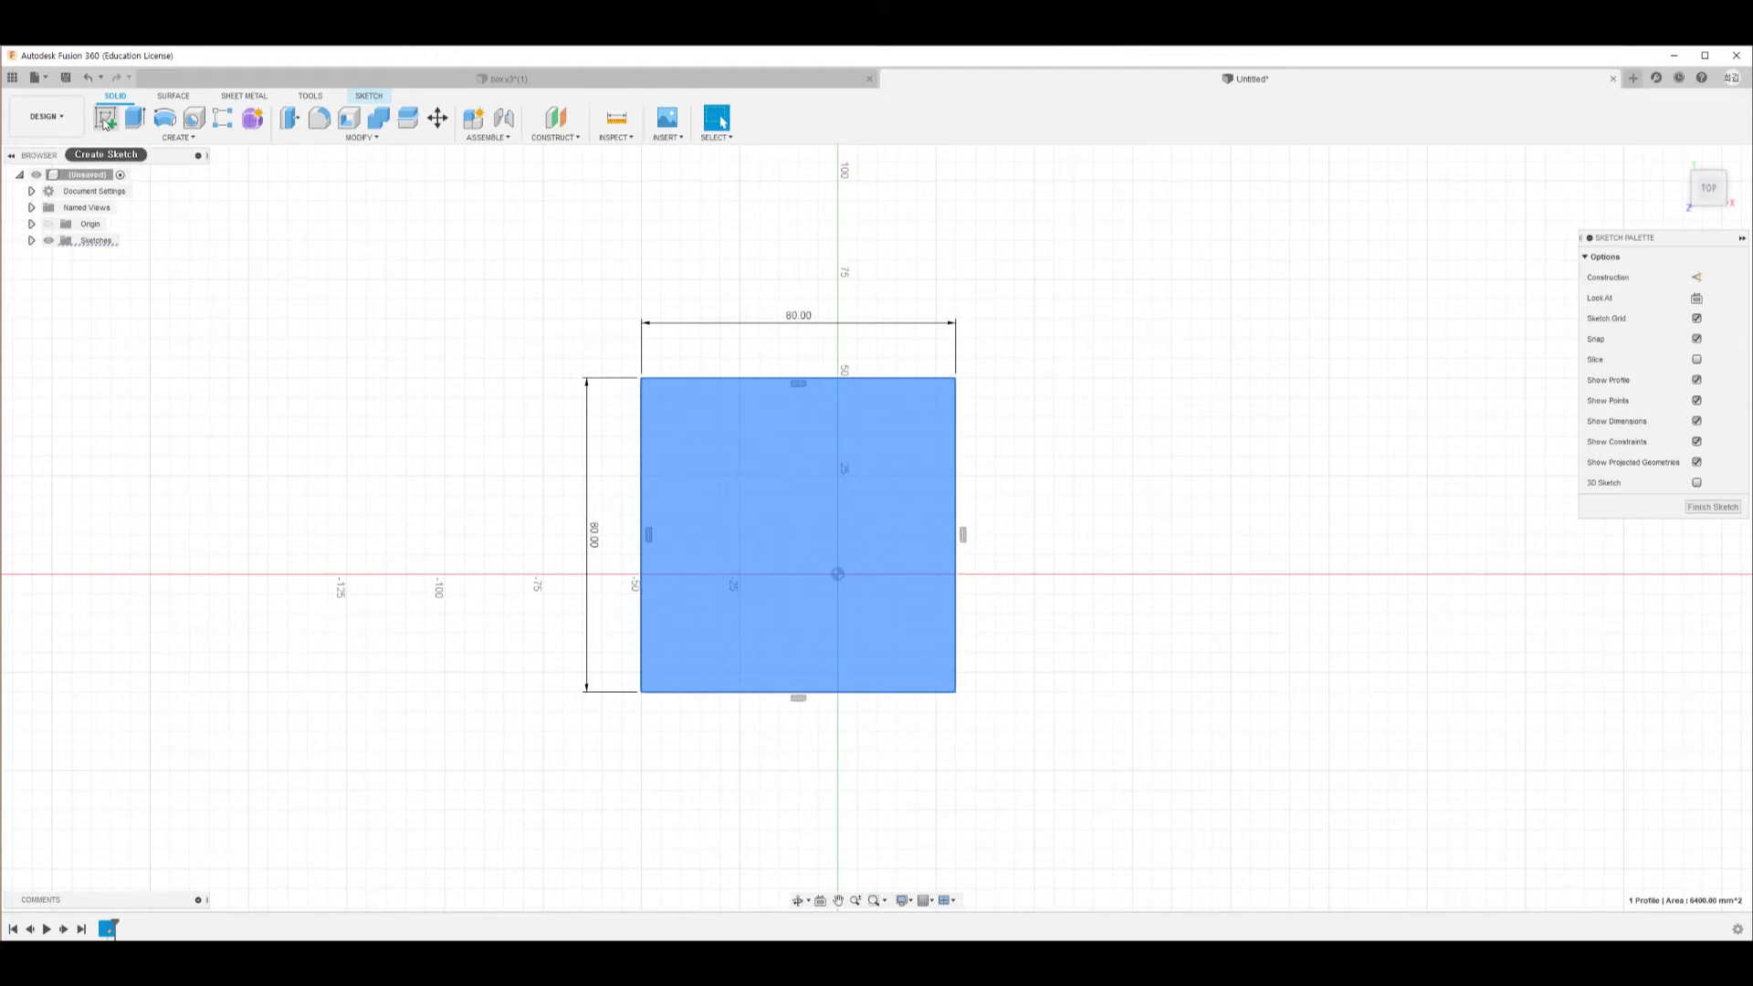
click(135, 119)
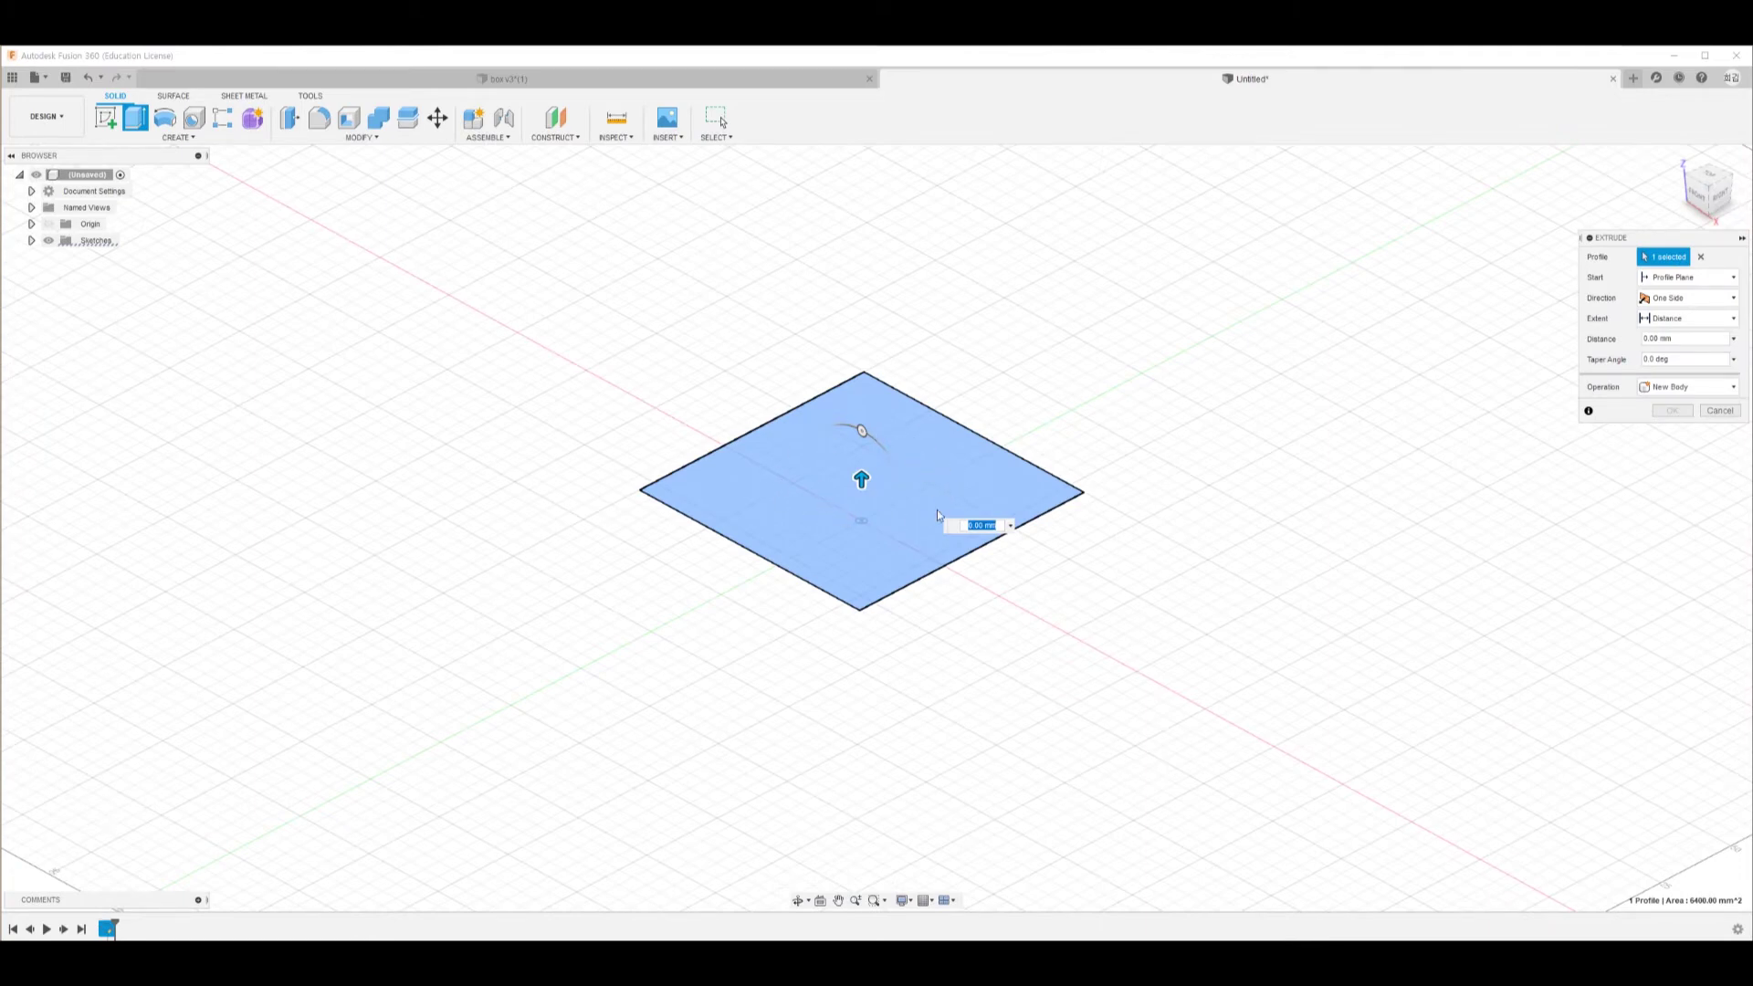
drag(861, 484, 864, 380)
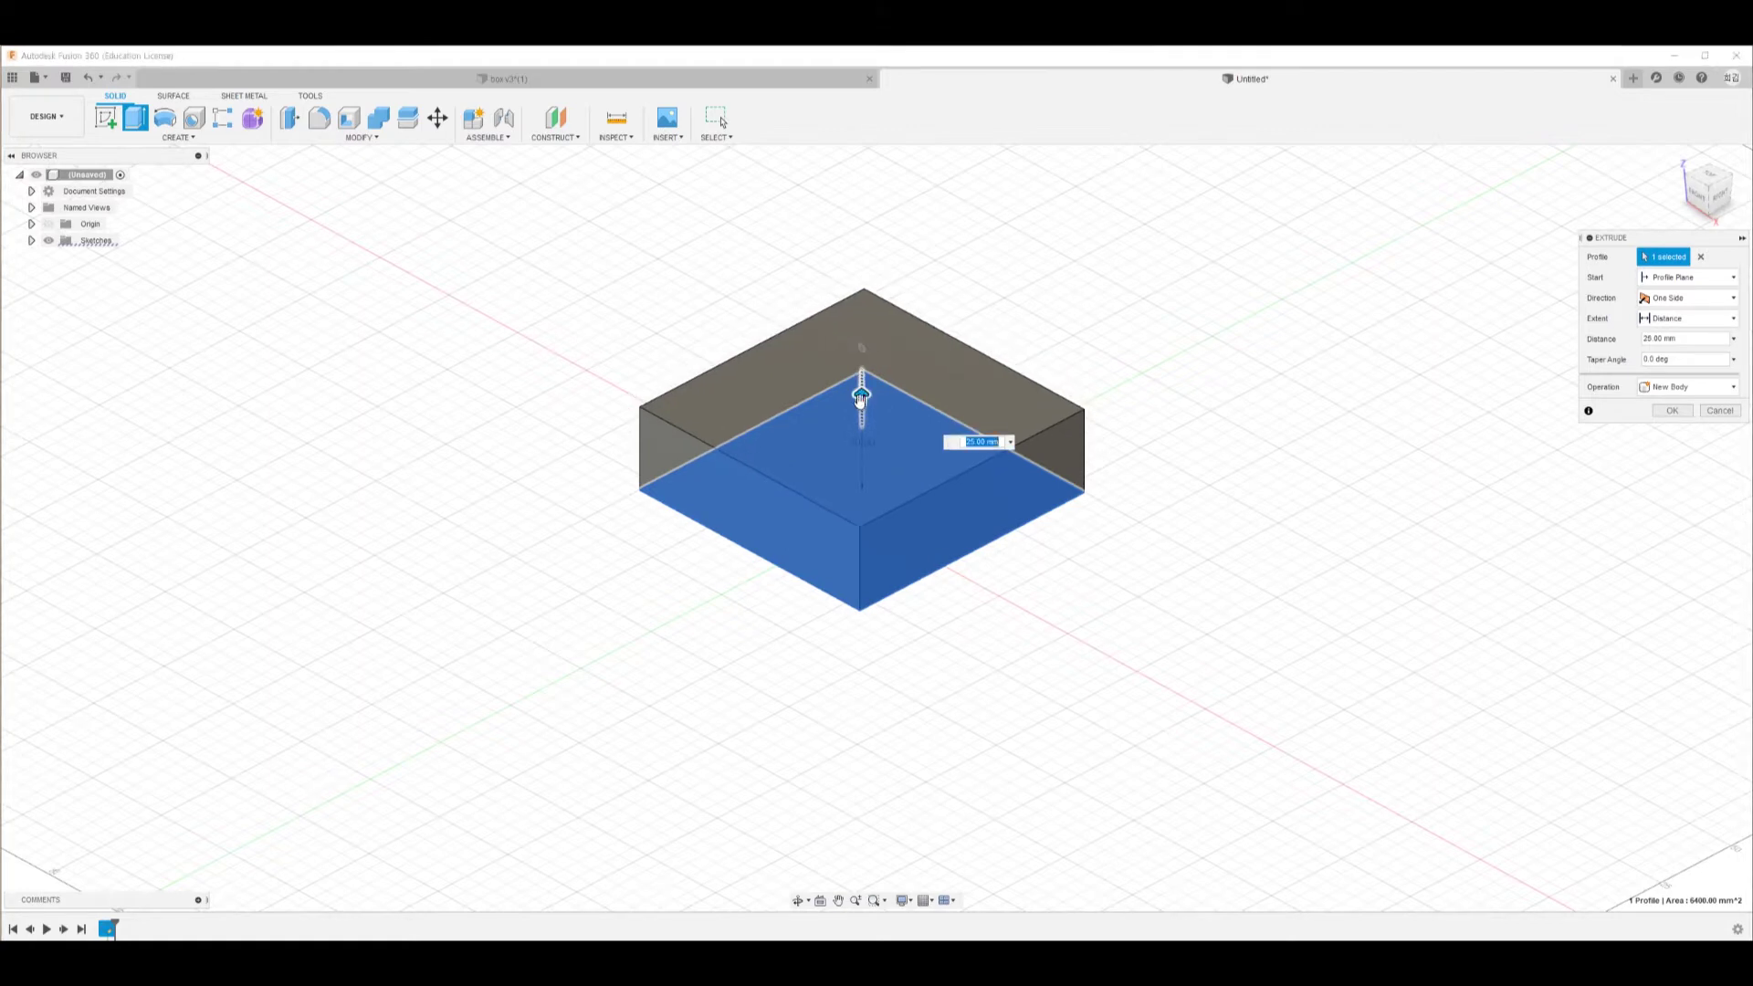
drag(861, 377, 861, 429)
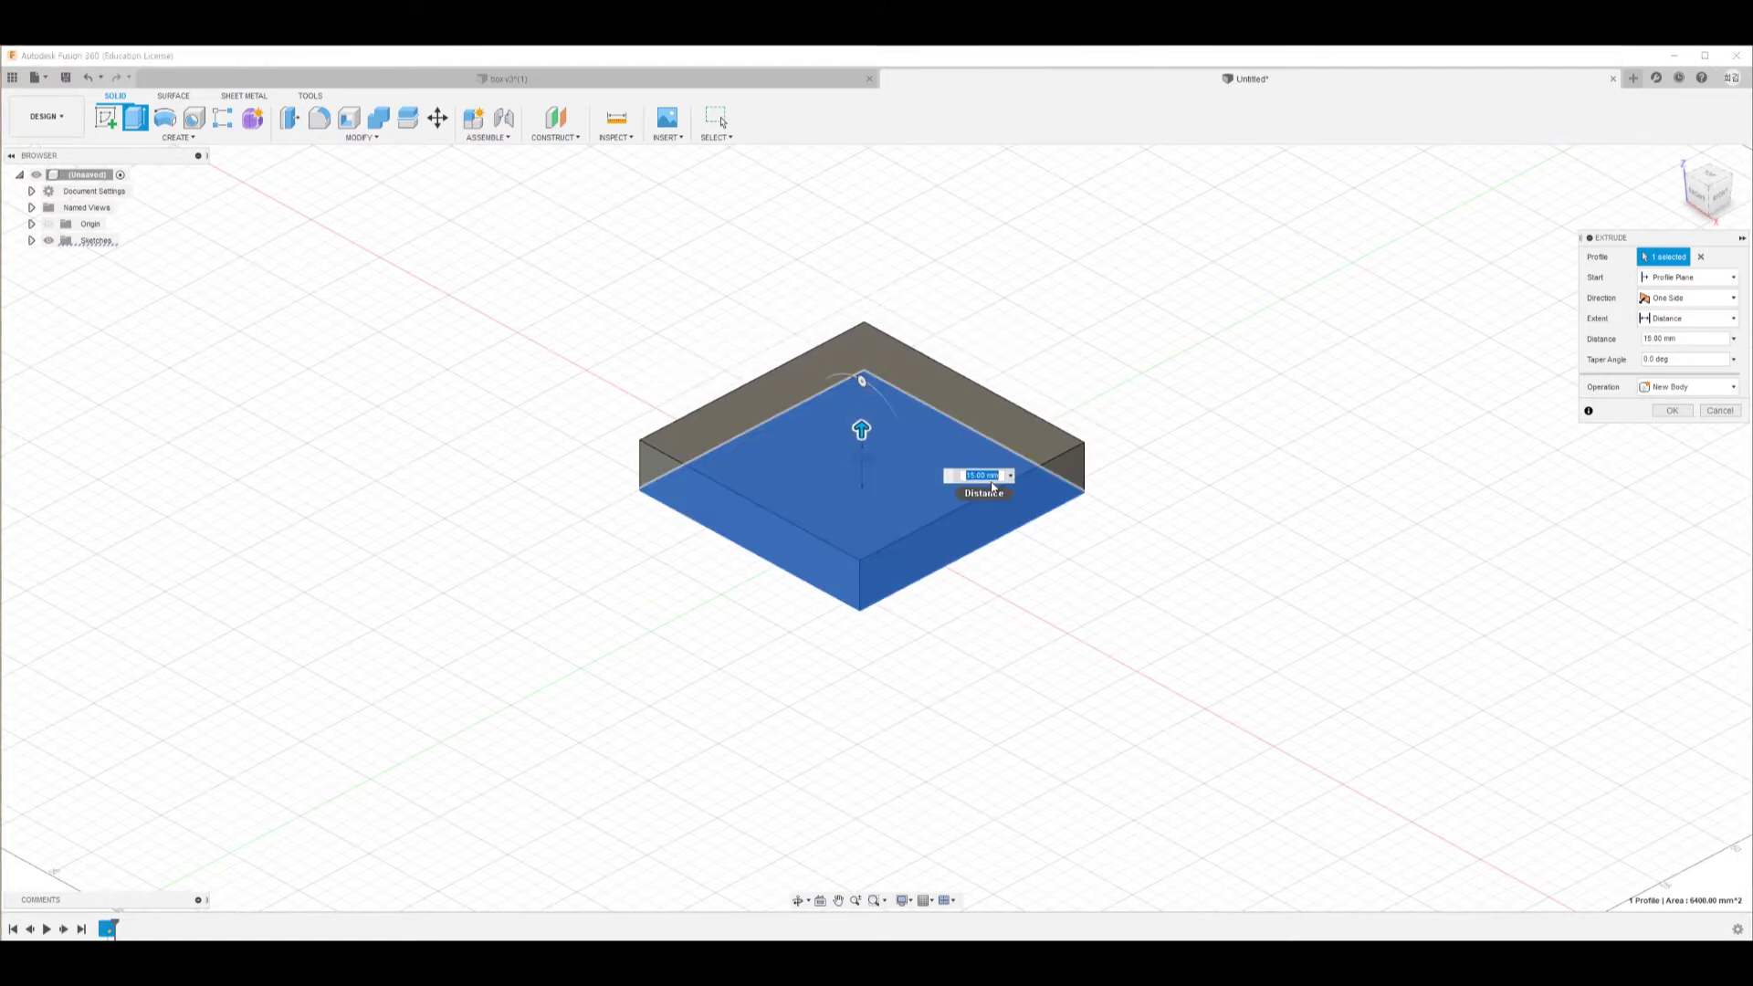
key(Return)
key(Return)
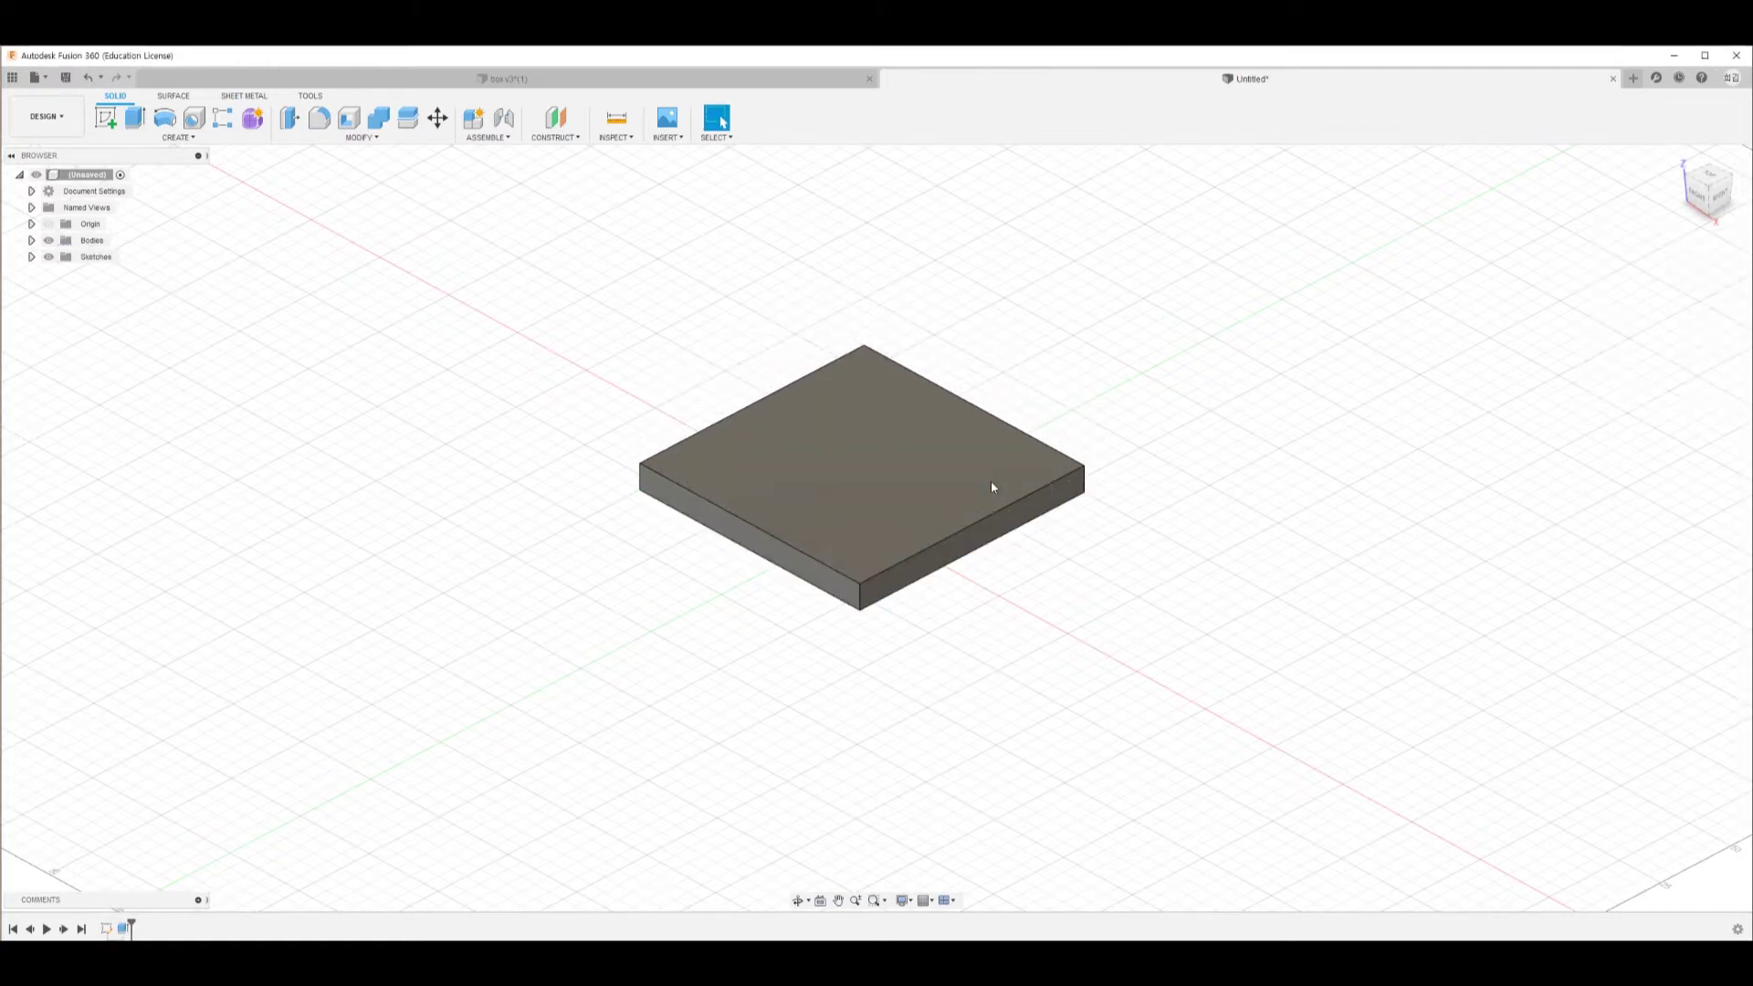
Return to the box v3 design and measure the side wall's thickness between the outer and inner long edges of its U-shaped rim
shift+middle_drag(772, 698, 825, 551)
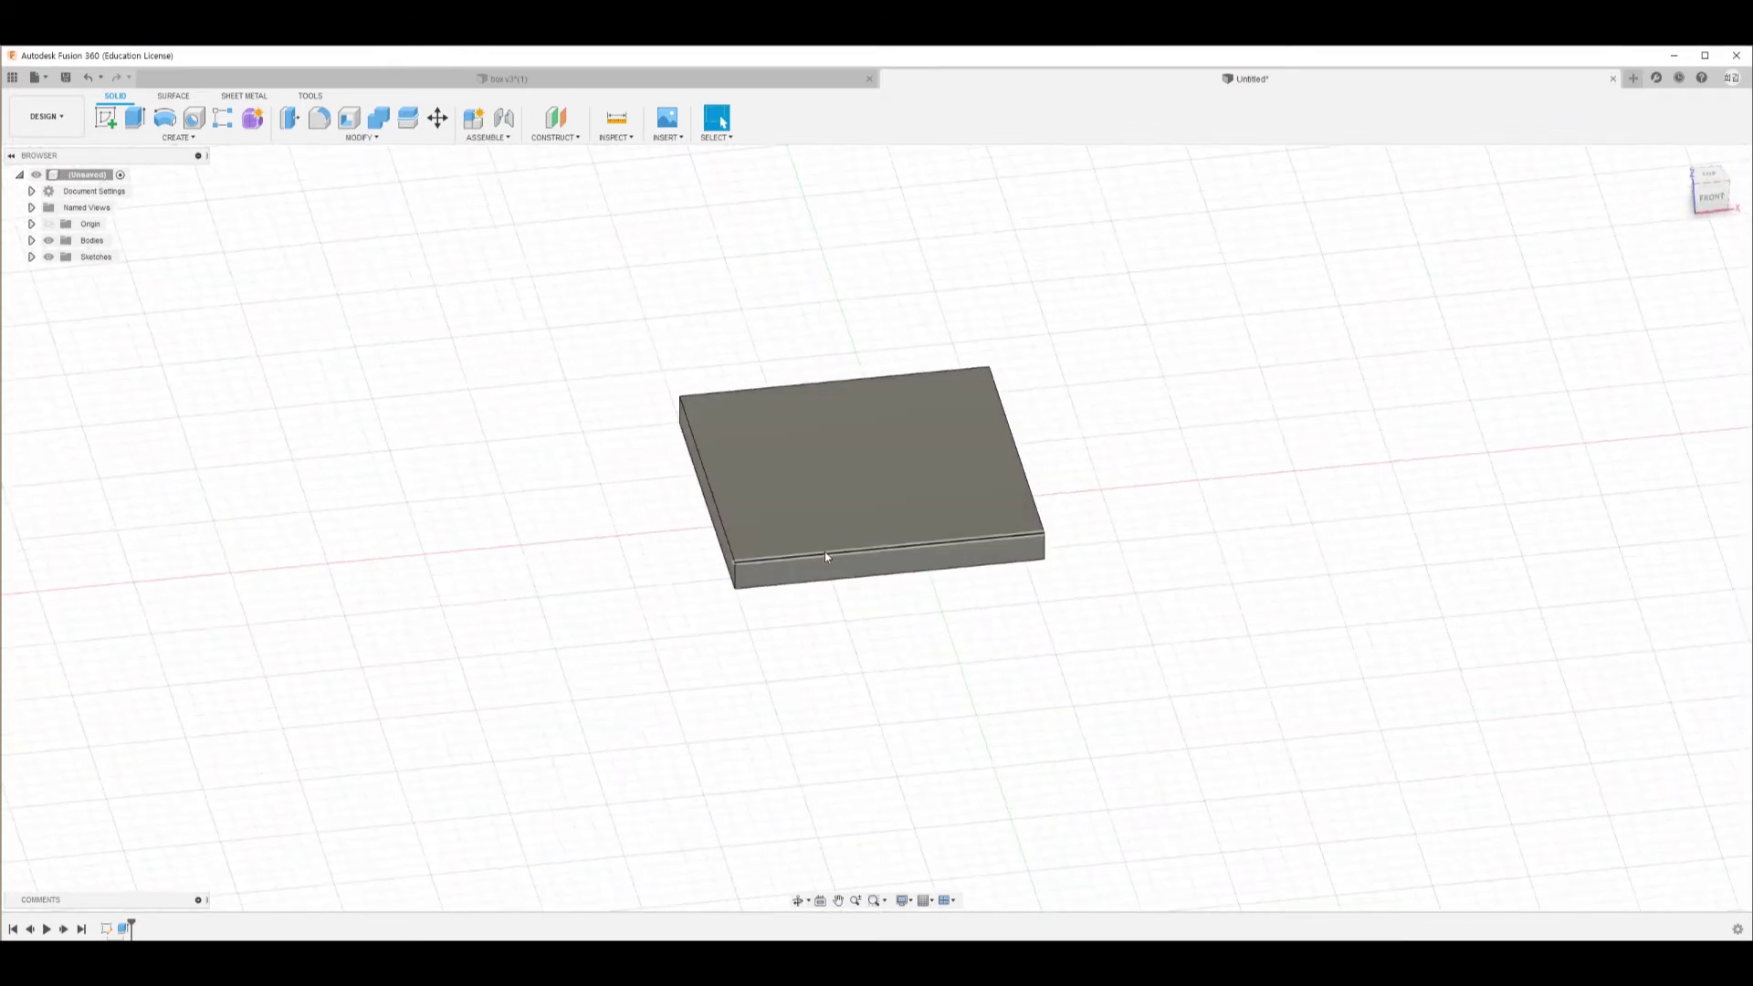
click(796, 78)
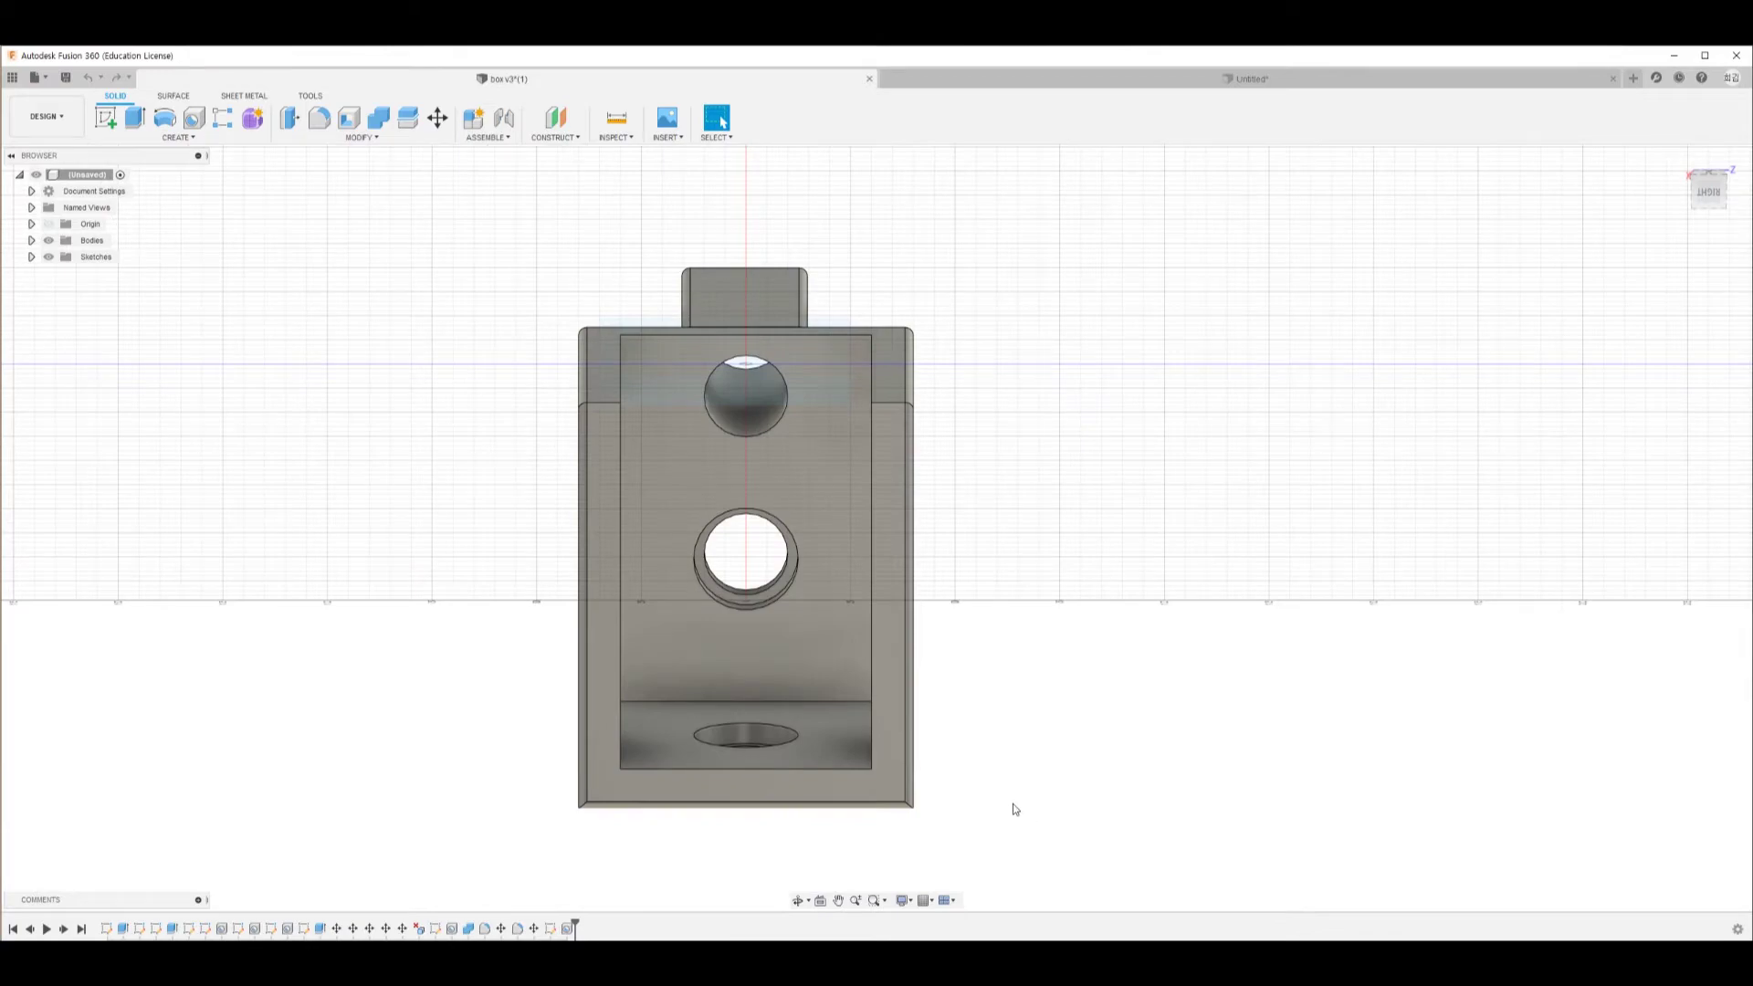
key(F6)
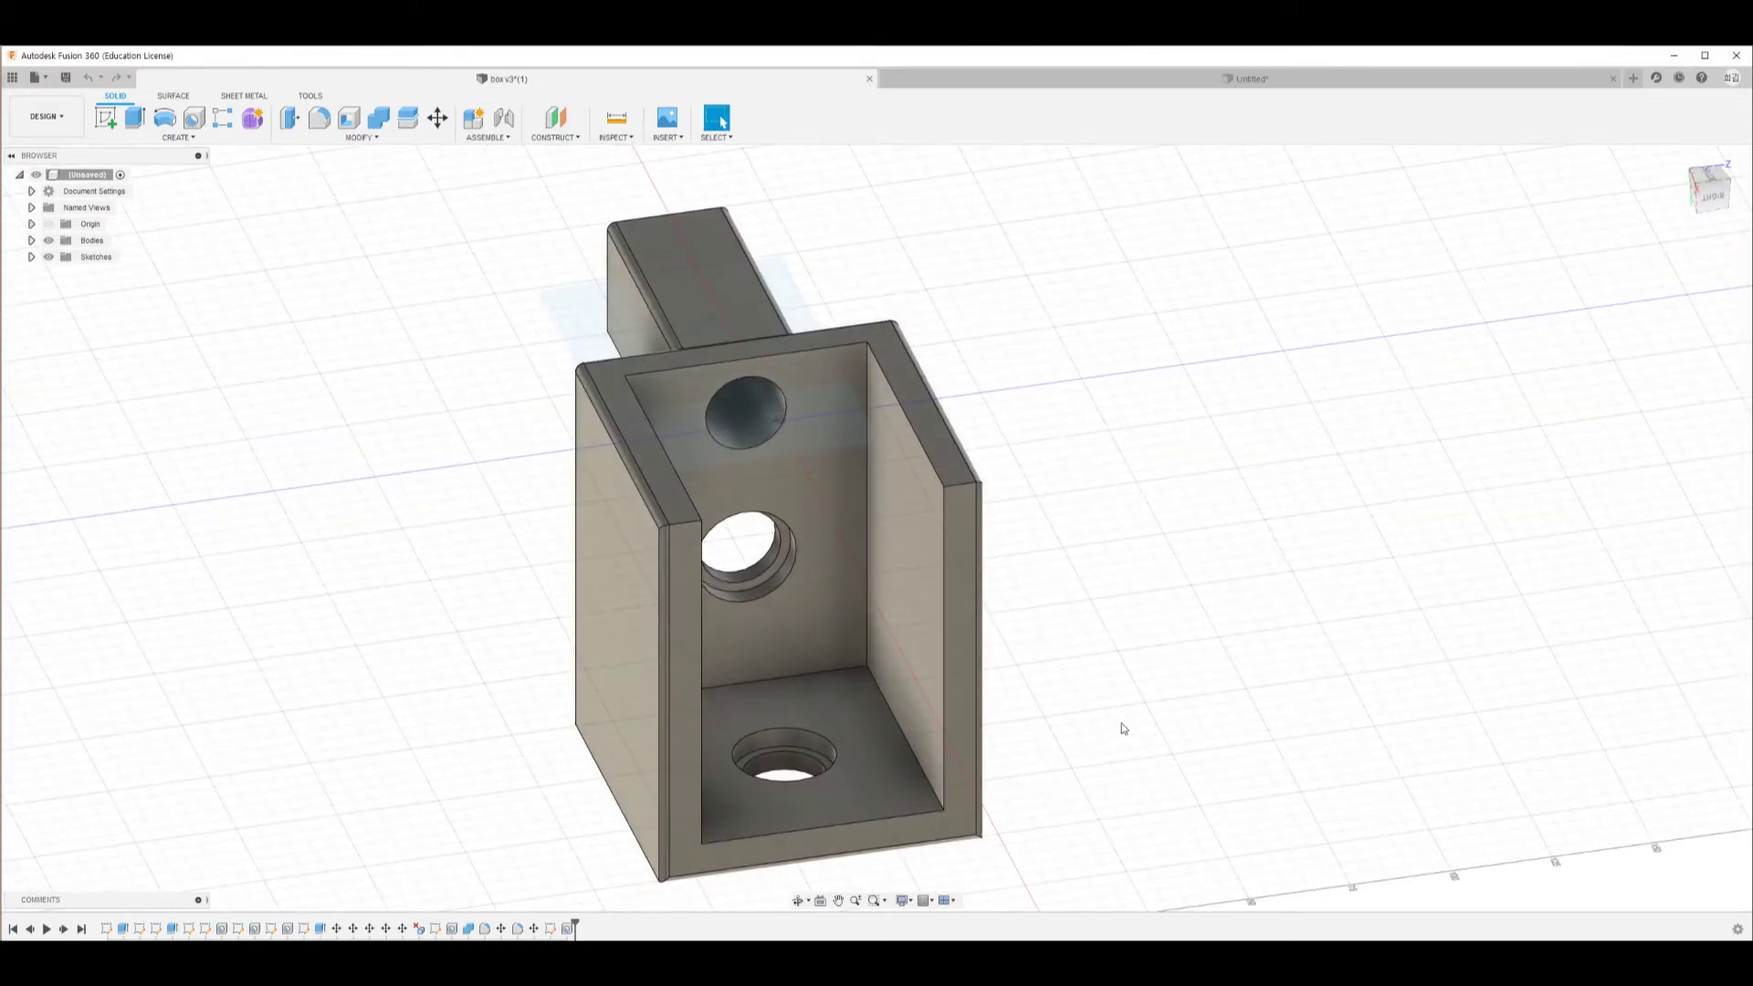
shift+middle_drag(1087, 550, 1046, 579)
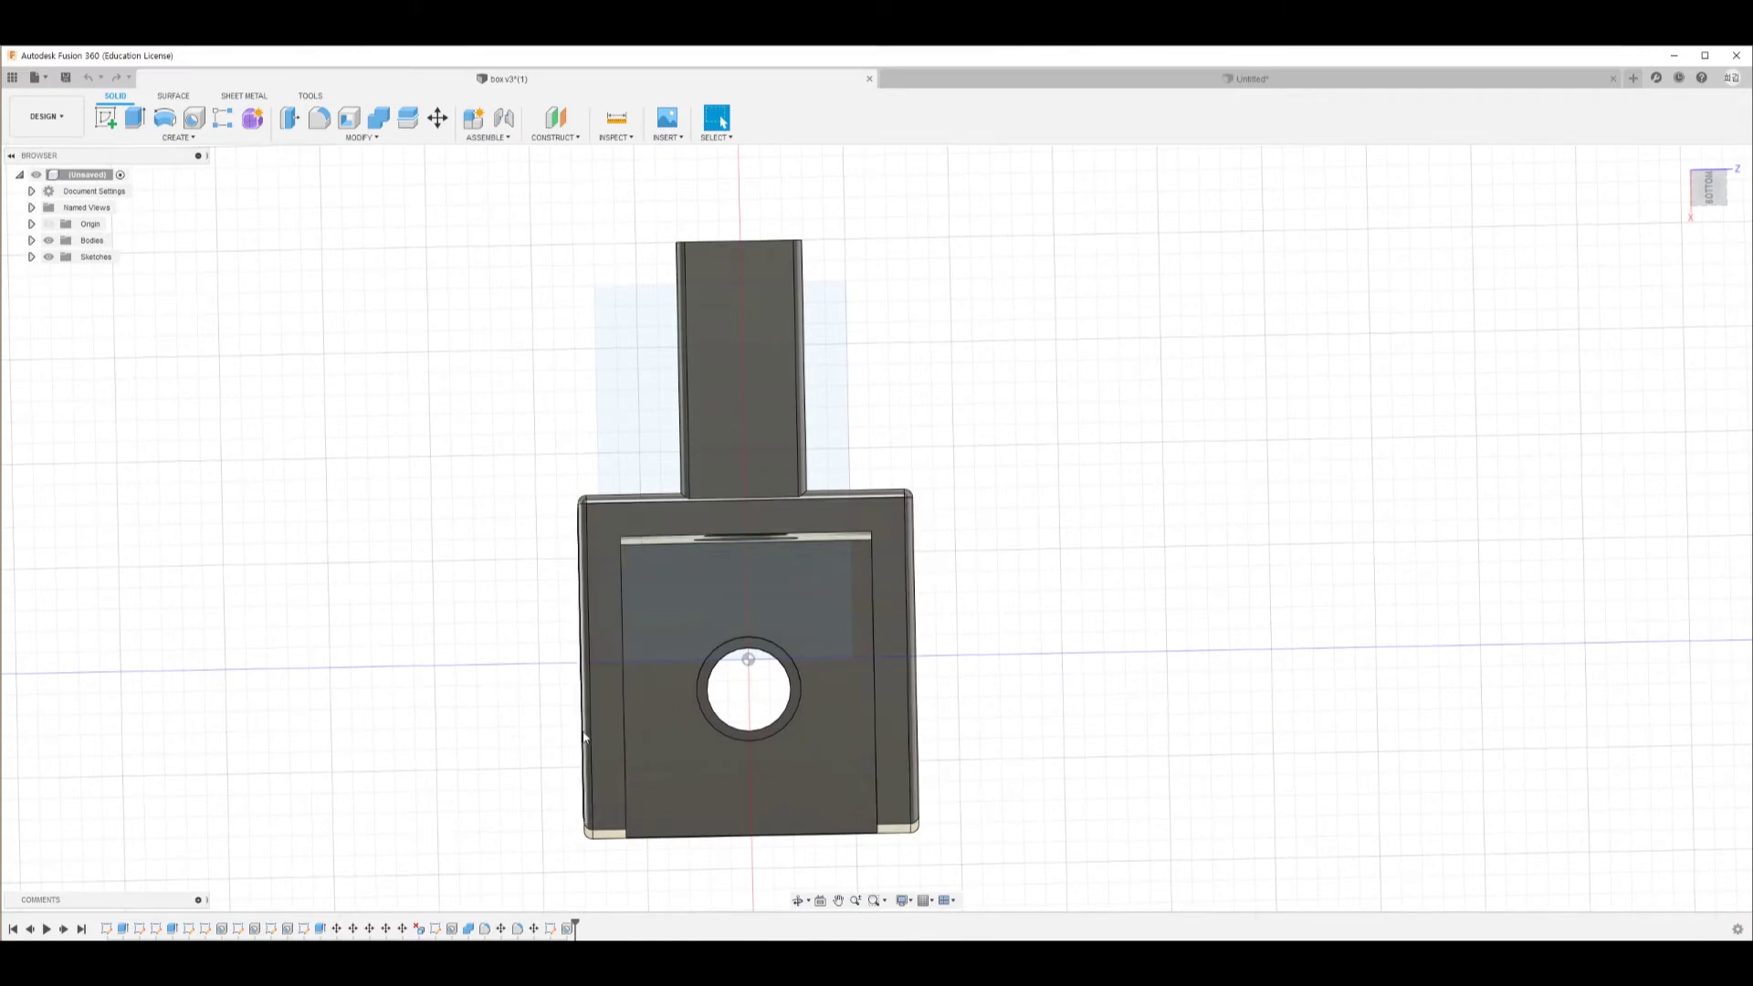
click(618, 119)
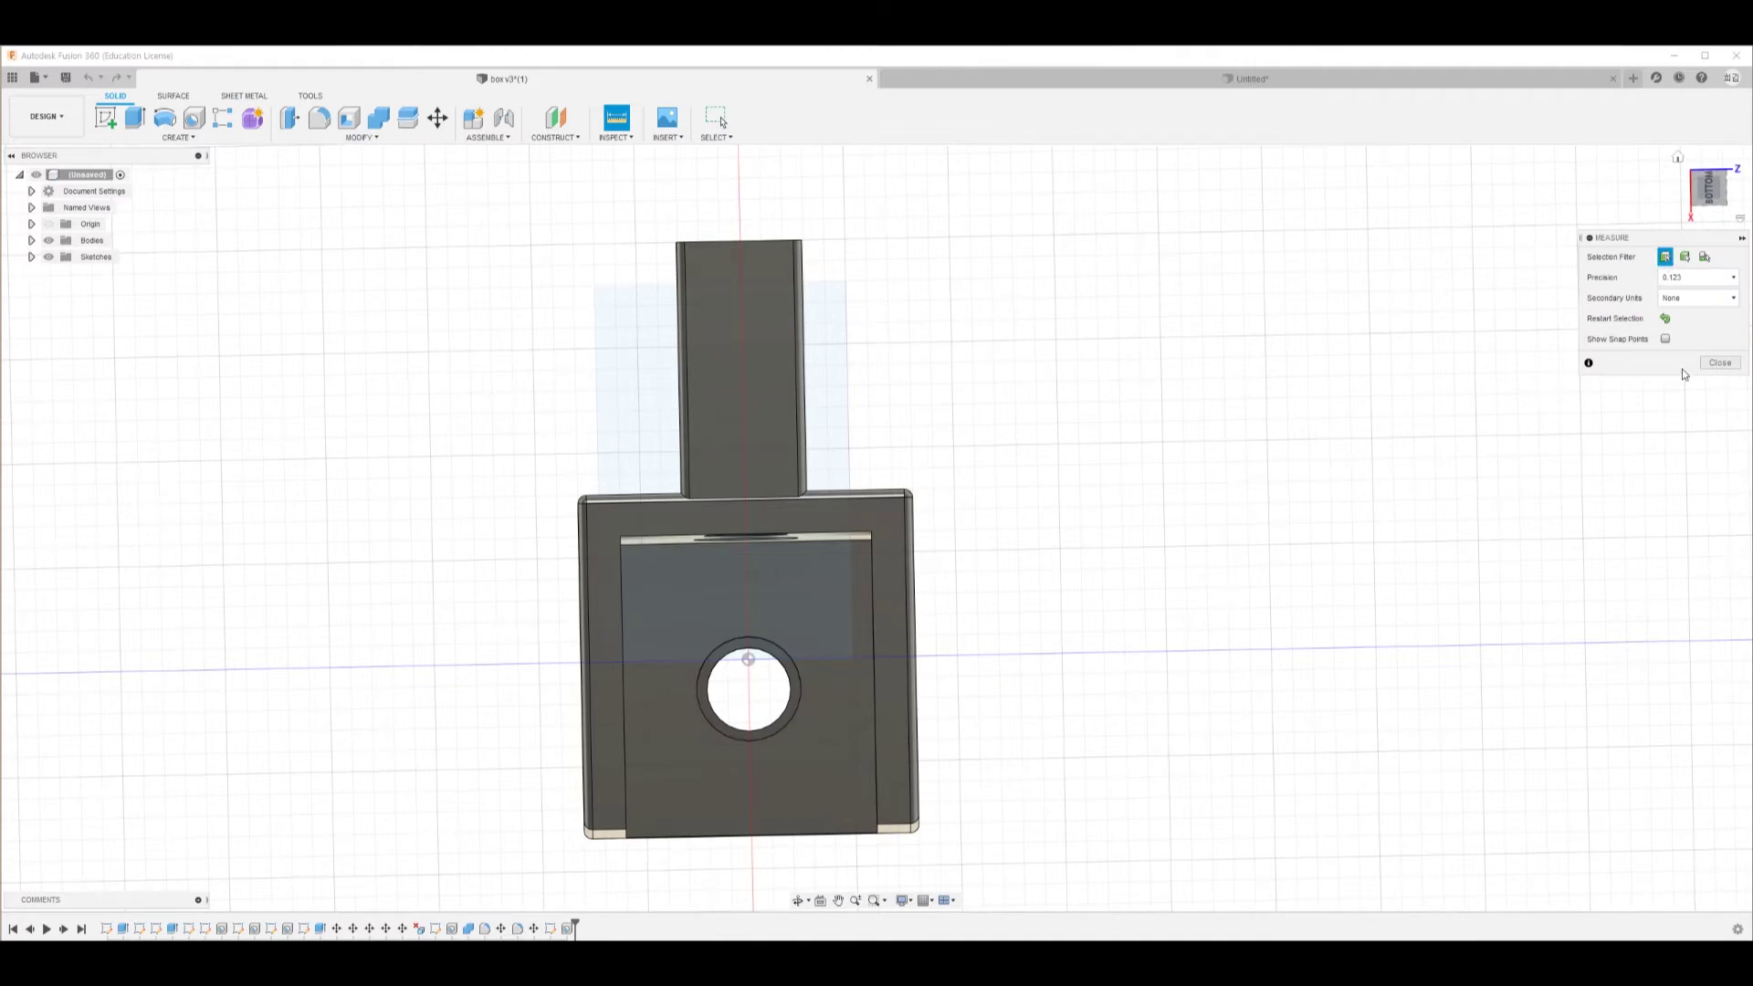
click(589, 624)
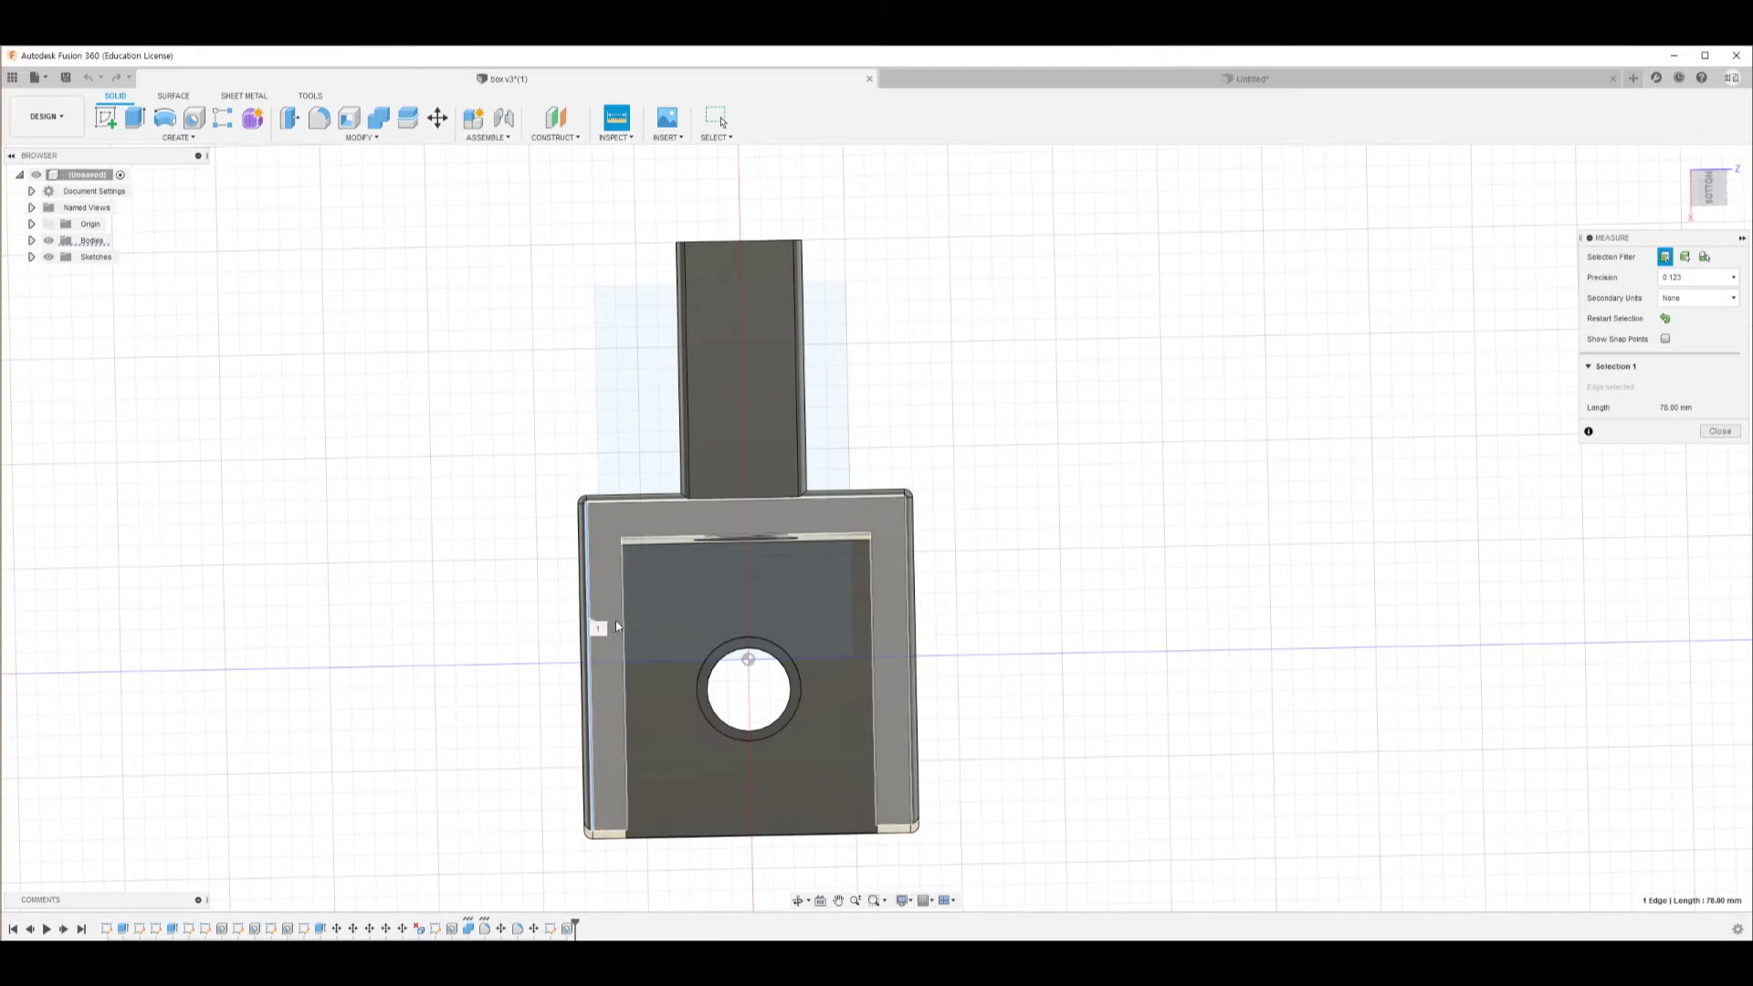
click(624, 630)
shift+middle_drag(617, 712, 725, 792)
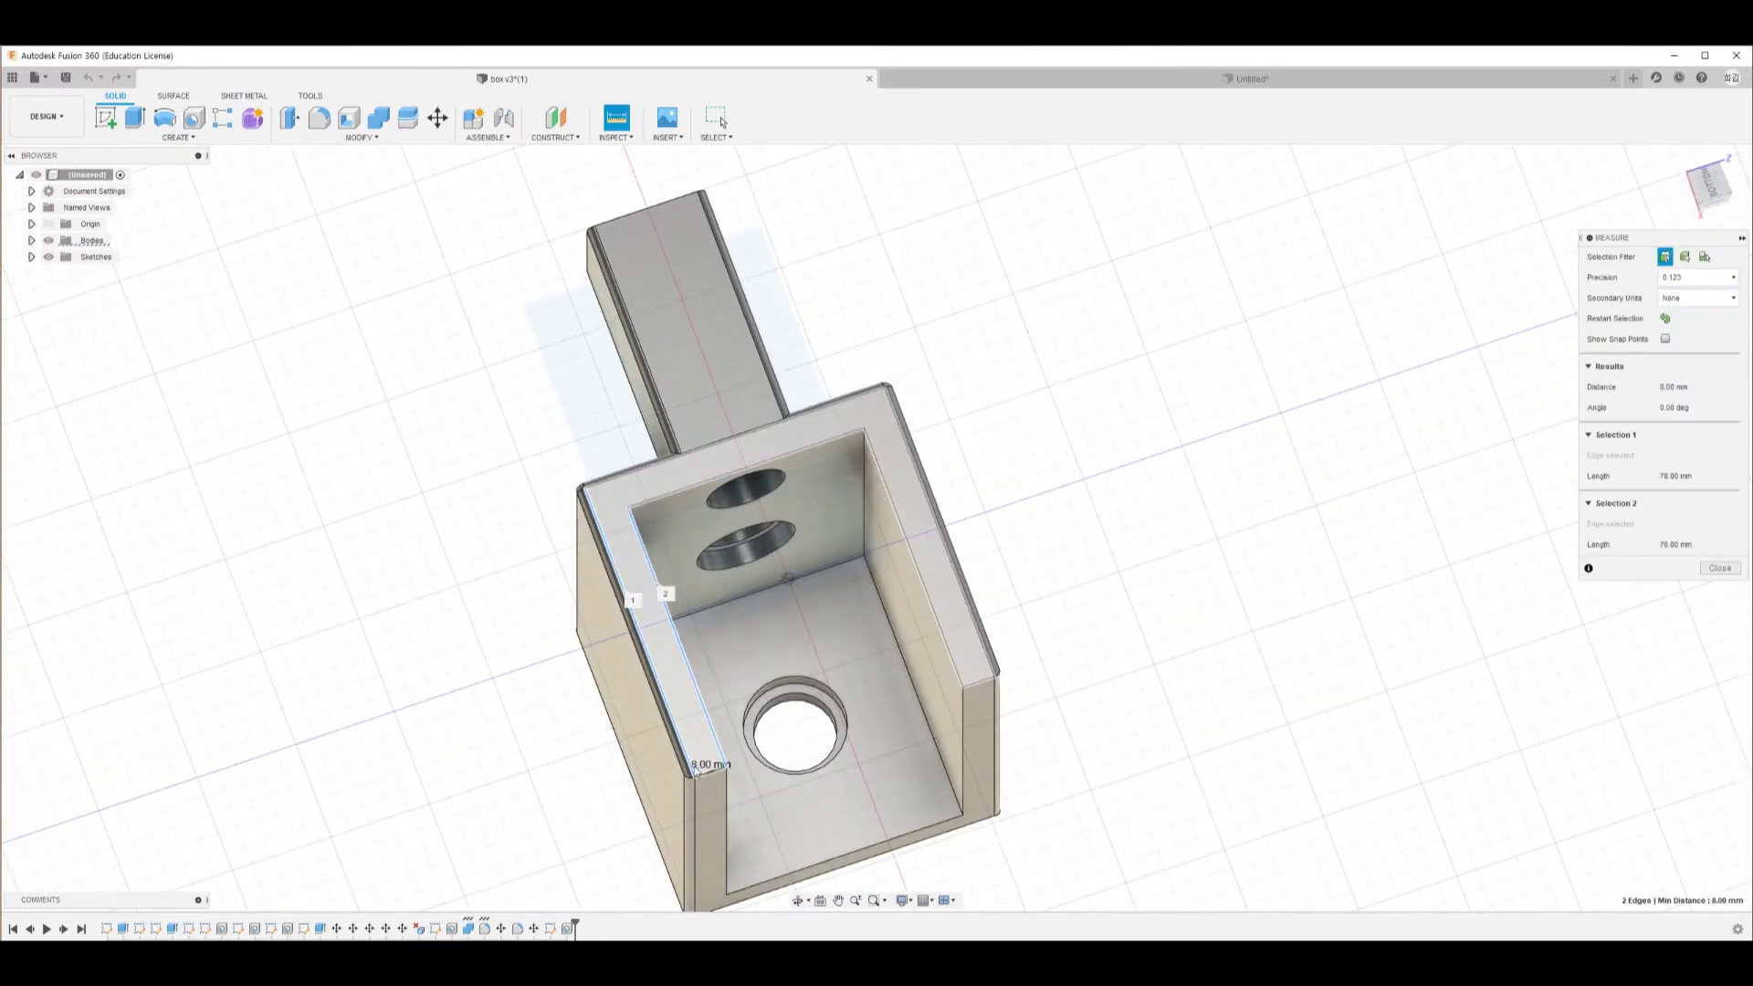
shift+middle_drag(1169, 798, 1123, 797)
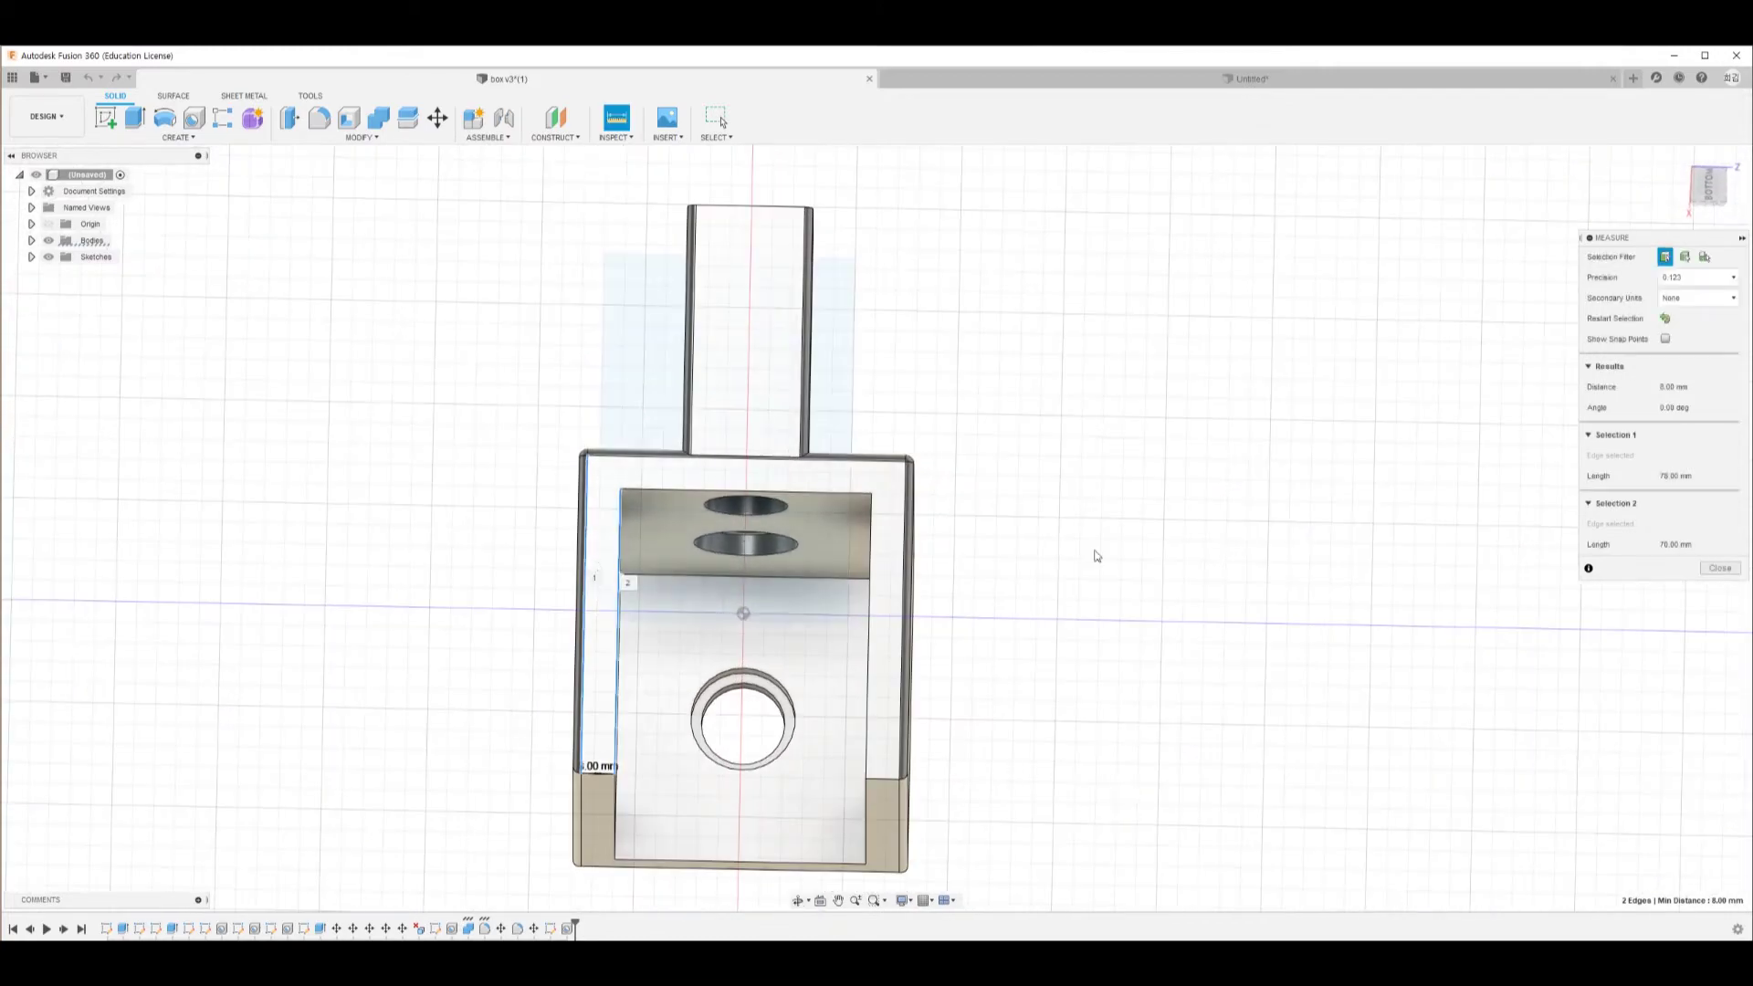
Restart the measurement selection and measure the back wall's thickness between the outer and inner edges of the U-shaped rim
click(1664, 317)
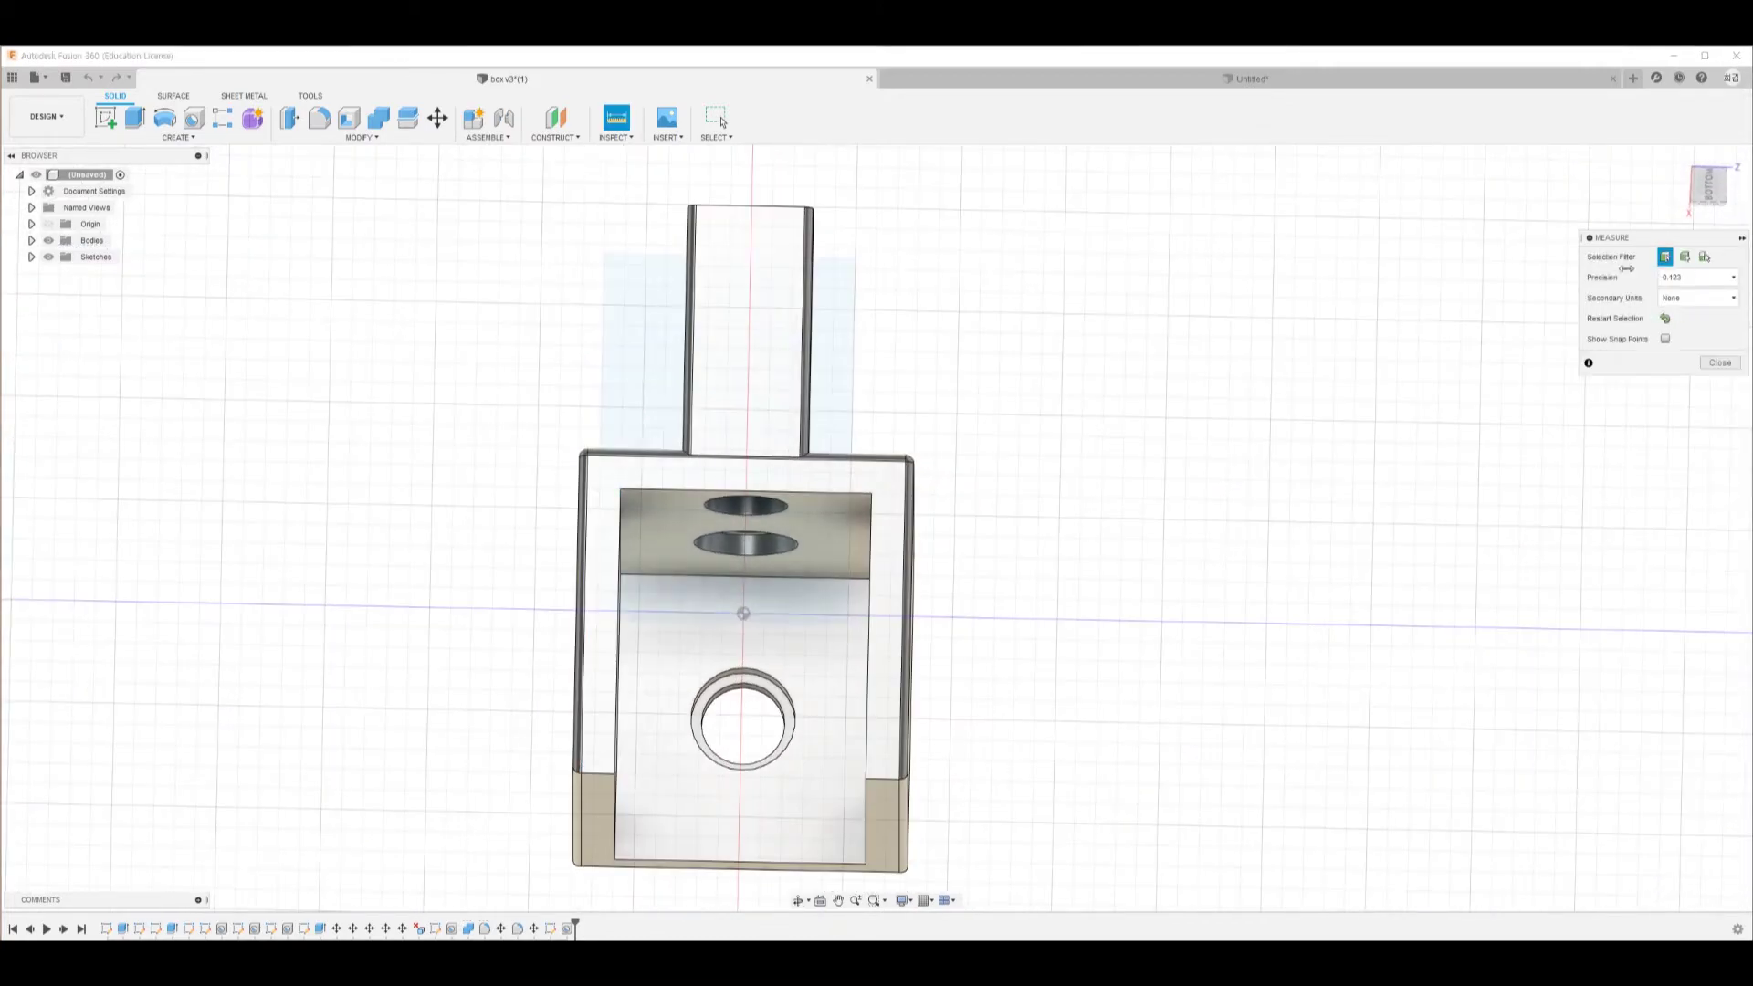
click(804, 459)
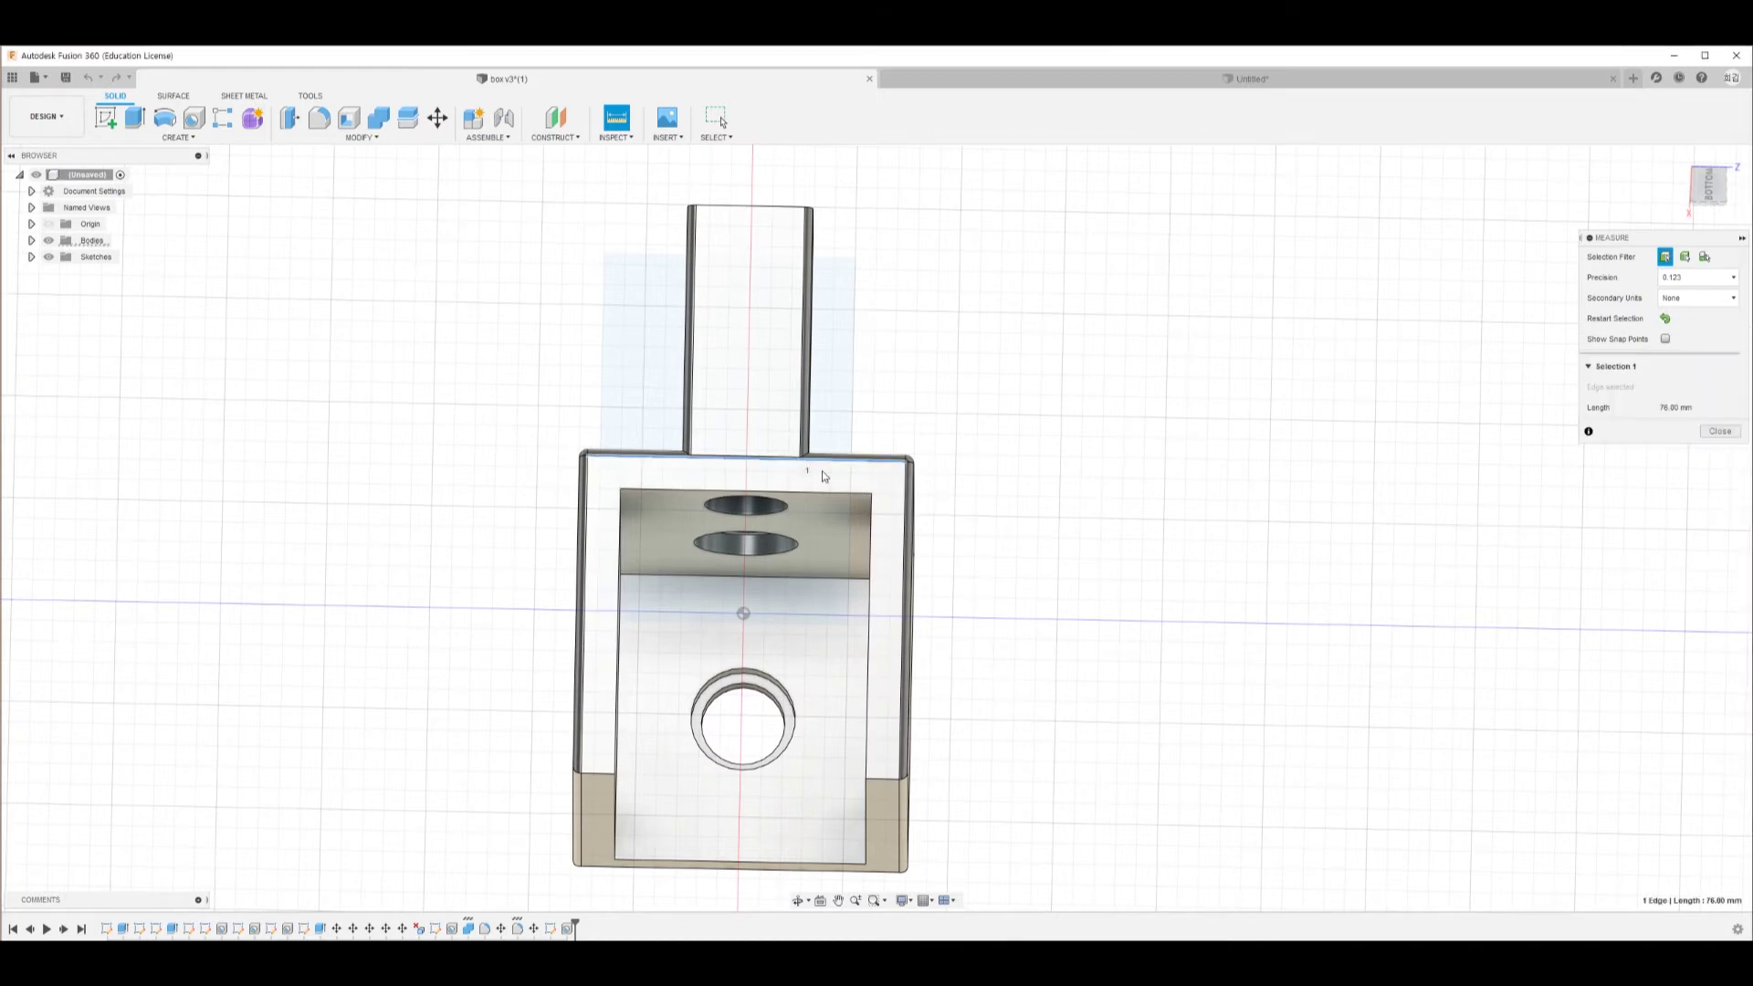
click(860, 498)
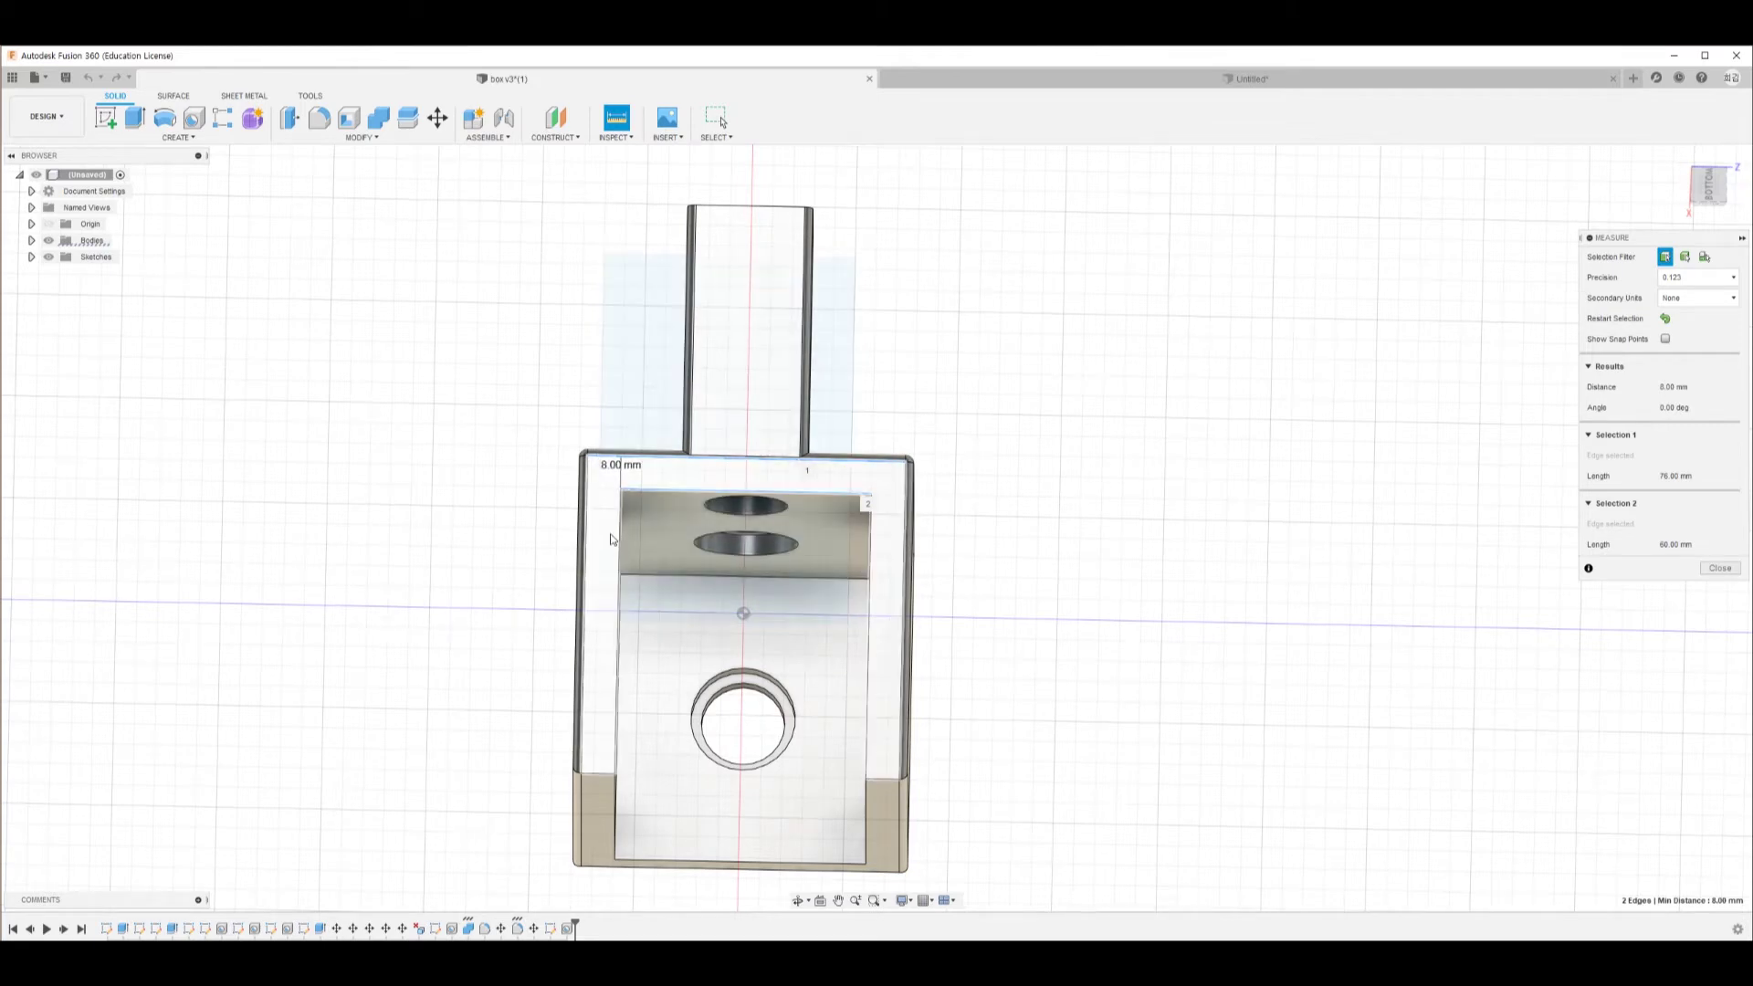
Switch back to the untitled design and start a new sketch on the square plate's top face
click(1223, 79)
shift+middle_drag(845, 708, 726, 641)
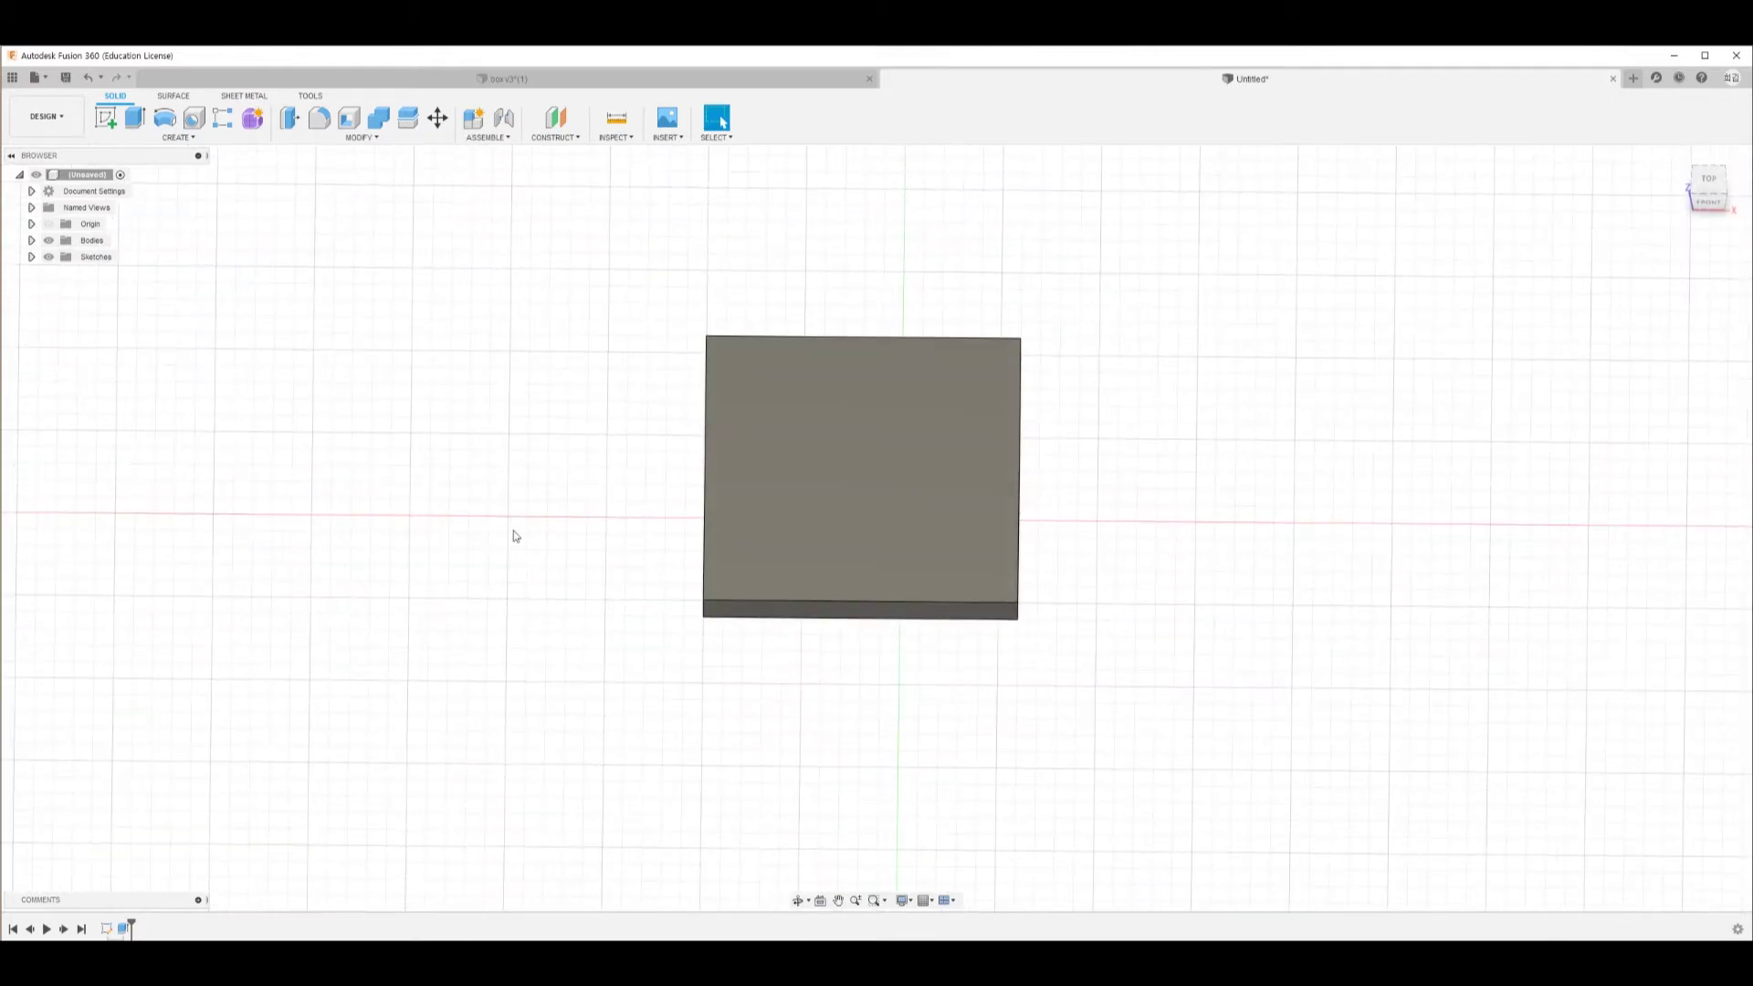
shift+middle_drag(933, 555, 978, 673)
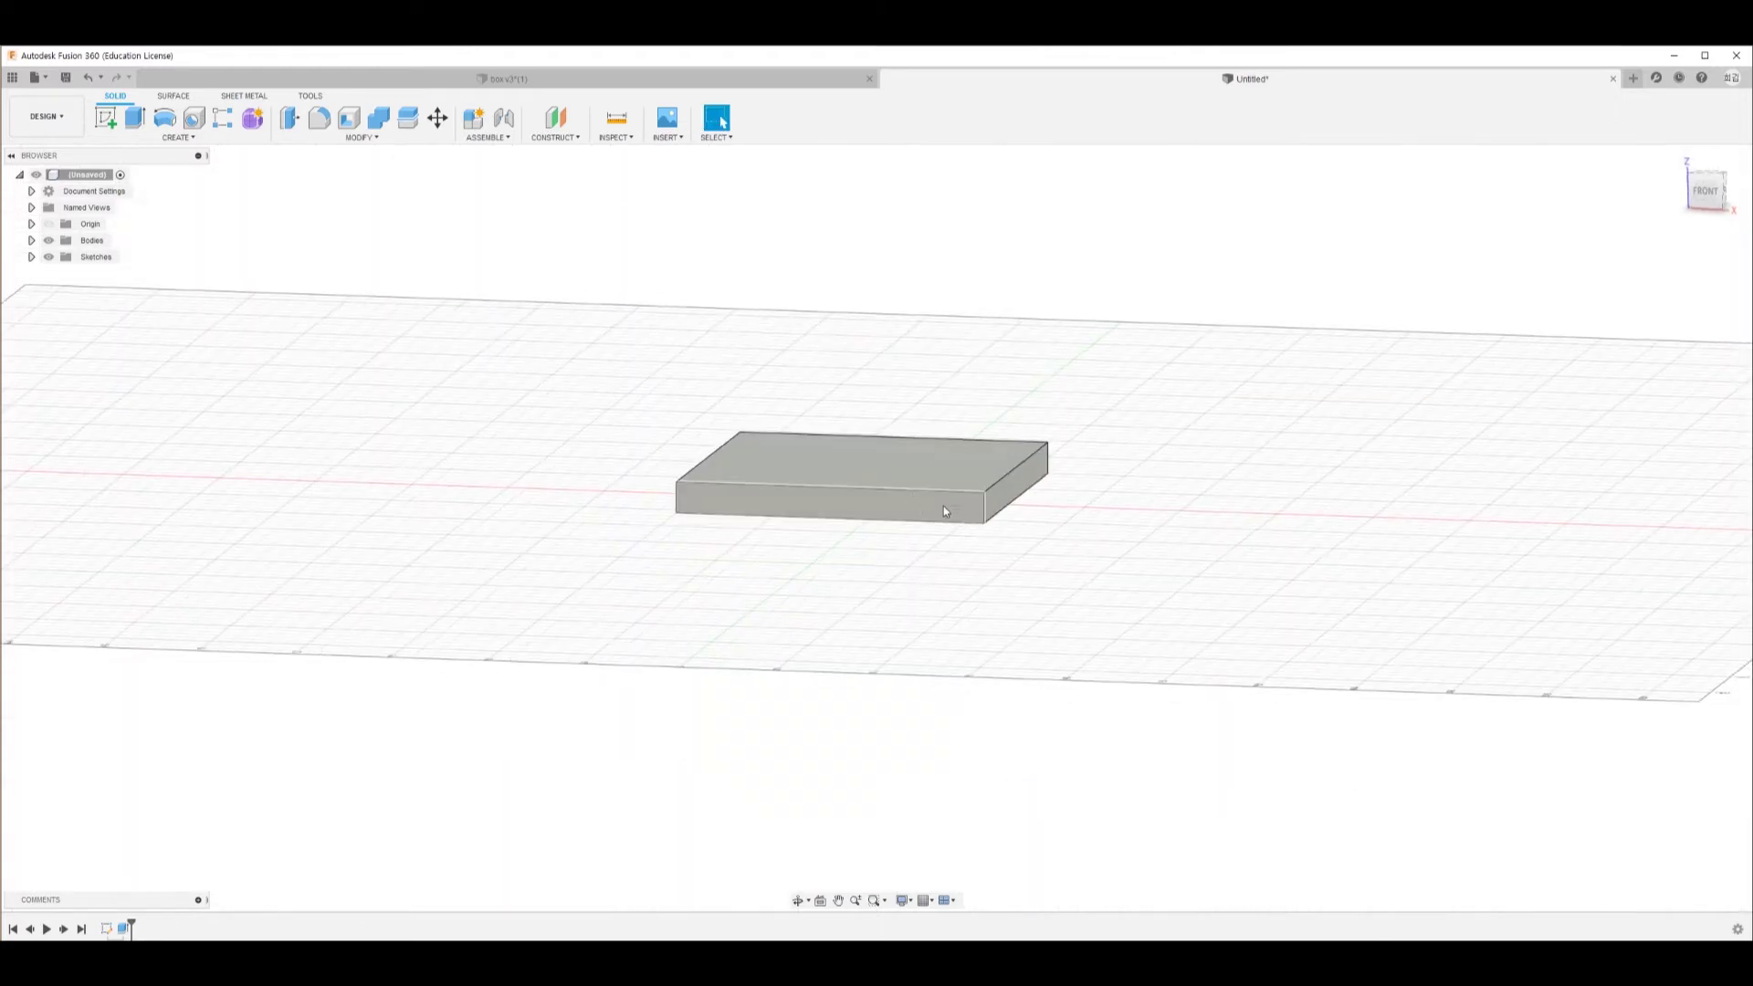
shift+middle_drag(950, 584, 790, 637)
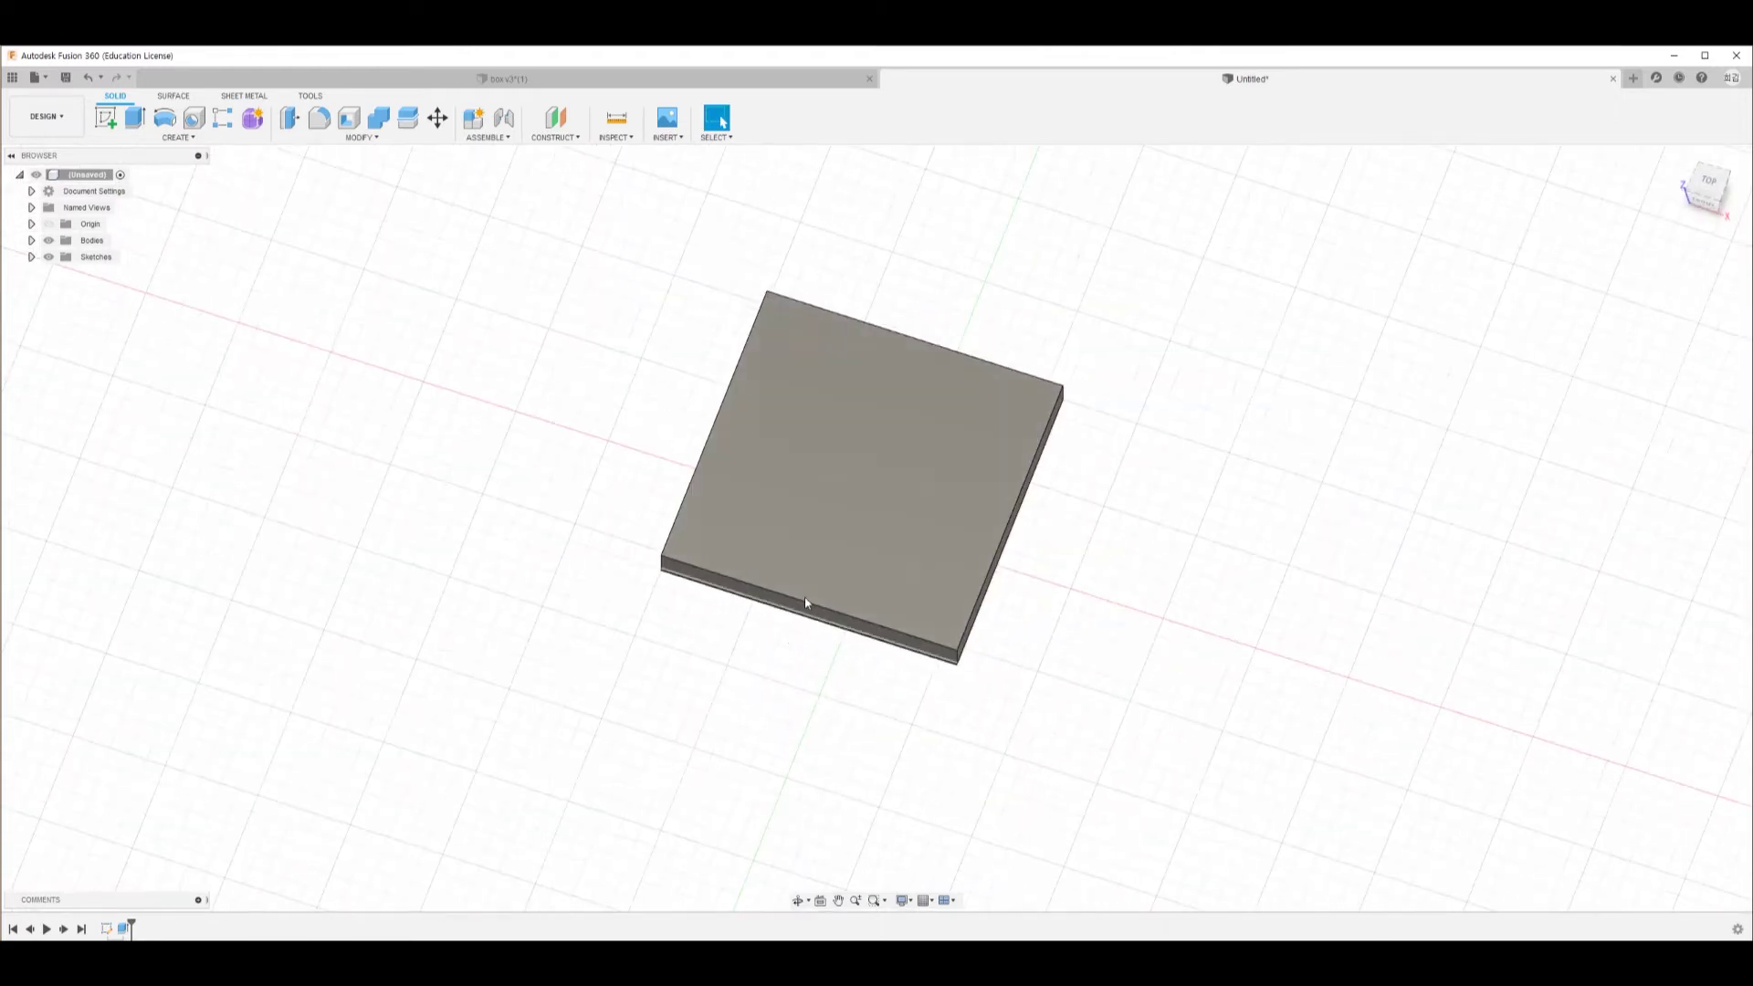
mouse_move(654, 720)
shift+middle_down()
mouse_move(681, 751)
mouse_move(659, 743)
shift+middle_up()
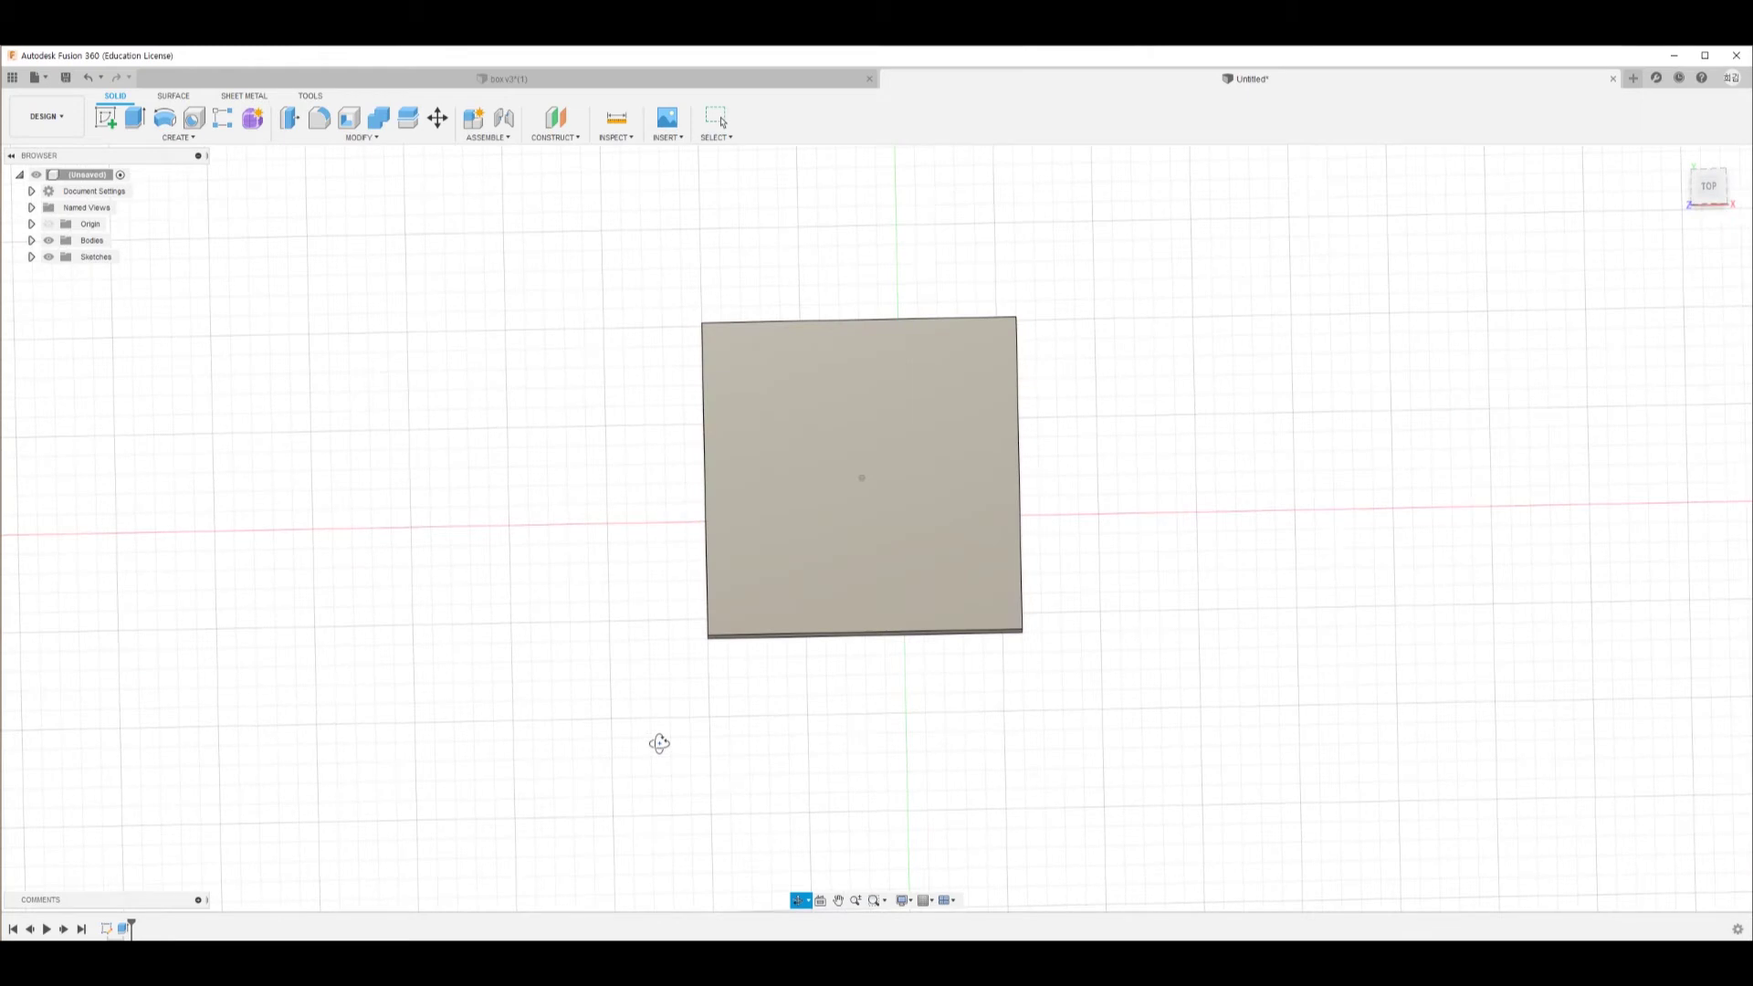
click(940, 489)
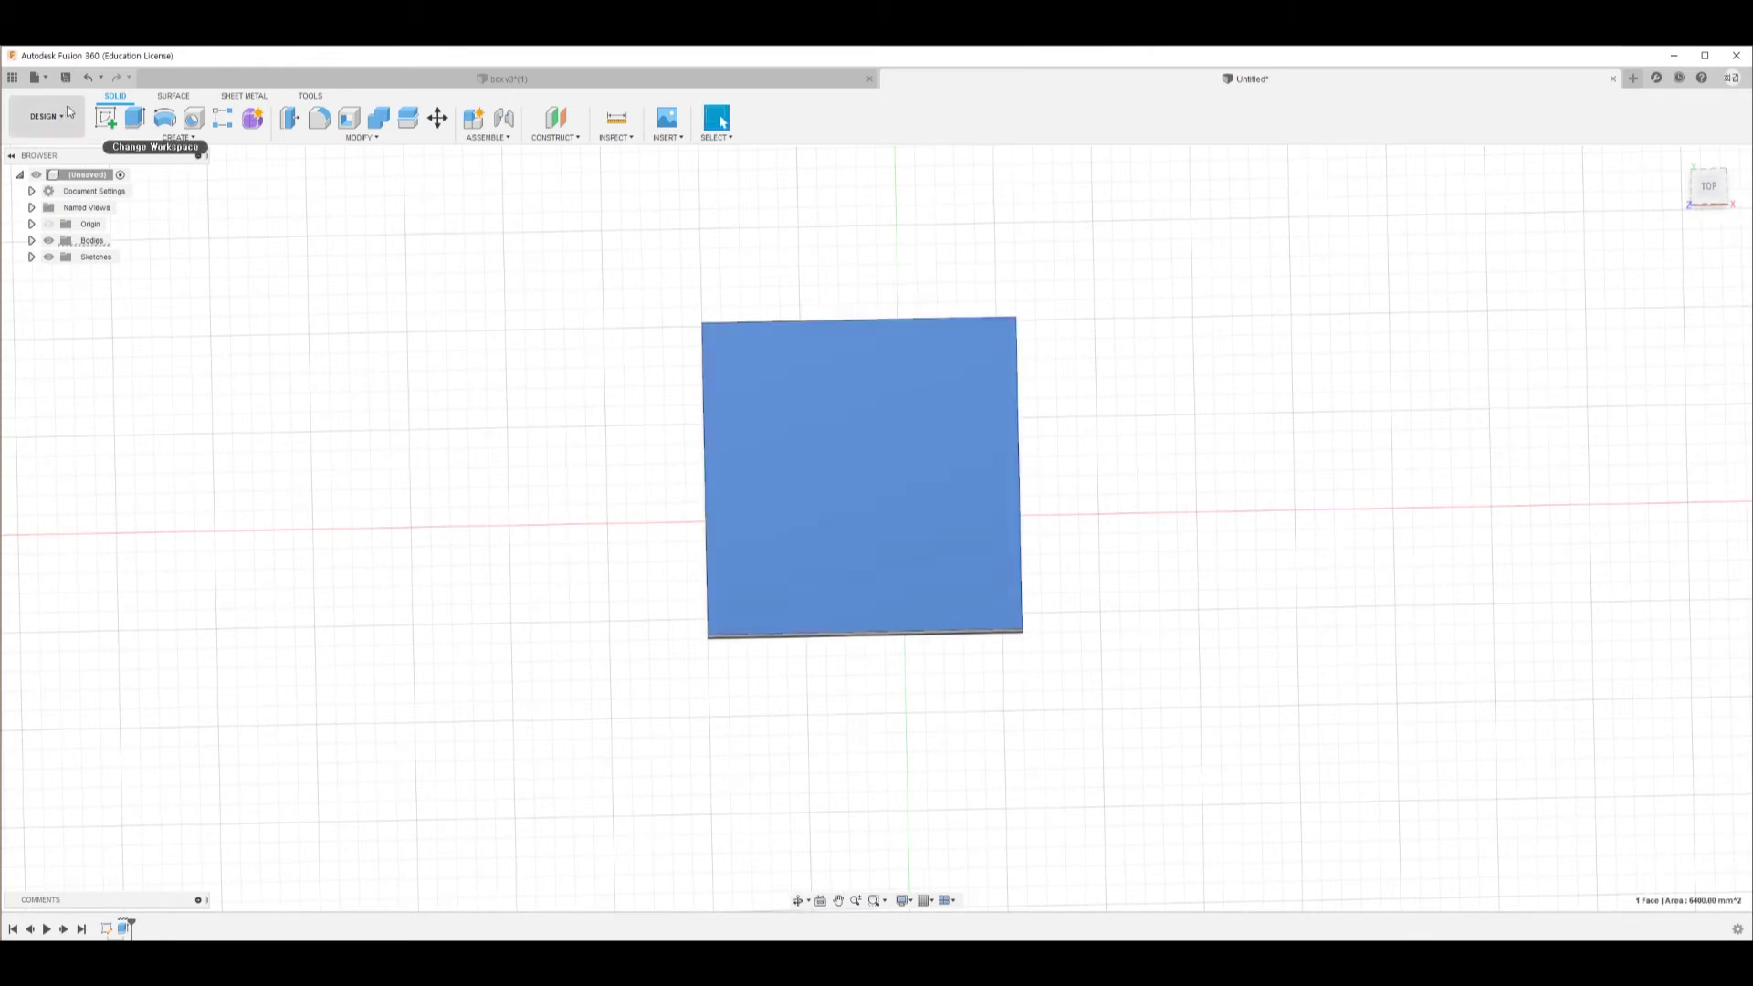
click(107, 120)
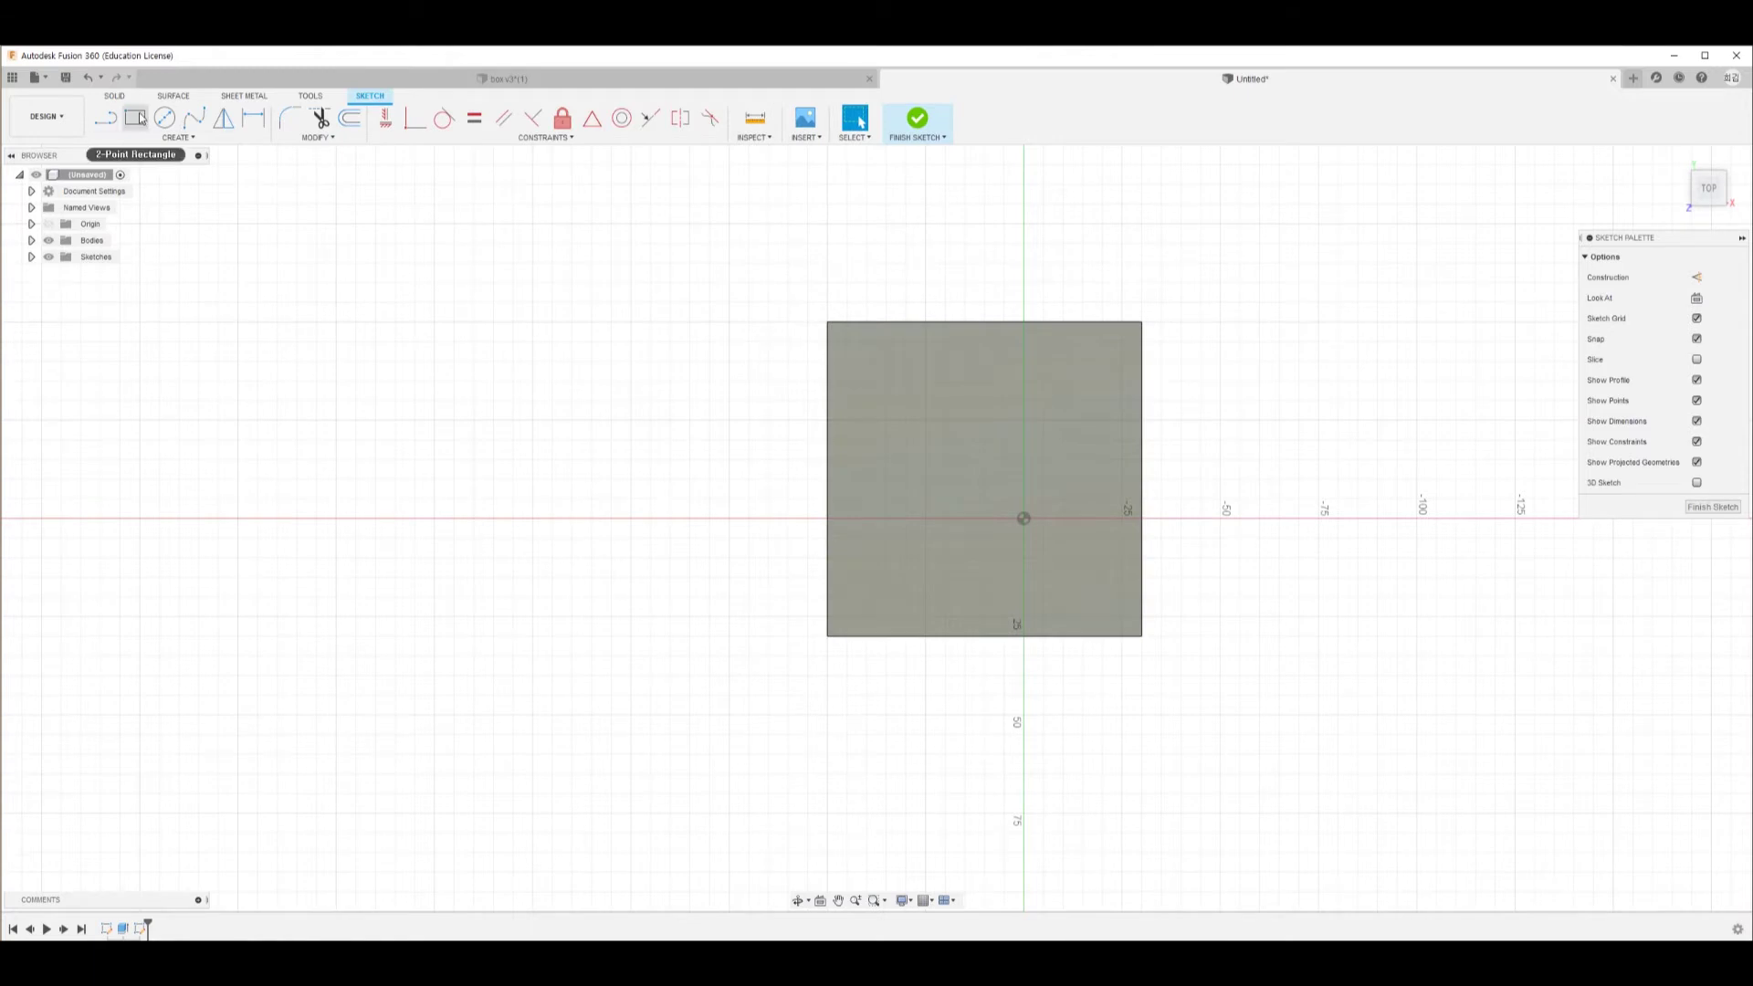
Sketch a rectangle about 10 mm wide along the full length of the plate's left edge
click(142, 128)
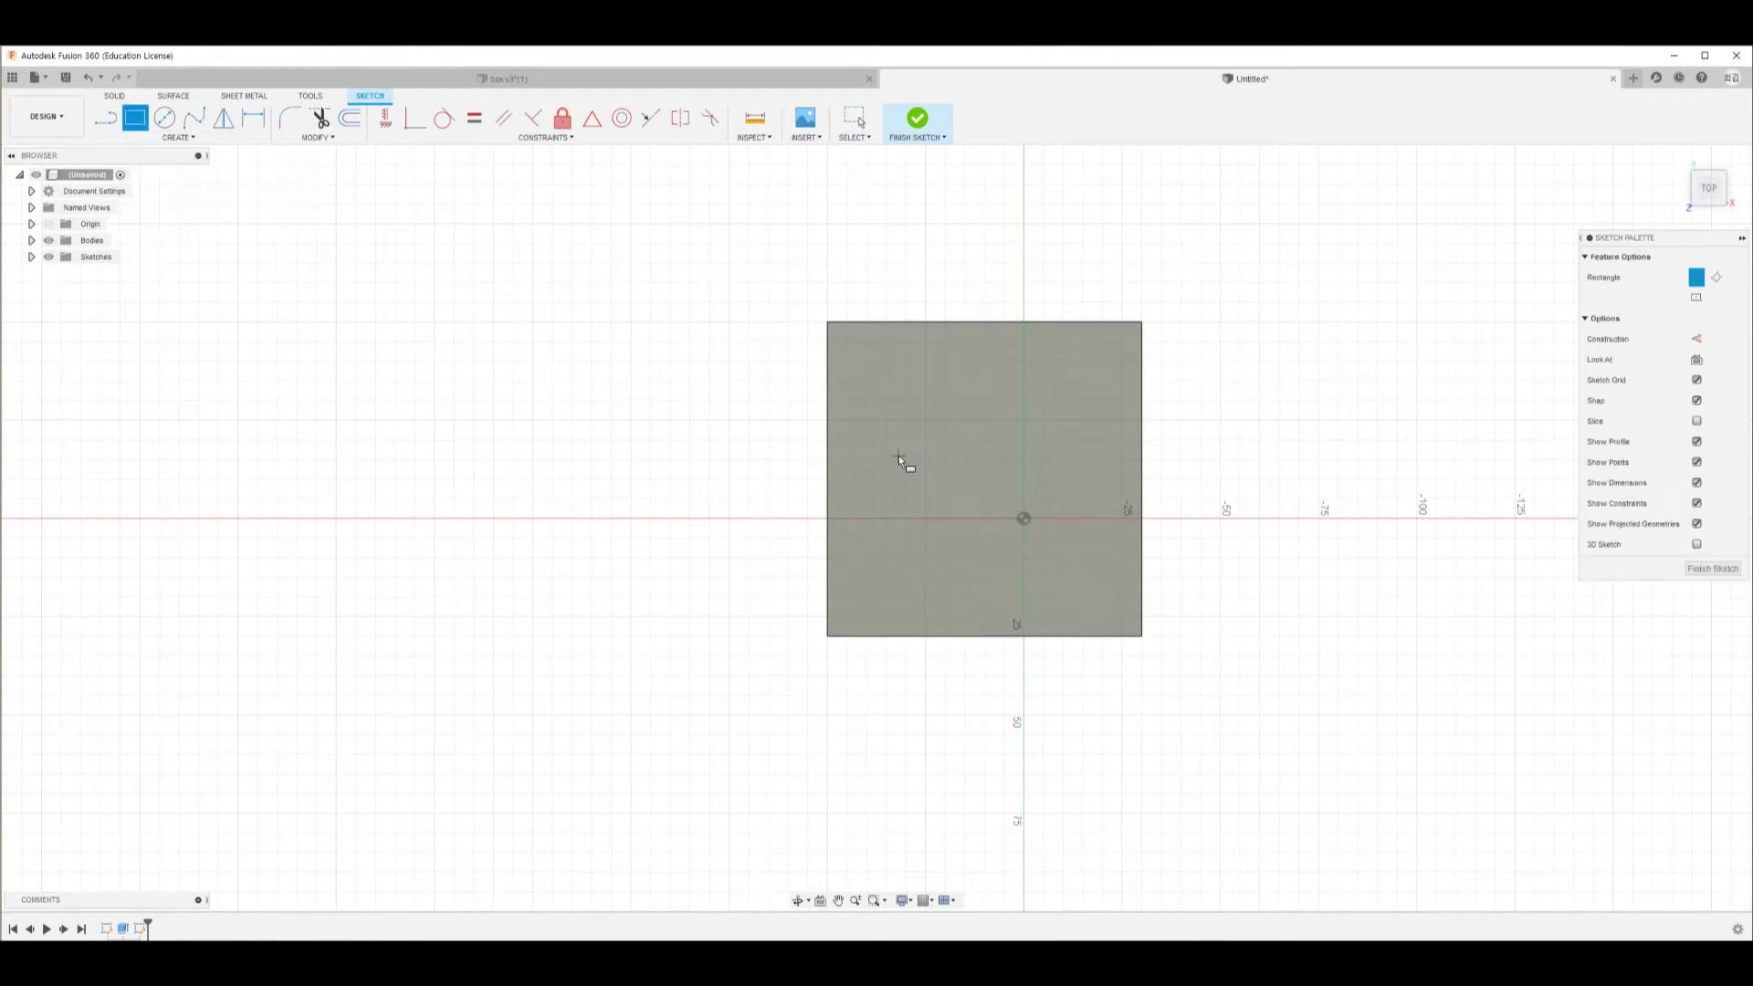
click(827, 323)
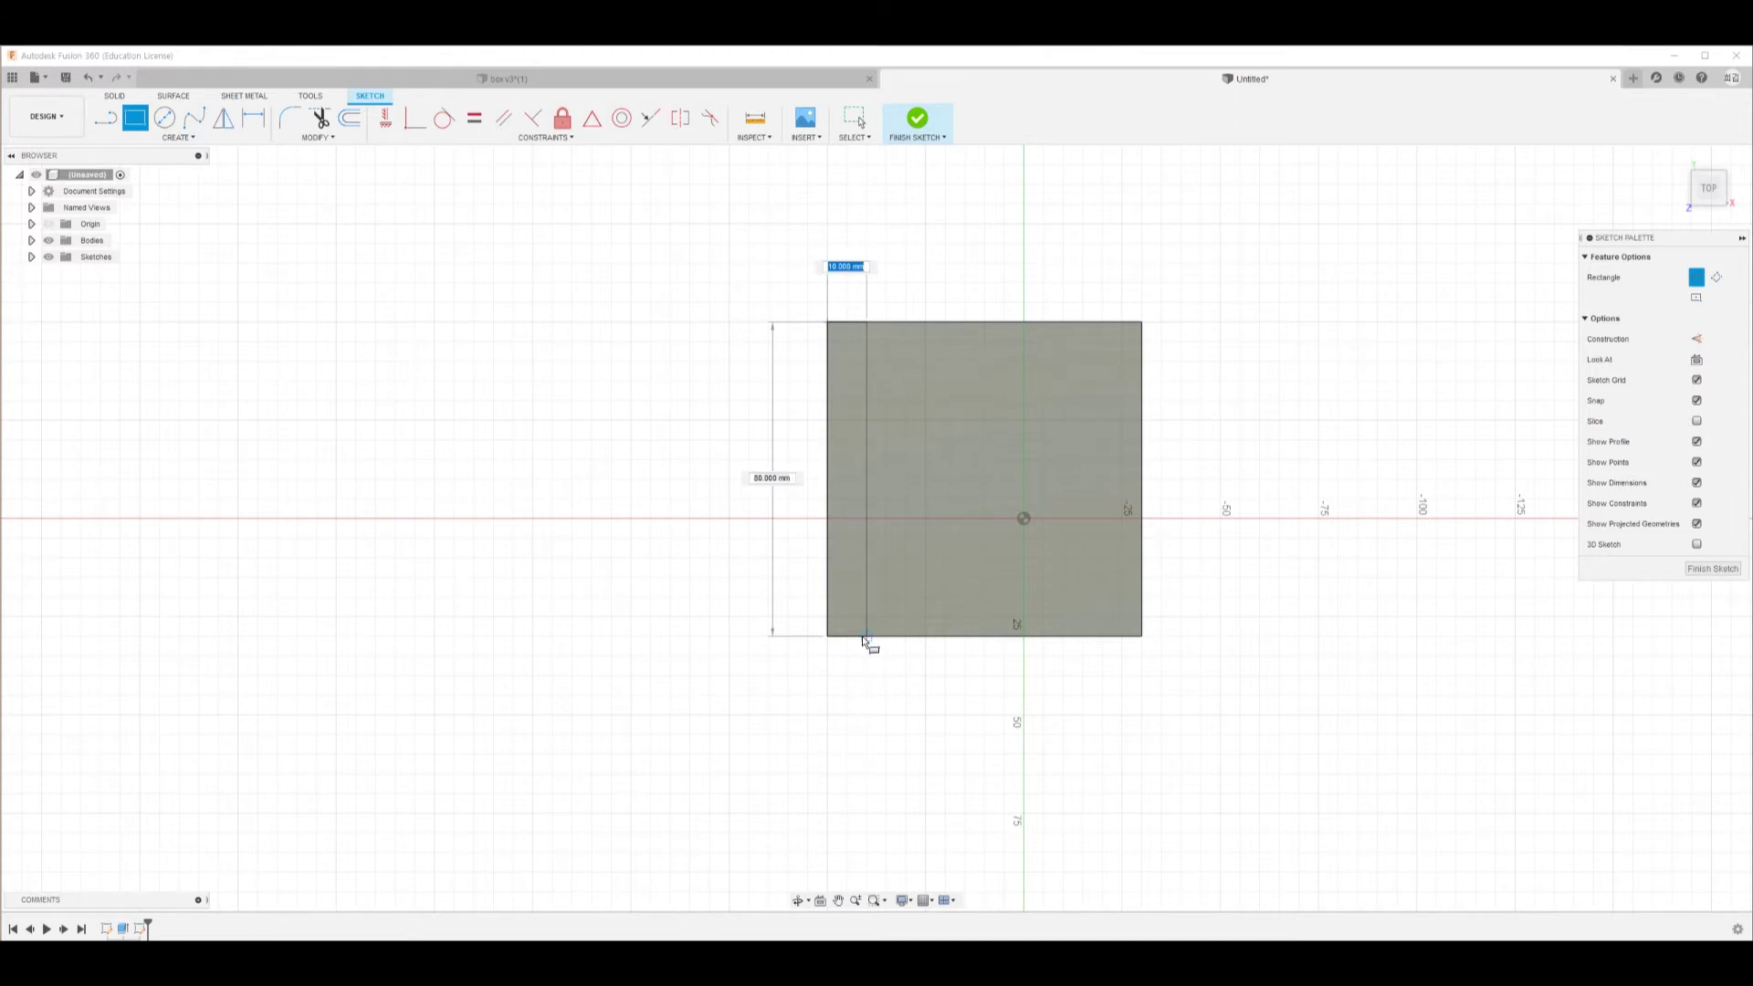
key(Tab)
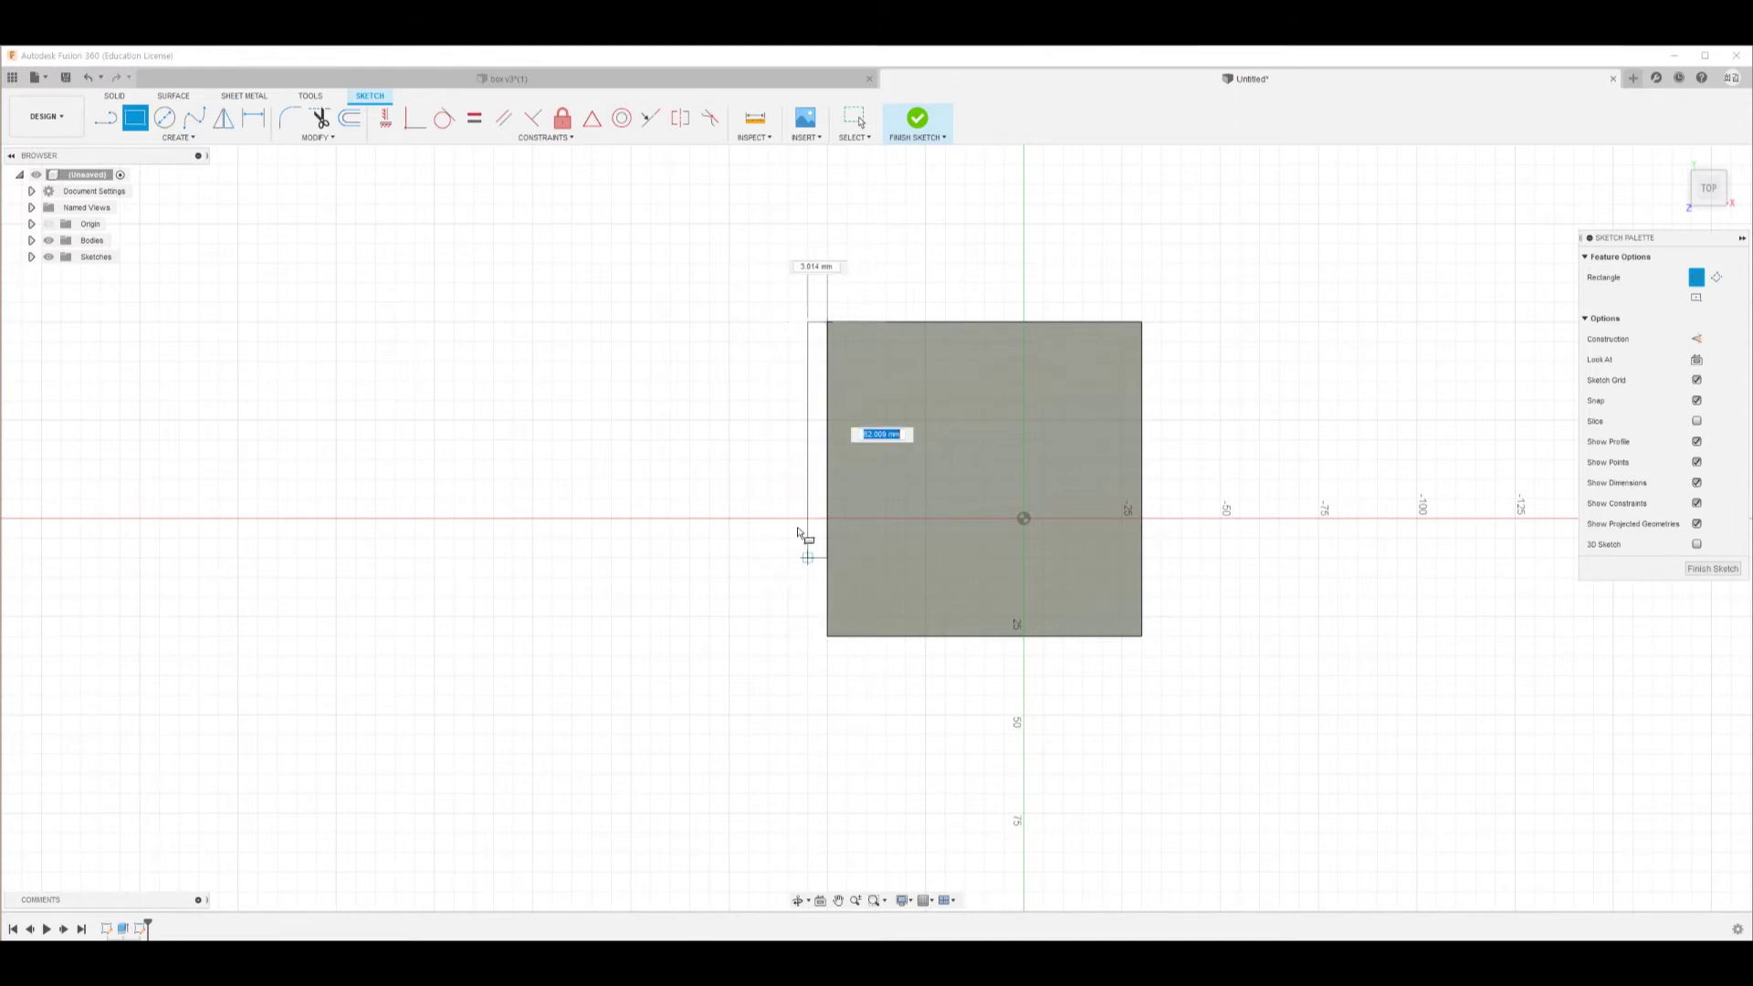
click(866, 637)
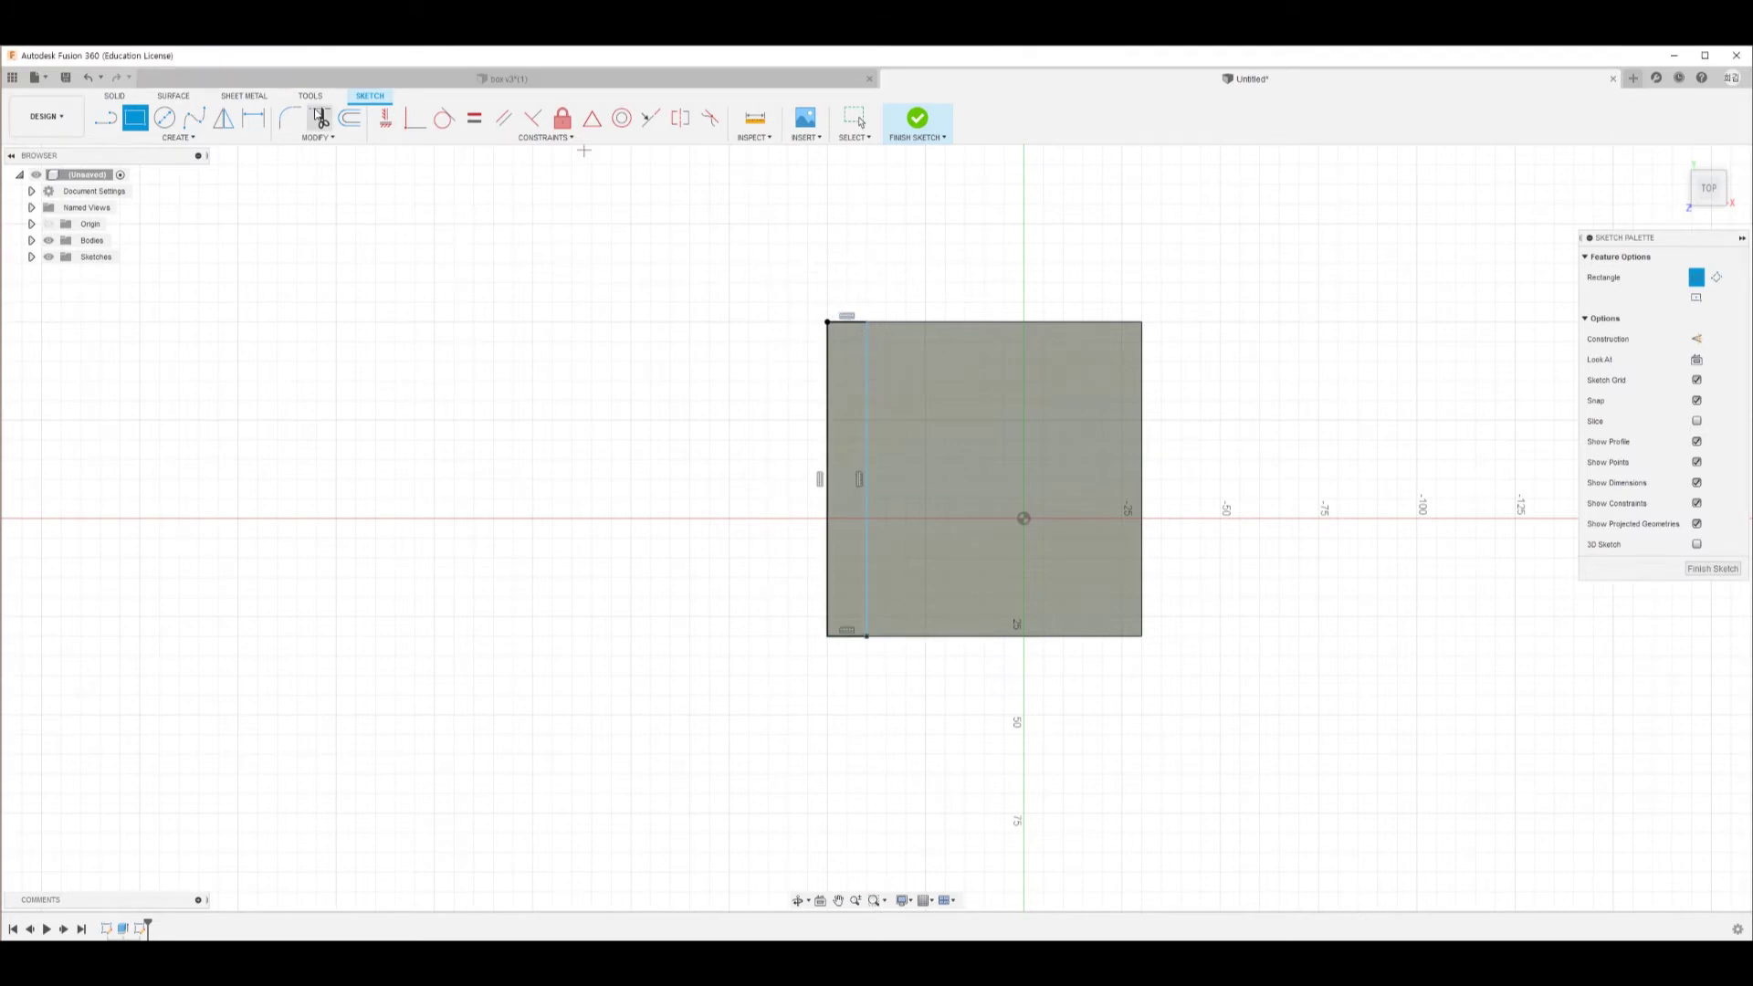
Dimension the width of the rectangle along the left edge and set it to 8 mm
click(253, 119)
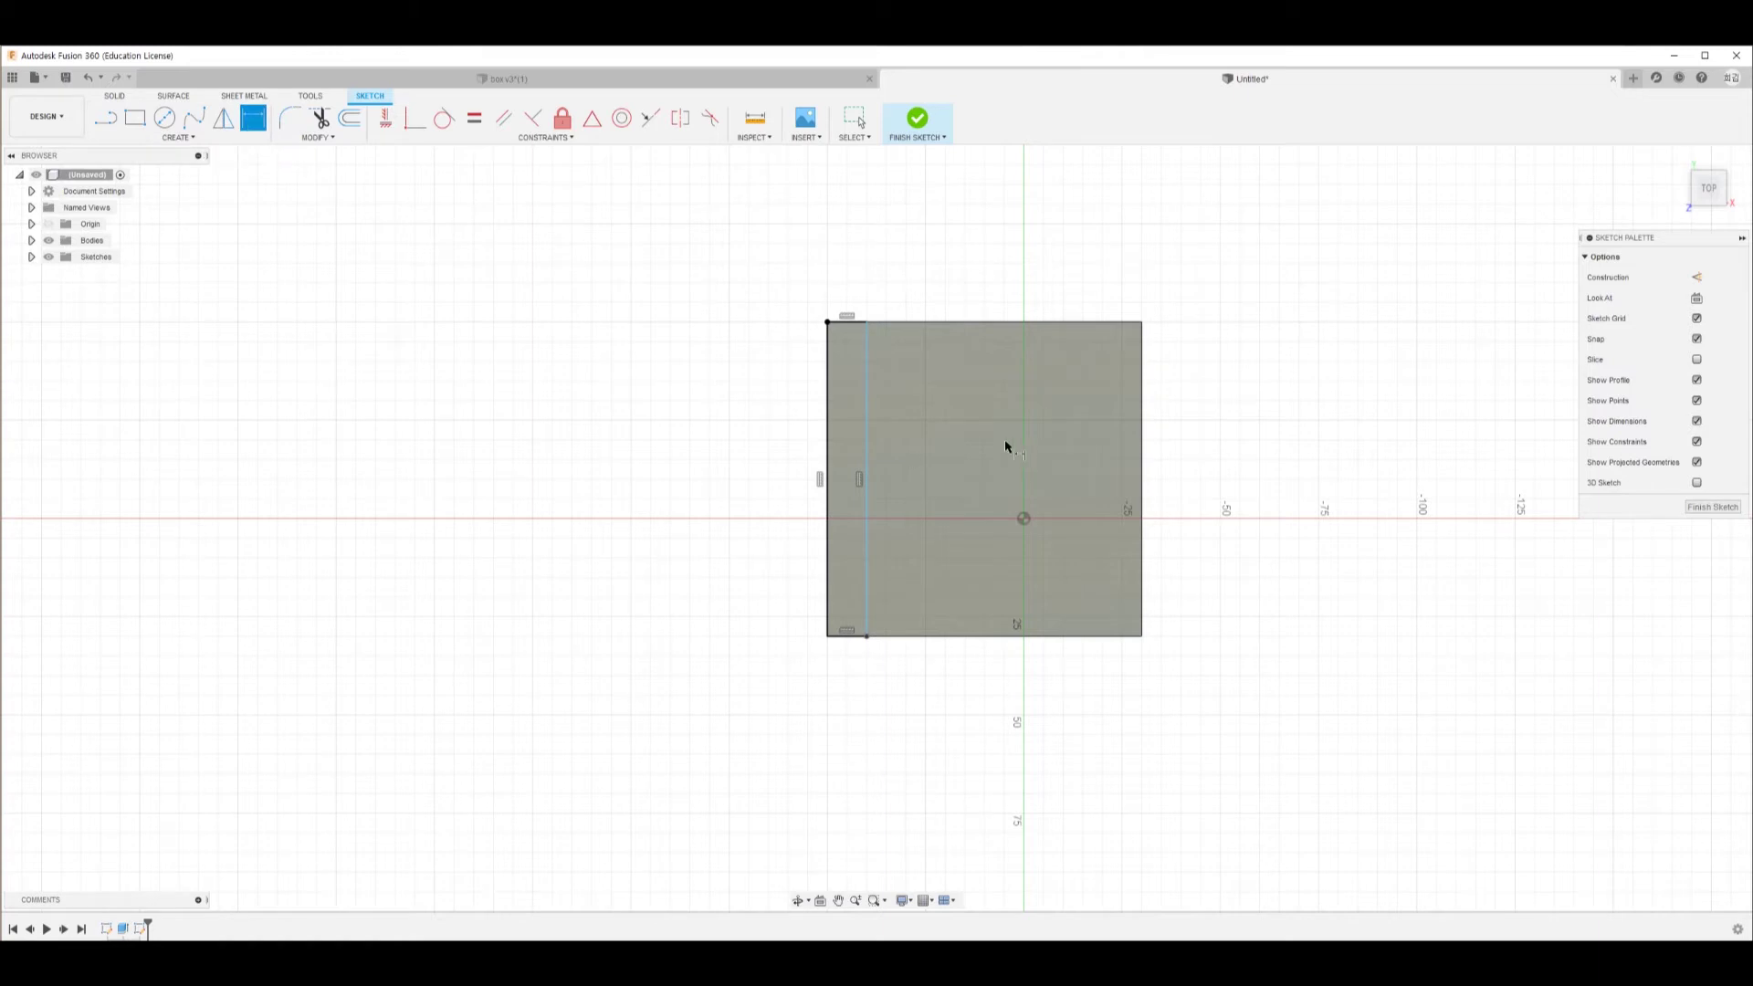
click(828, 323)
click(866, 321)
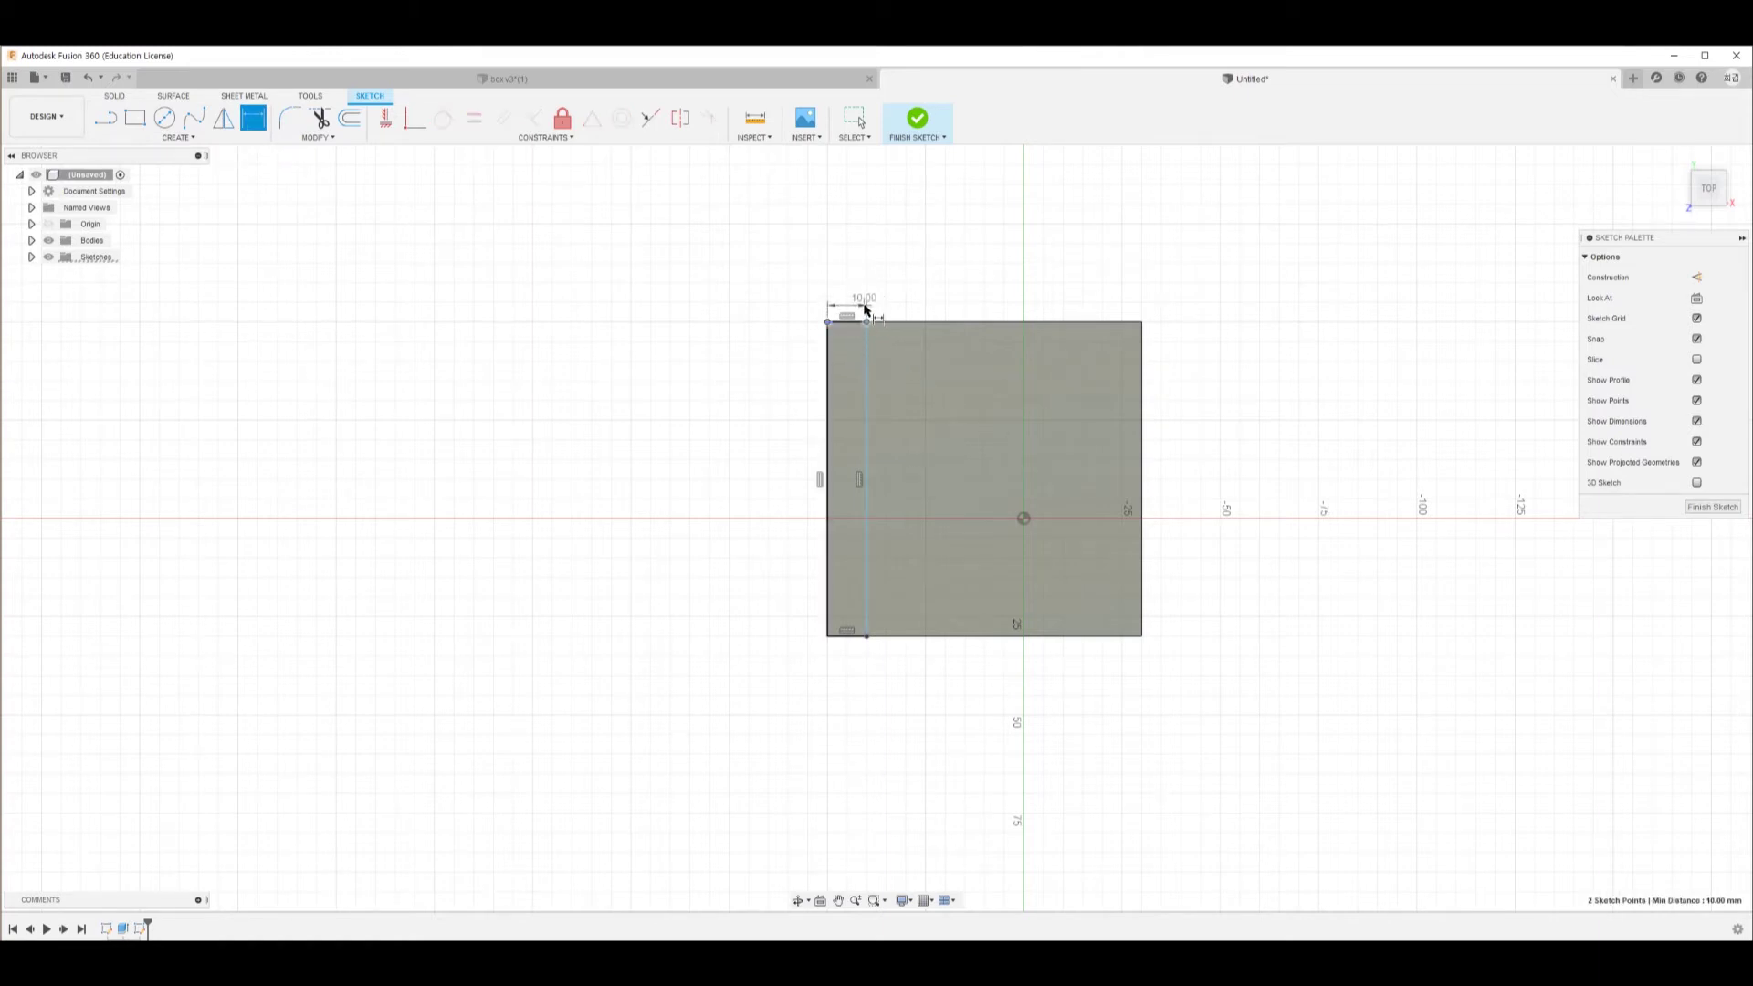
click(862, 268)
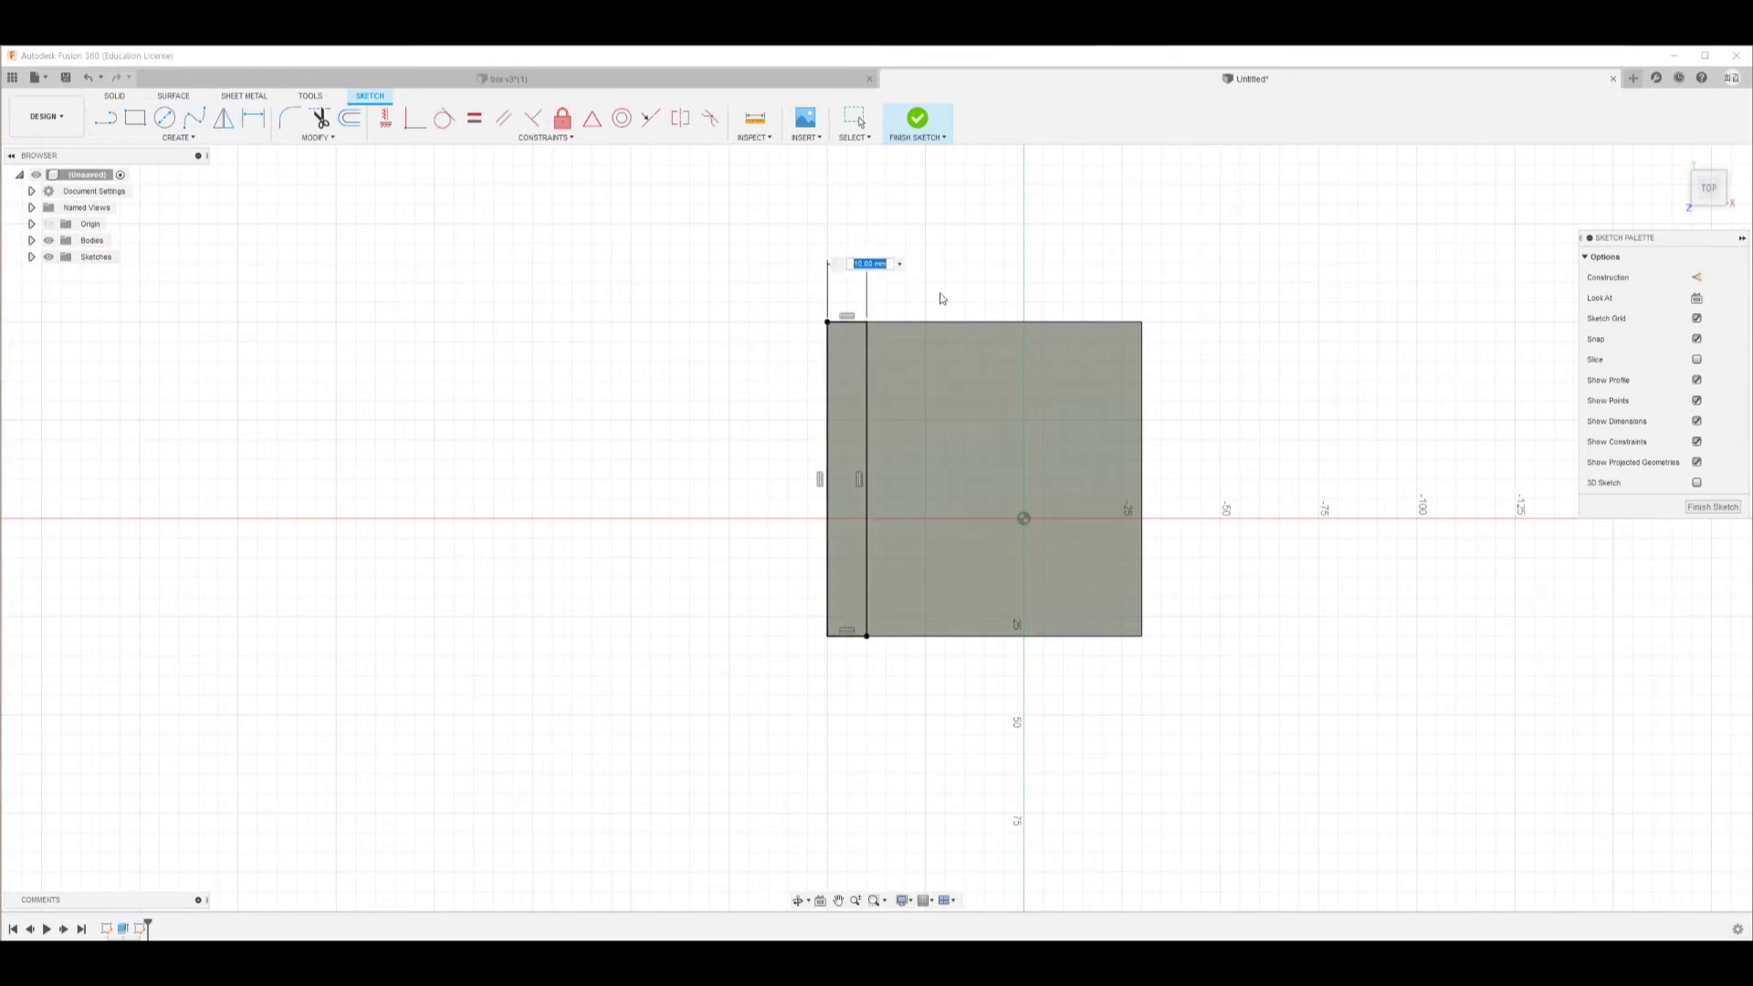
text(8)
key(Return)
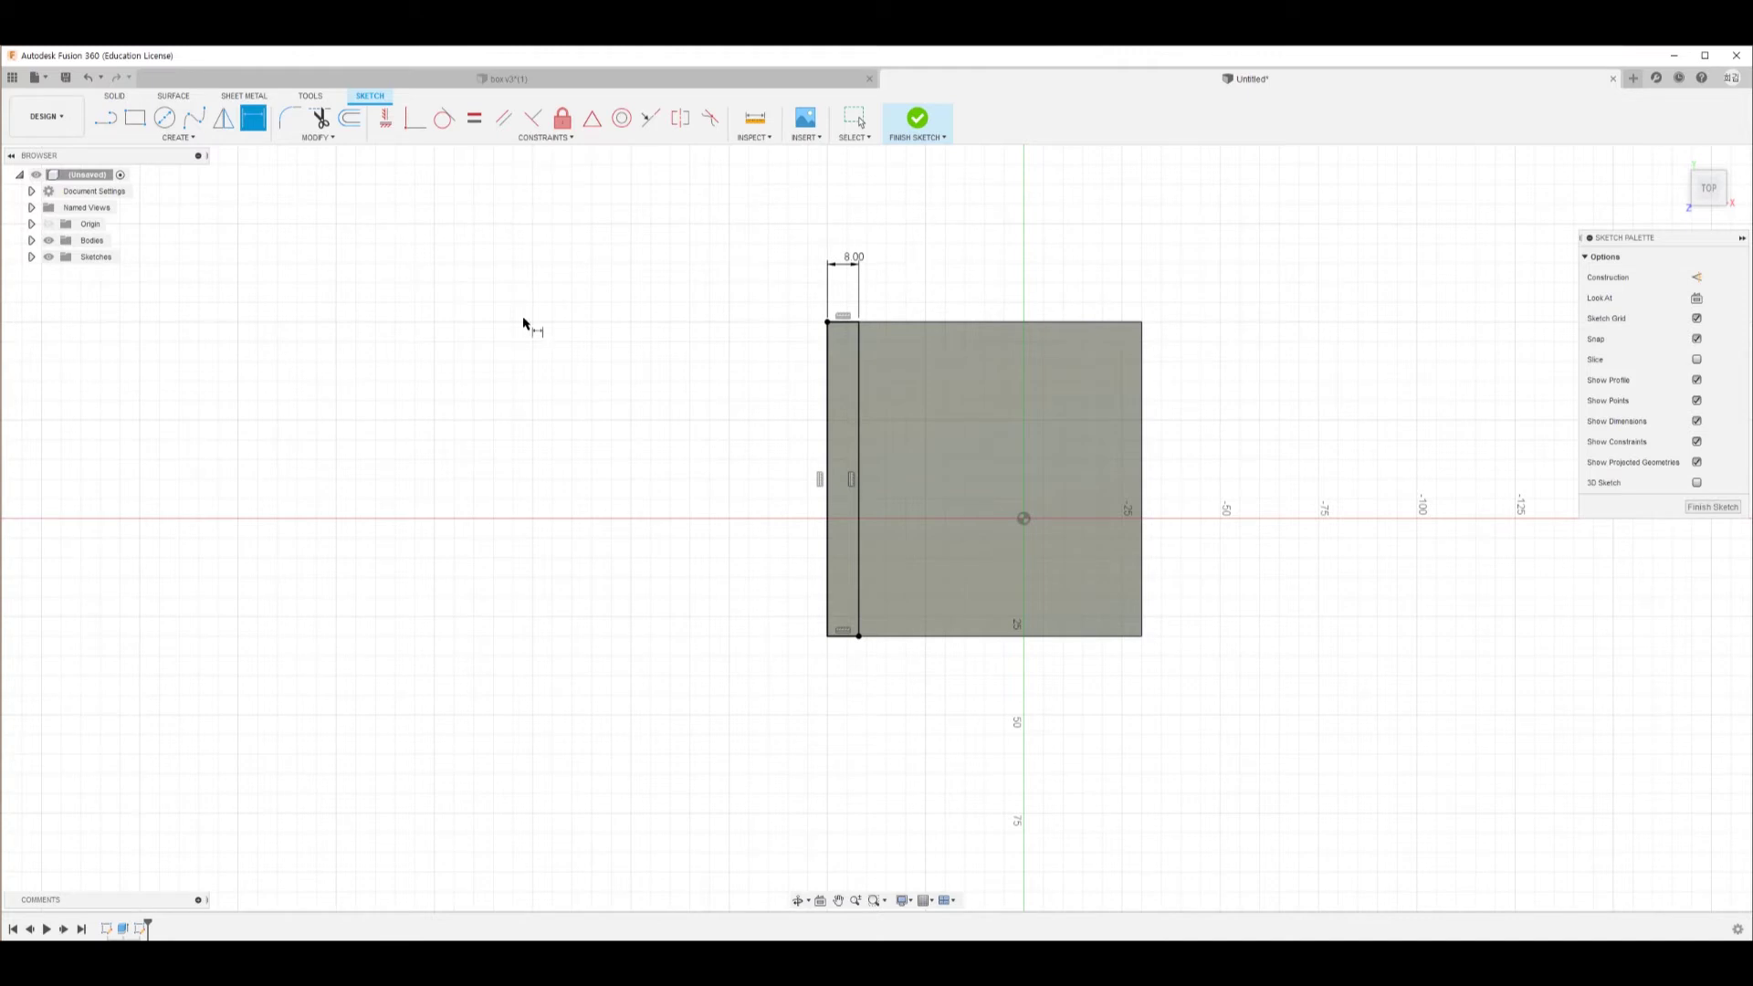
Sketch a second rectangle 8 mm wide along the full length of the plate's right edge
click(135, 117)
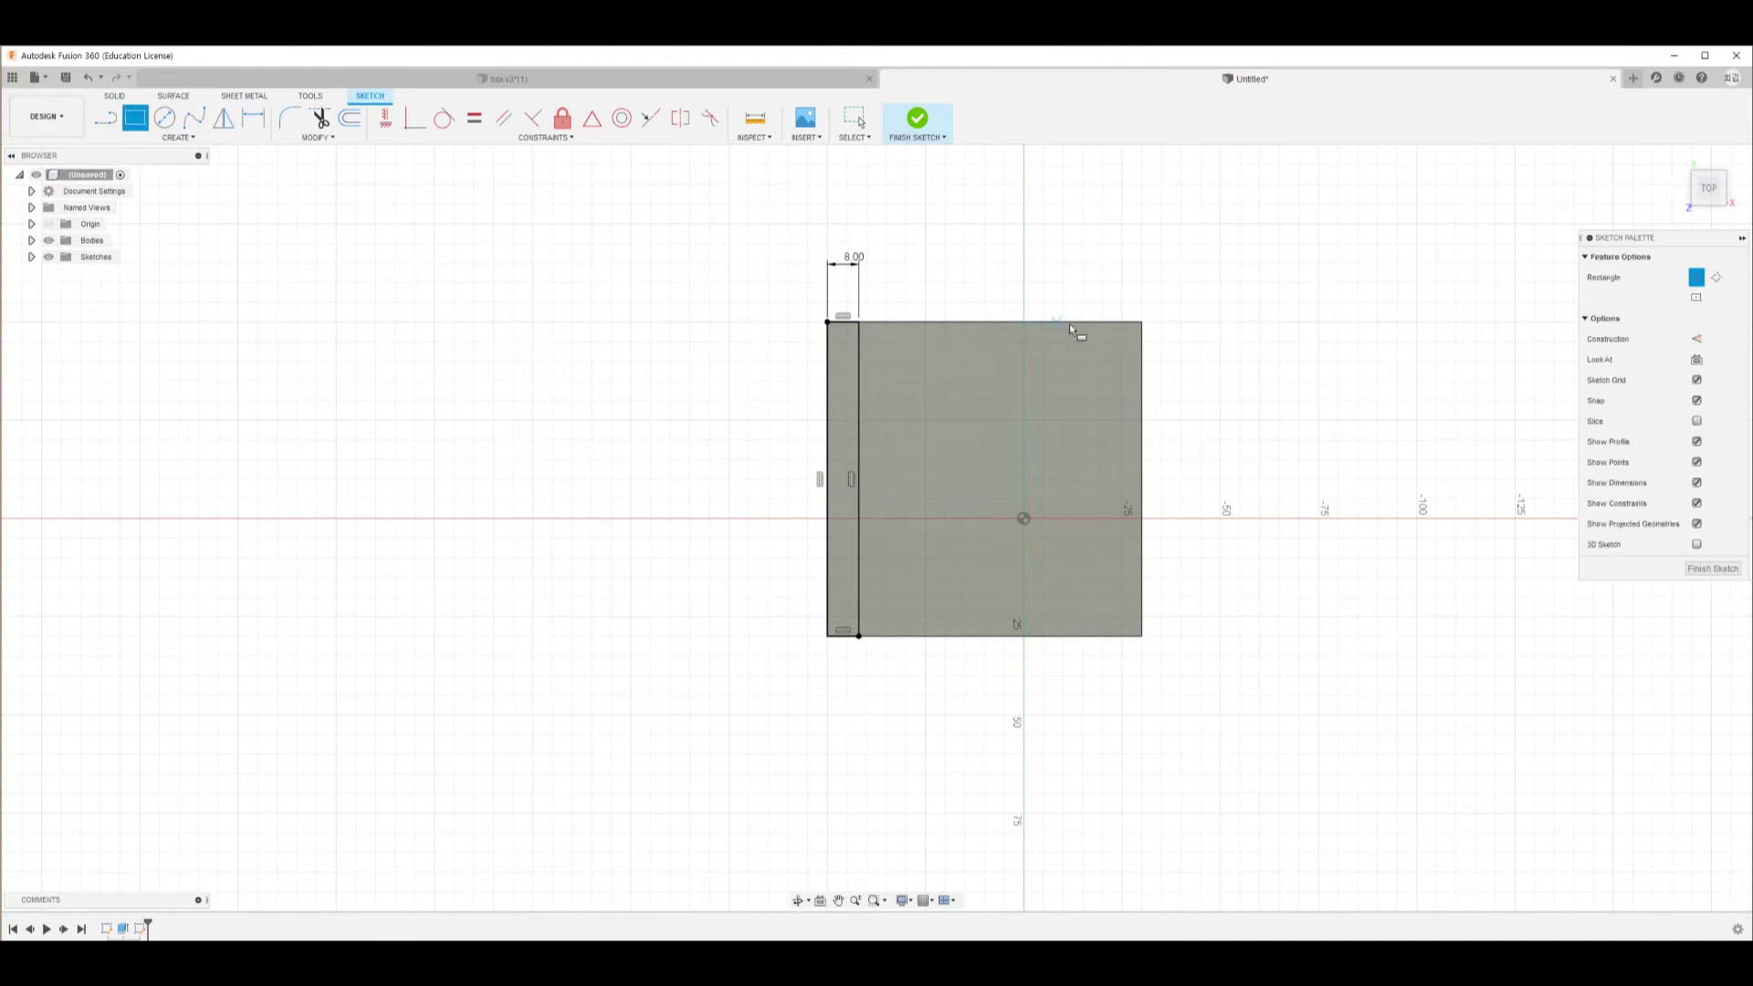
click(1142, 322)
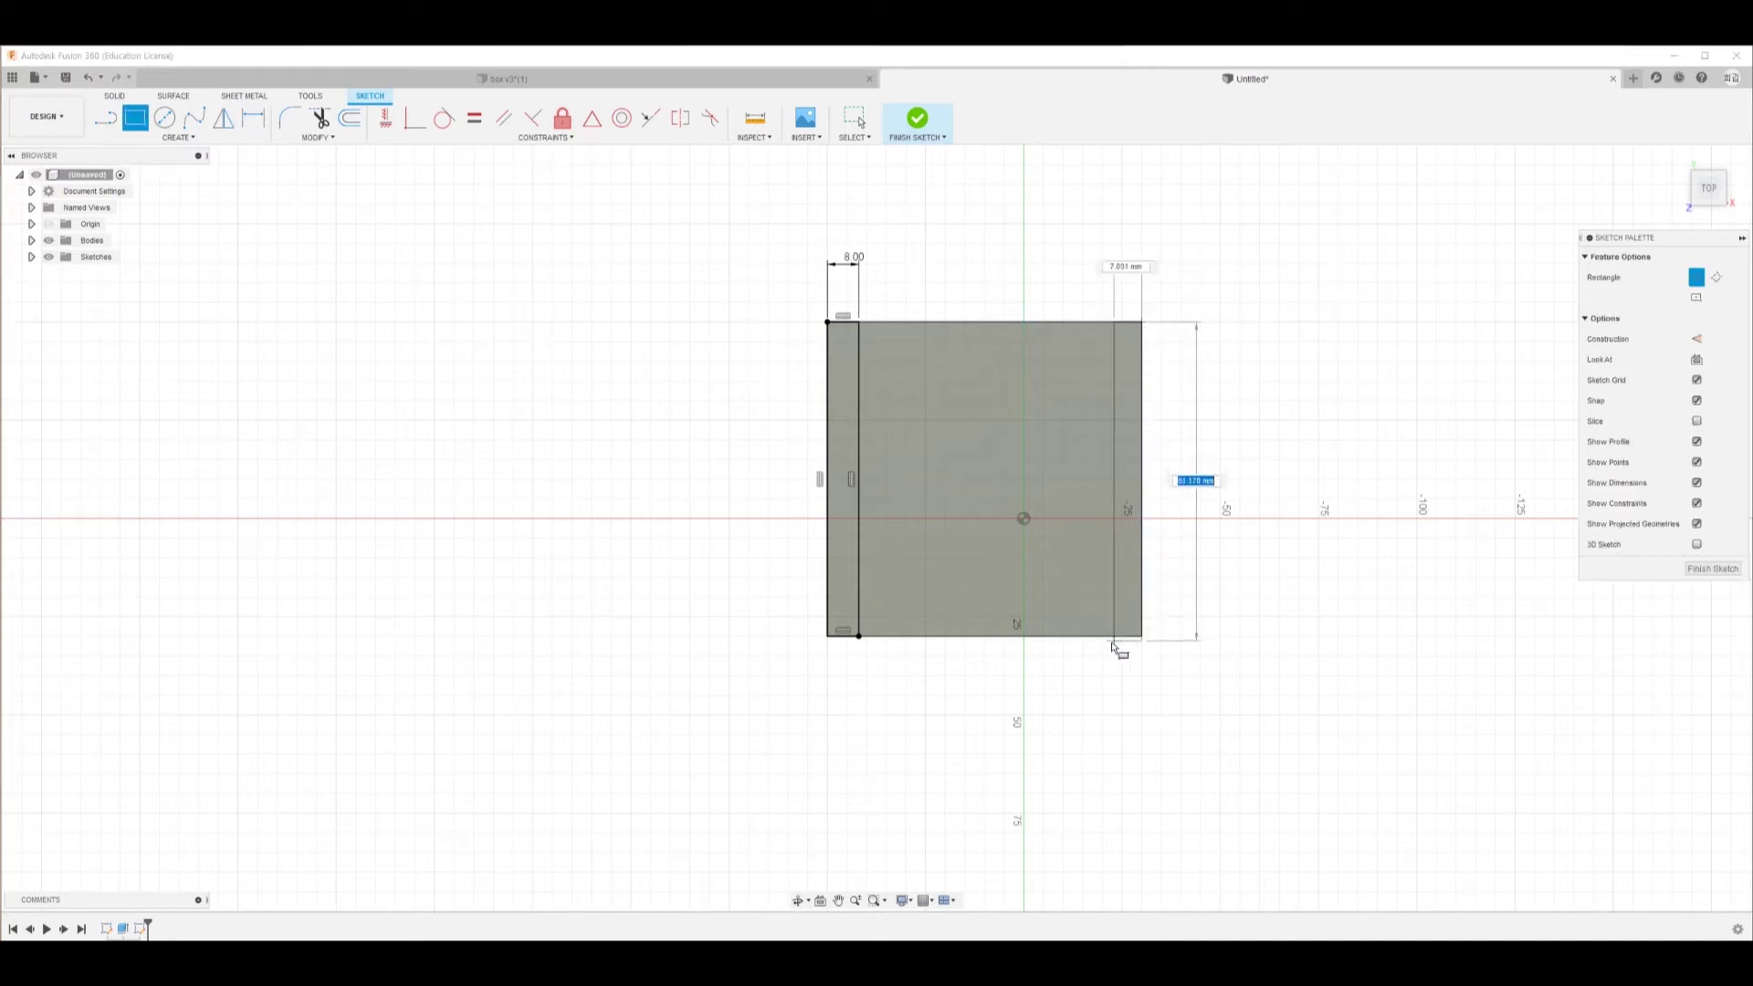
key(Tab)
text(8)
key(Return)
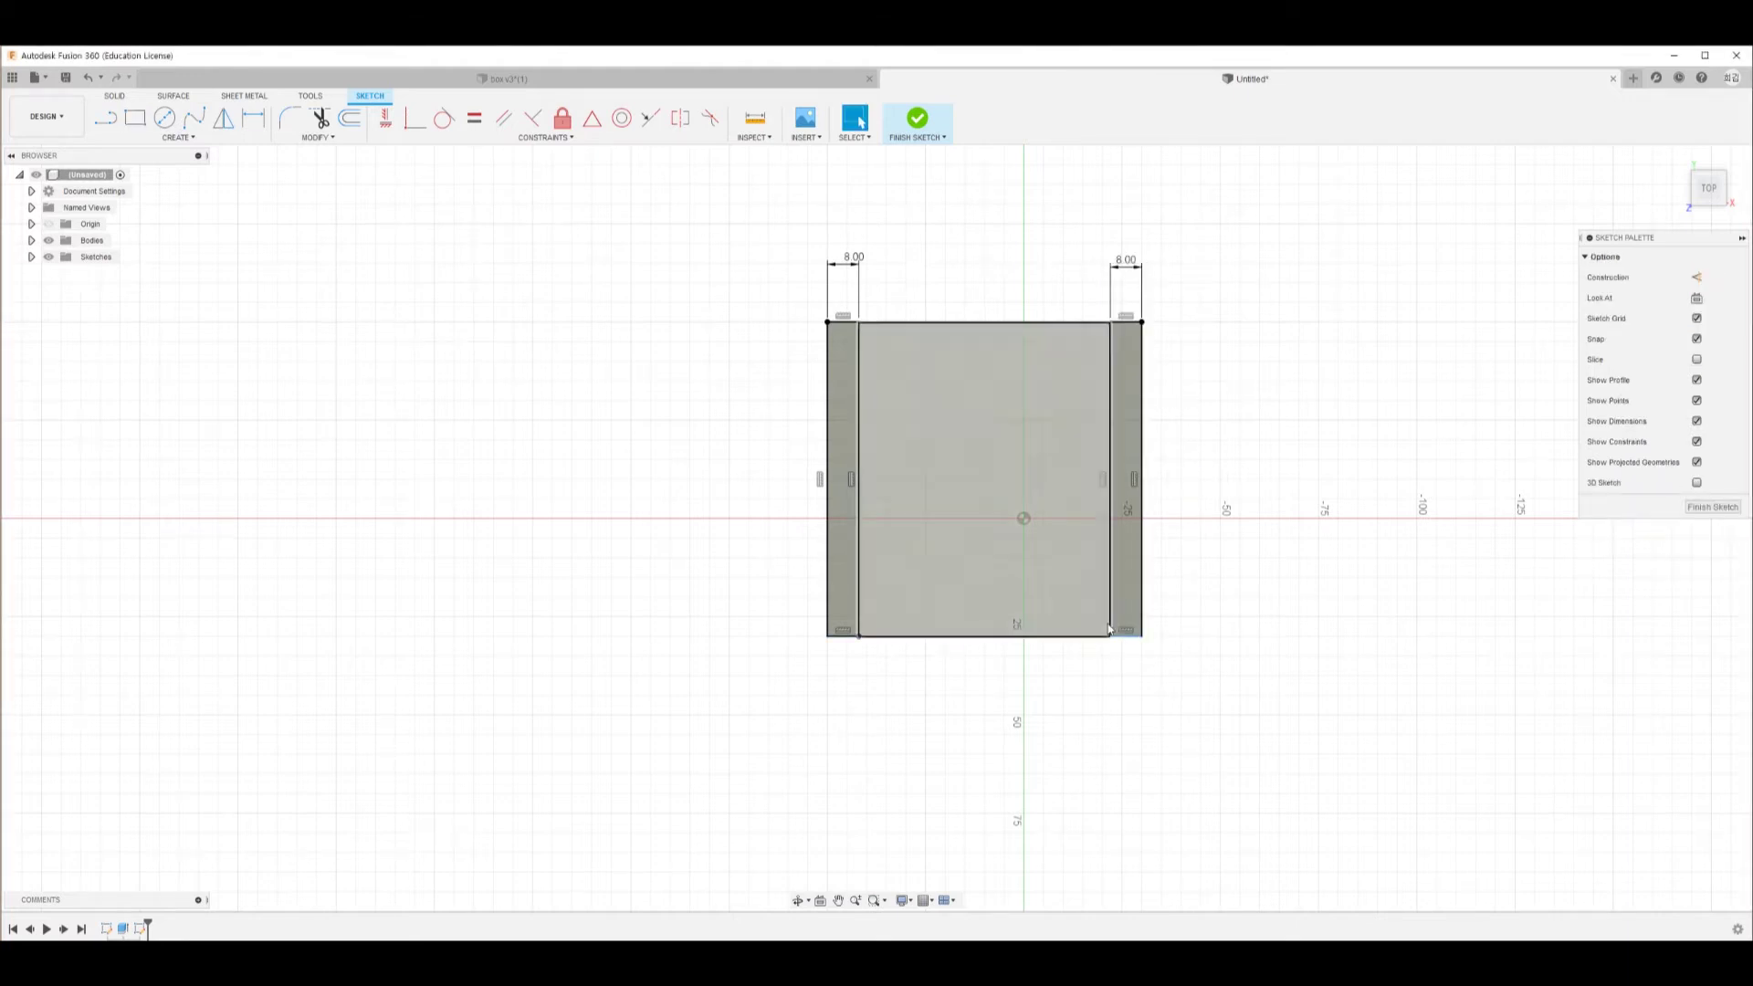
Sketch a third rectangle 8 mm deep across the plate's upper edge, spanning both side strips
key(r)
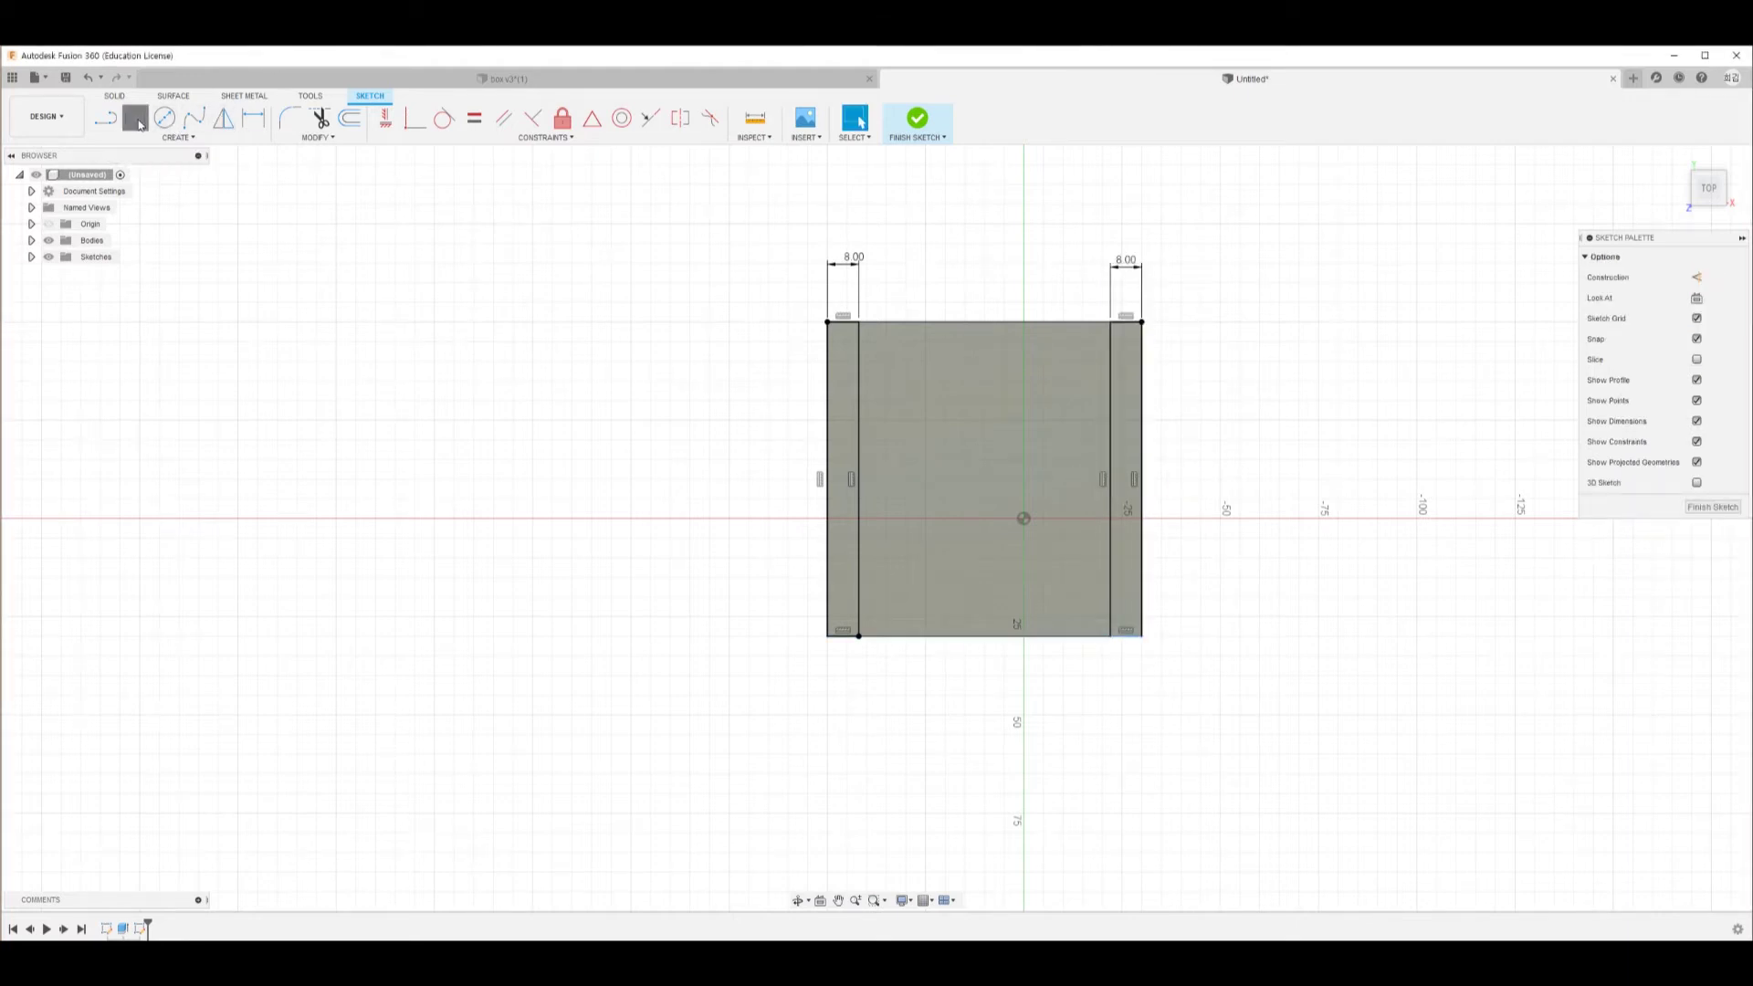
click(828, 321)
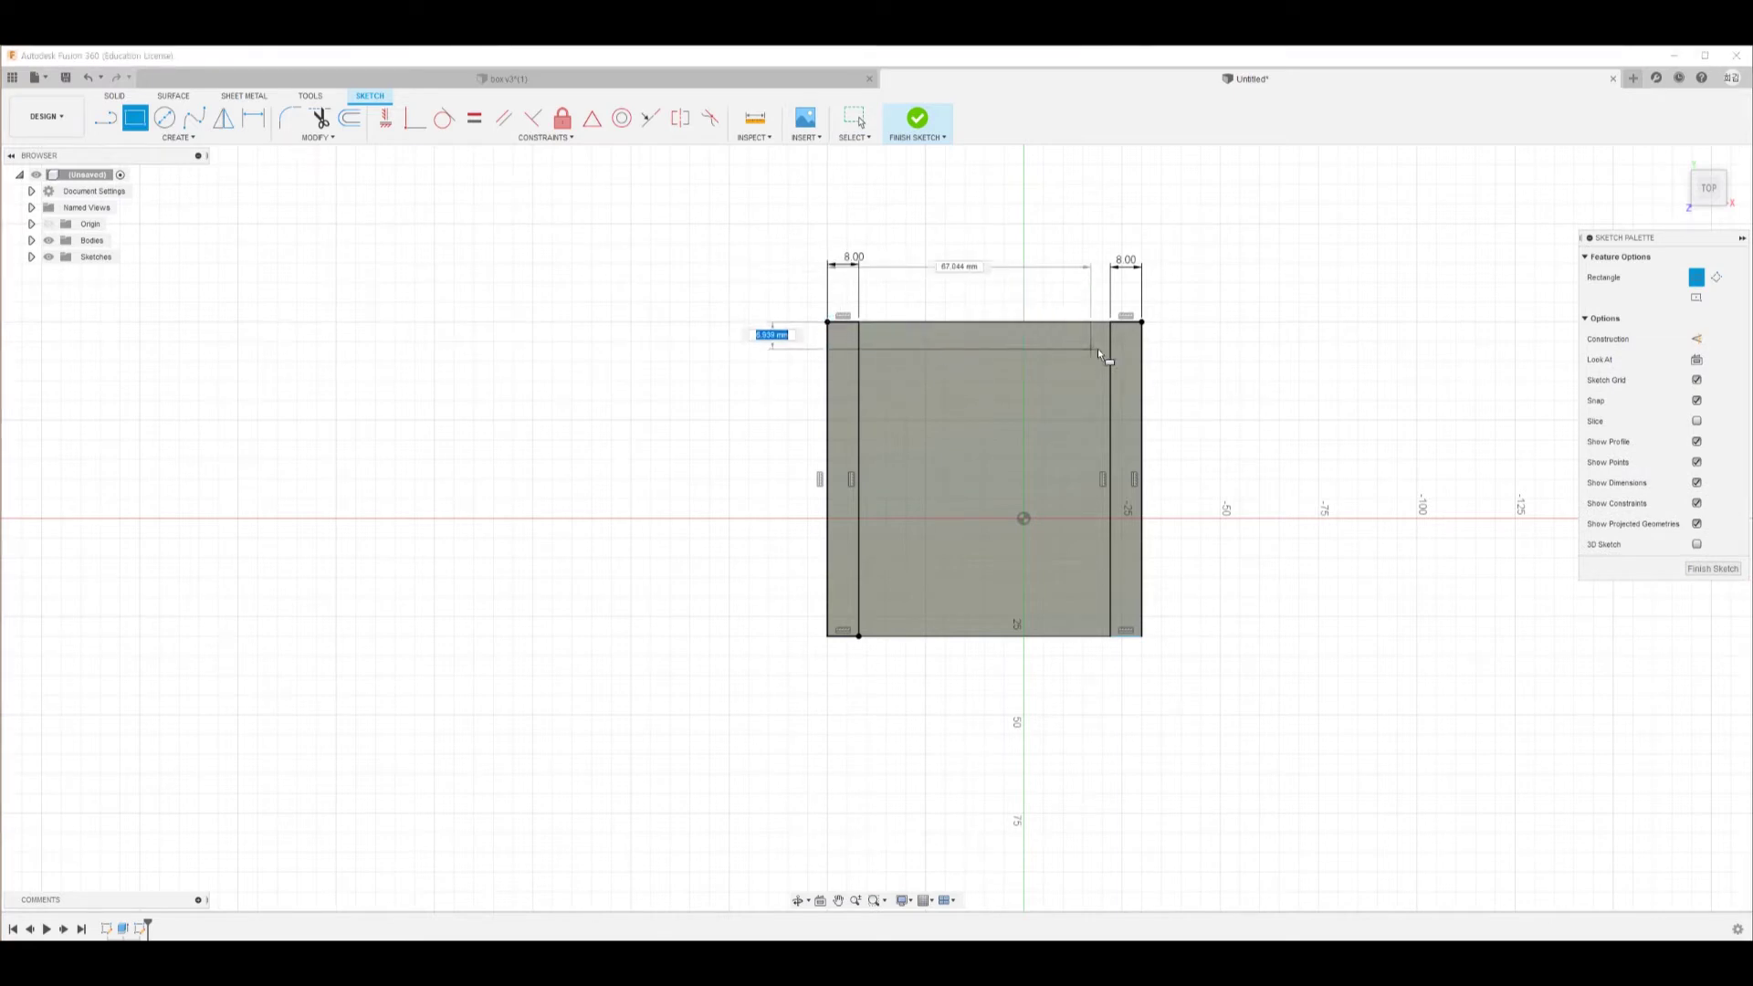
key(Tab)
key(Tab)
text(8)
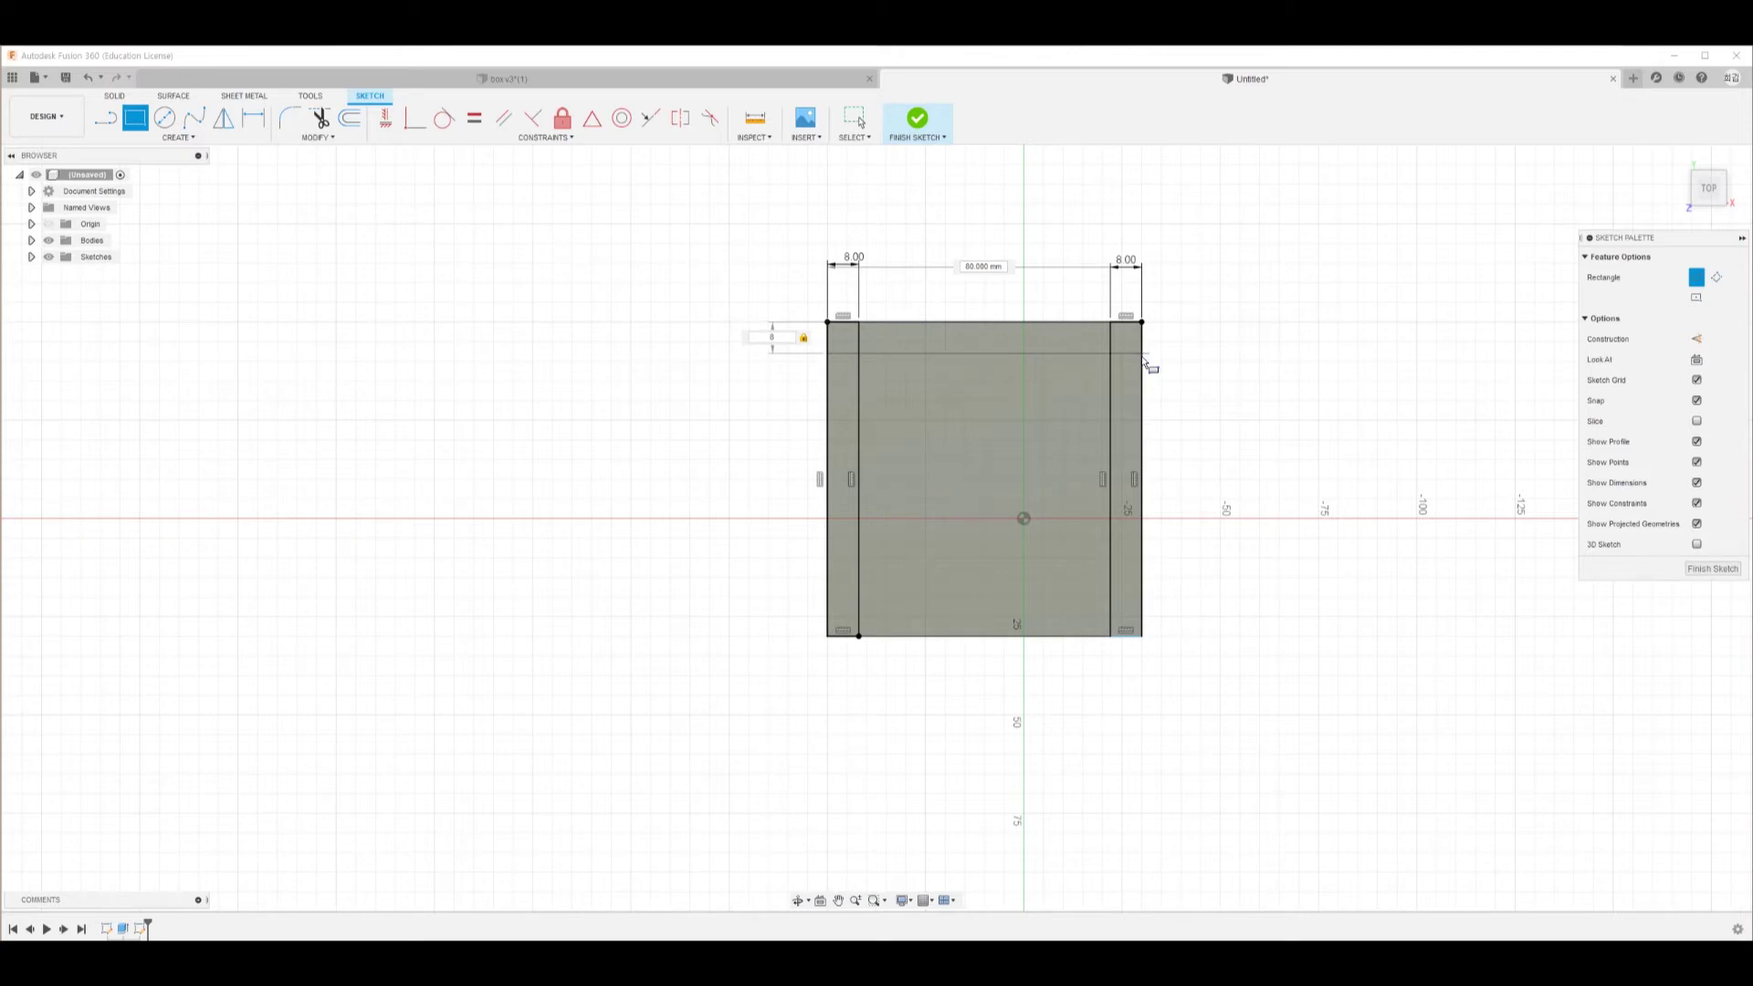
key(Return)
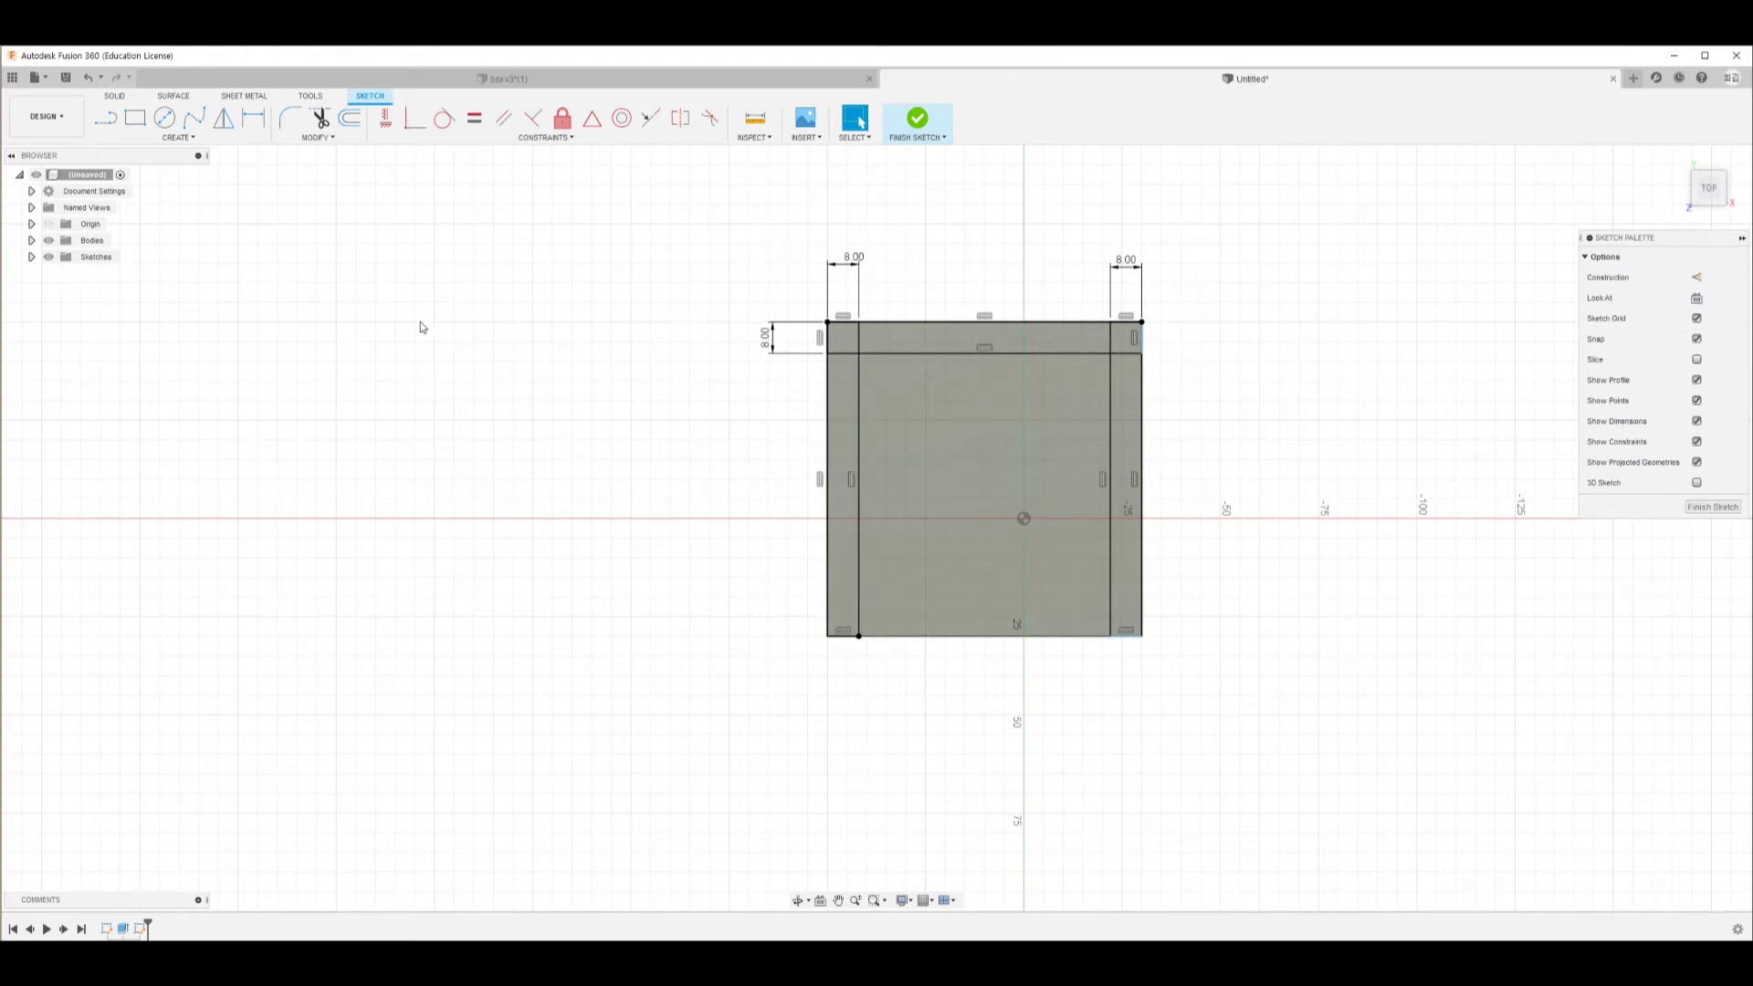
Trim the overlapping line segments at the two upper corners so the three strips form one U-shaped wall profile
click(340, 139)
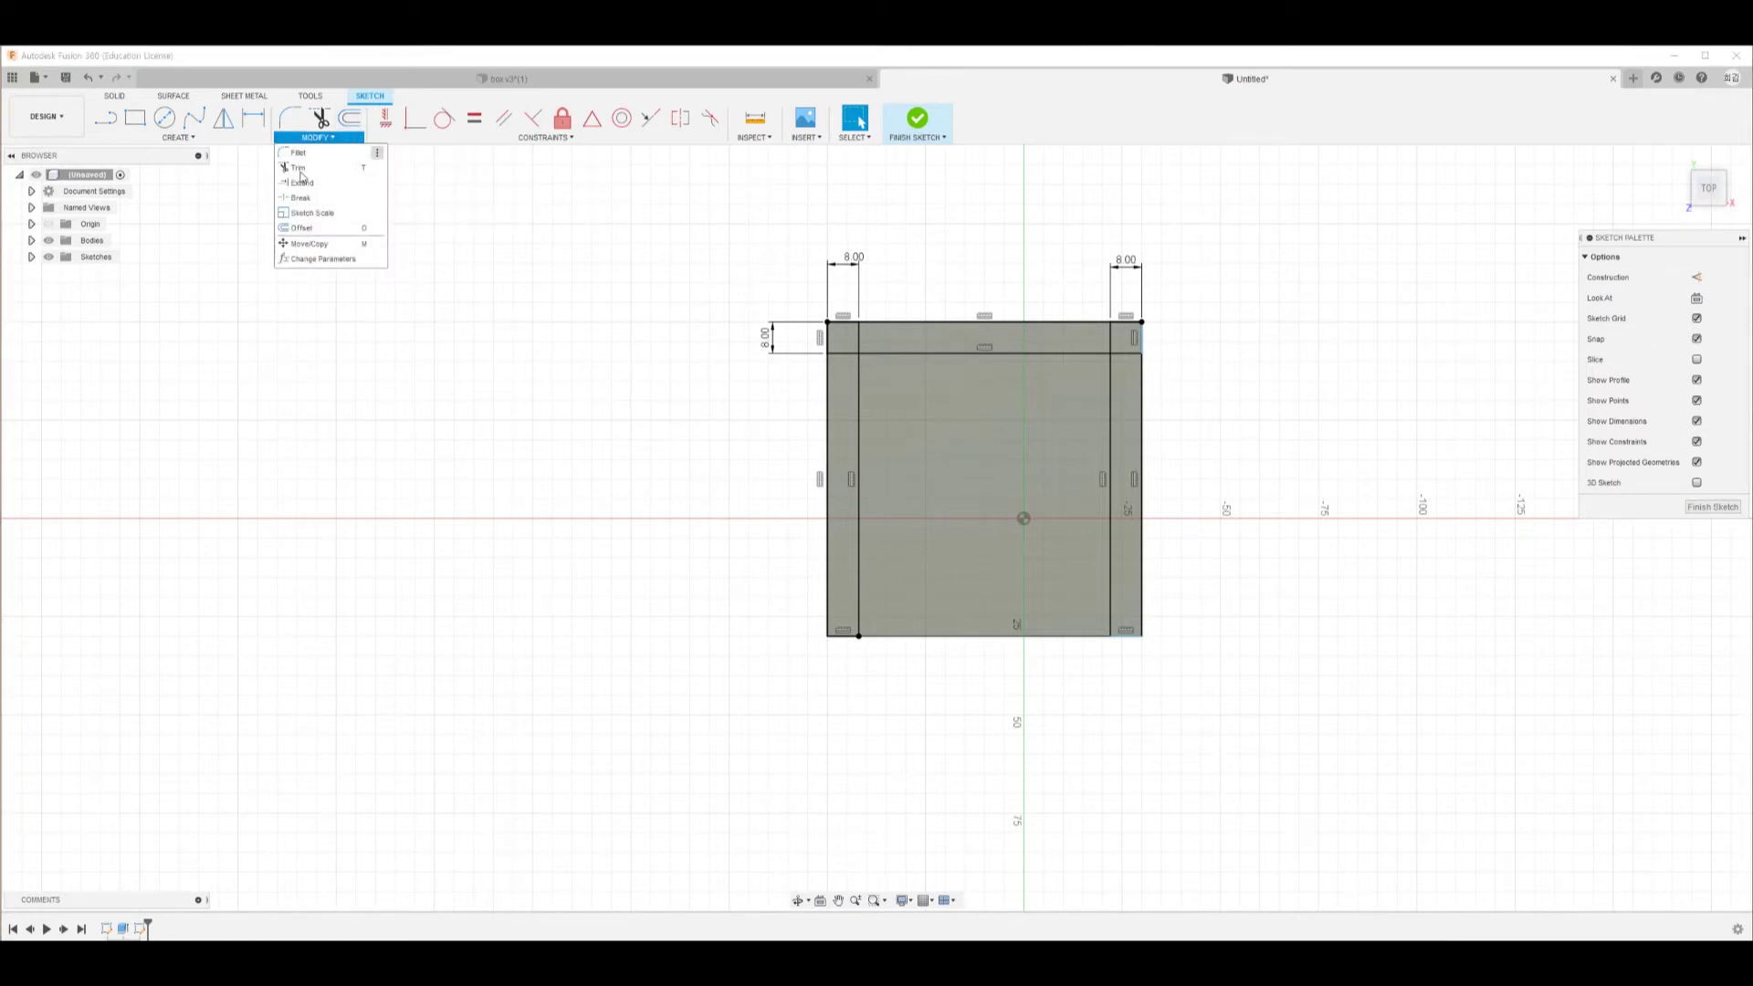
click(323, 119)
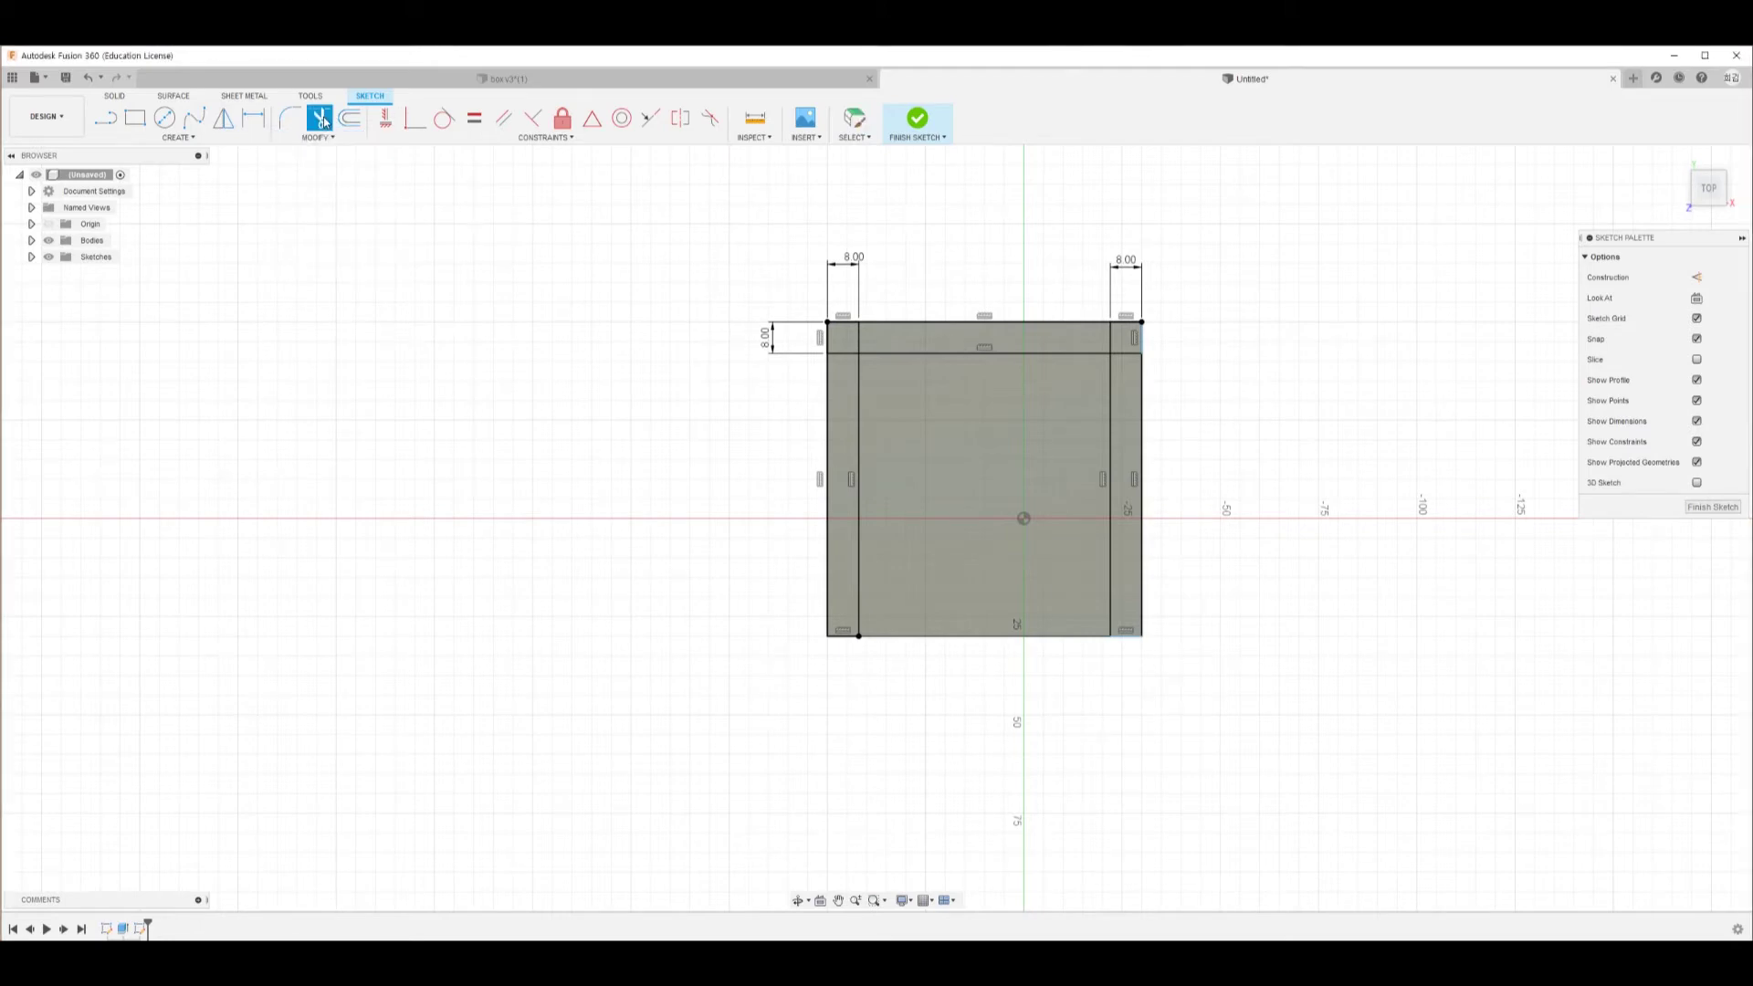
click(861, 340)
click(844, 358)
click(1109, 336)
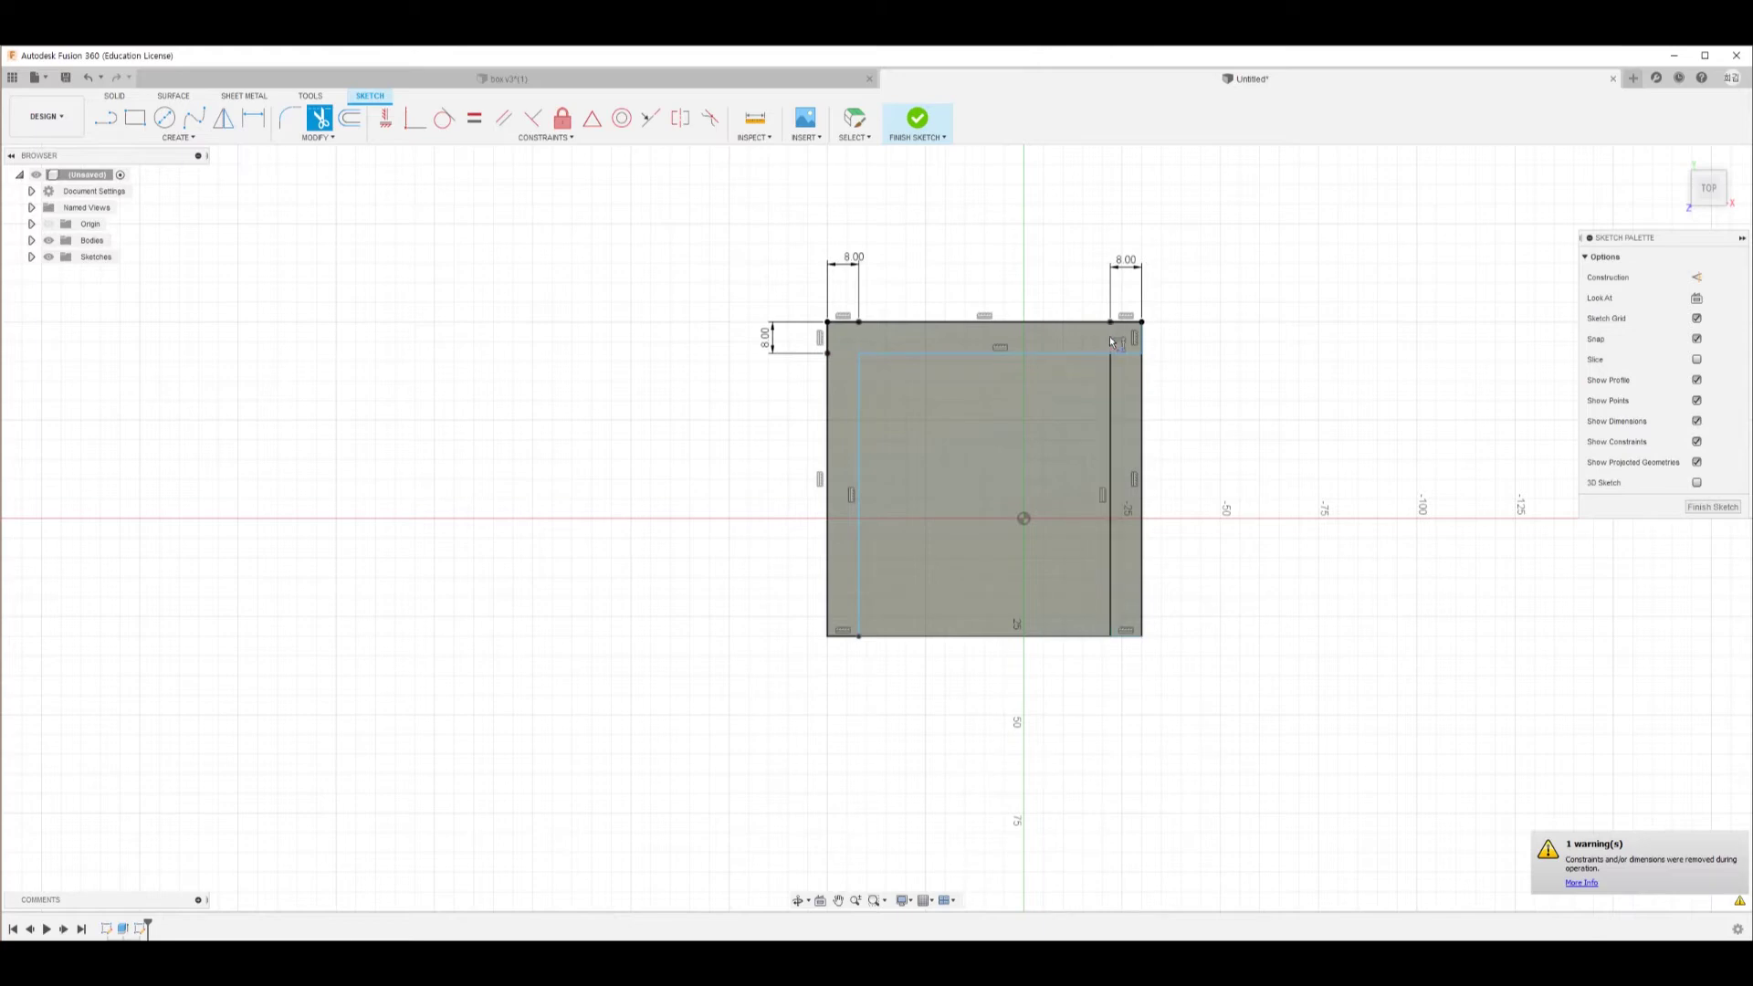
click(1123, 356)
key(Escape)
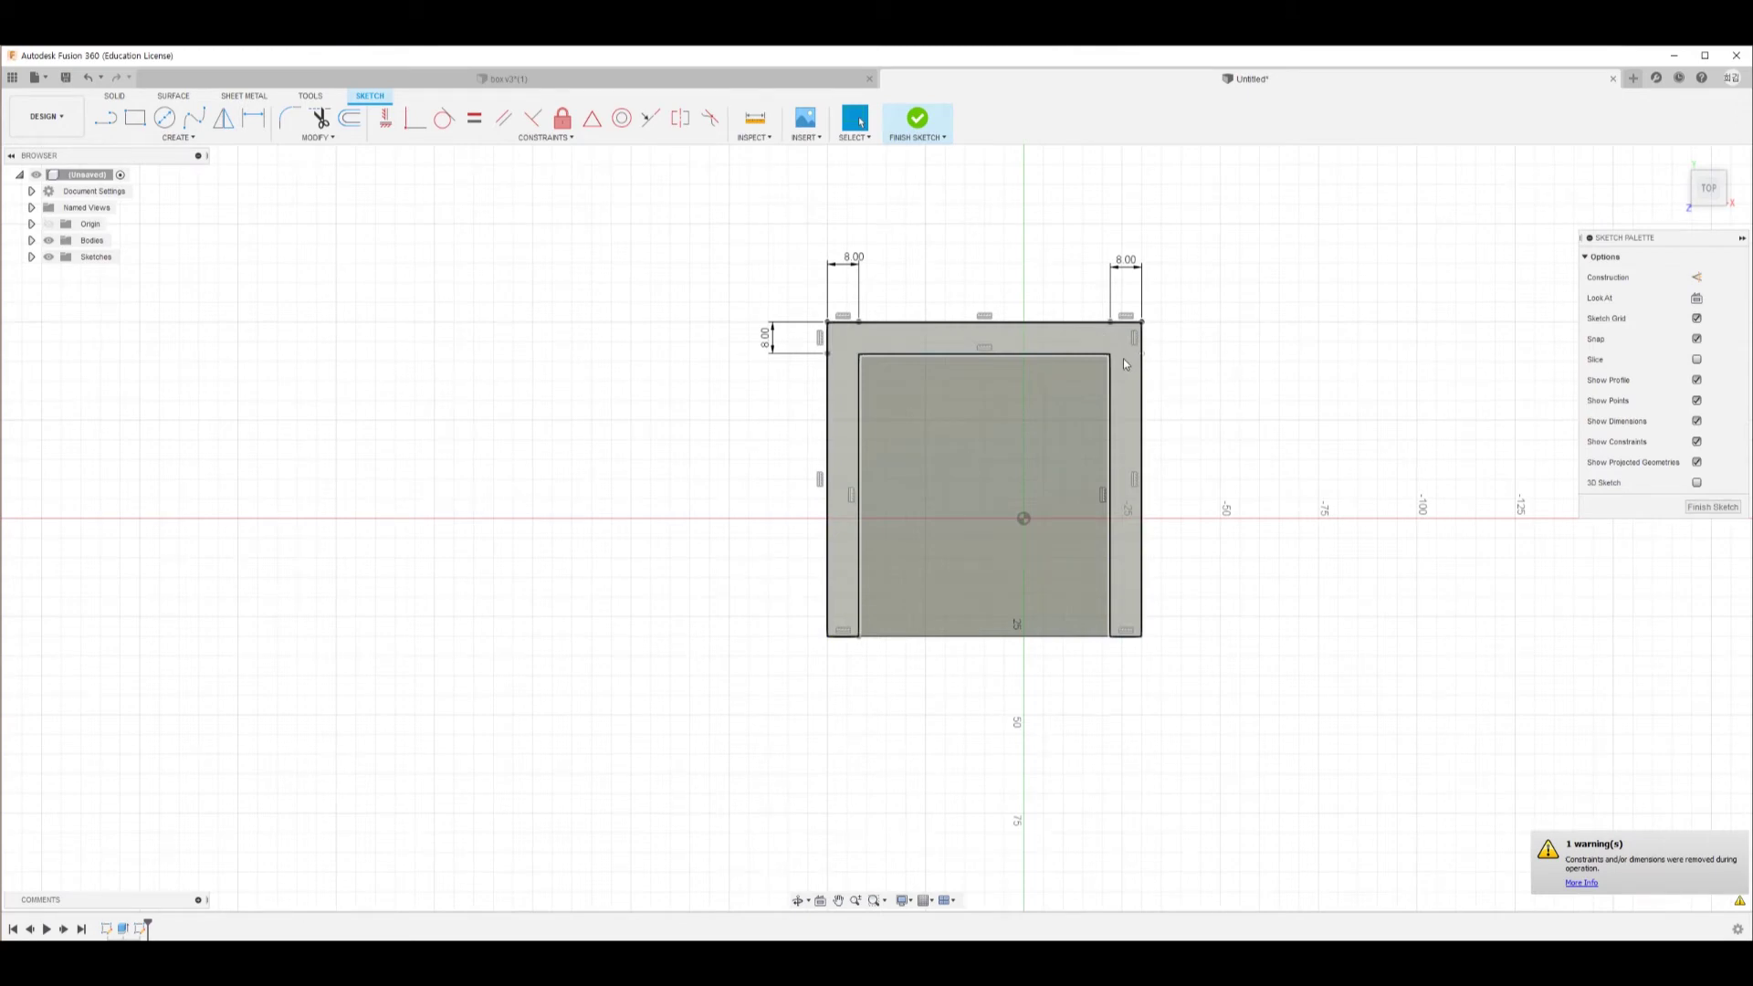
Return to the box v3 design, measure the height from the side wall's rim edge to the front face's lower edge above the bevel, and restart the selection
click(678, 79)
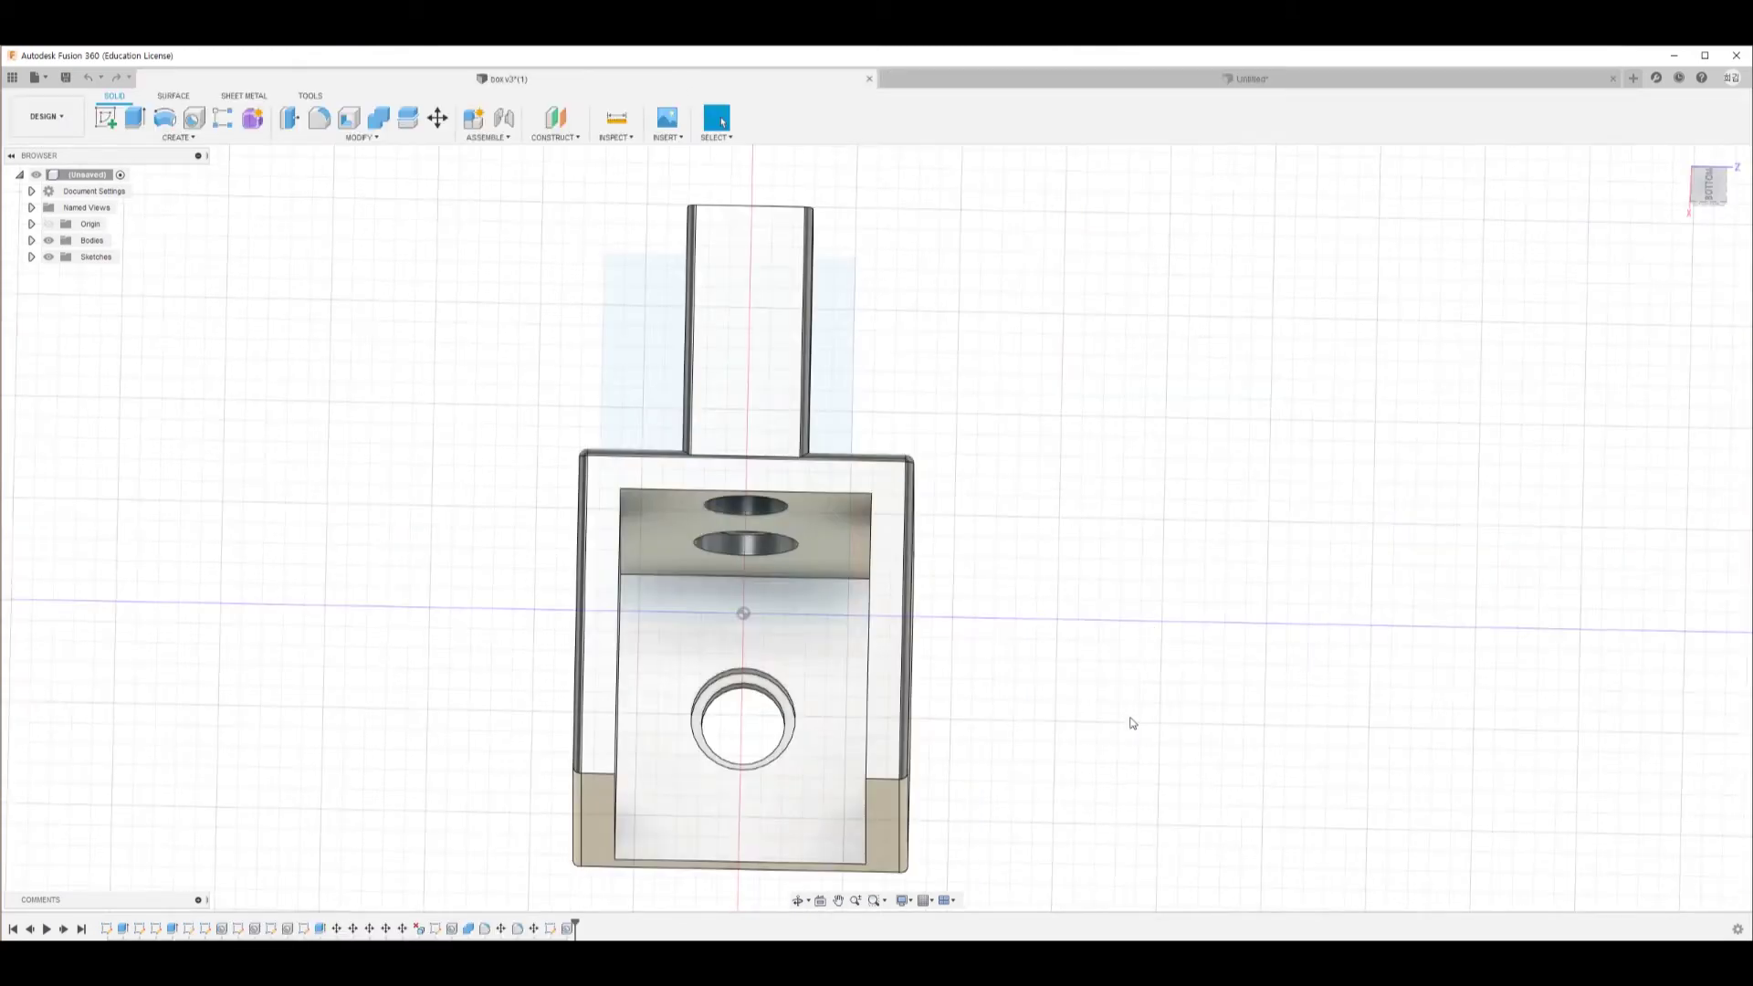
shift+middle_drag(1102, 779, 1104, 687)
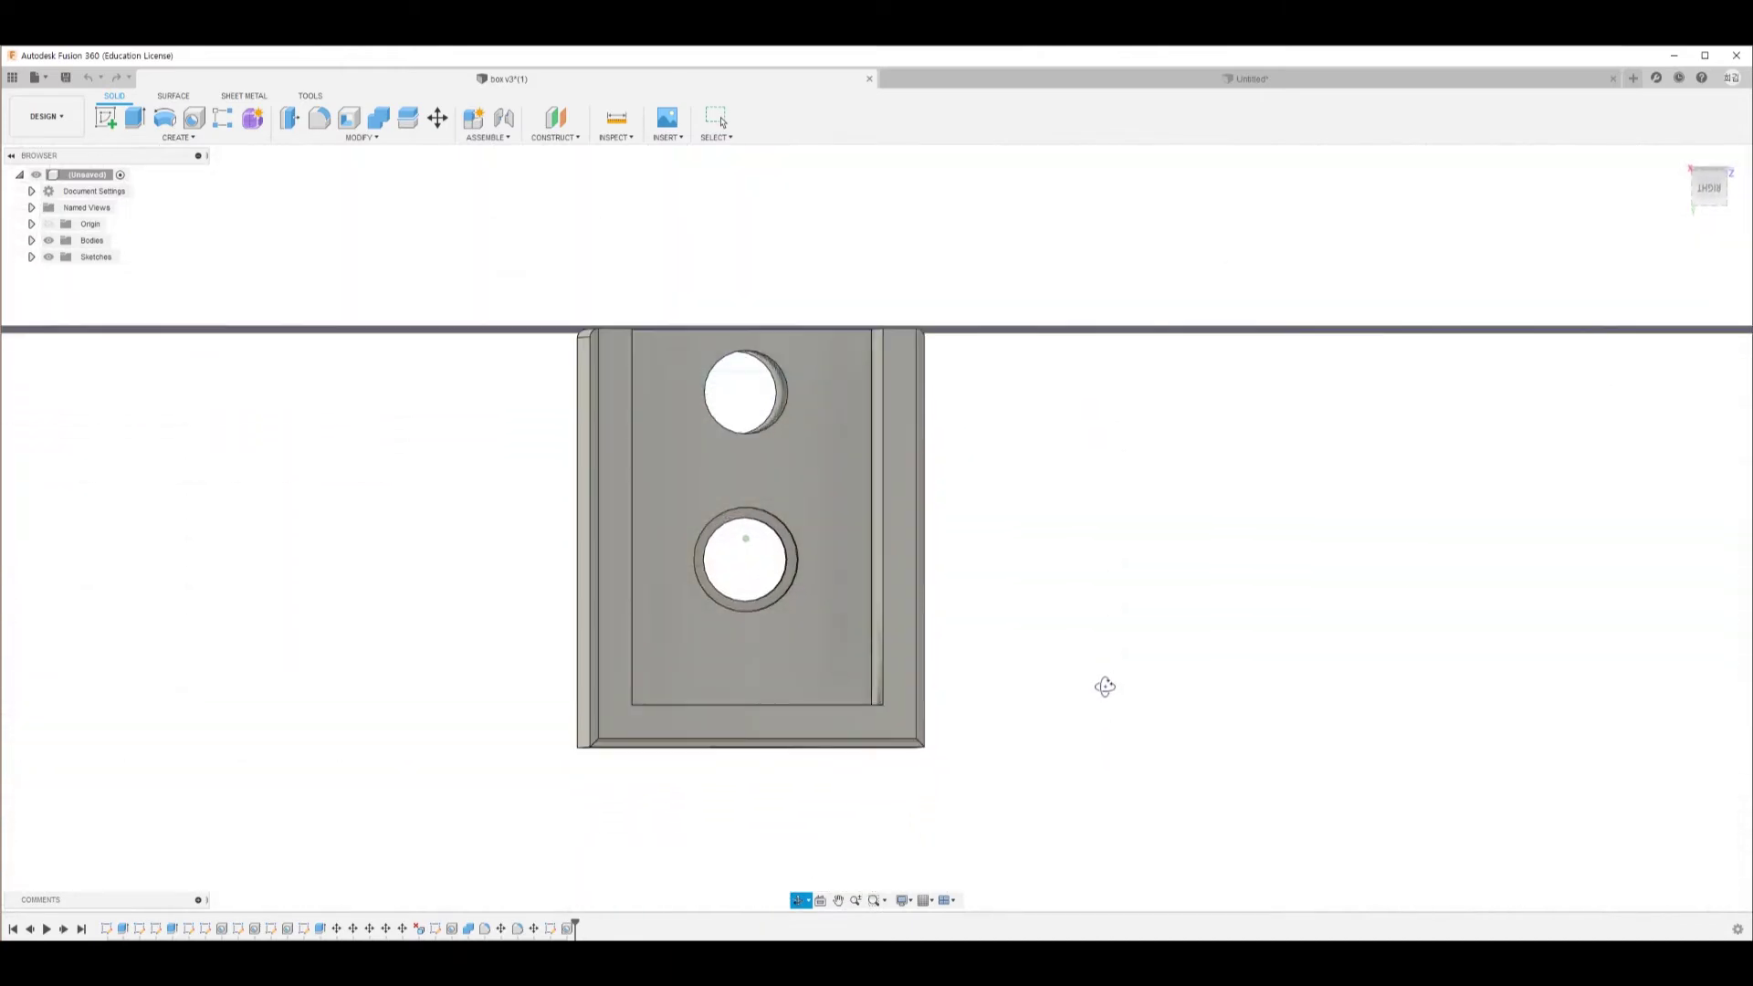
click(616, 117)
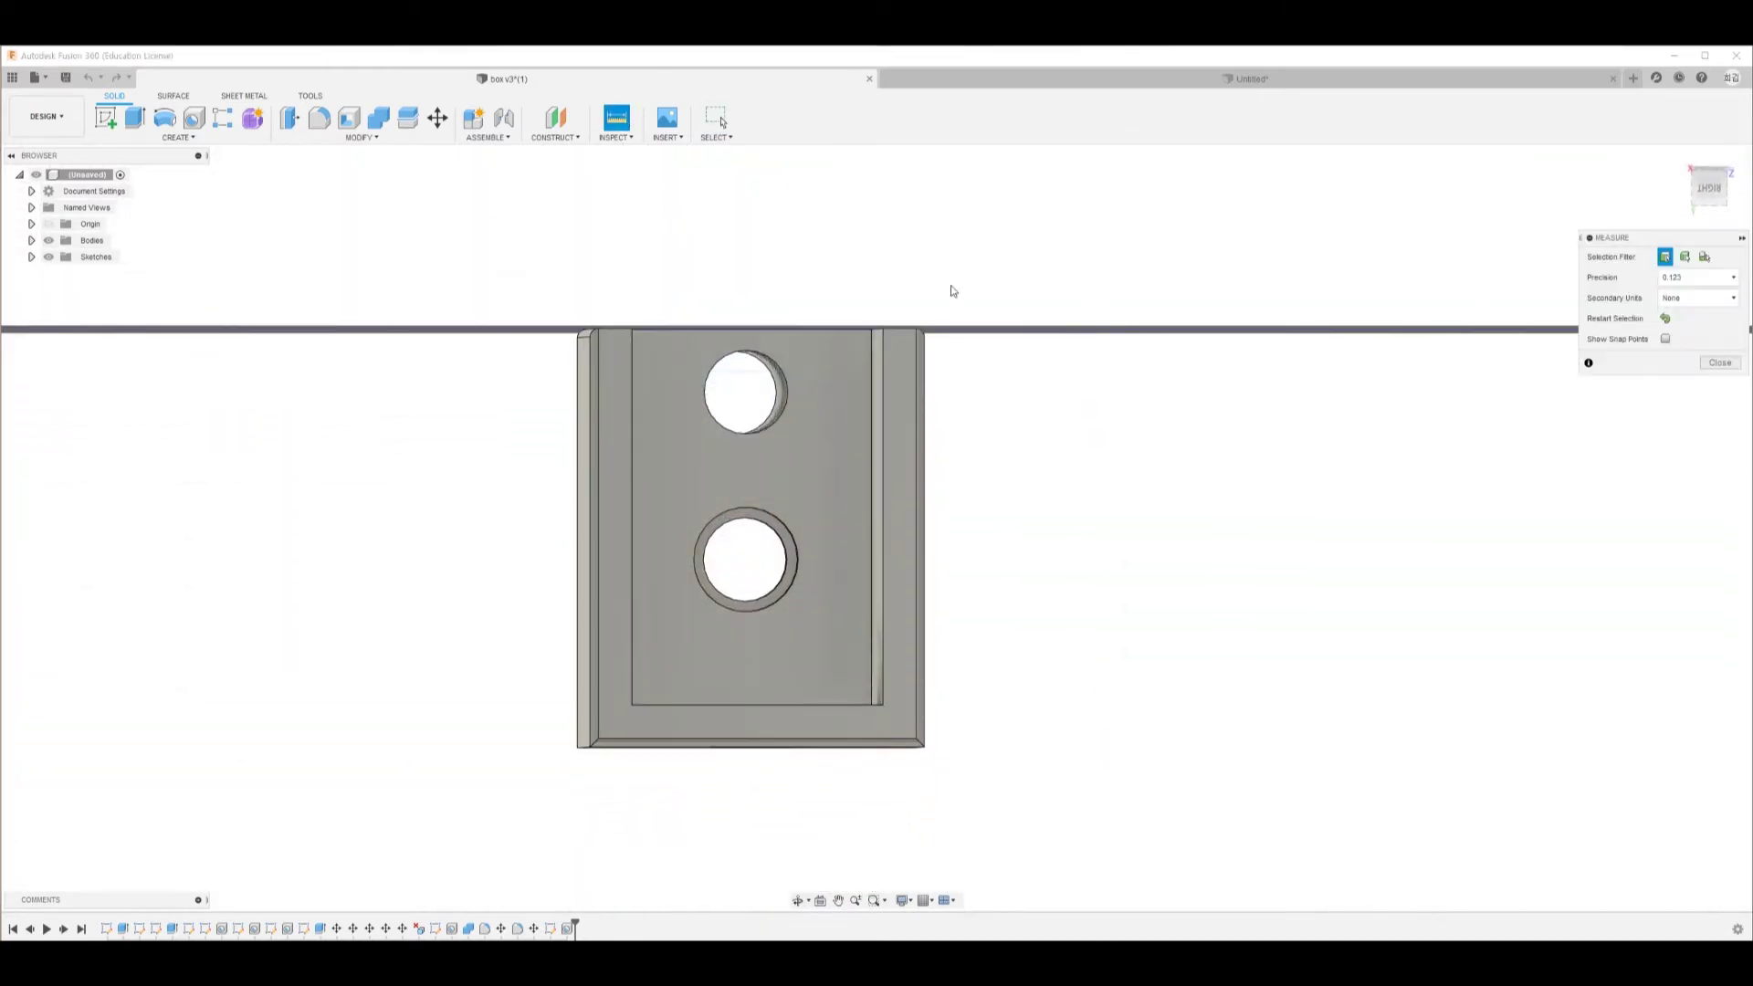
click(900, 331)
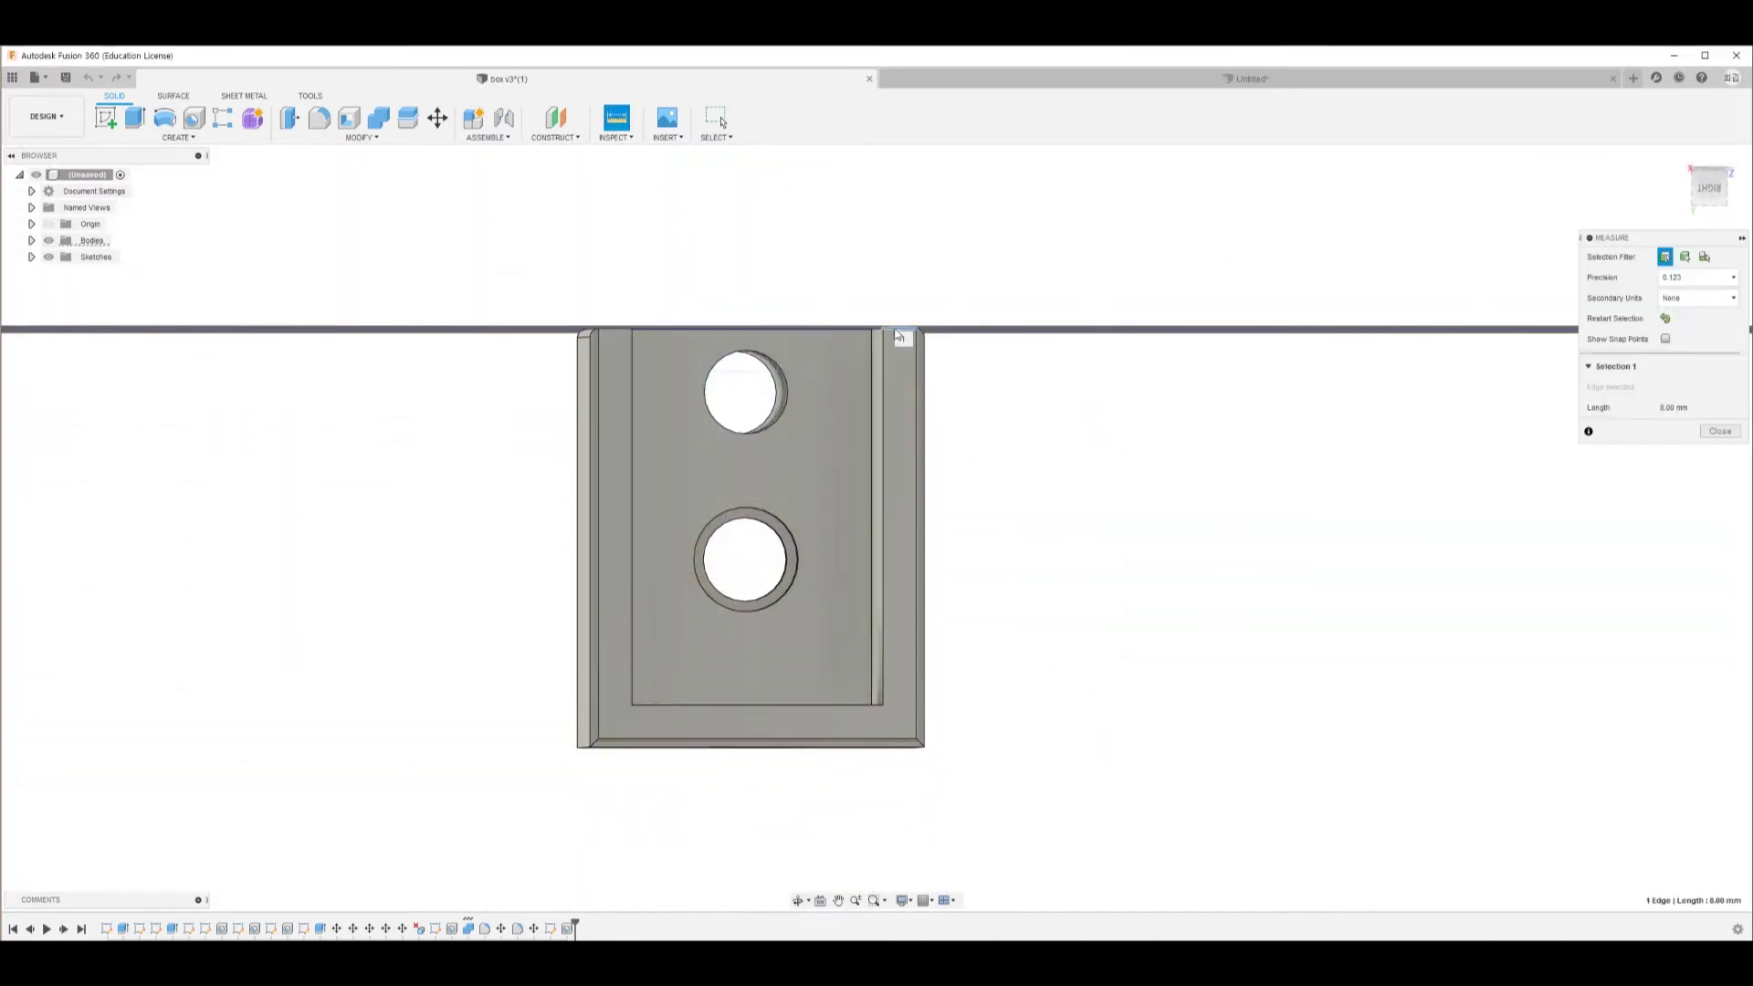
click(902, 741)
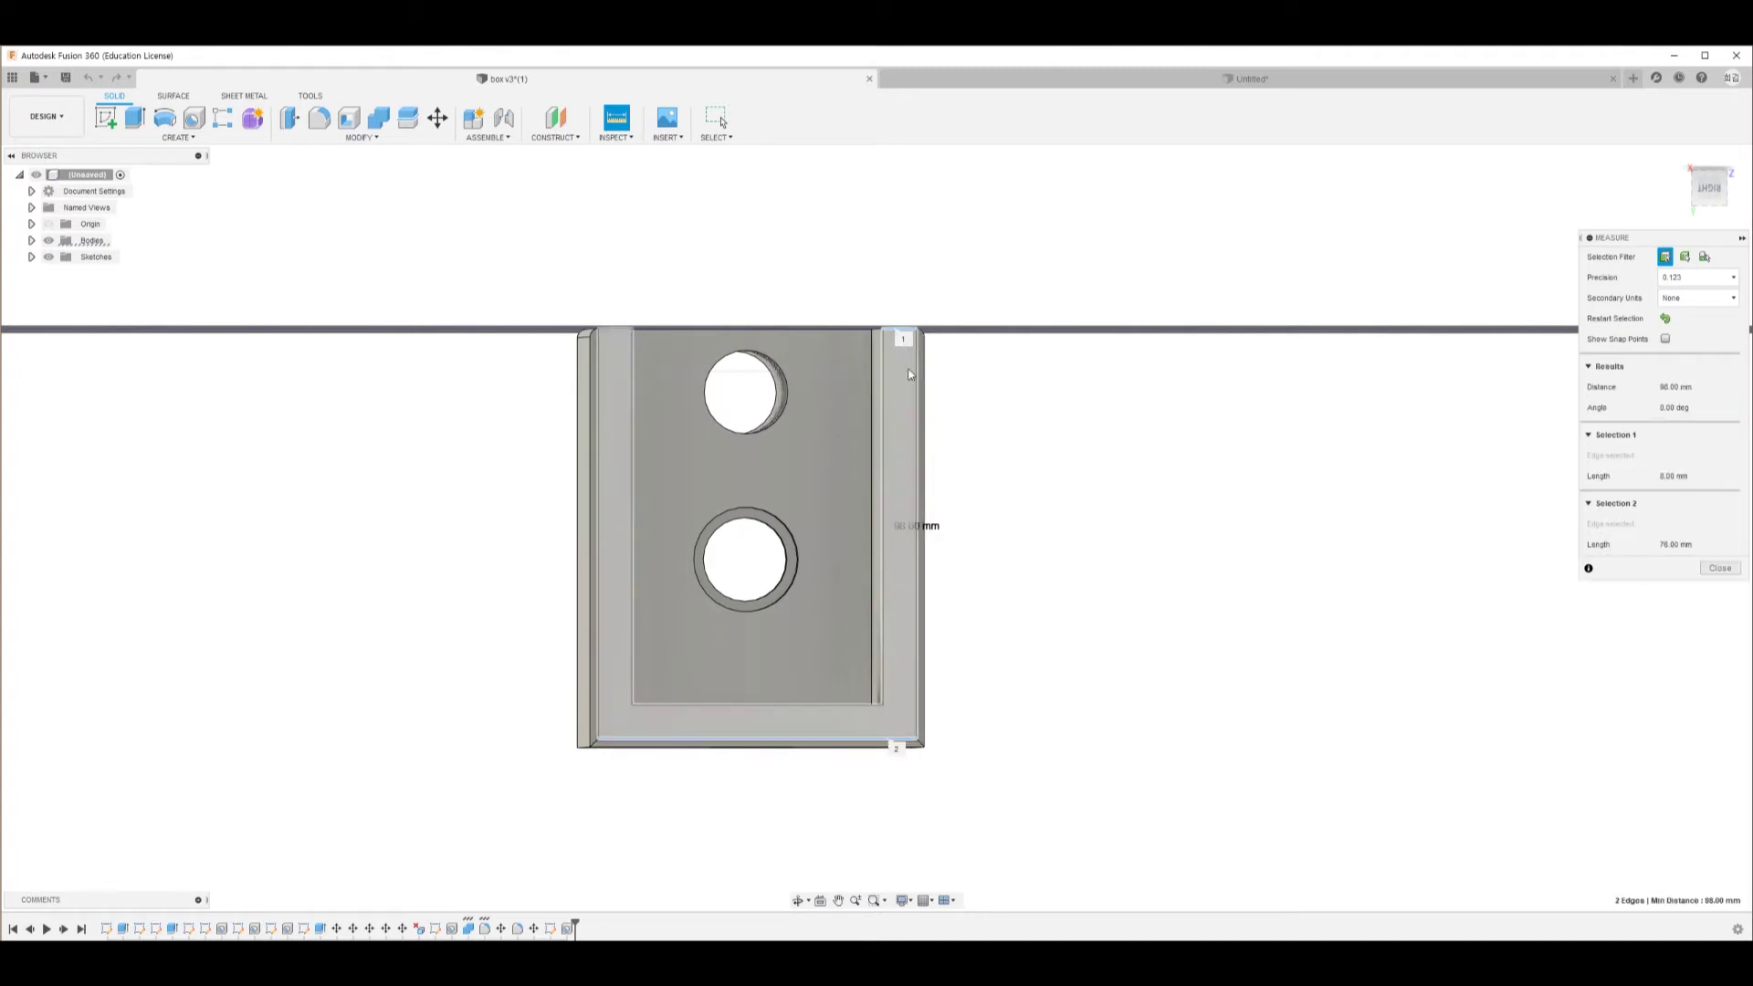
shift+middle_drag(1030, 655, 1008, 667)
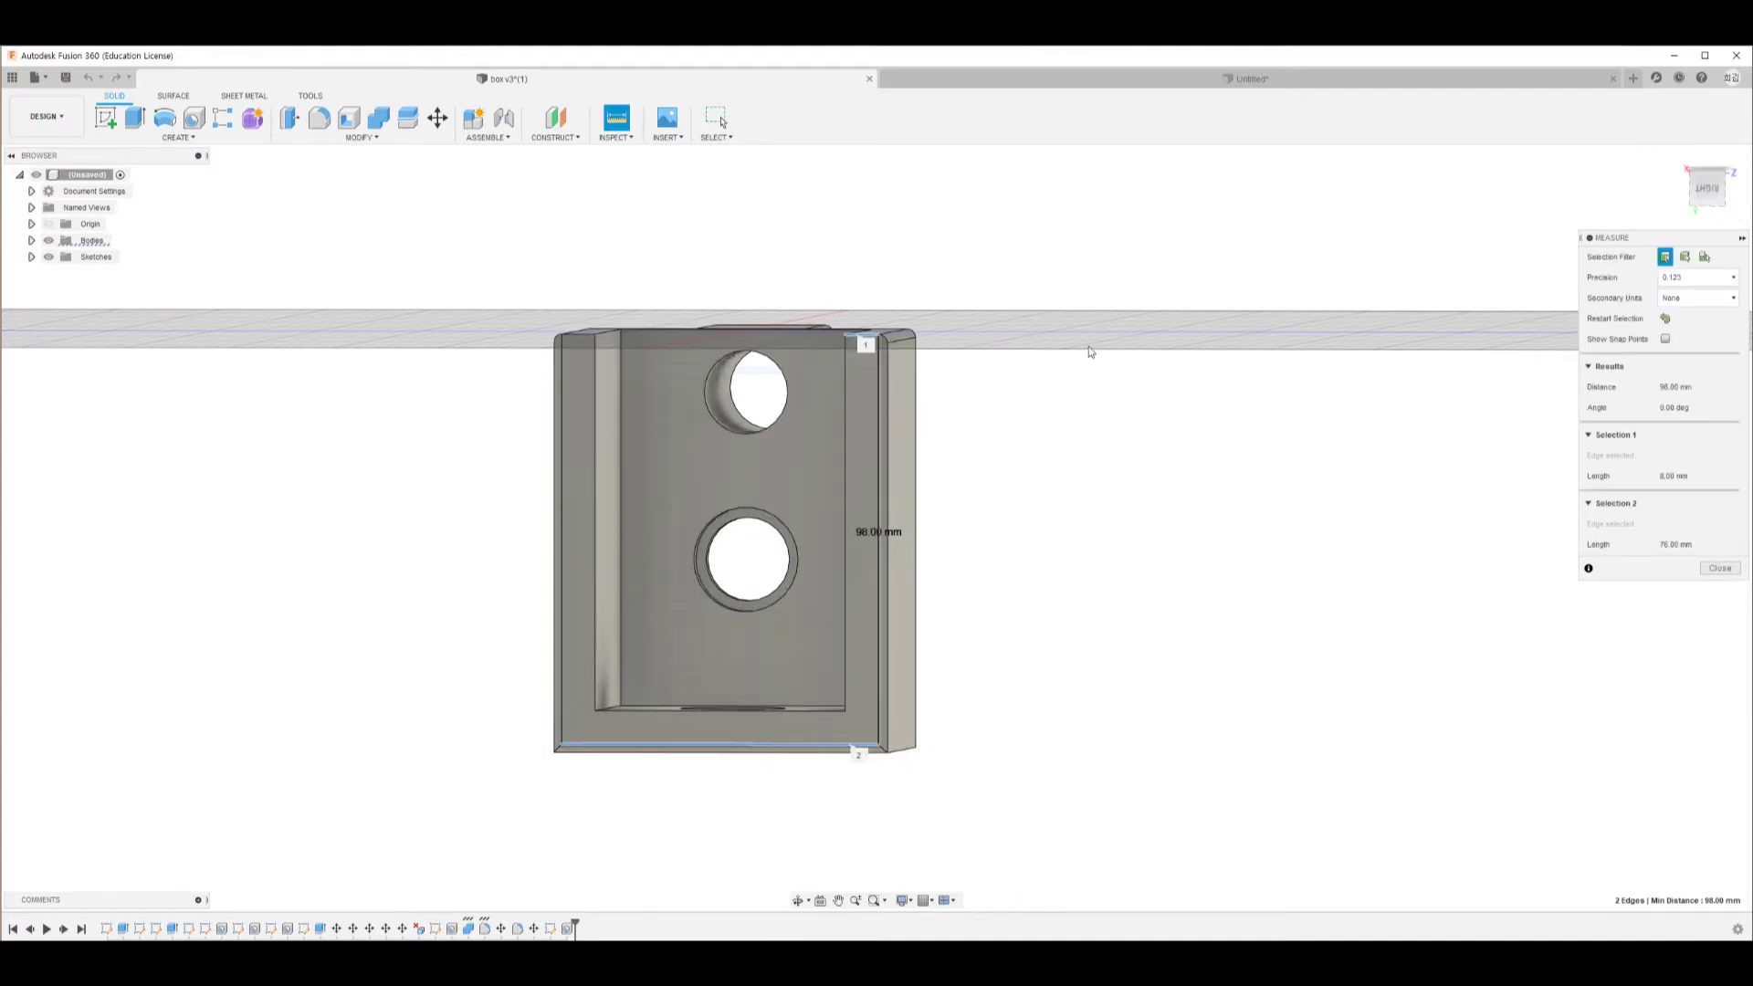
click(1666, 319)
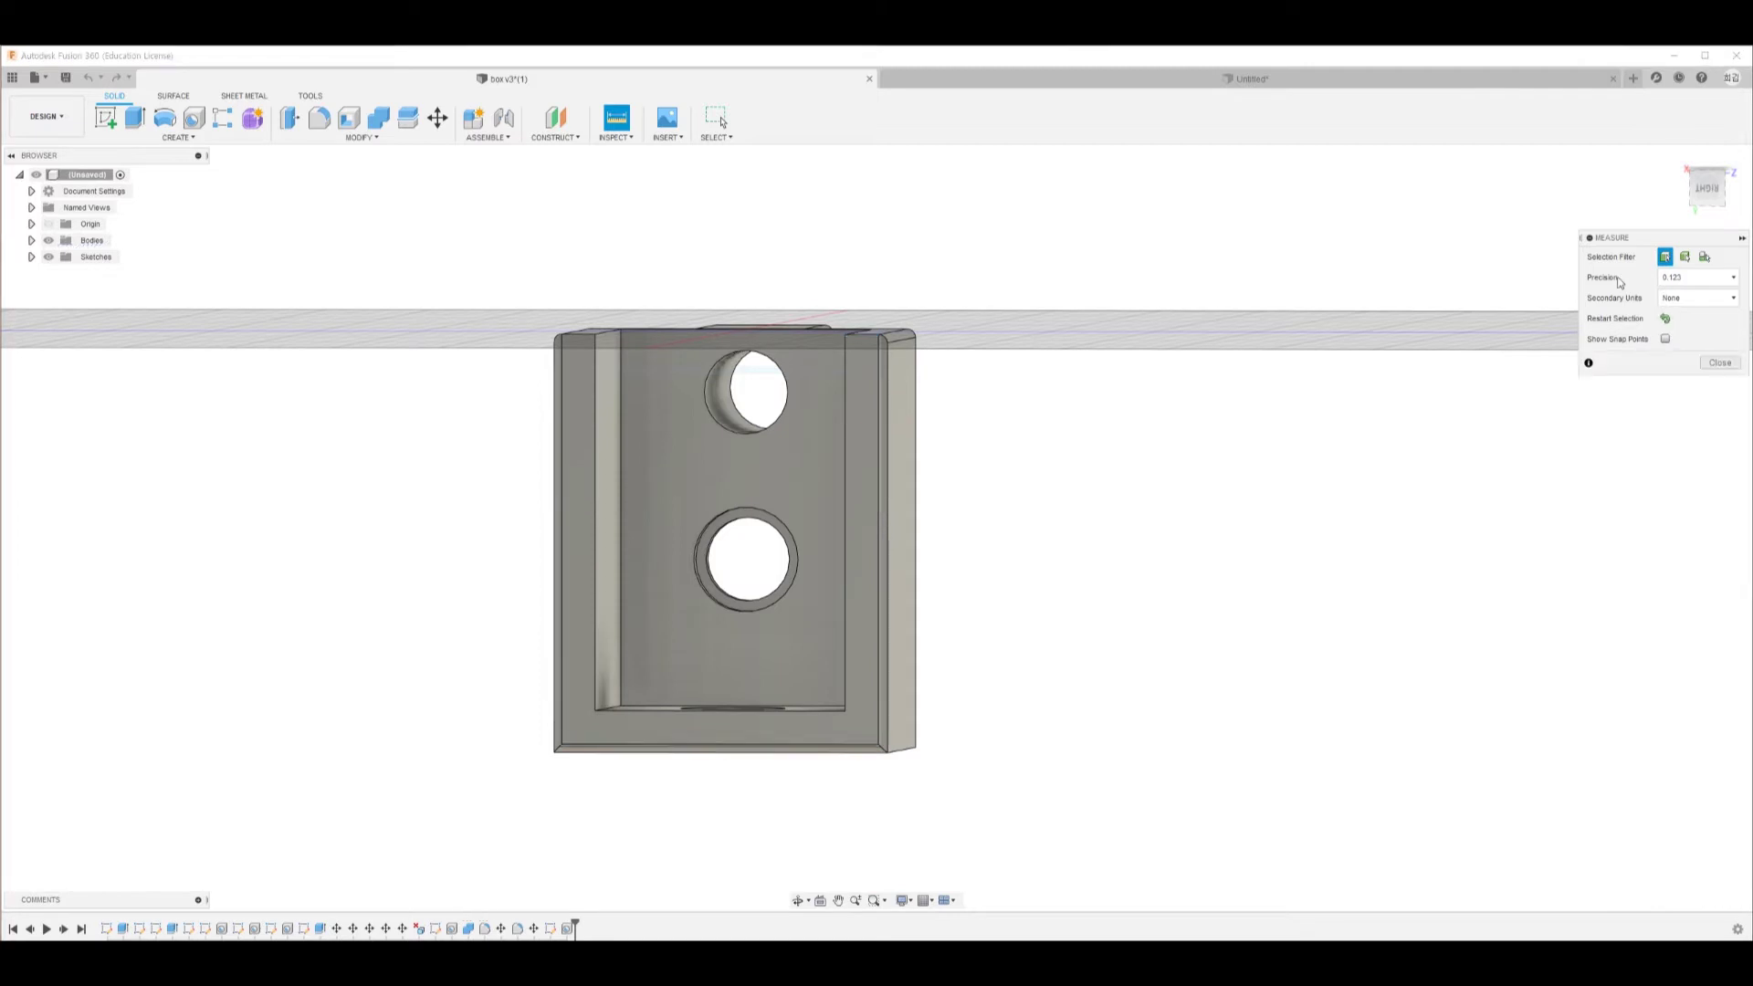
Measure the overall height from the side wall's upper rim edge to the outermost lower edge of the box's open side
click(868, 337)
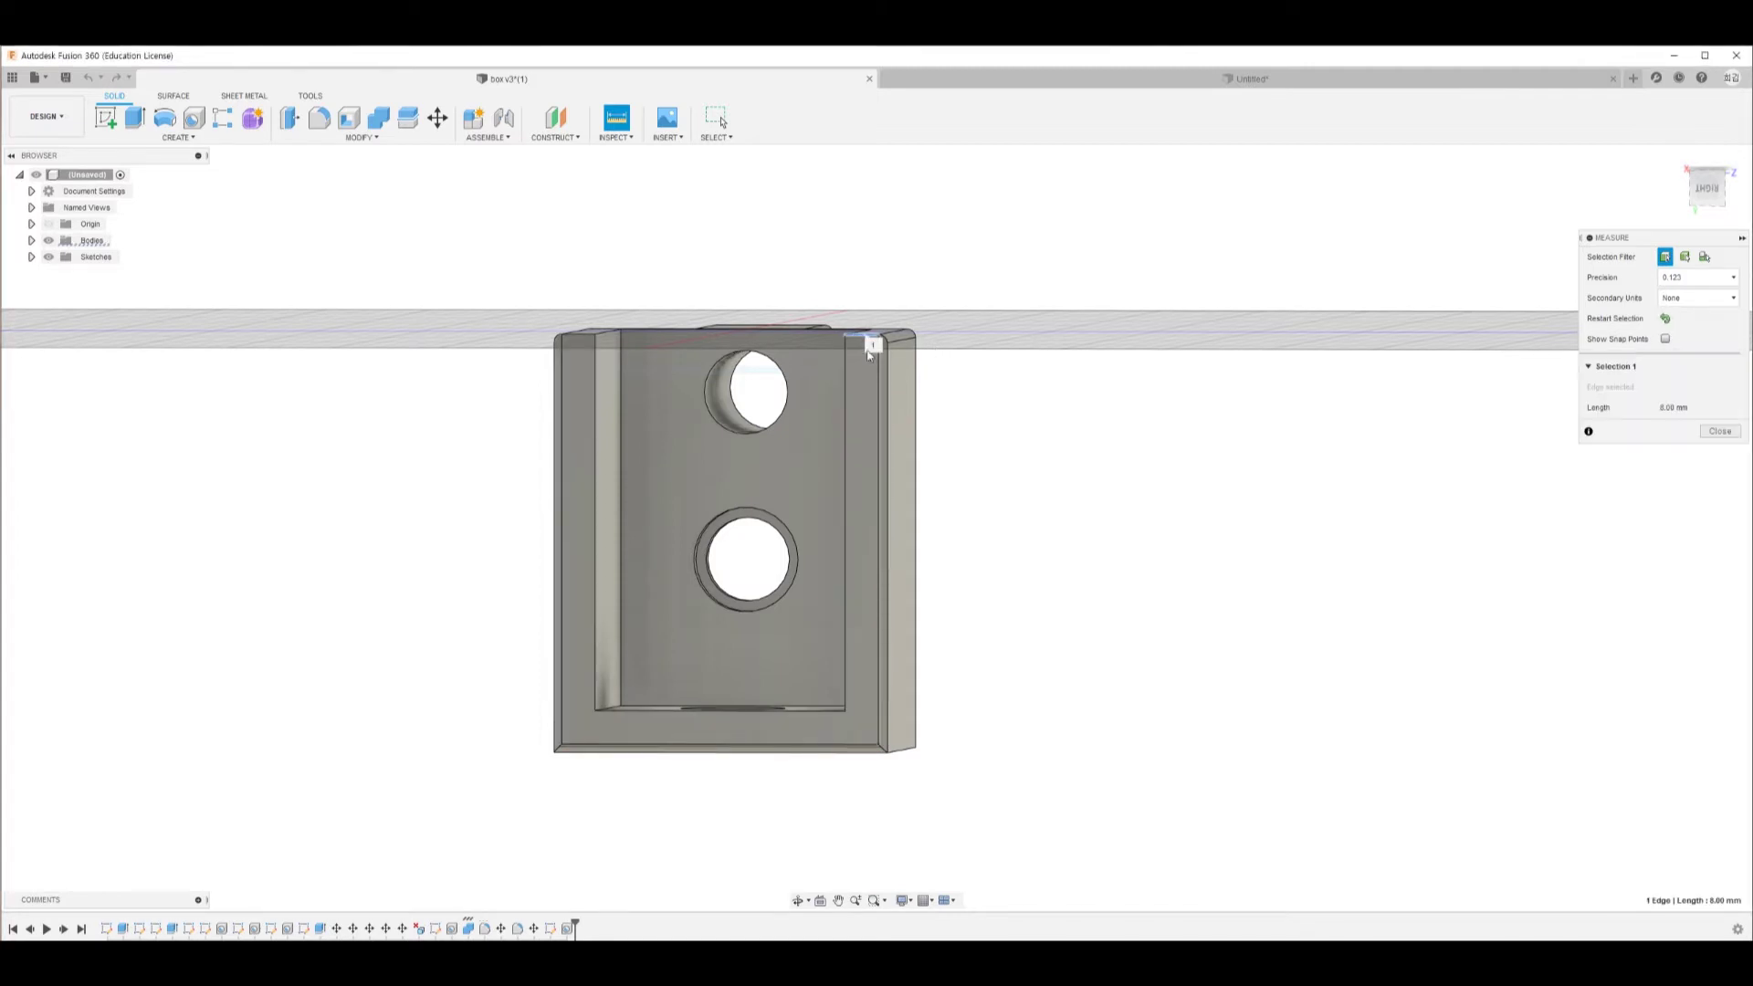
click(874, 753)
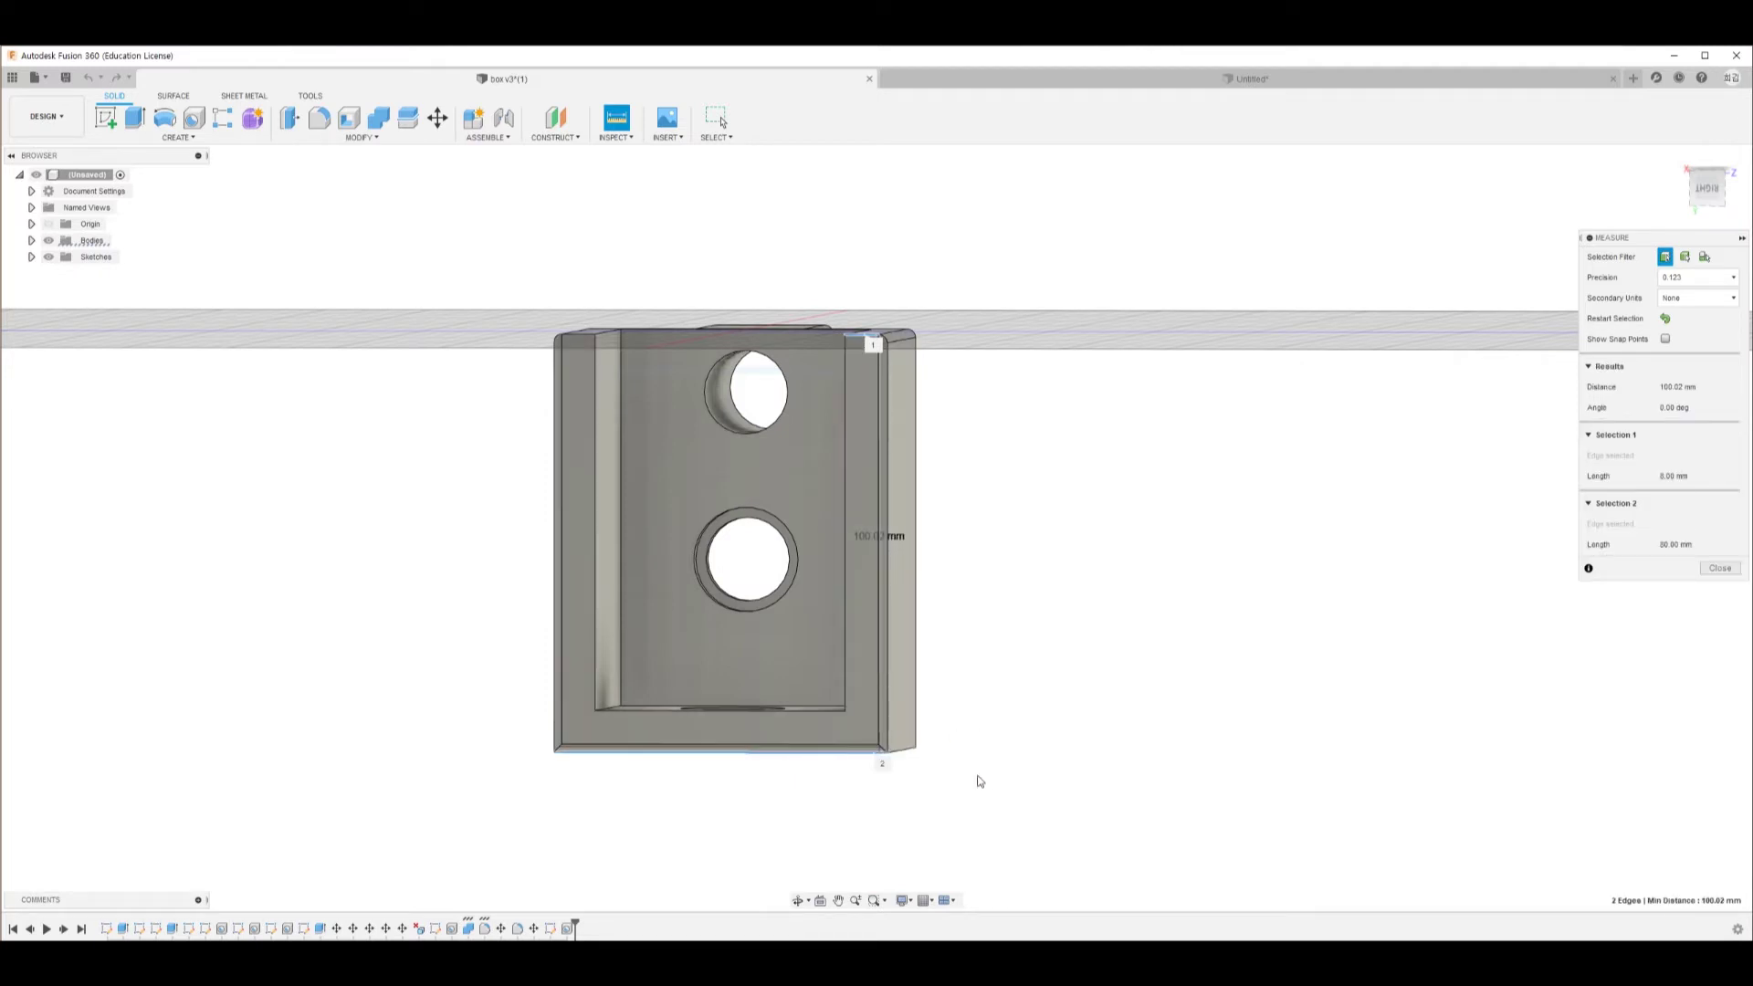
shift+middle_drag(1050, 531, 1049, 532)
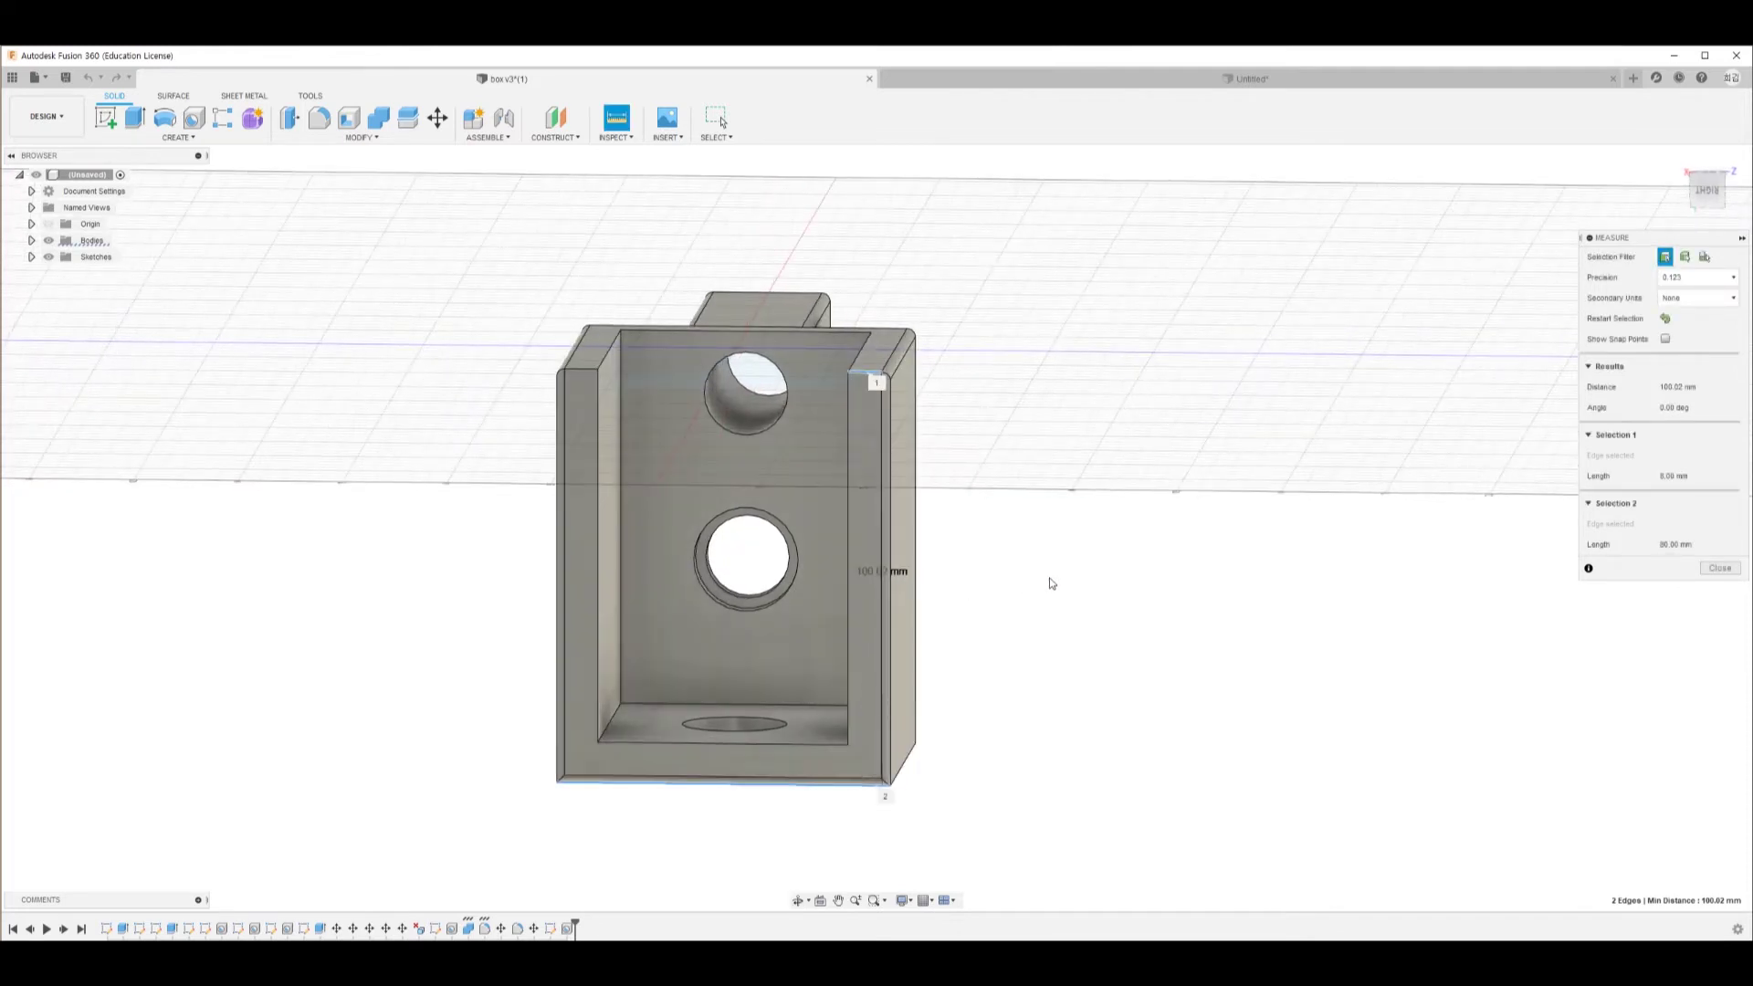
Return to the new design and extrude the U-shaped wall profile 100 mm upward, joining it to the base plate
click(1199, 82)
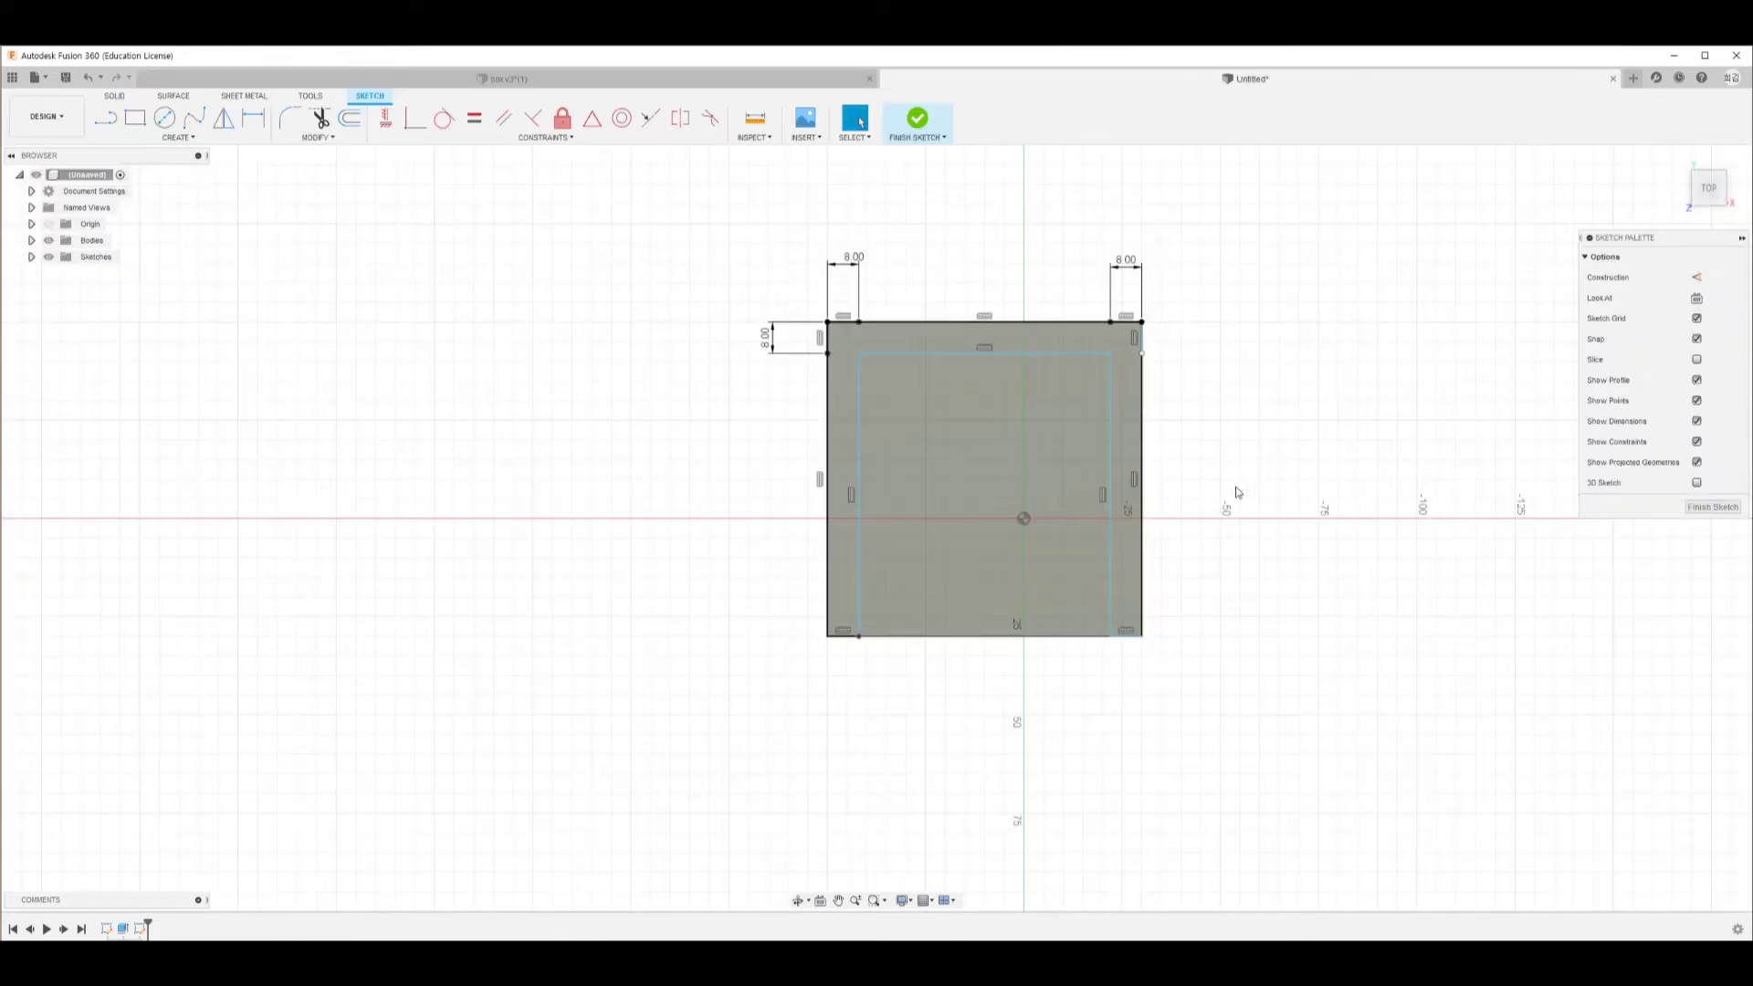
click(856, 337)
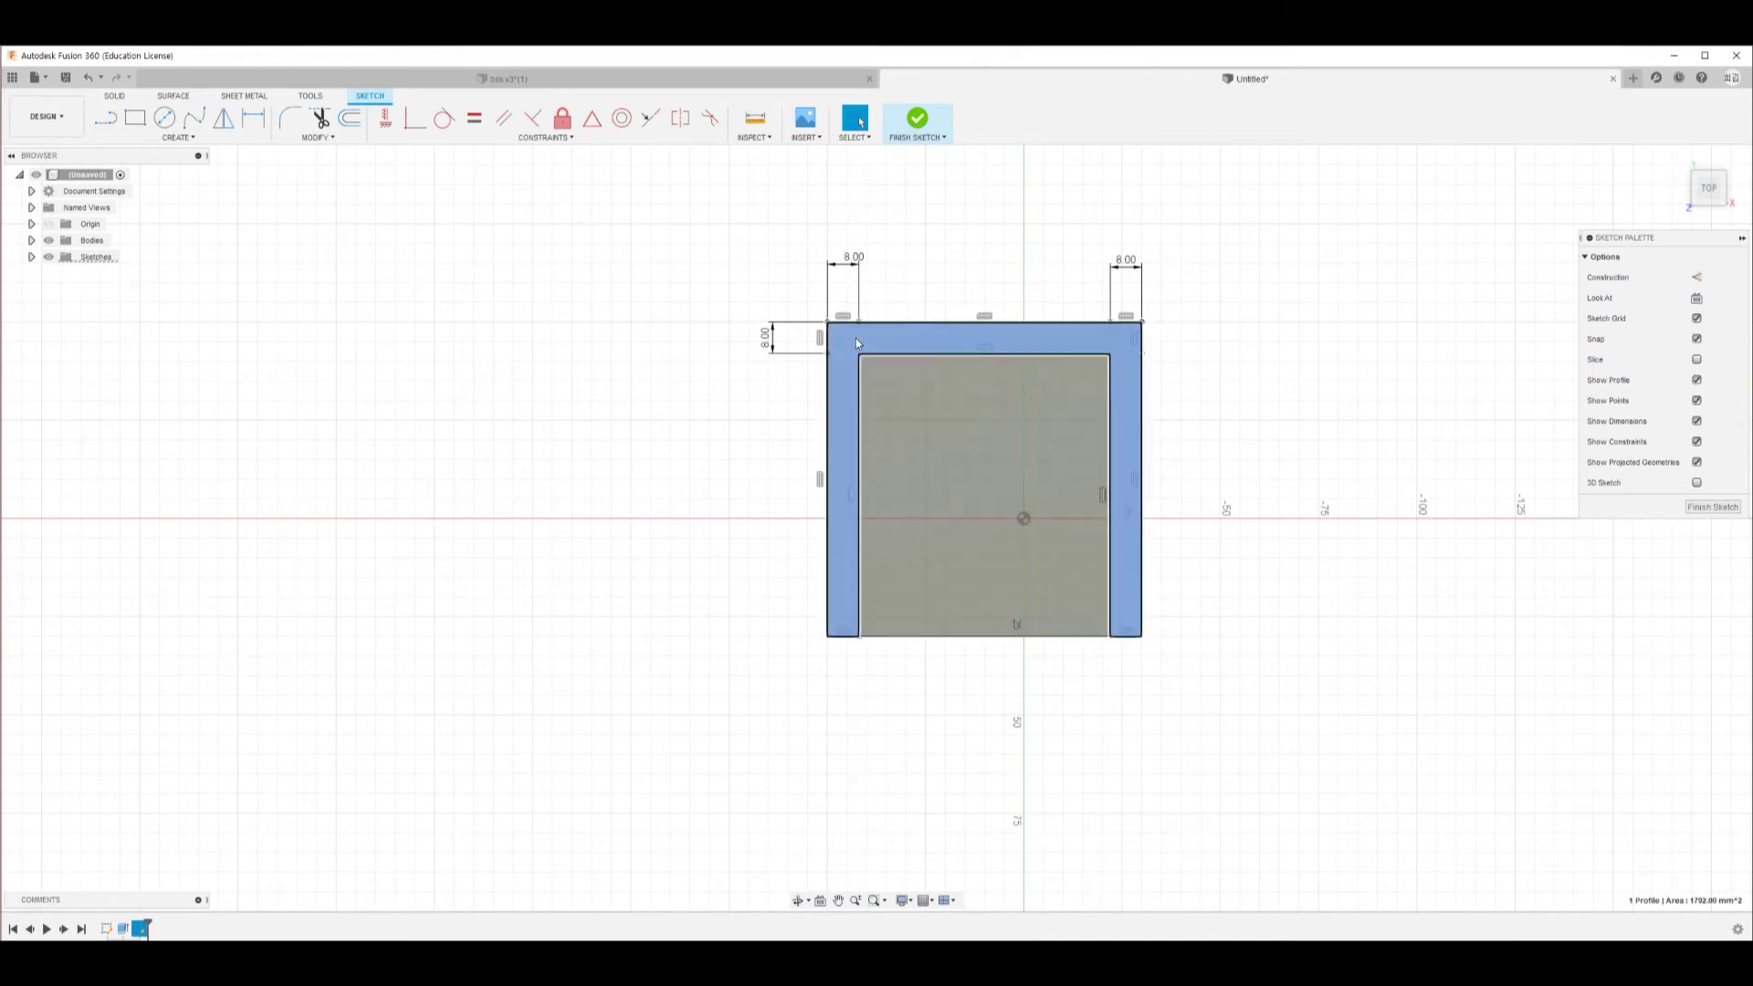
click(113, 96)
click(135, 117)
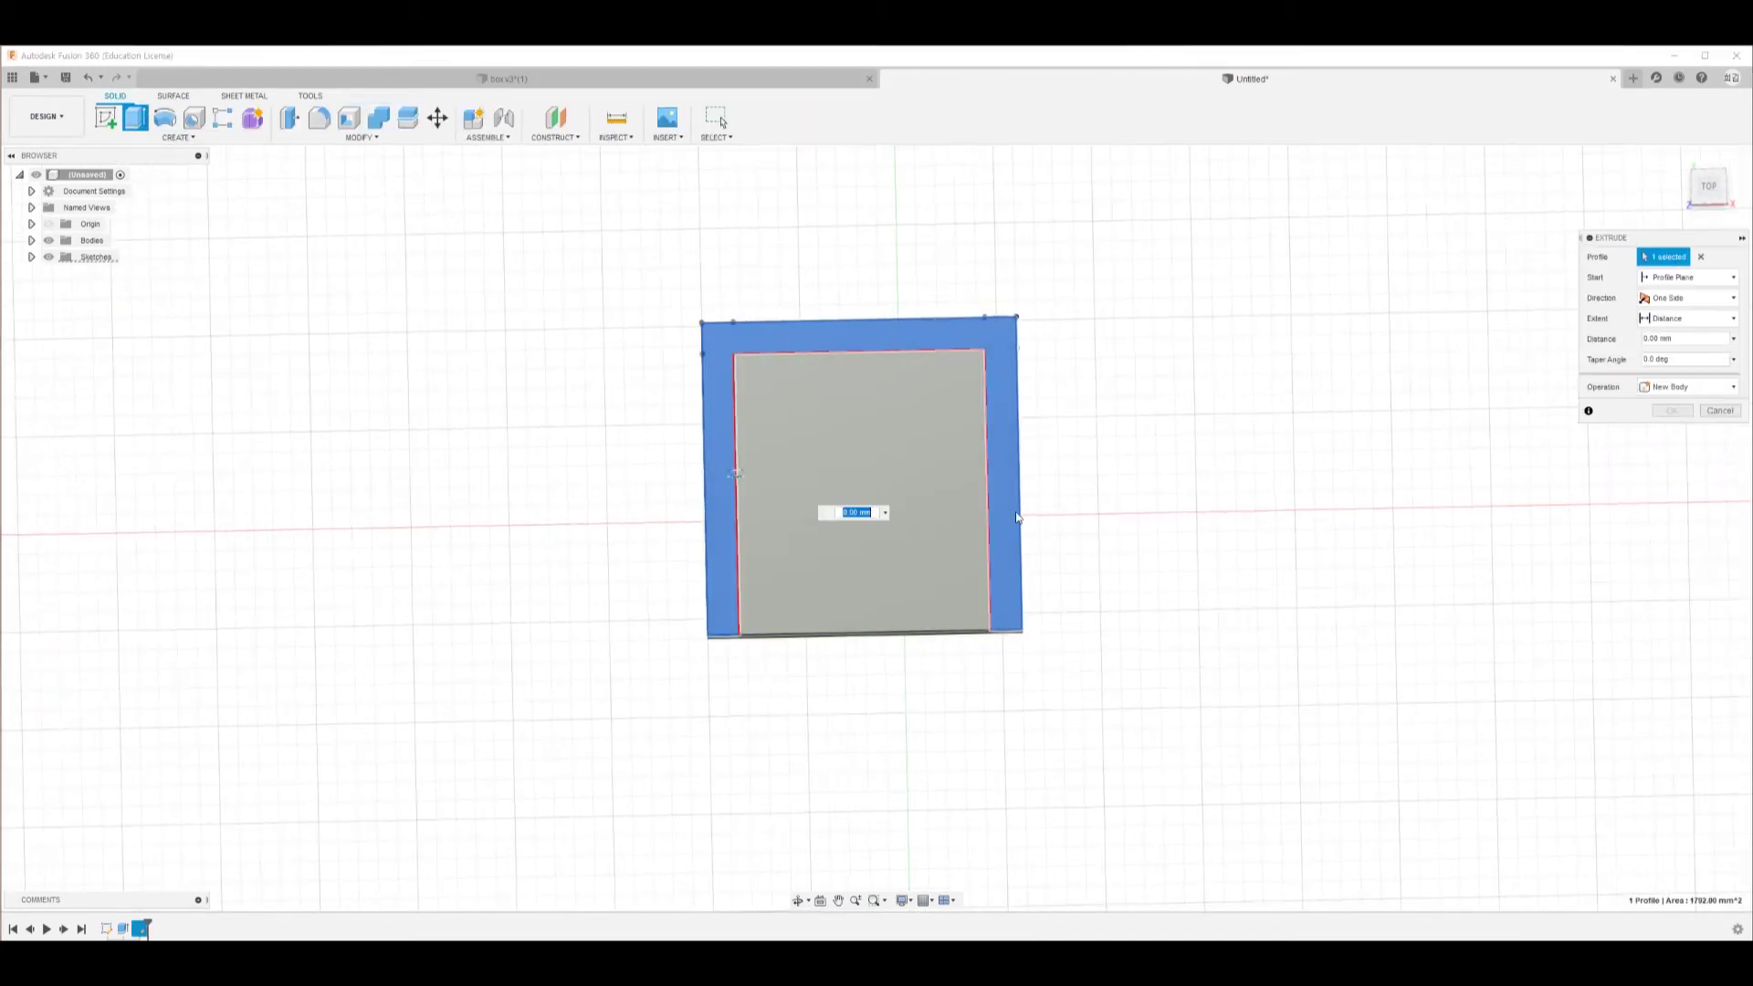
shift+middle_drag(1139, 751, 1094, 675)
drag(755, 418, 769, 142)
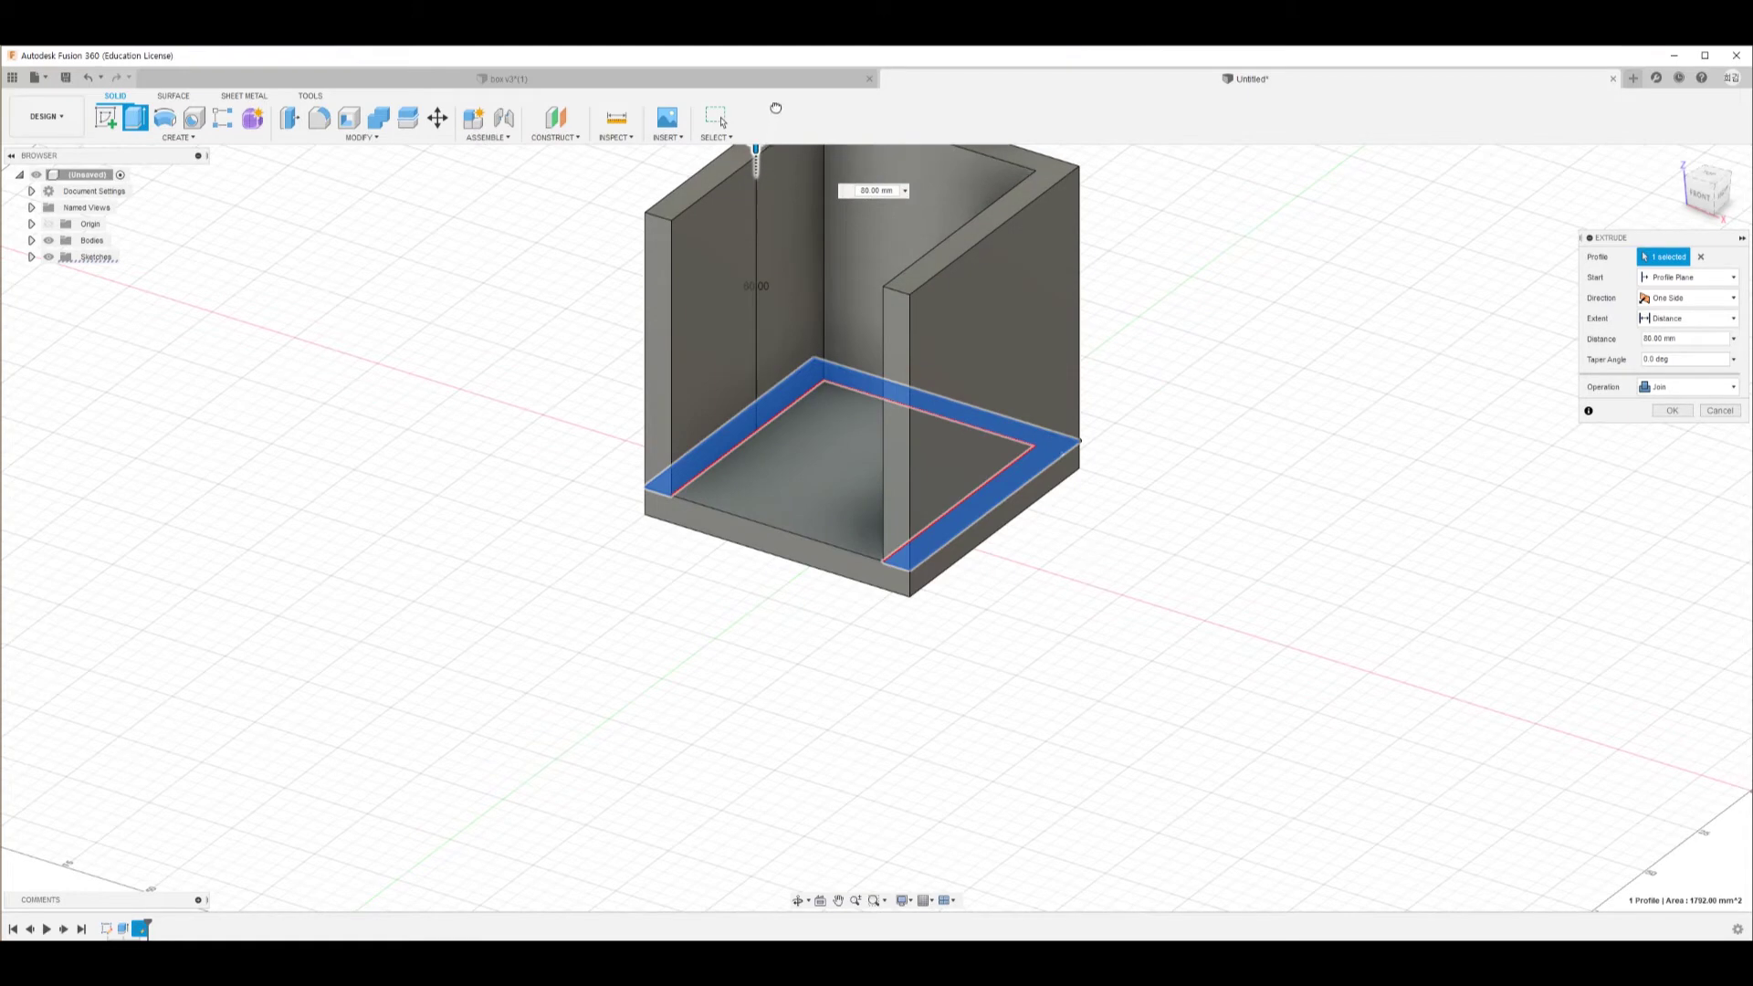
text(100)
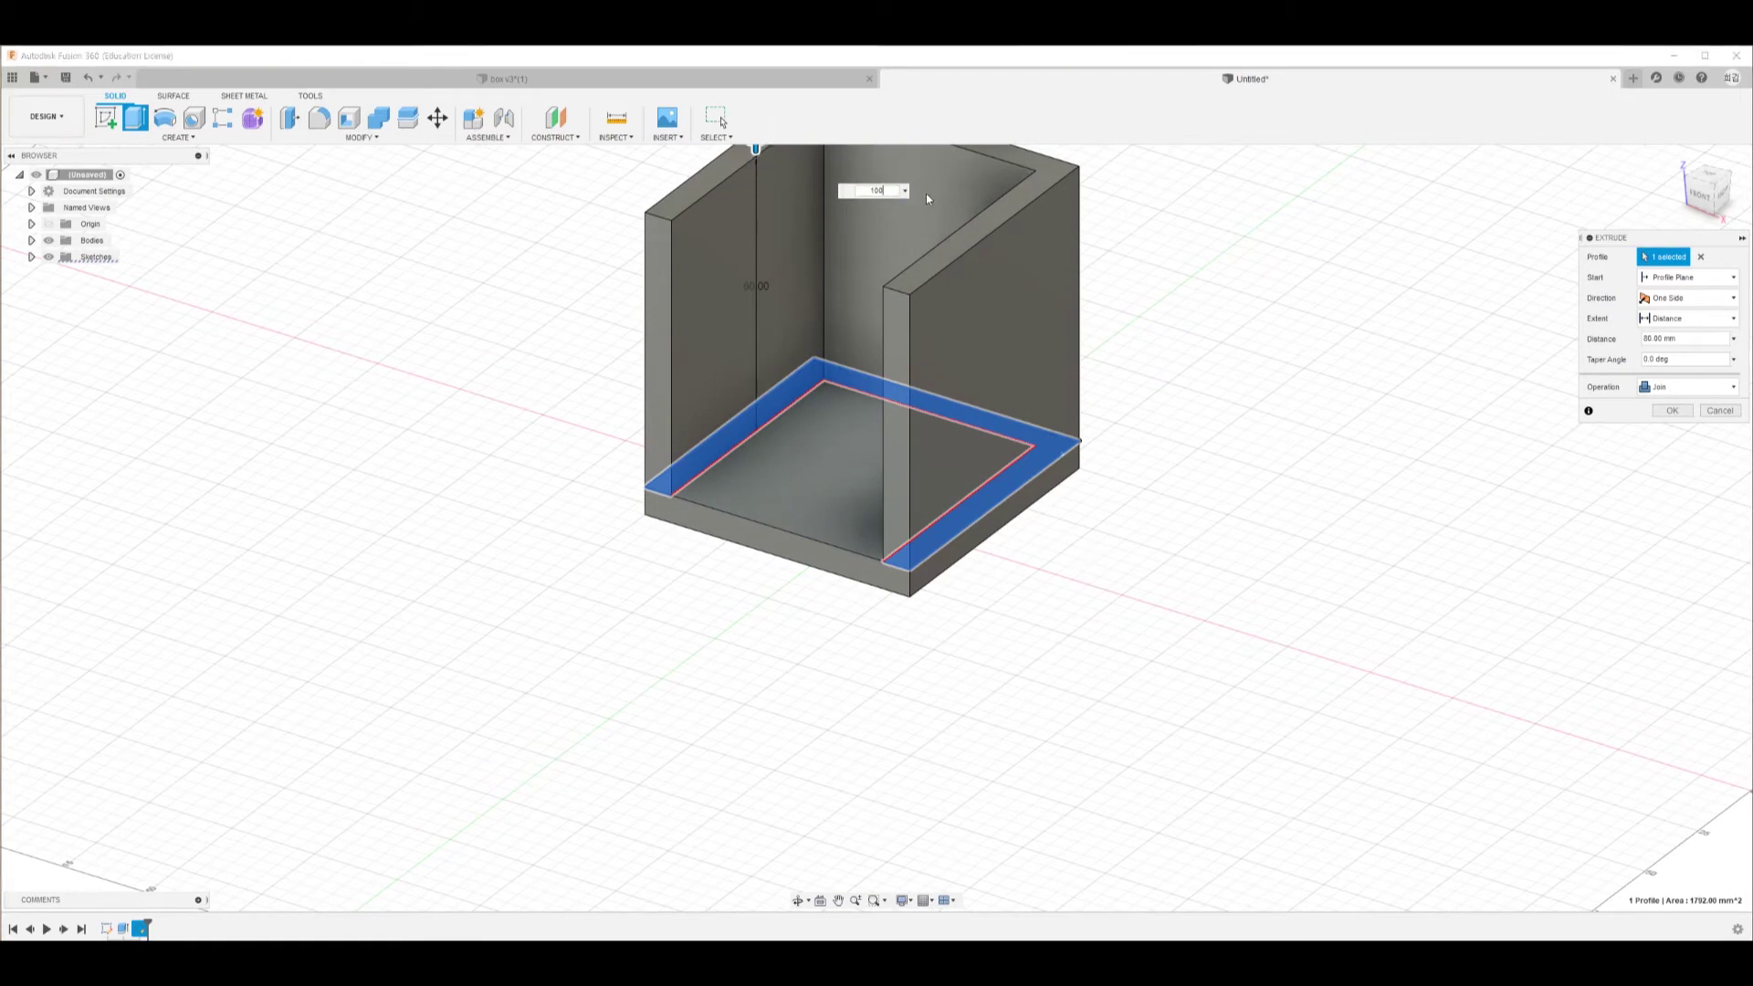
key(Return)
shift+middle_drag(847, 713, 756, 394)
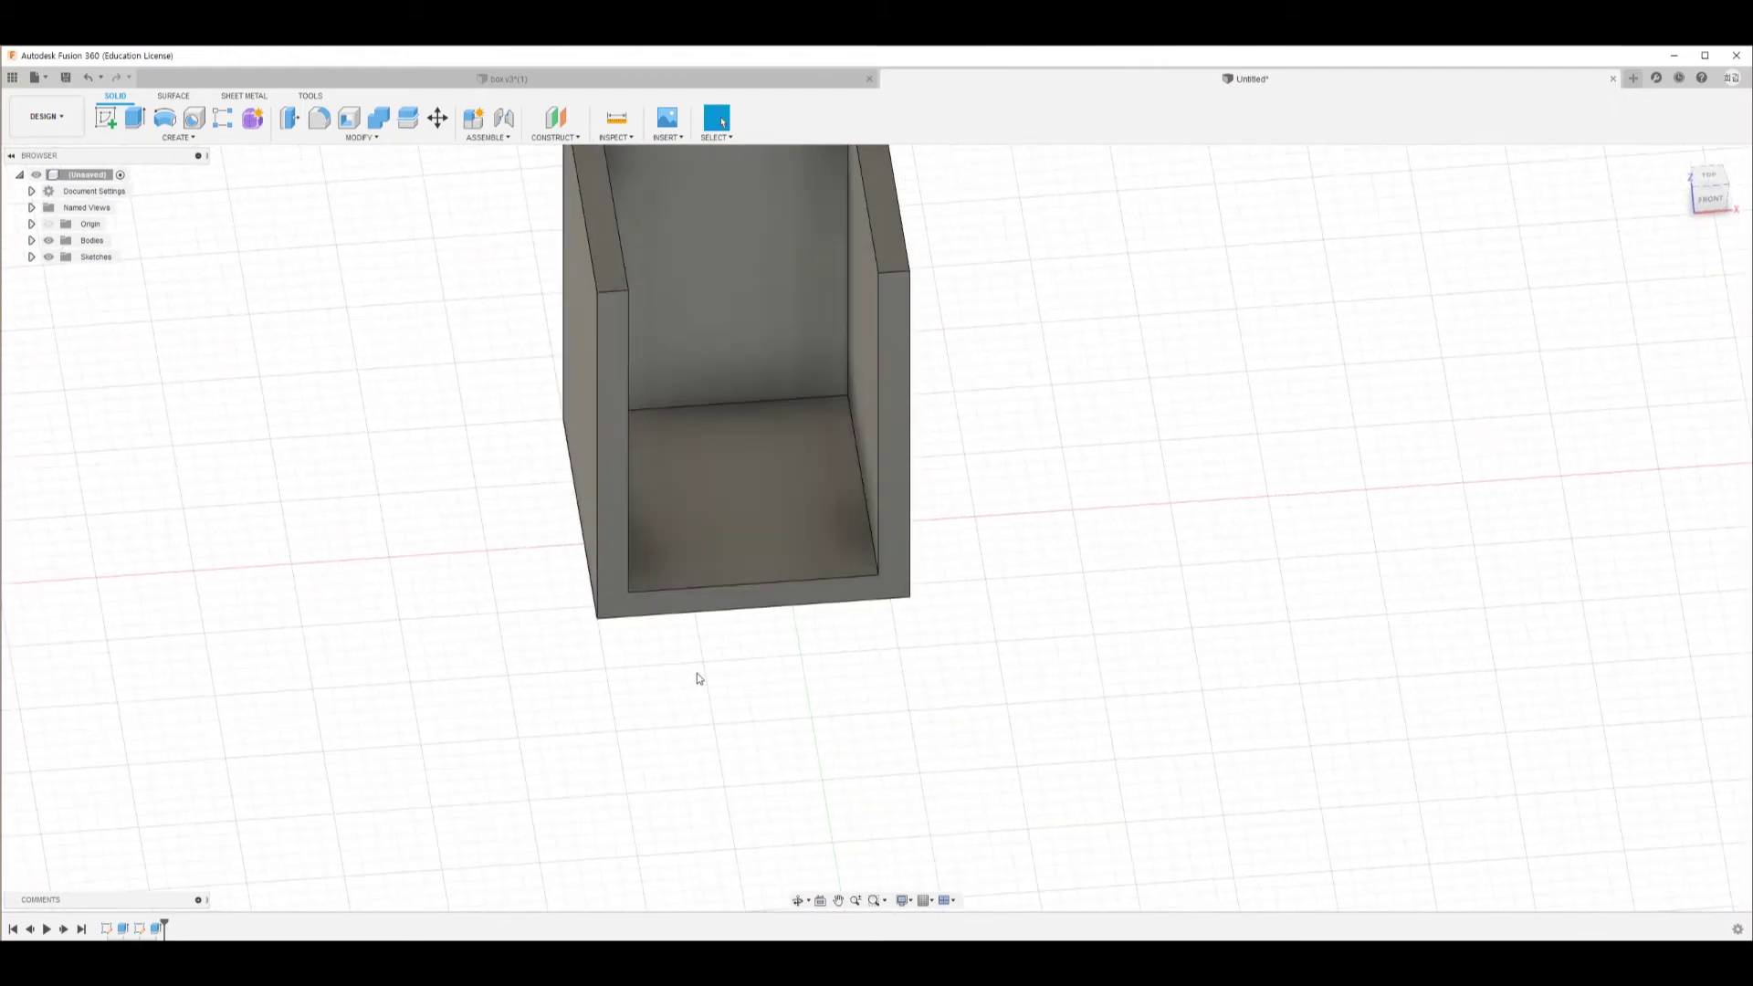
shift+middle_drag(590, 684, 777, 204)
Return to the box v3 design, try to measure the rear block's height between its upper and lower edges, and restart the selection
click(787, 80)
shift+middle_drag(1014, 655, 959, 680)
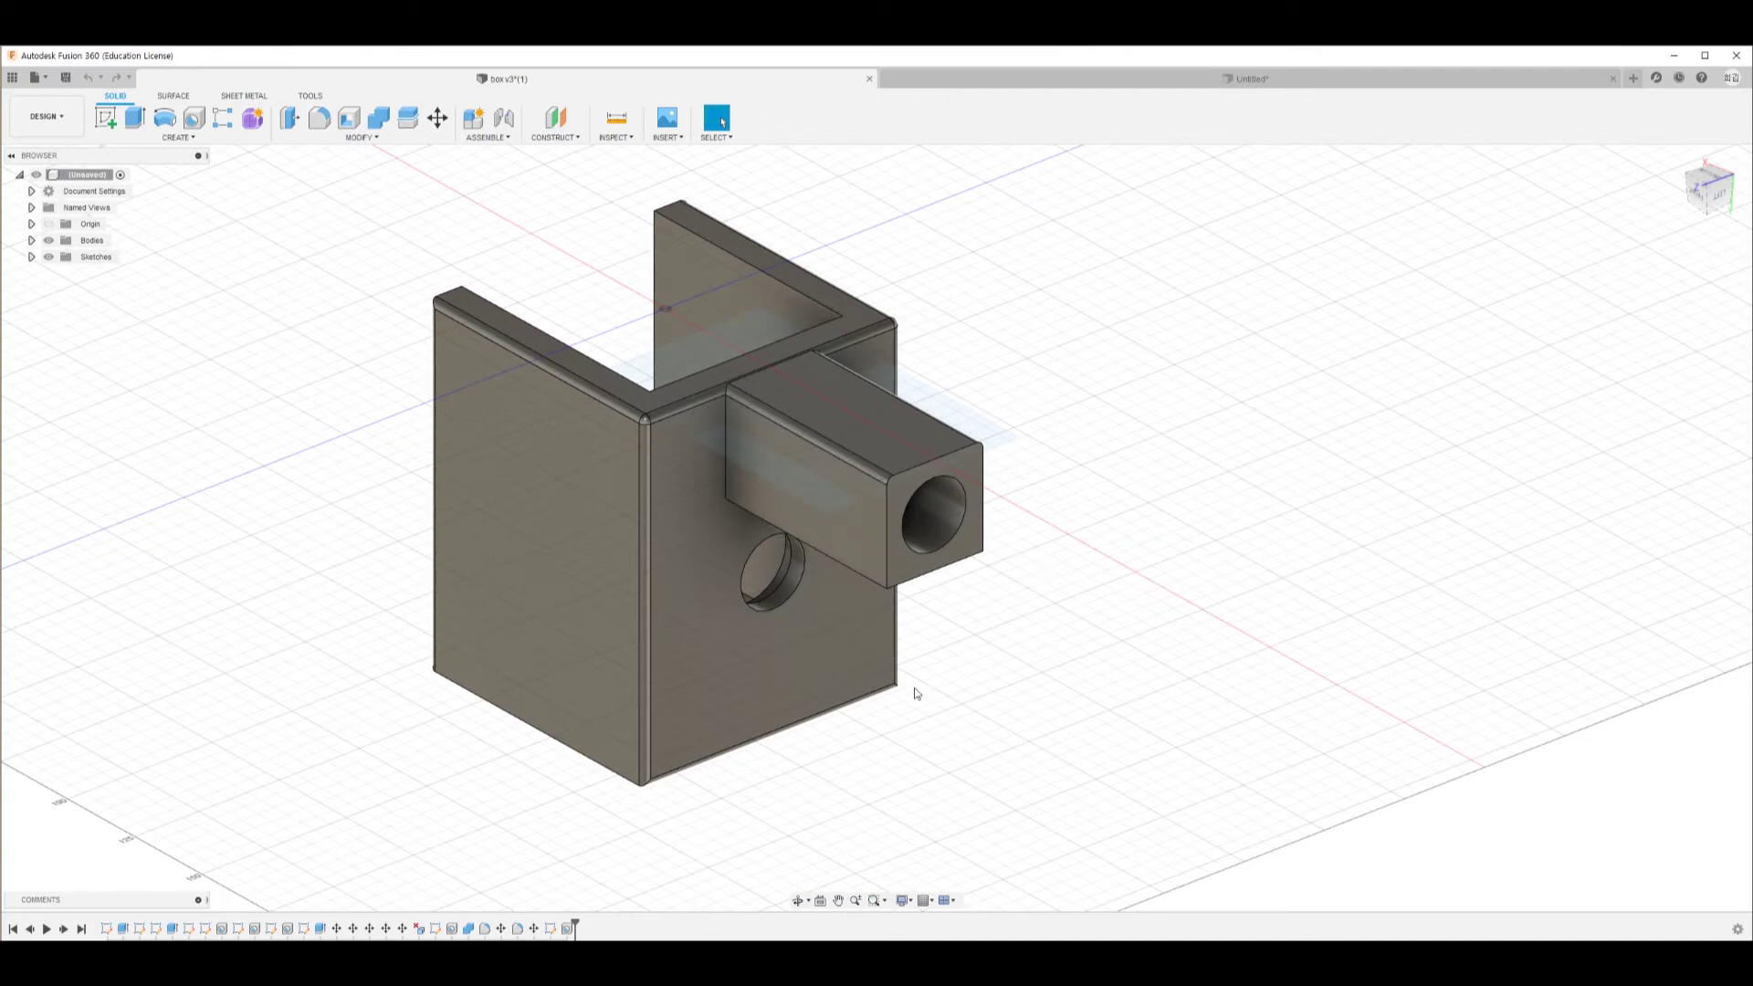
shift+middle_drag(1125, 686, 1063, 644)
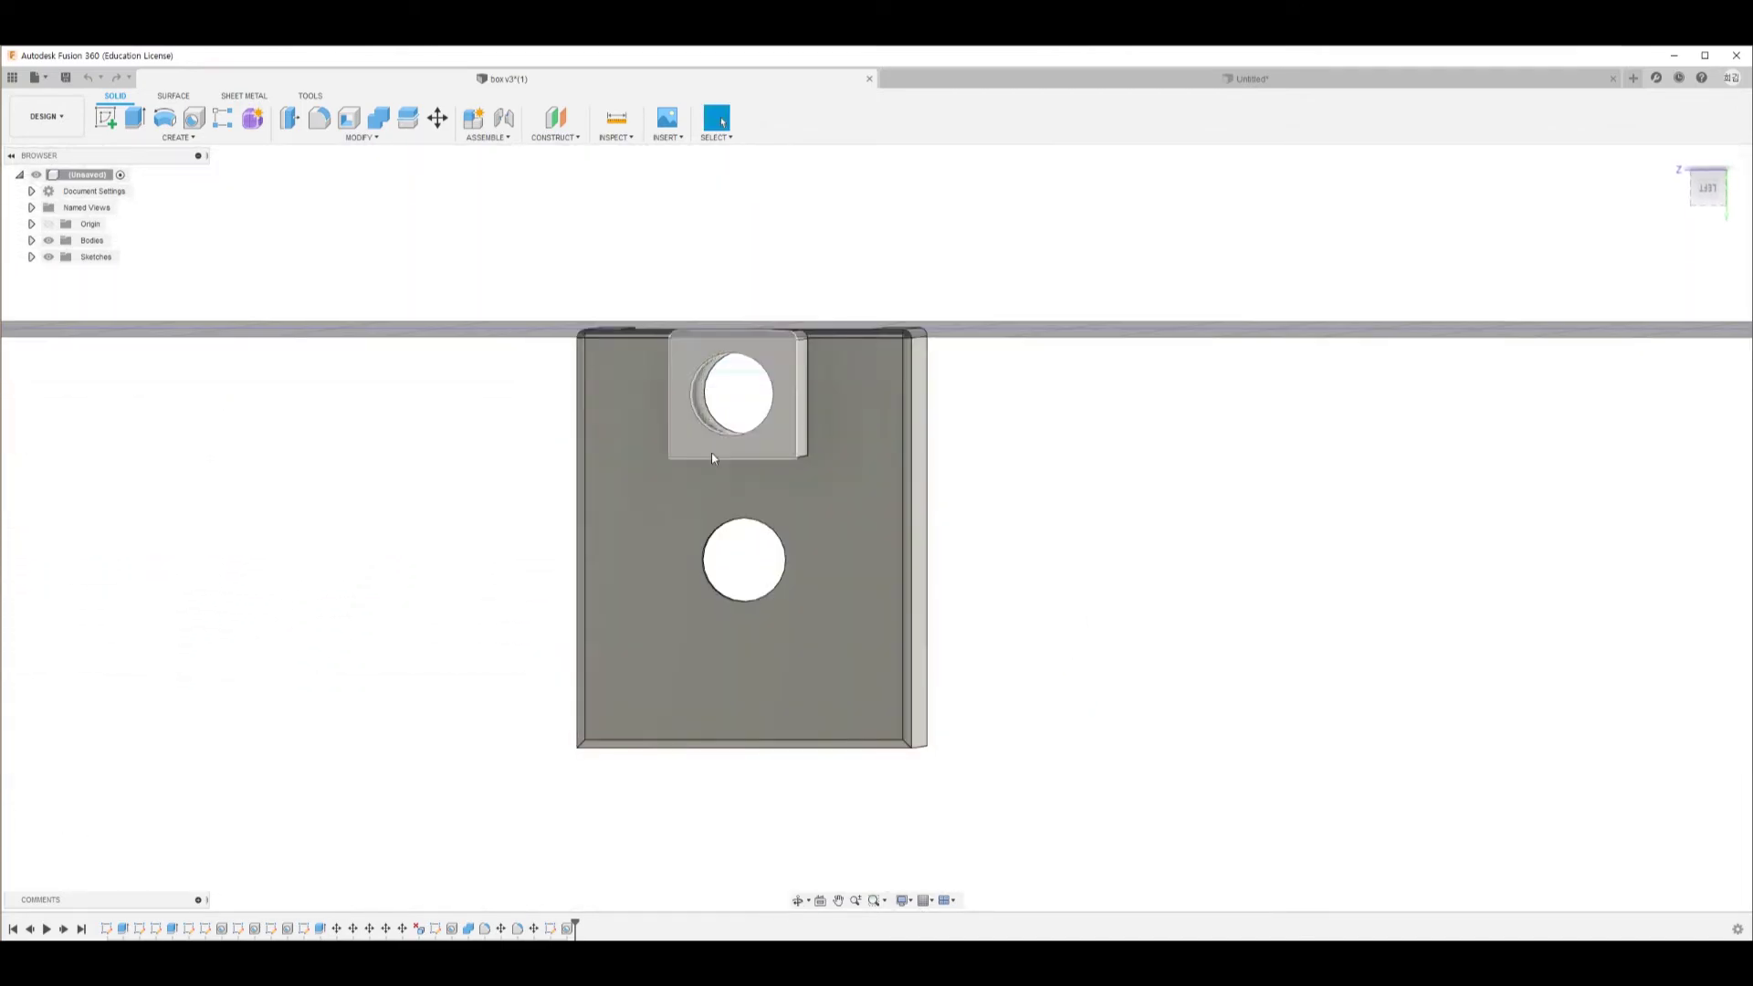
shift+middle_drag(1037, 572, 1037, 563)
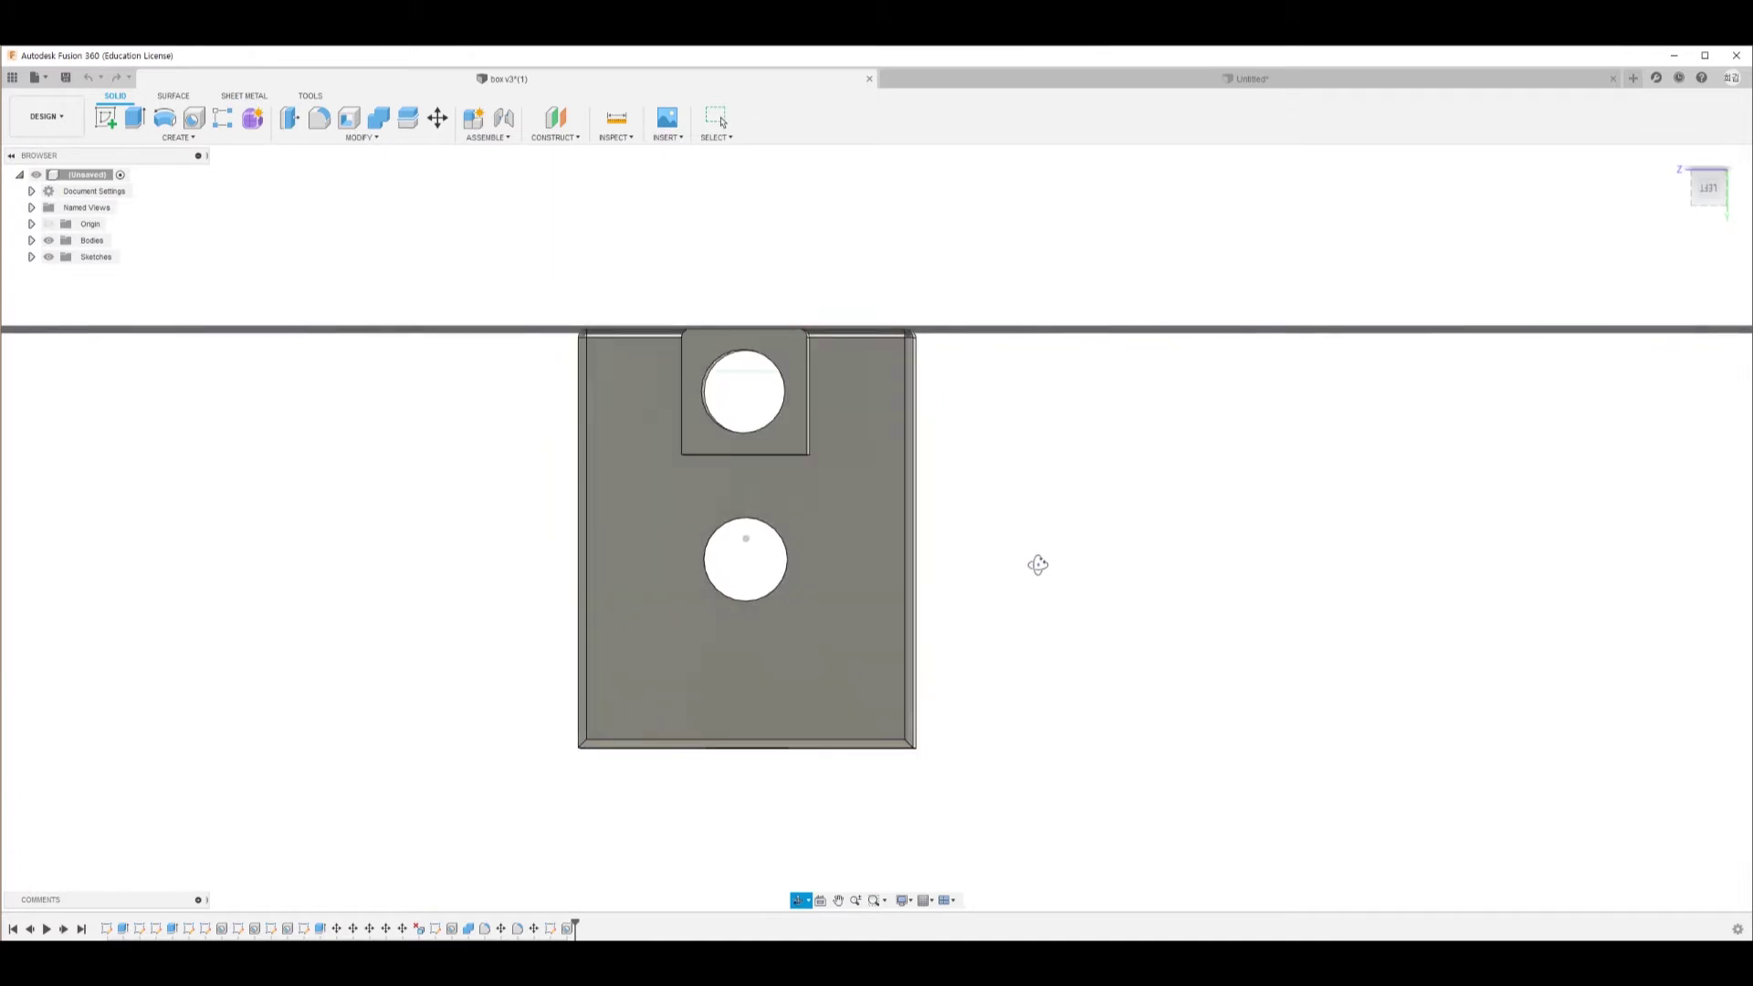
click(631, 122)
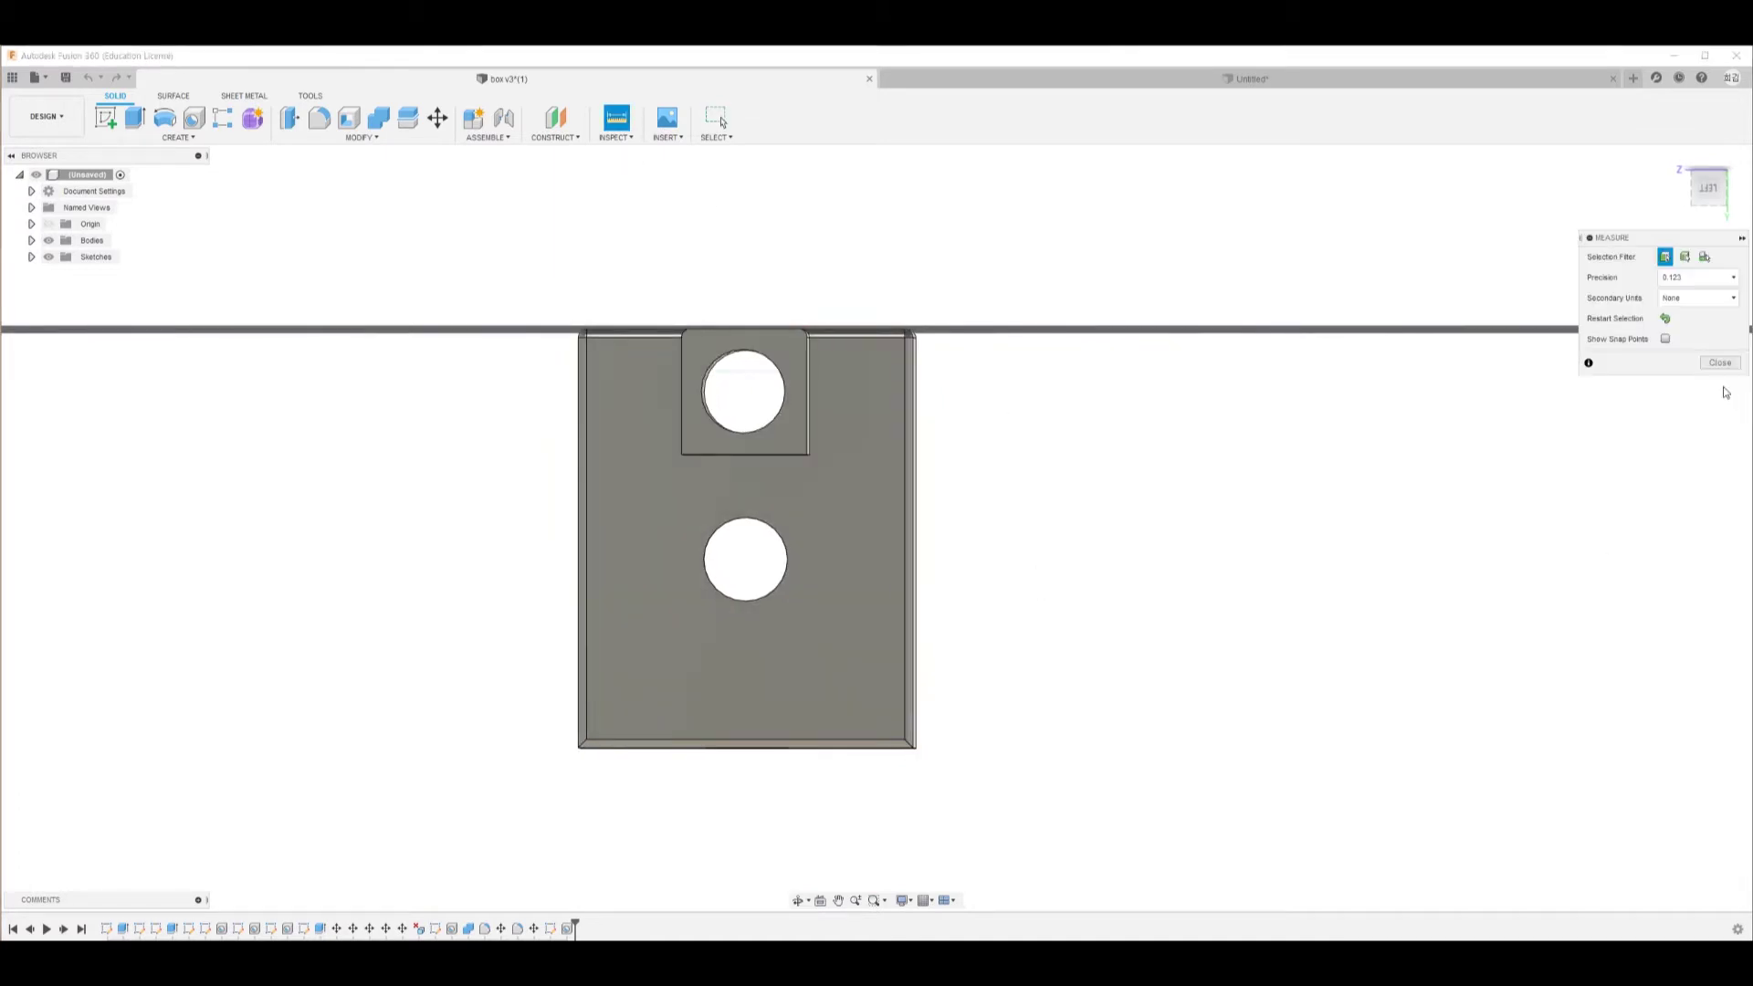
click(750, 329)
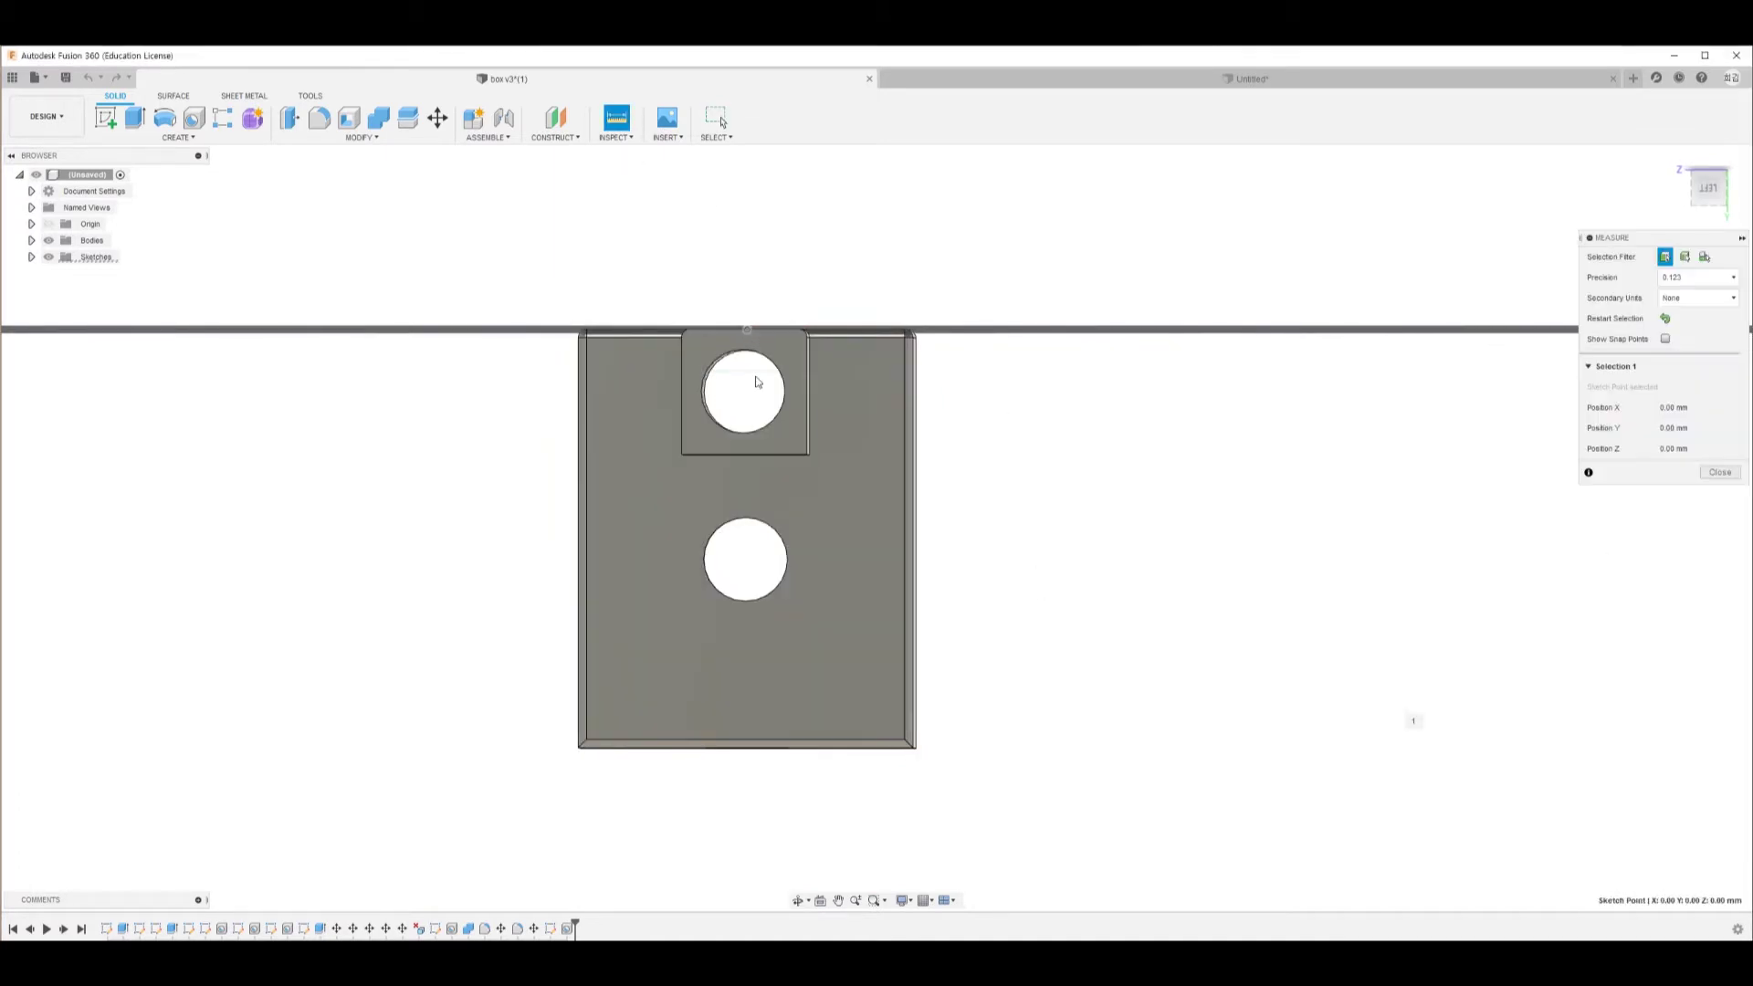
click(766, 454)
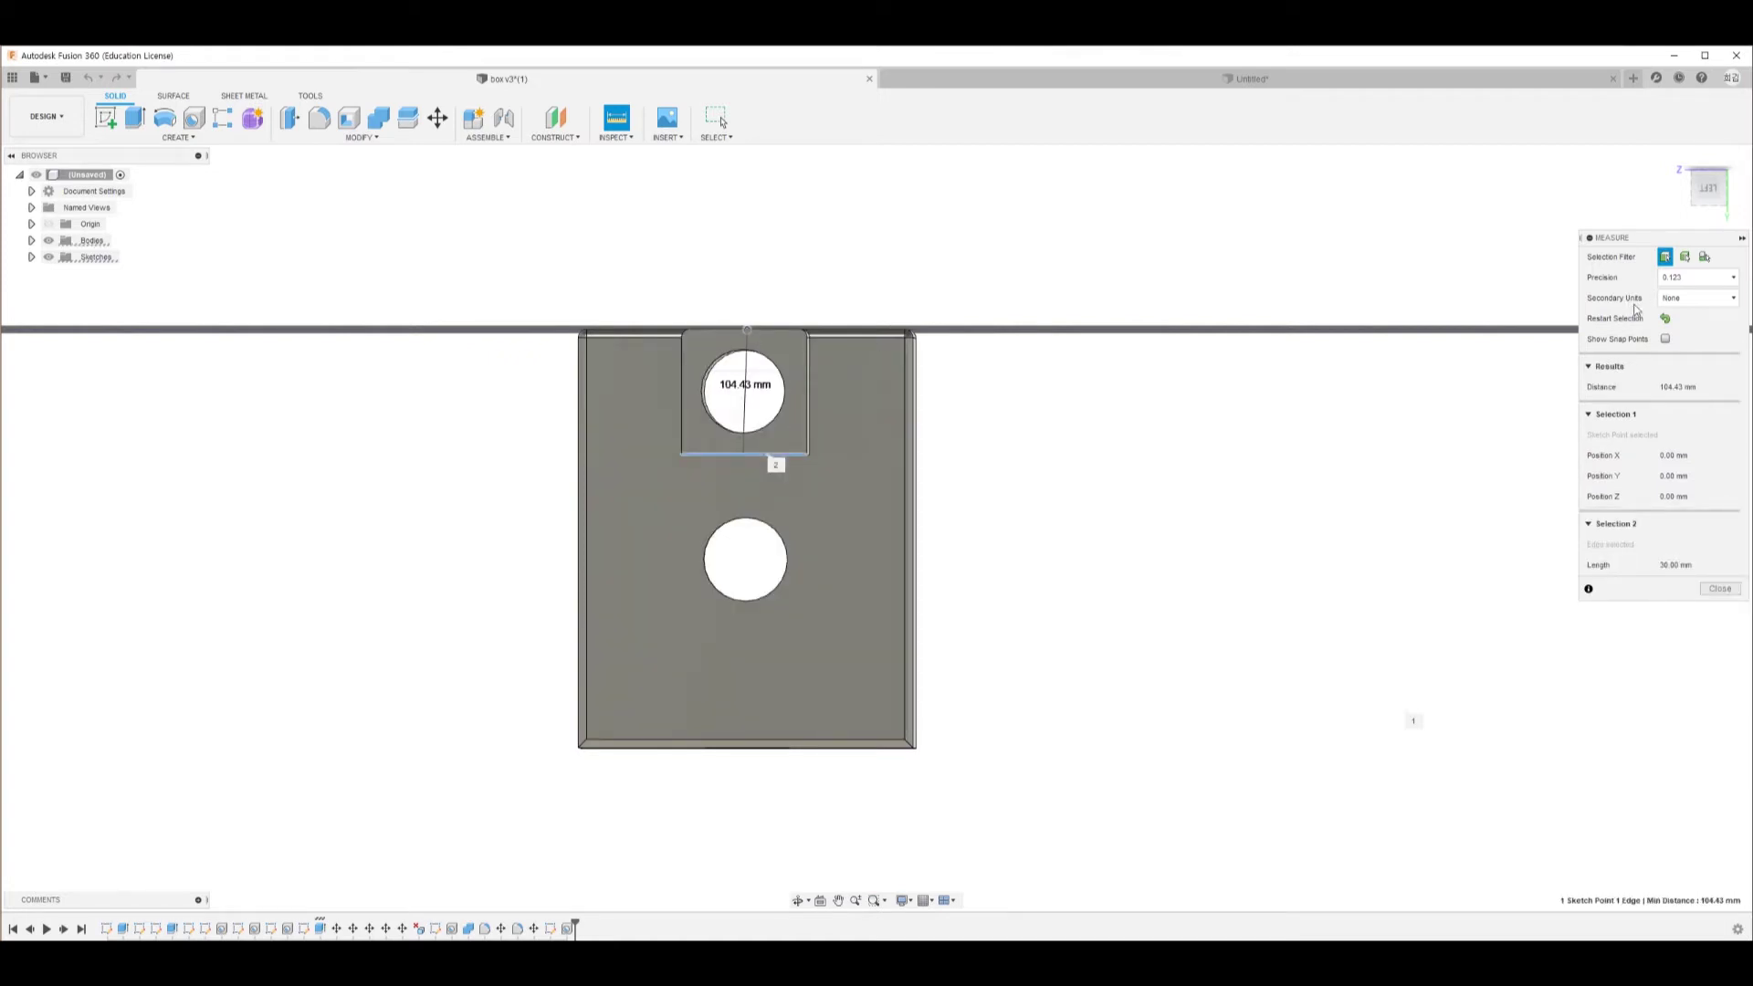
click(1666, 321)
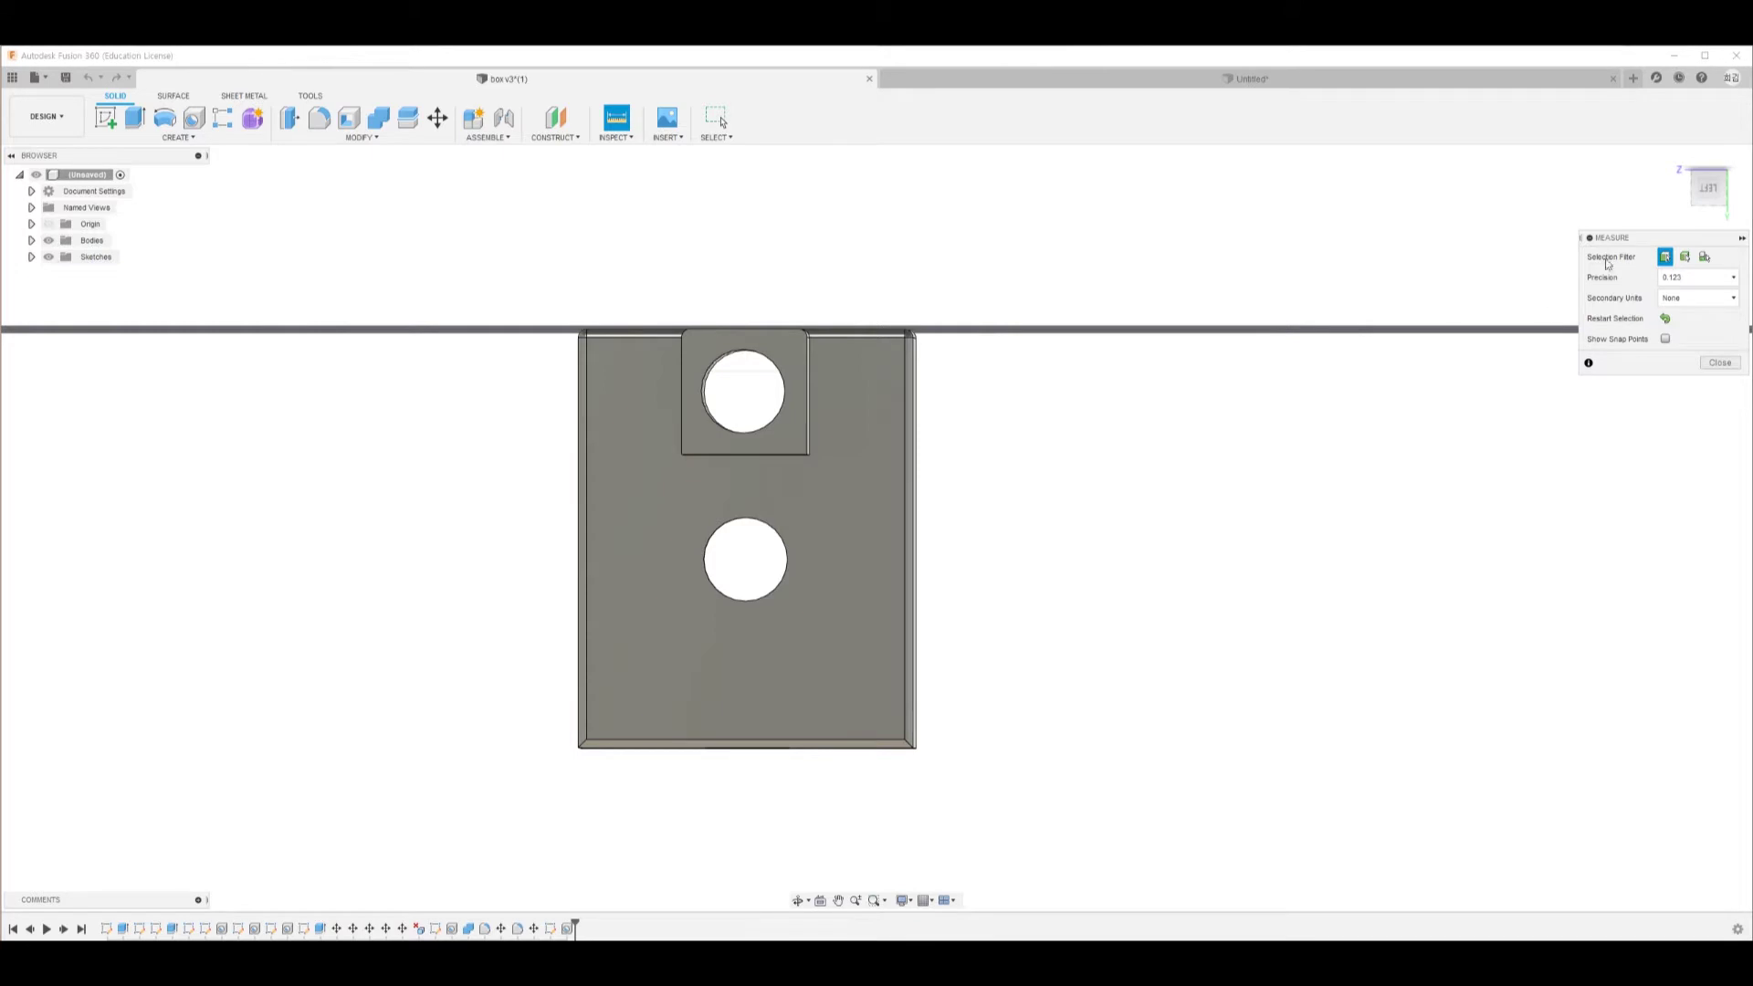
shift+middle_drag(946, 509, 1203, 444)
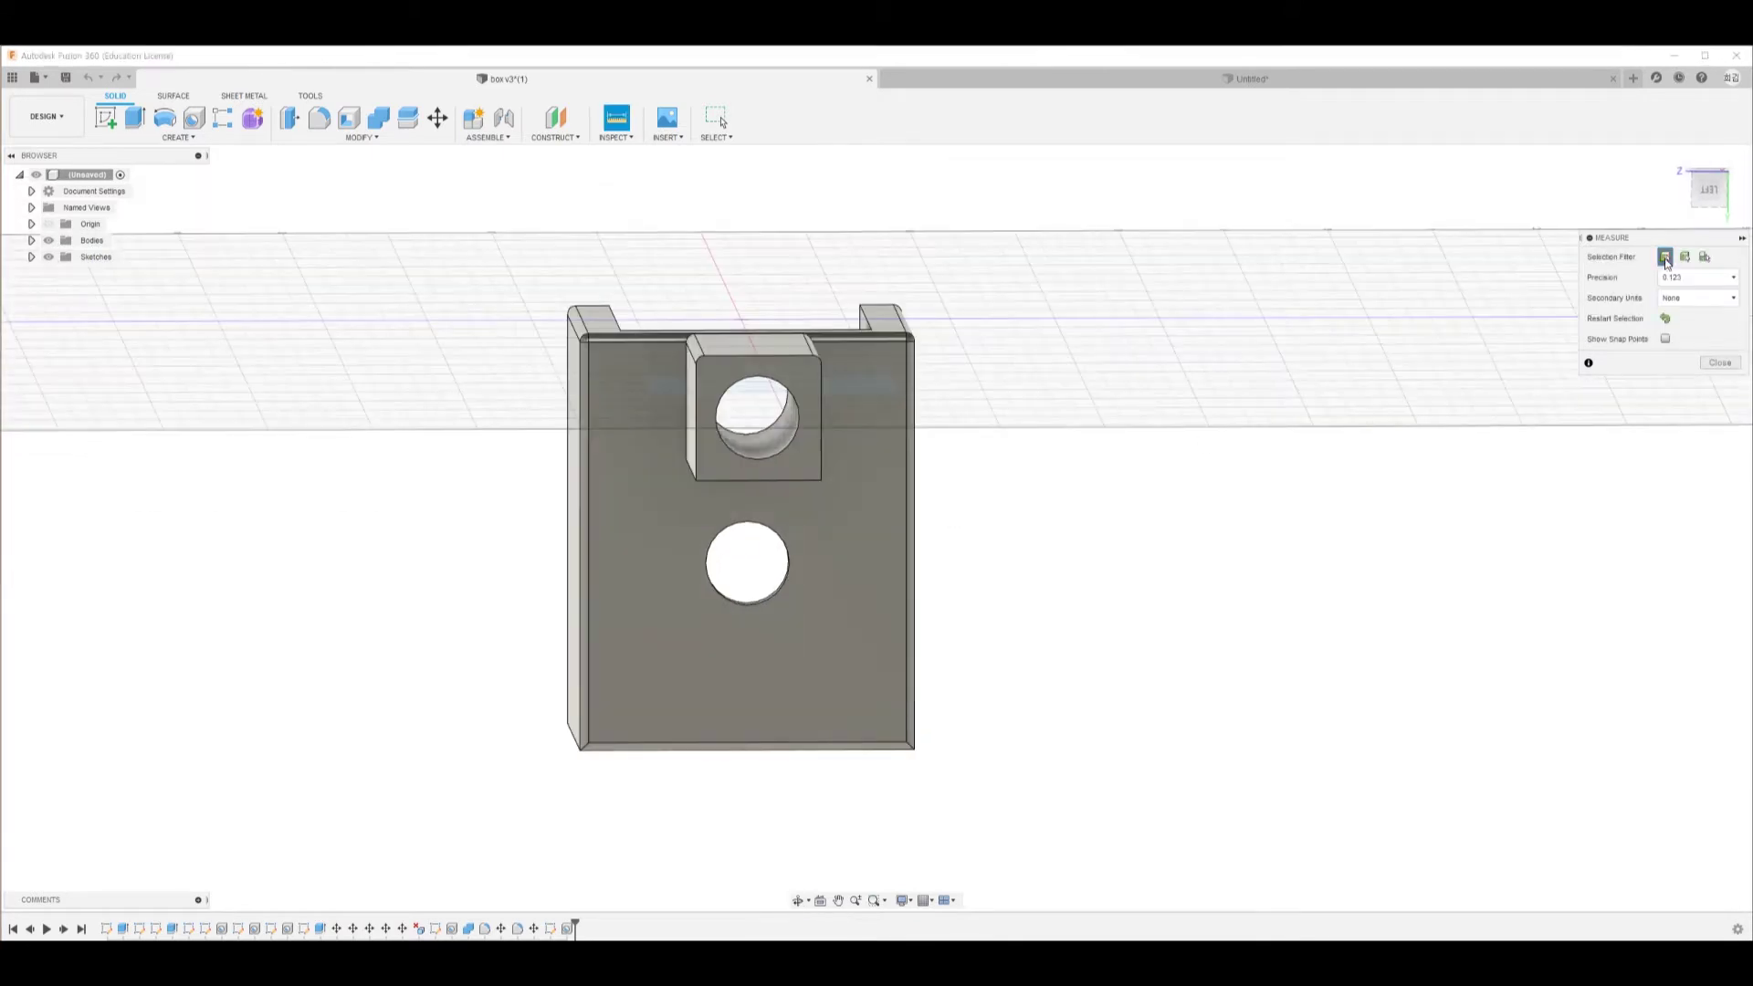